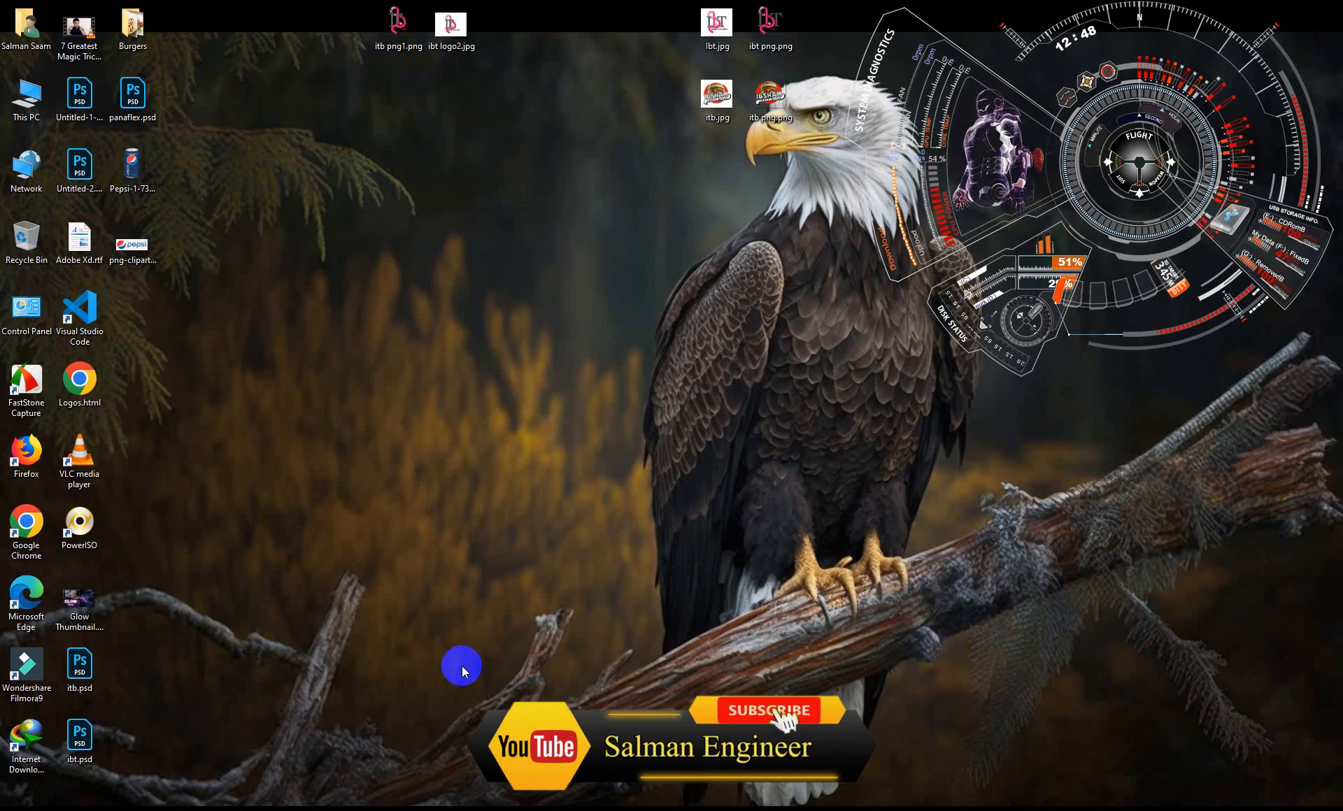
- Launch Photoshop from the Windows Run dialog using the command photoshop
right_click(411, 506)
click(451, 549)
key(super+r)
text(photoshop)
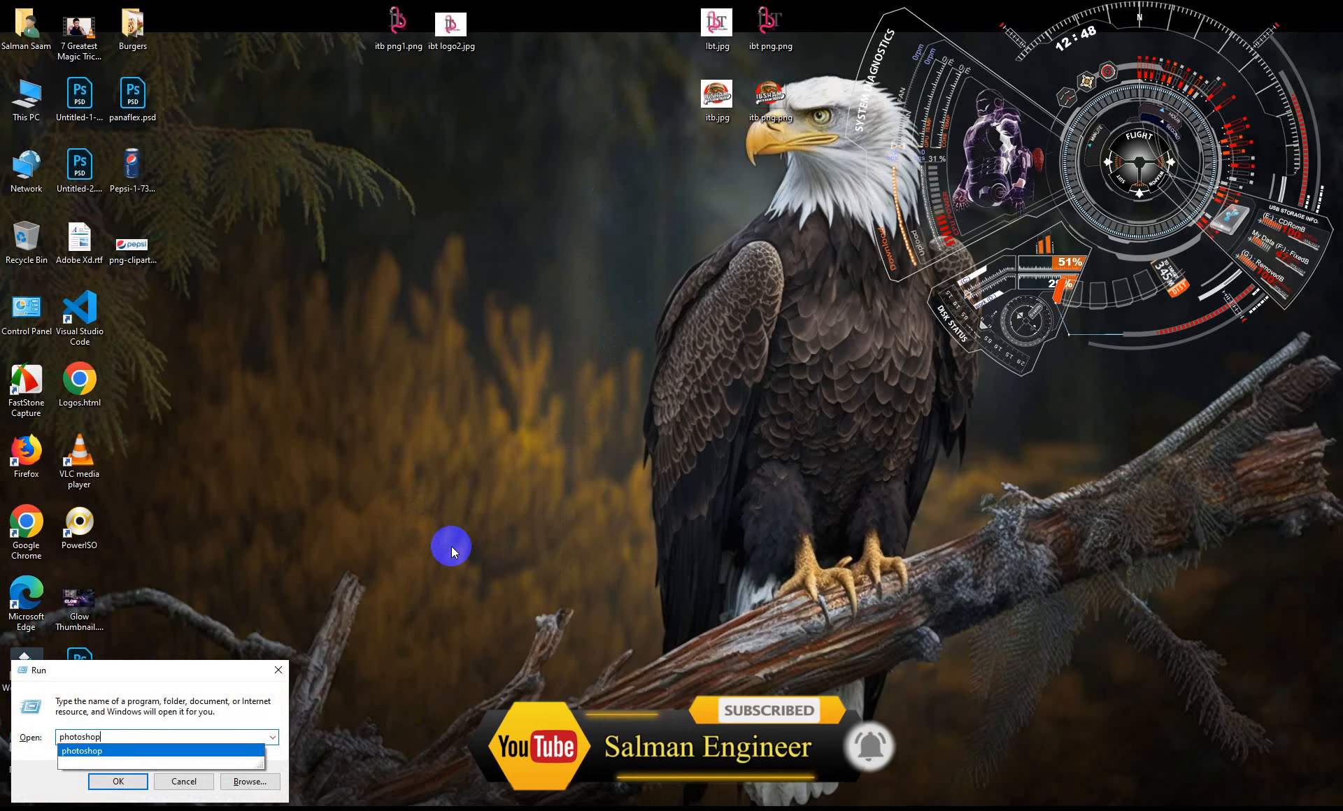
key(Return)
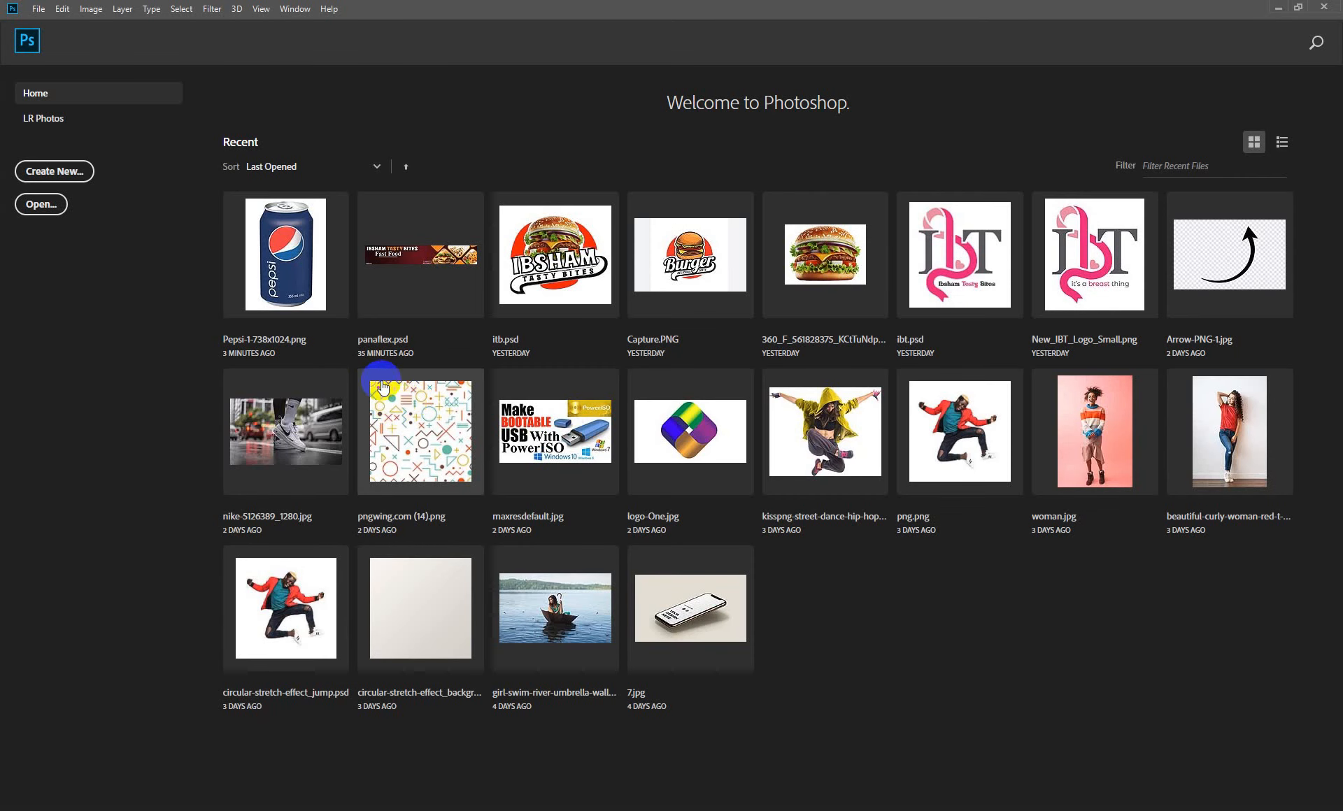
- Create a new white A4 document, 210 x 297 mm at 300 pixels/inch
click(78, 175)
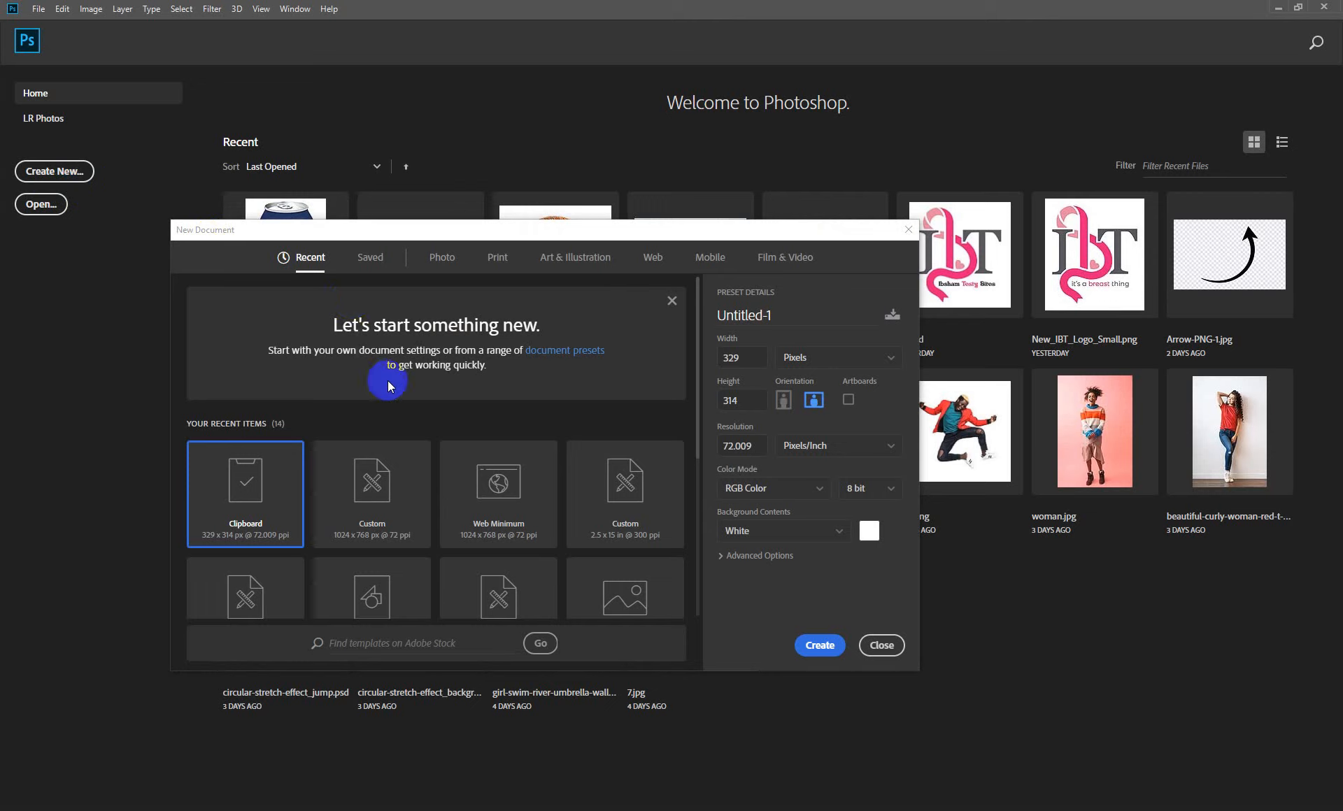
scroll(487, 525, down, 1)
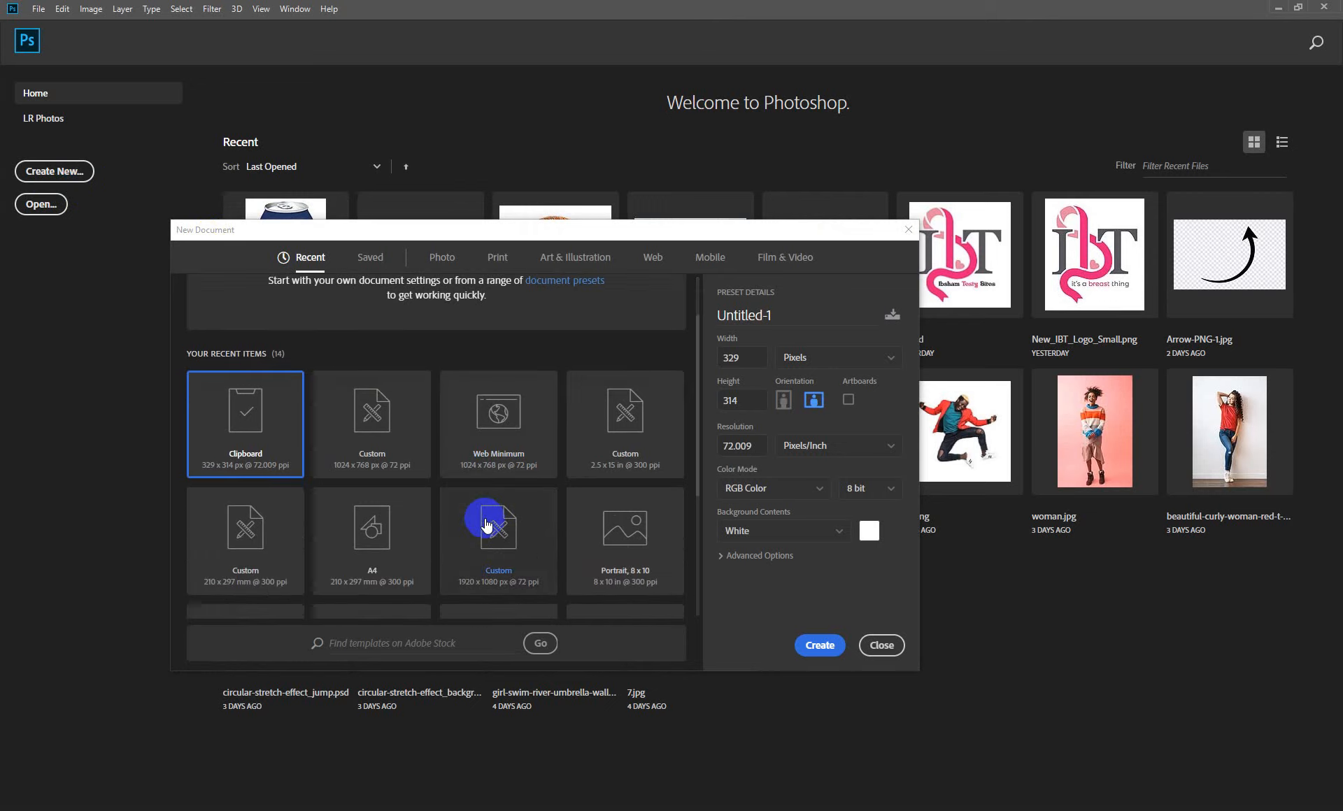
click(393, 538)
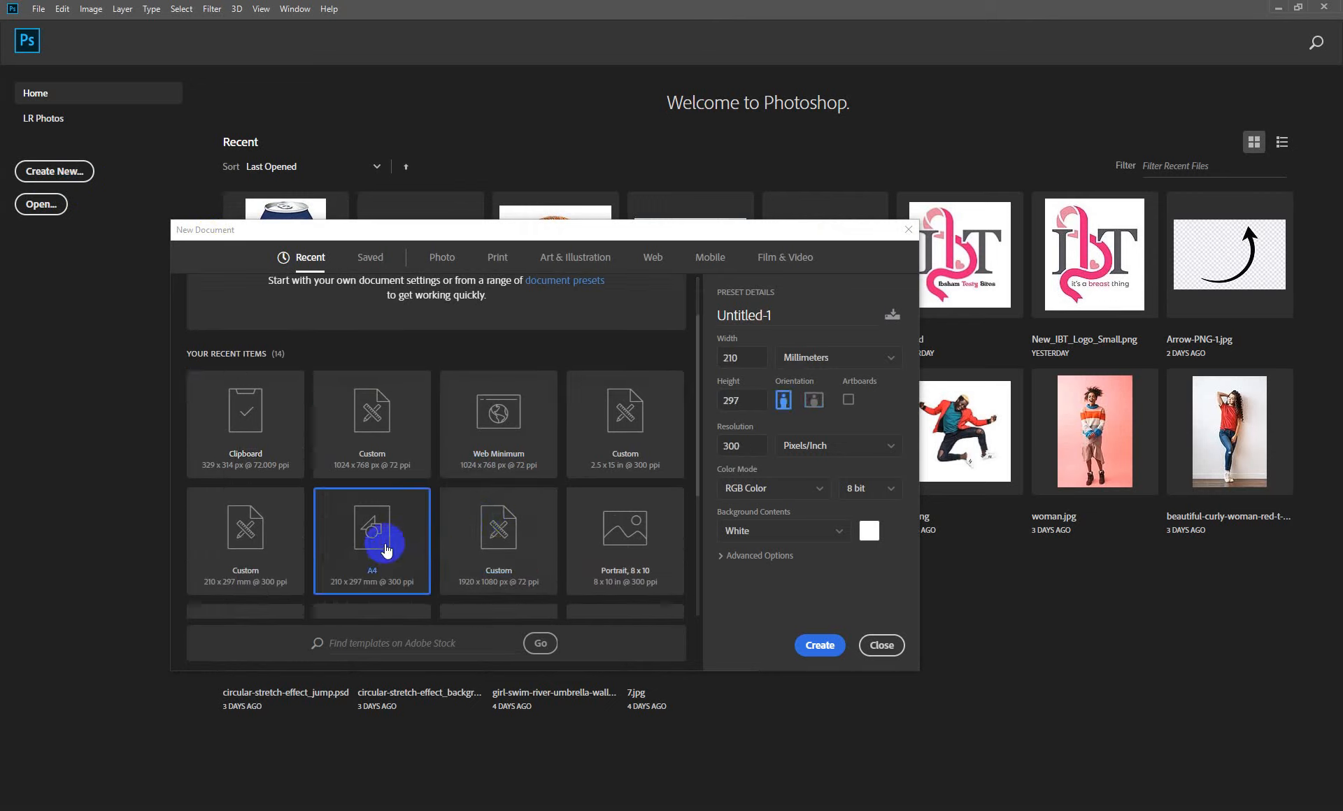
click(820, 647)
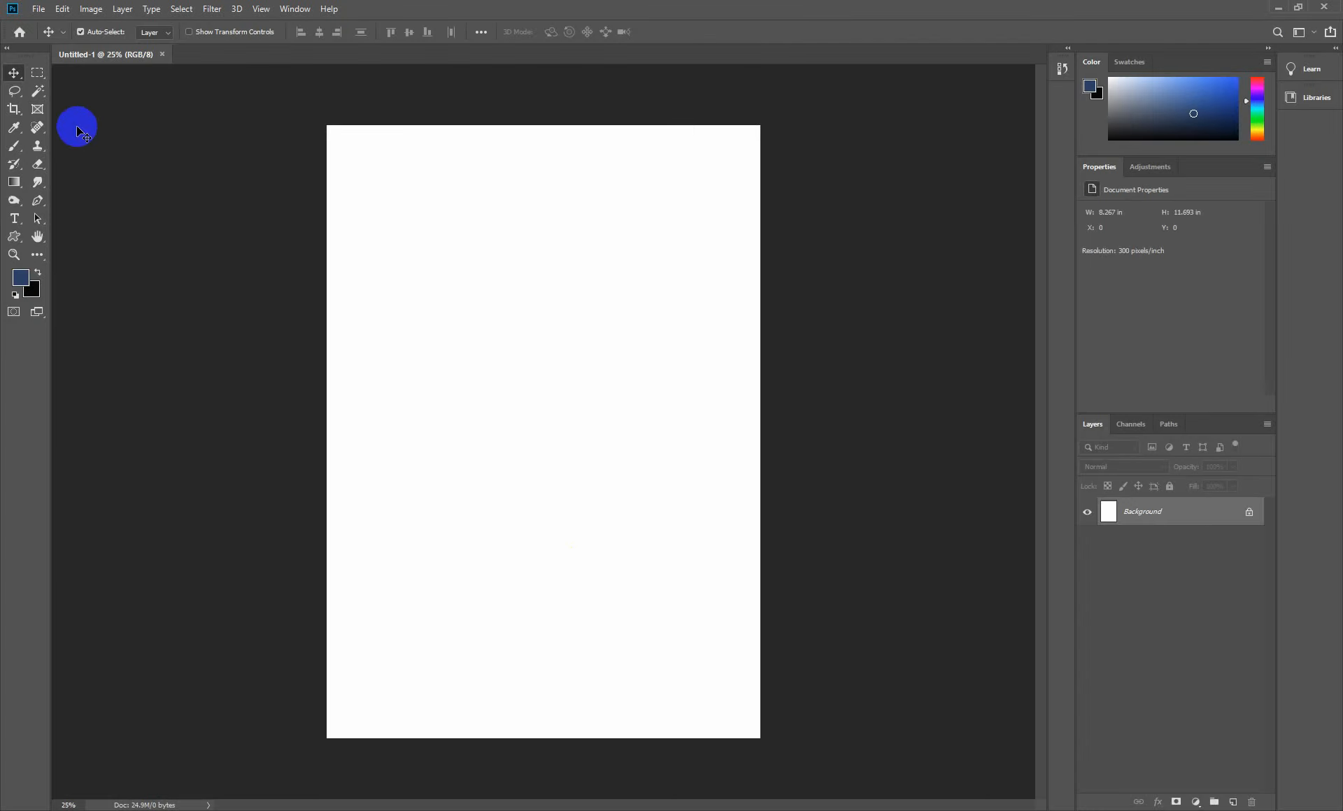
- Crop the canvas to a height of about 10.57 in, keeping its full width
click(14, 108)
drag(542, 738, 549, 713)
key(Return)
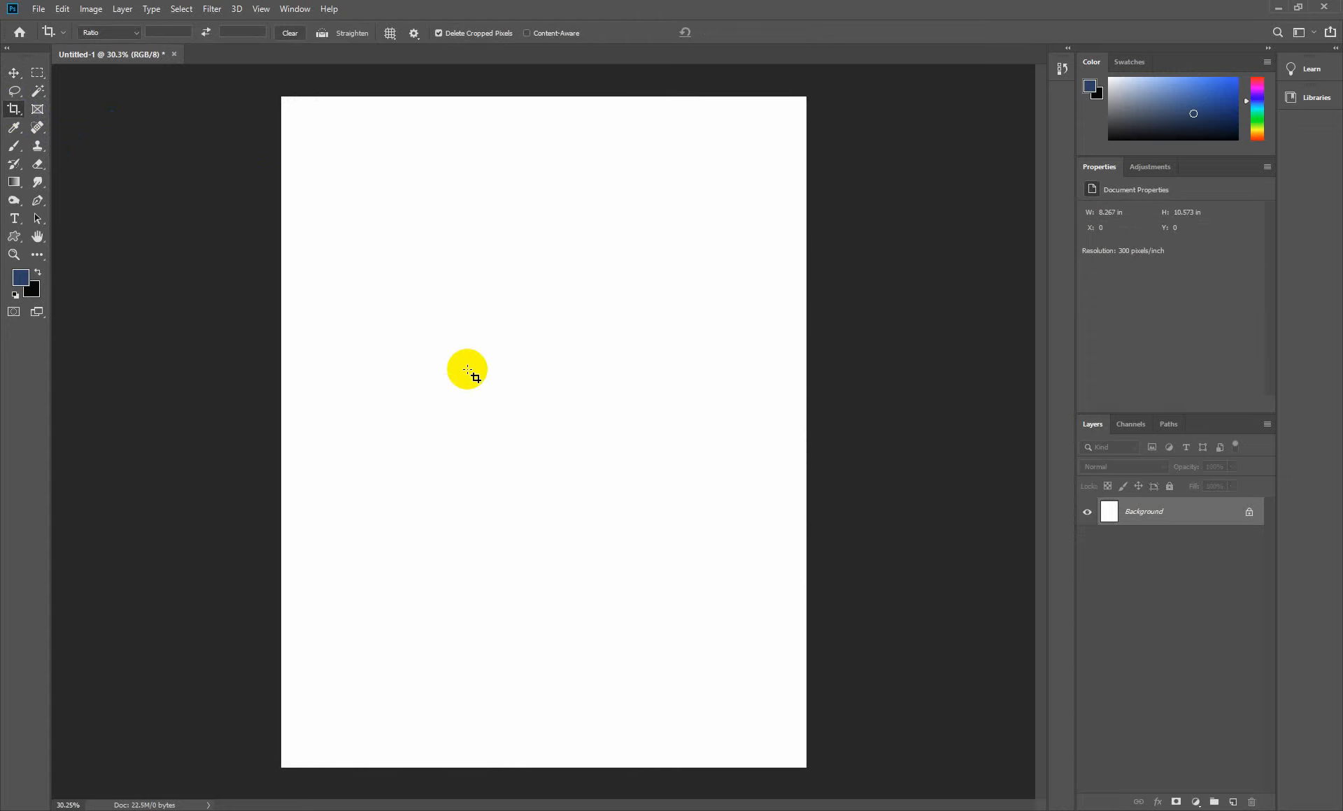
- Draw a circular selection about 4.27 in across around the middle of the page with the Elliptical Marquee tool
click(33, 81)
click(69, 87)
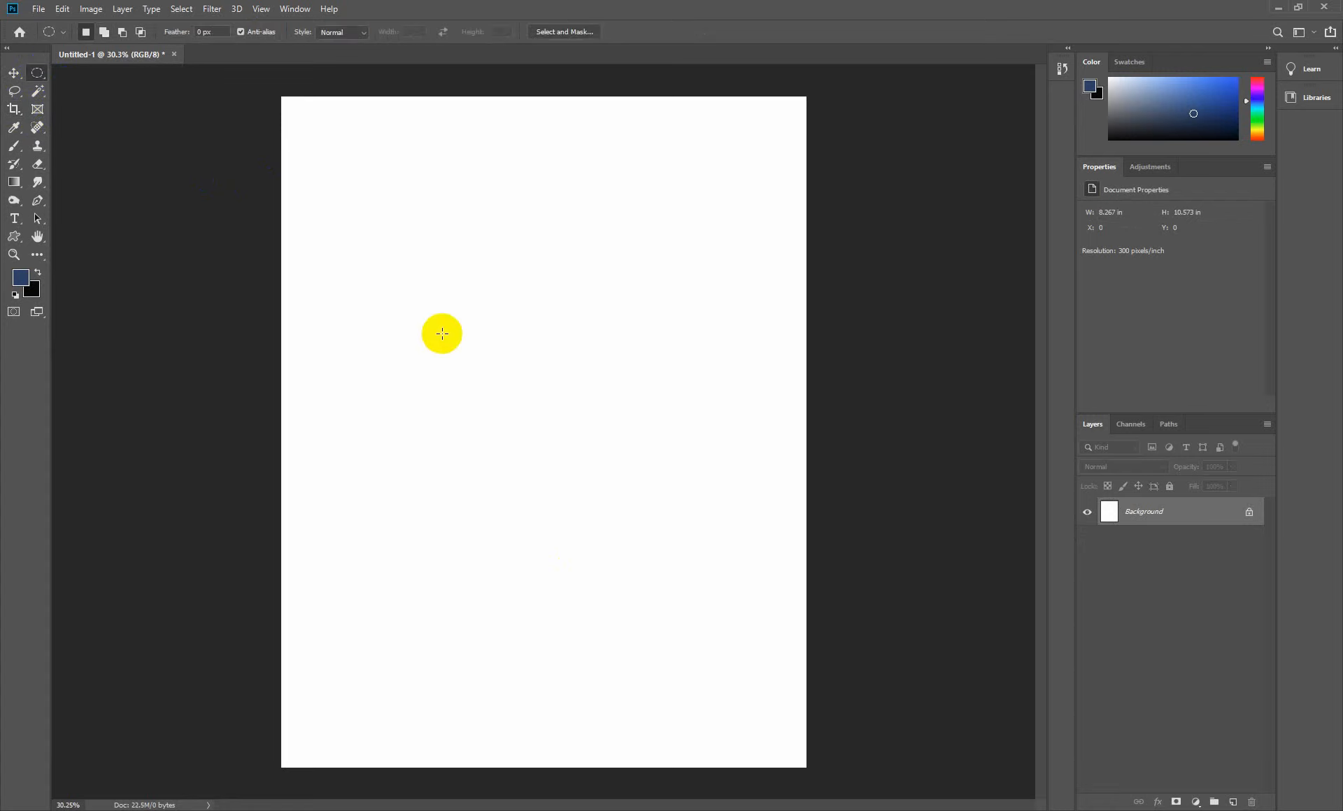
drag(398, 291, 685, 536)
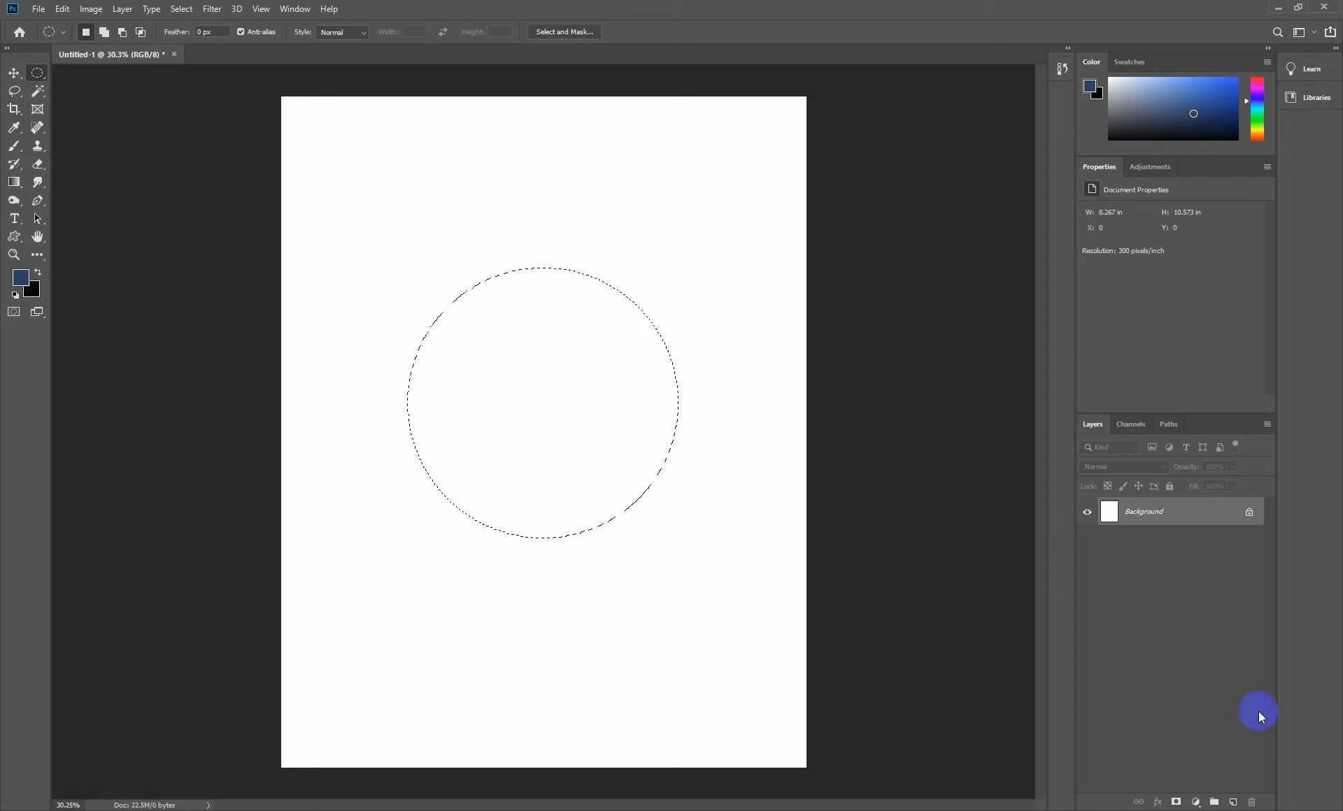
- Add a new layer and fill the circular selection with dark blue 0e3779 as the foreground colour
click(1233, 802)
click(21, 278)
click(940, 441)
click(1112, 336)
key(alt+BackSpace)
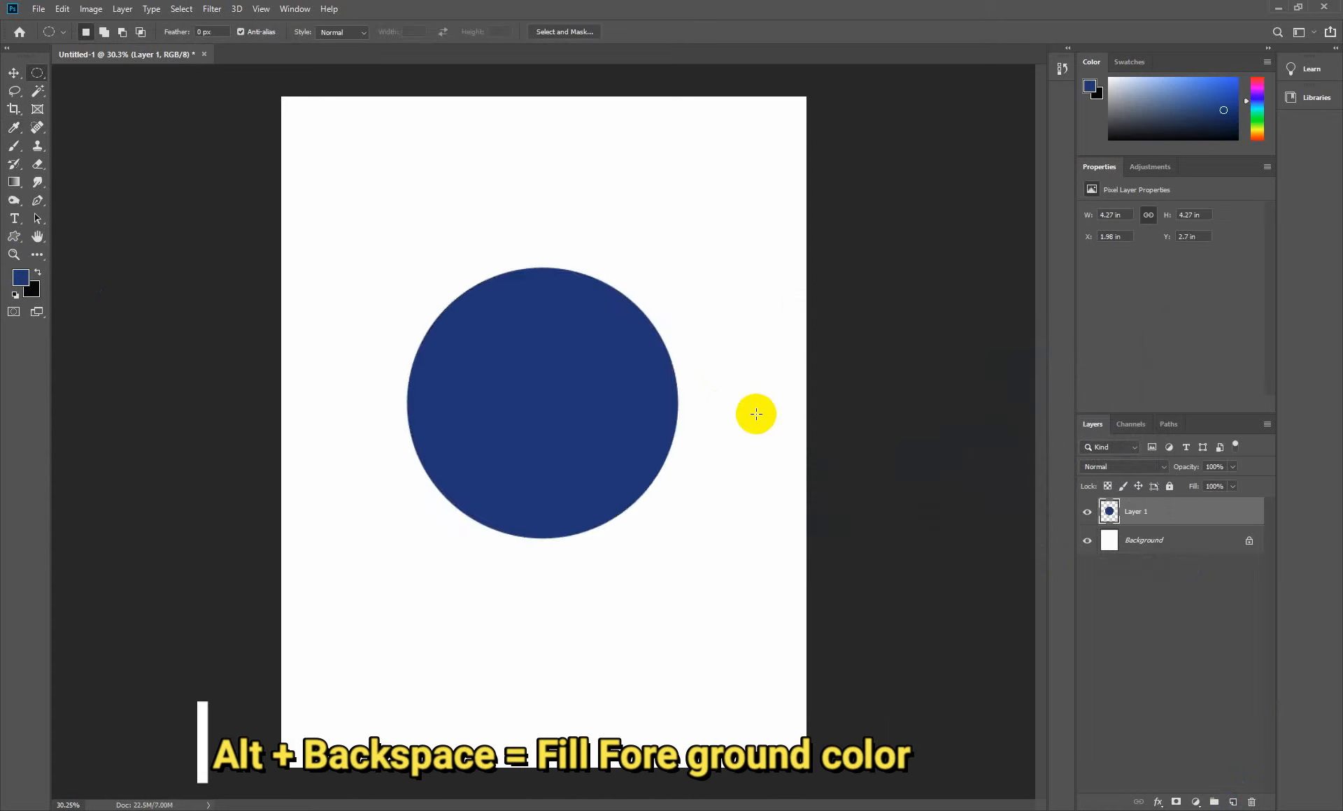
- Deselect the circle and move it slightly down the page to about X 2 in, Y 2.82 in
key(ctrl+d)
key(v)
drag(638, 411, 639, 421)
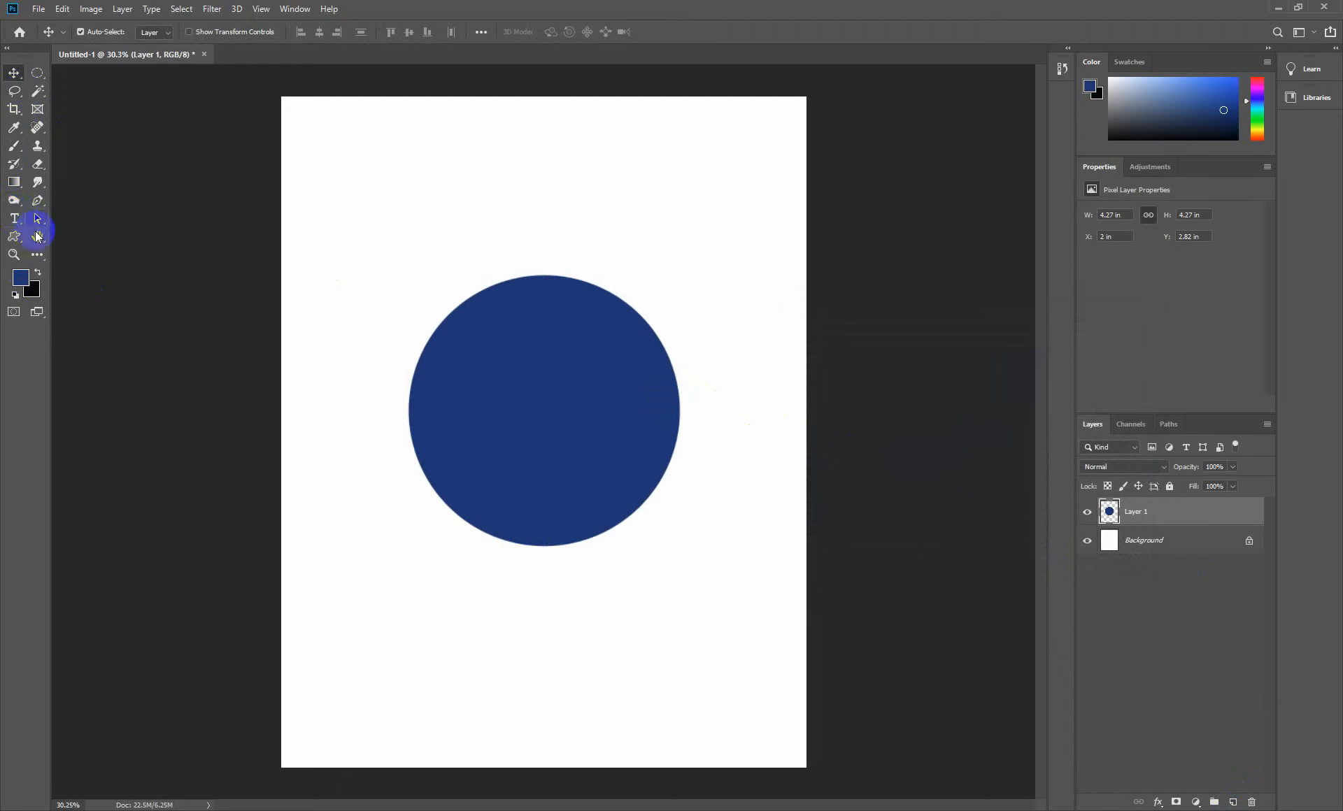
- Draw a horizontal rectangle path about 1411 x 249 px across the middle of the blue circle
click(18, 235)
click(31, 236)
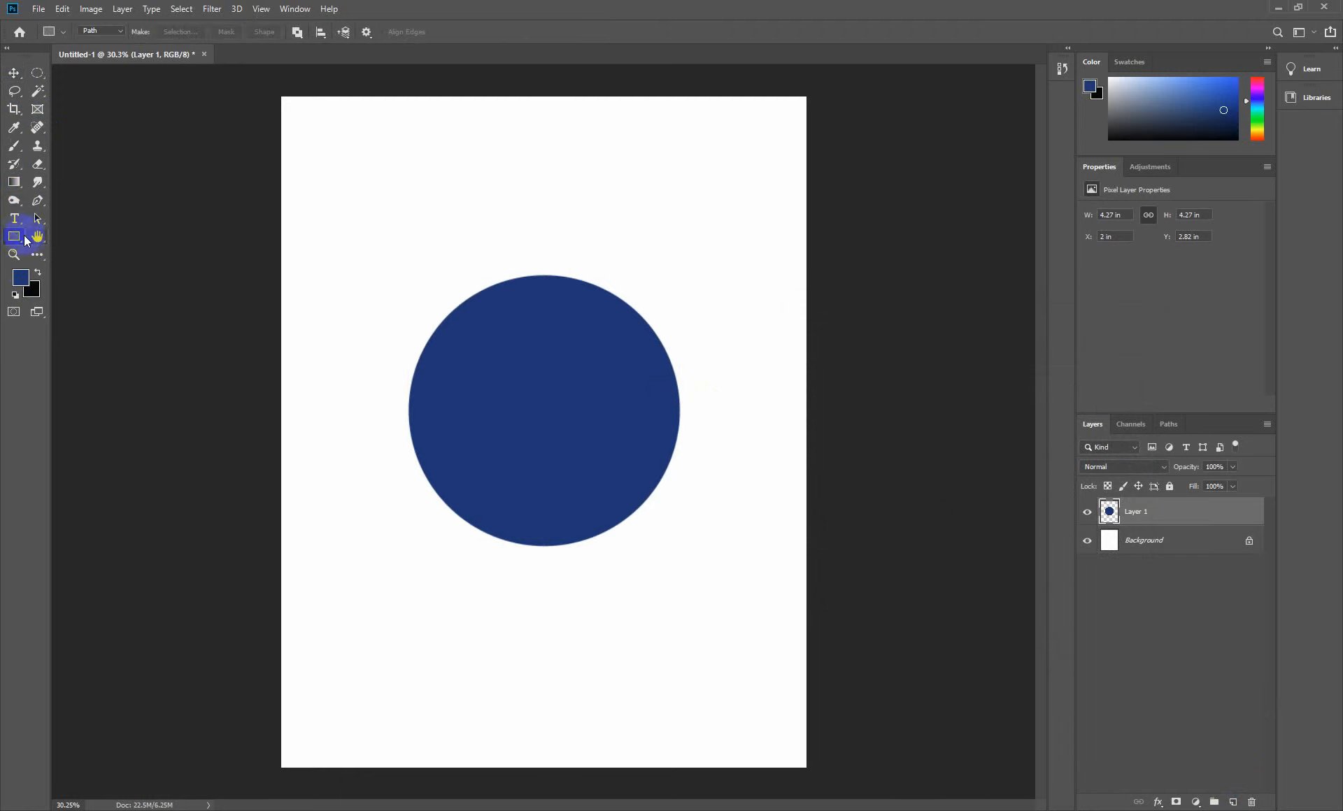
click(19, 236)
click(82, 238)
drag(392, 380, 691, 434)
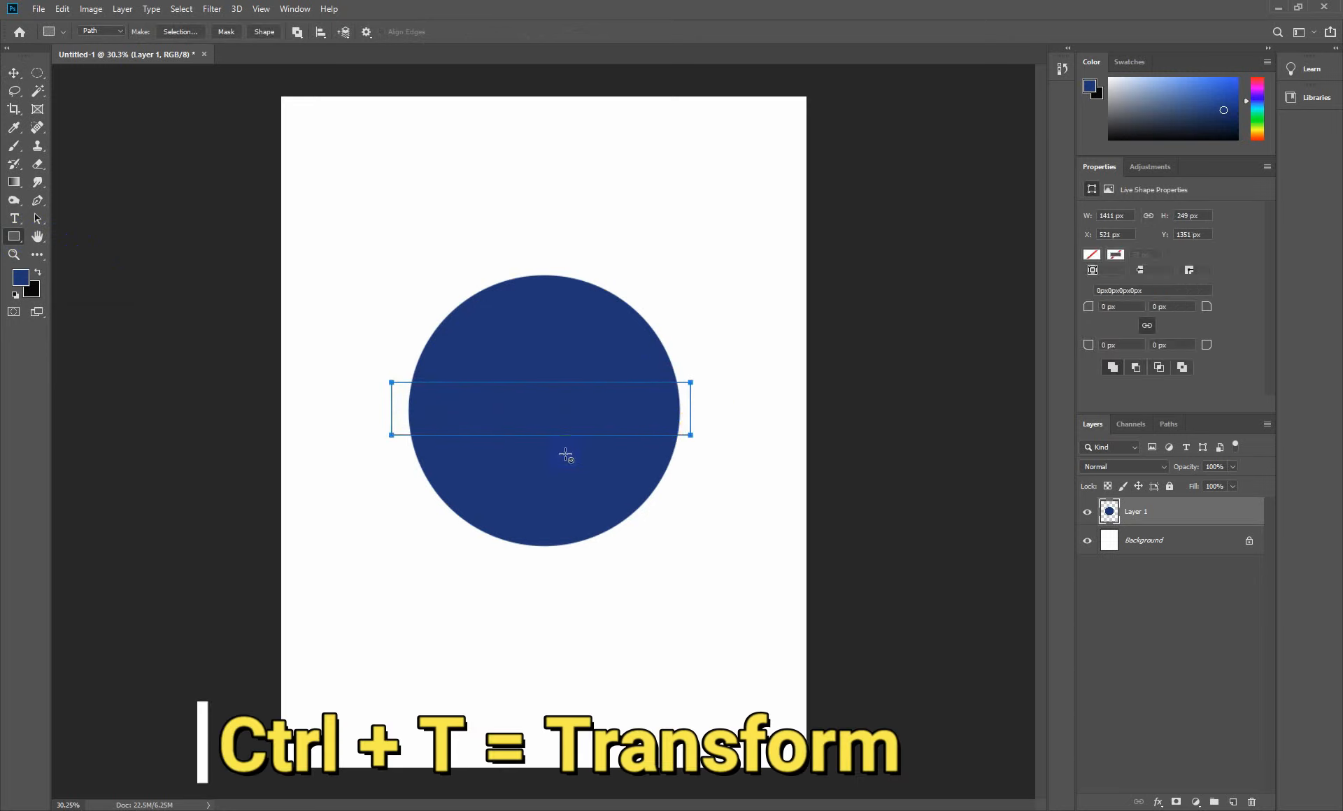
- Rotate the rectangle path to about -38.8 degrees, nudge it slightly down, and accept its conversion to a regular path
key(ctrl+t)
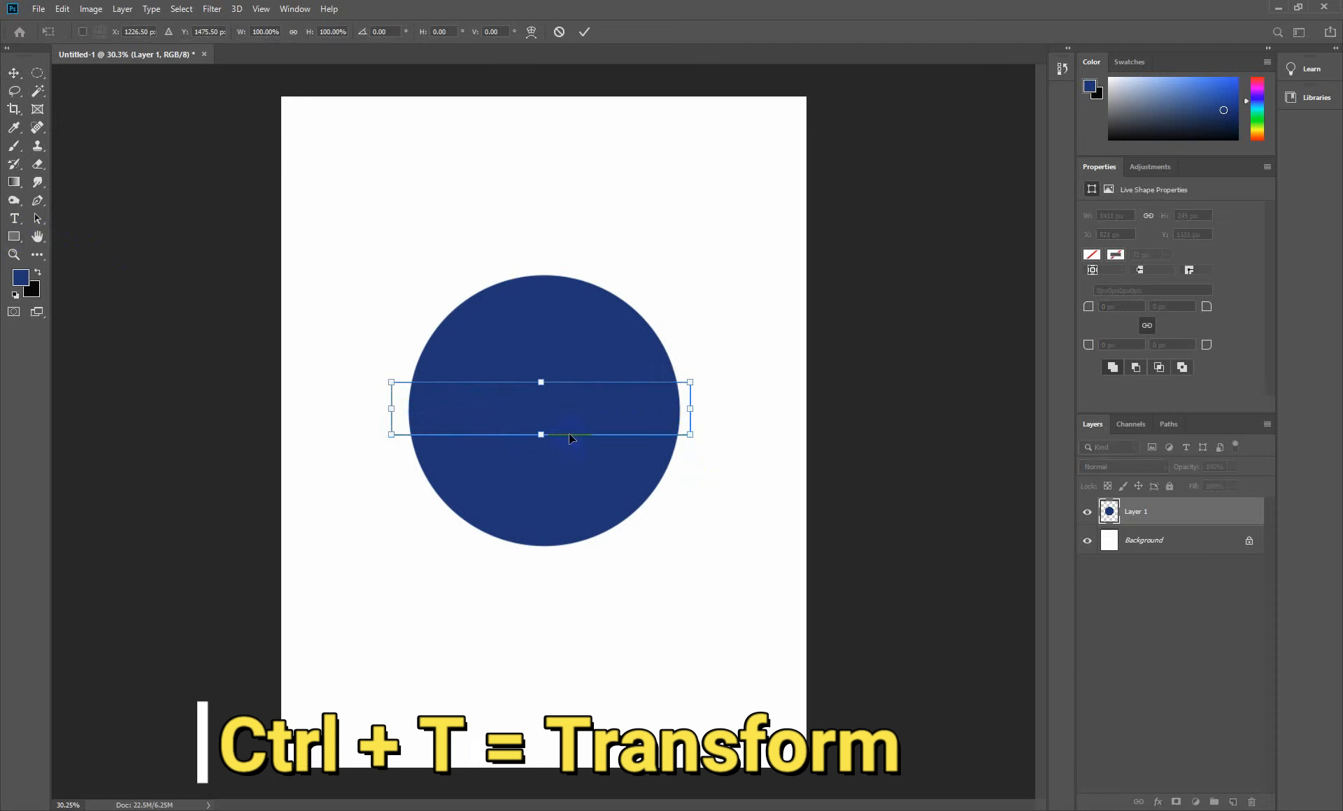
drag(700, 452, 715, 330)
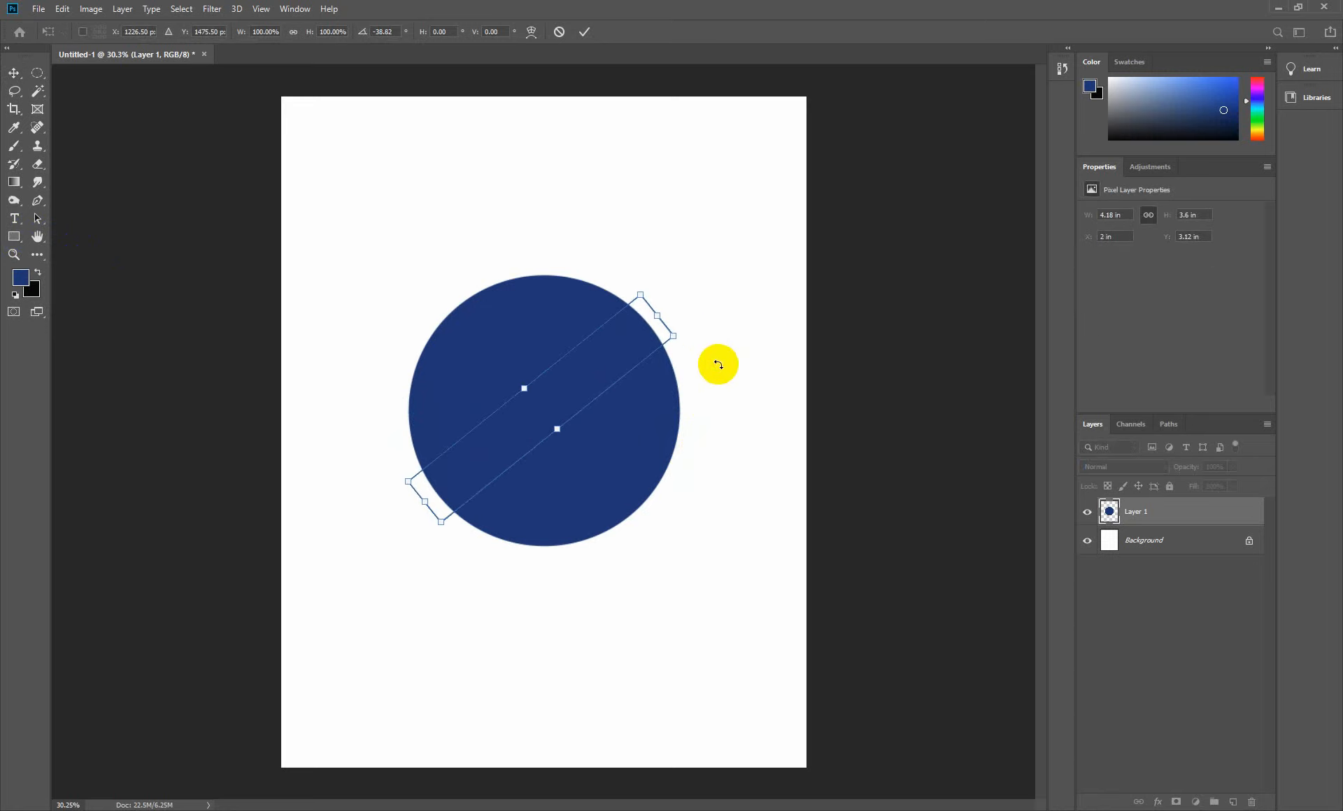
key(Down)
key(Down)
key(Return)
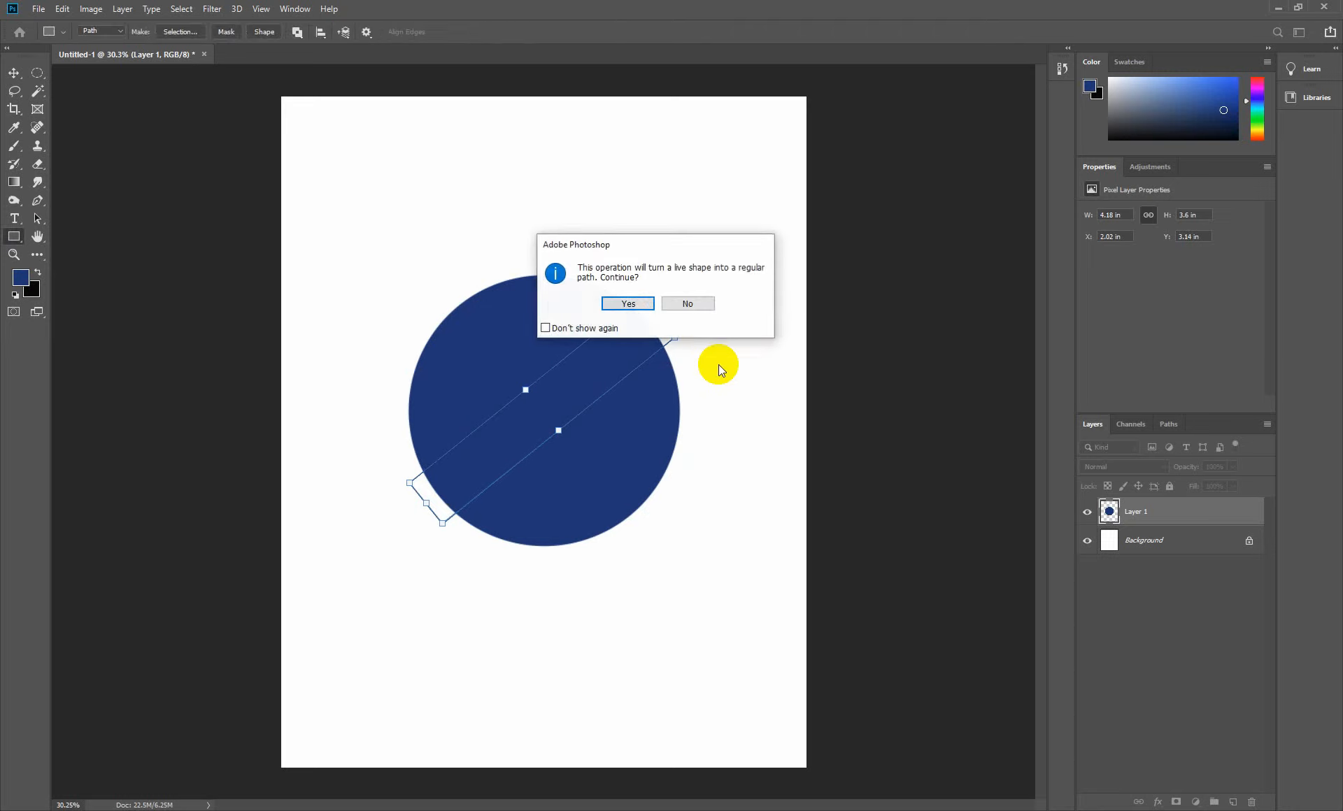
click(633, 303)
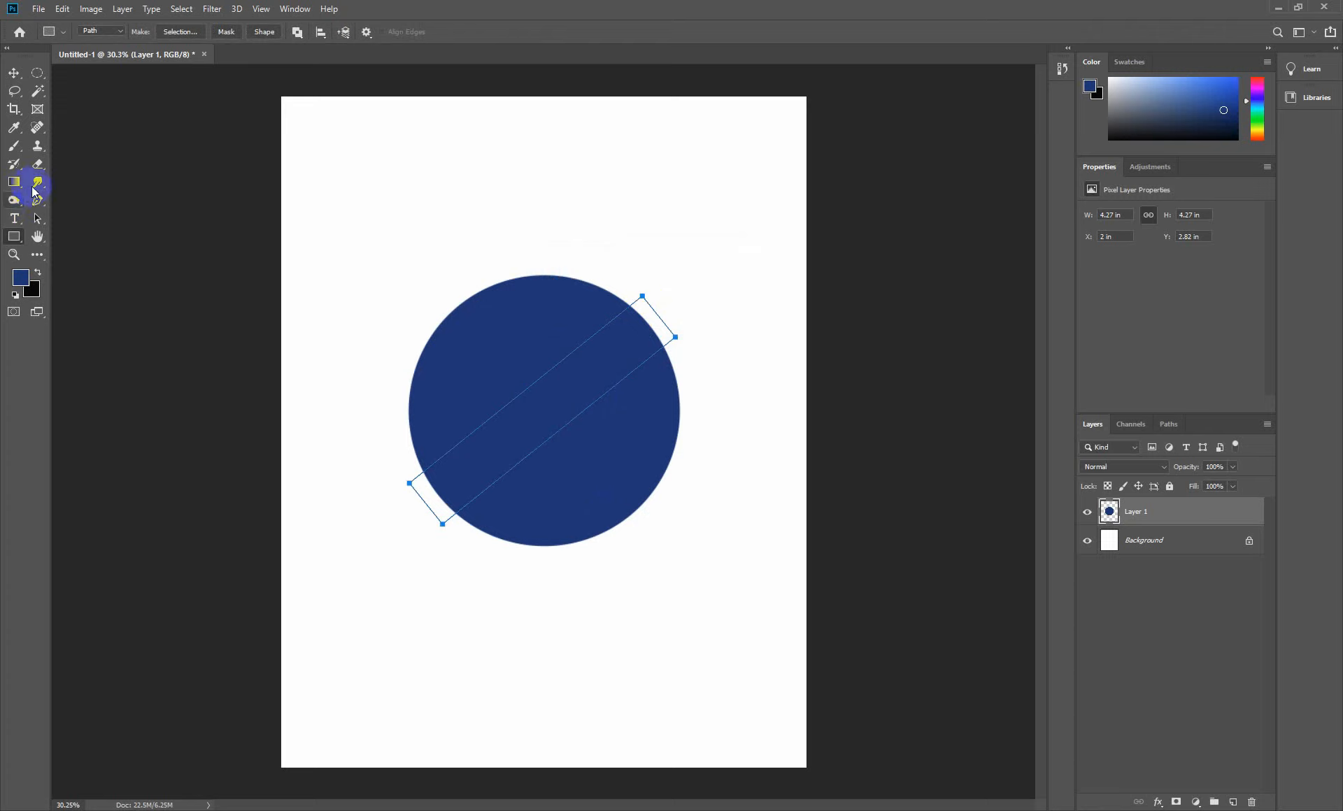
- Bend the band's long edges into curves with the Add Anchor Point tool, adding another anchor near the lower-left end
click(39, 202)
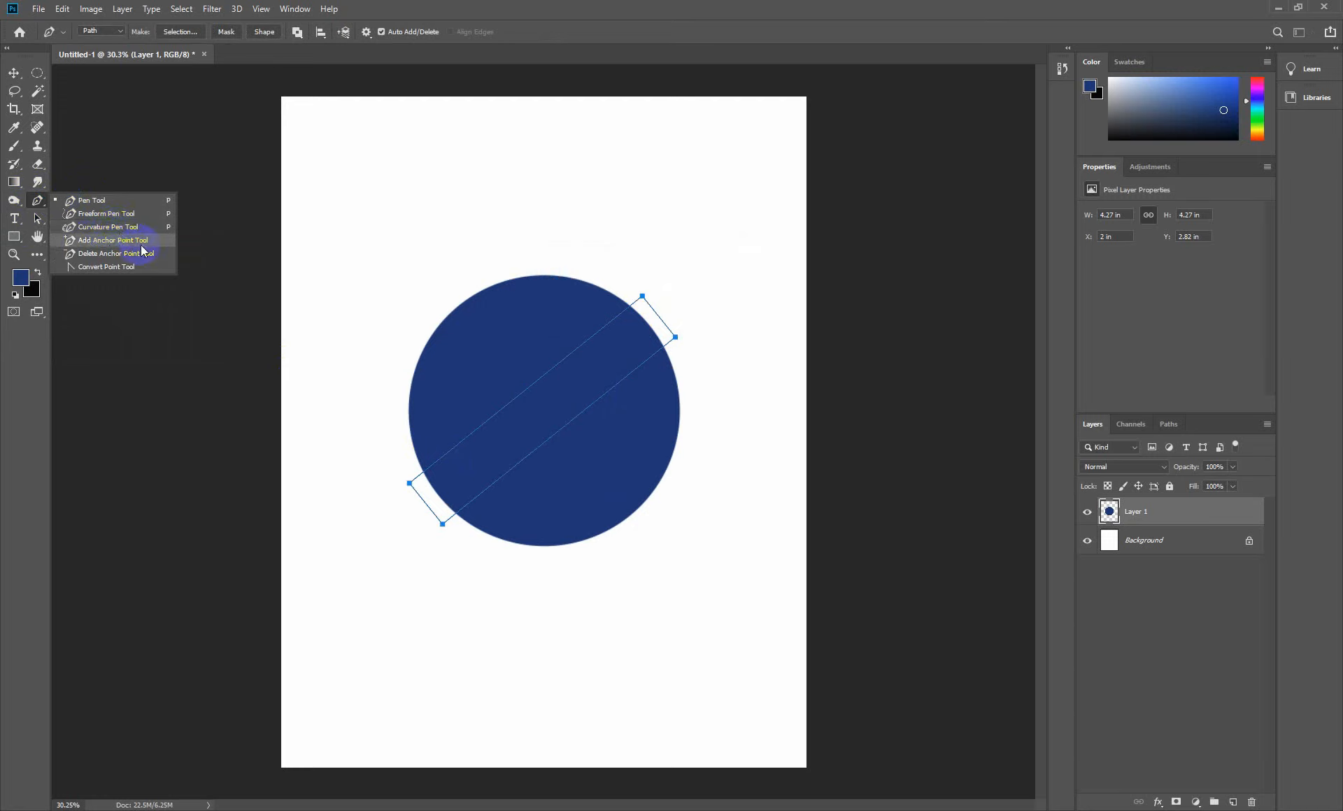
click(120, 240)
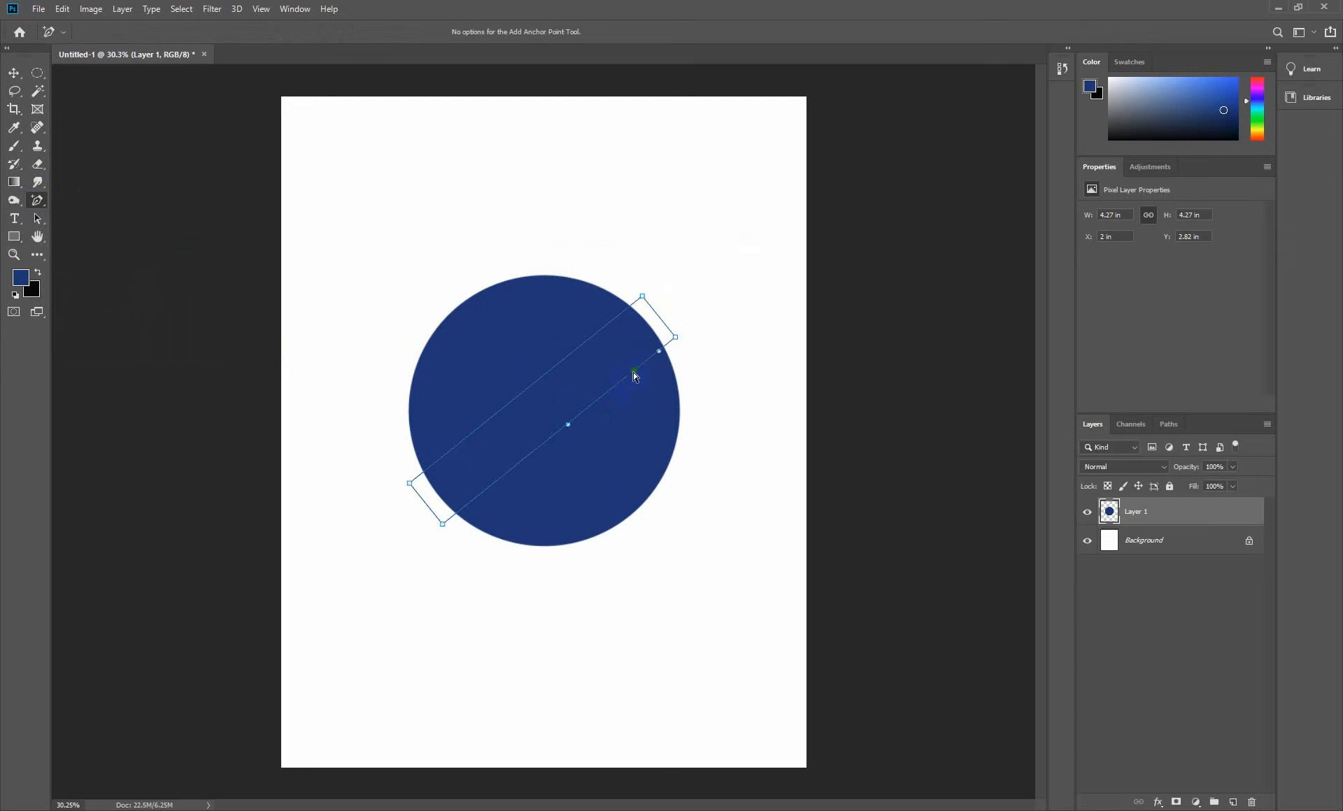
drag(635, 376, 645, 395)
drag(529, 391, 553, 410)
click(461, 522)
drag(466, 511, 452, 501)
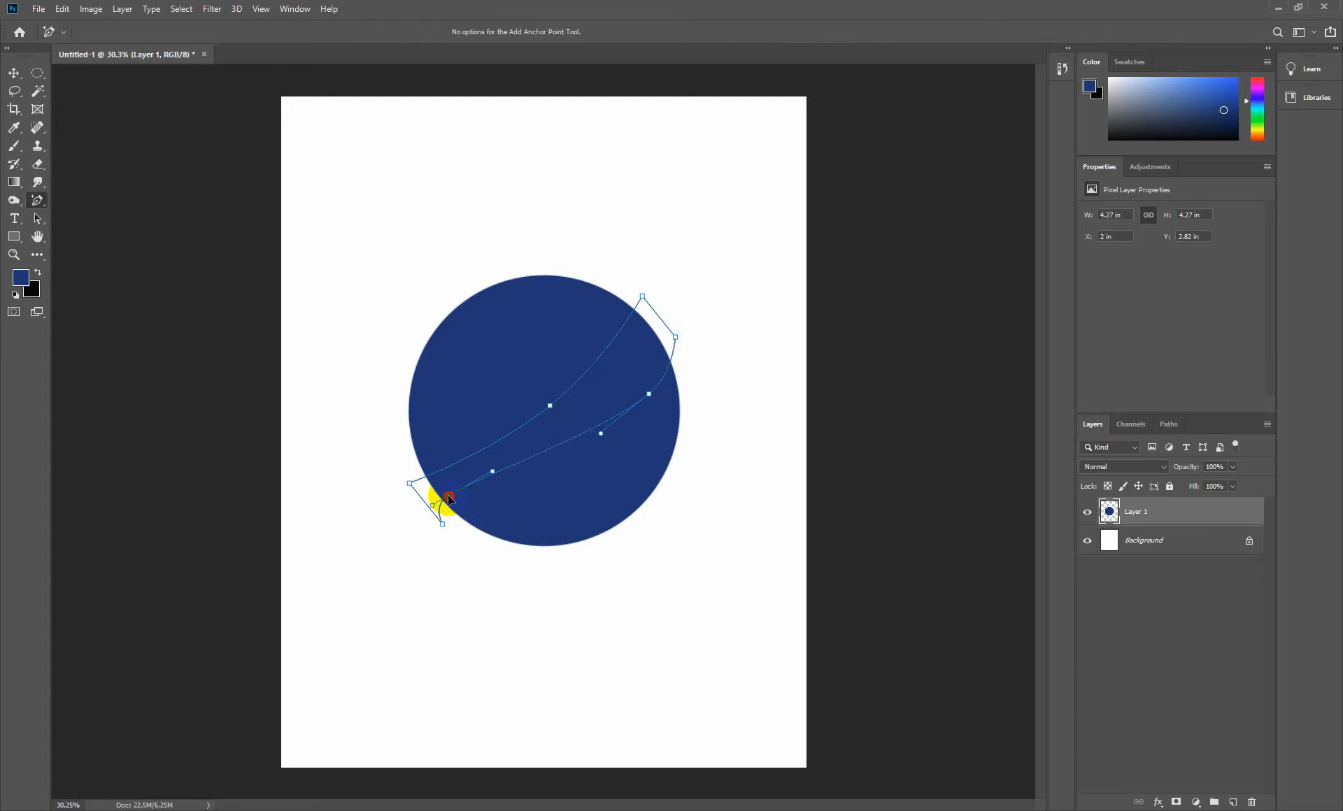
- Fine-tune the band's anchor points so it tapers toward the circle's lower-left edge and widens toward the upper right
drag(439, 488, 434, 485)
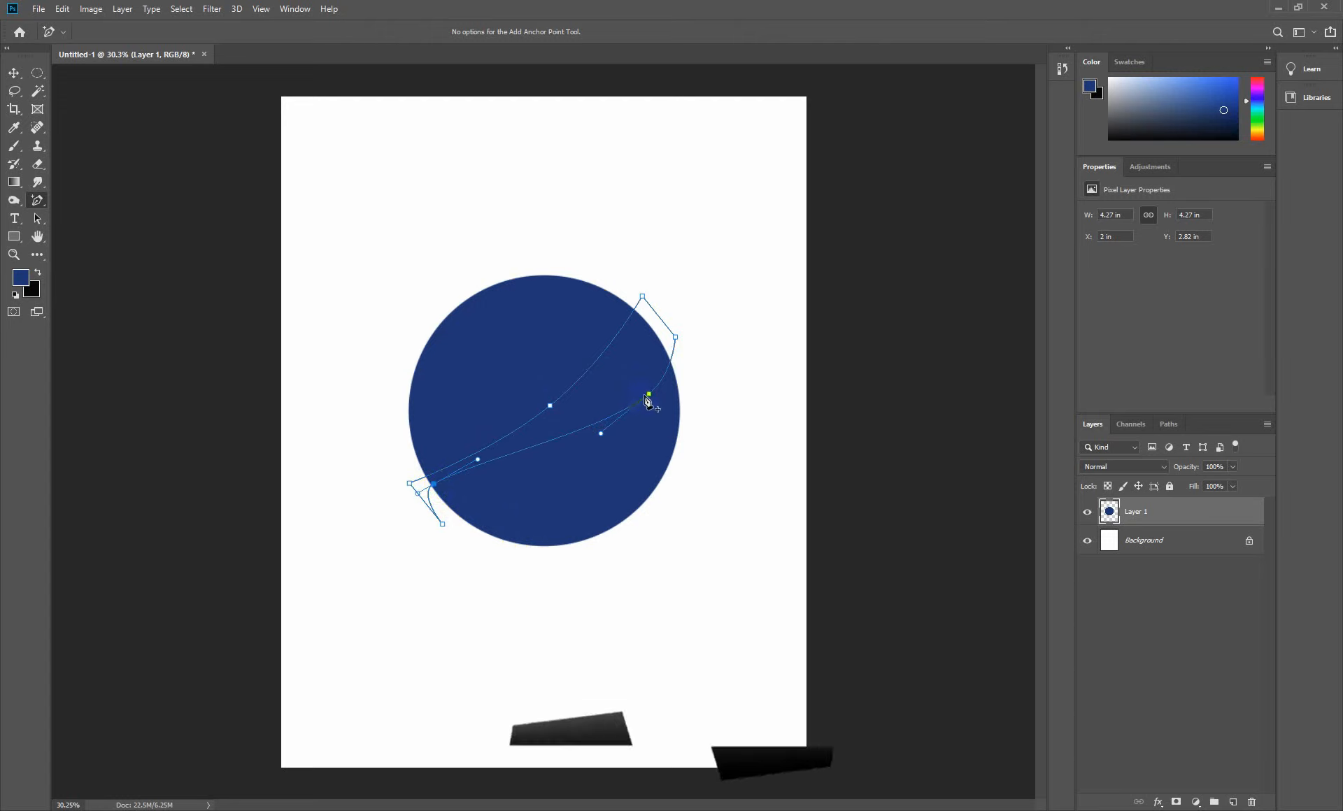
drag(649, 400, 655, 406)
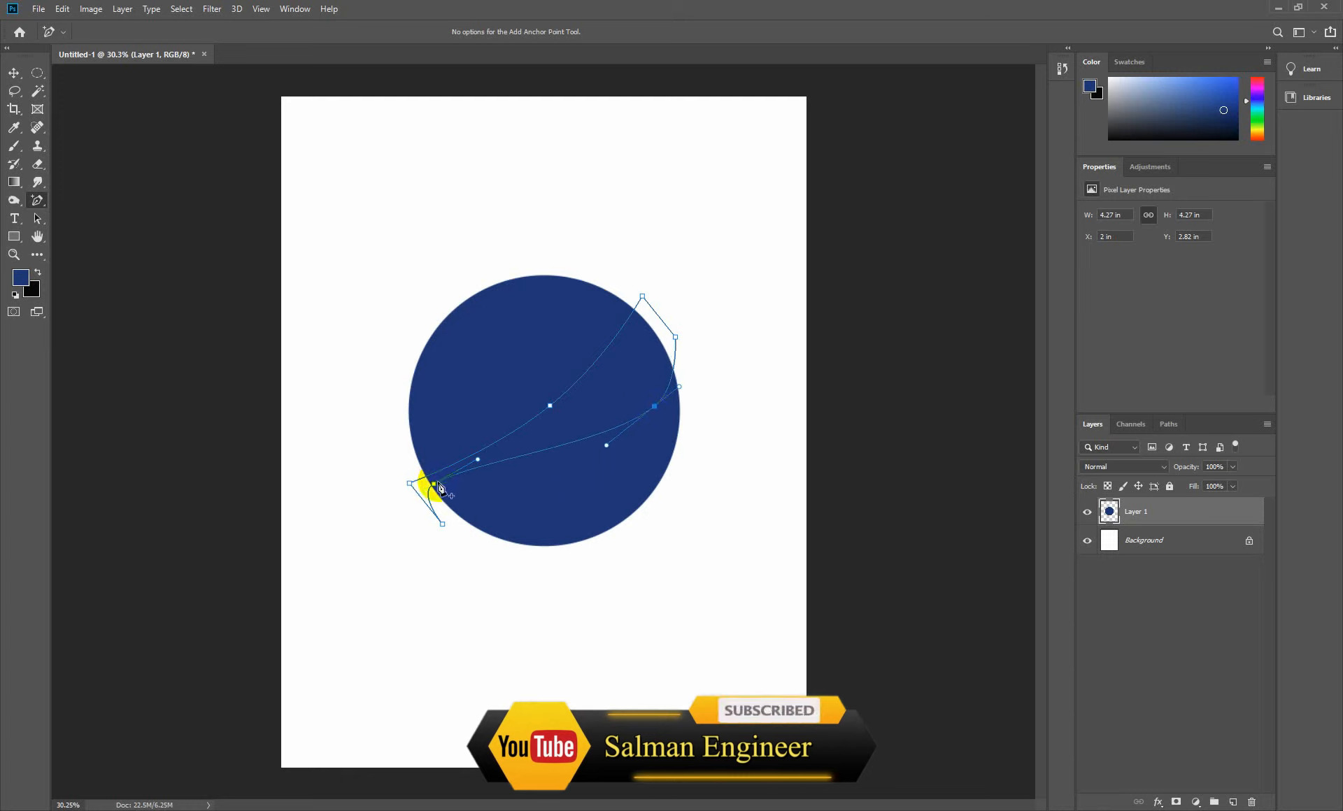
drag(434, 484, 440, 493)
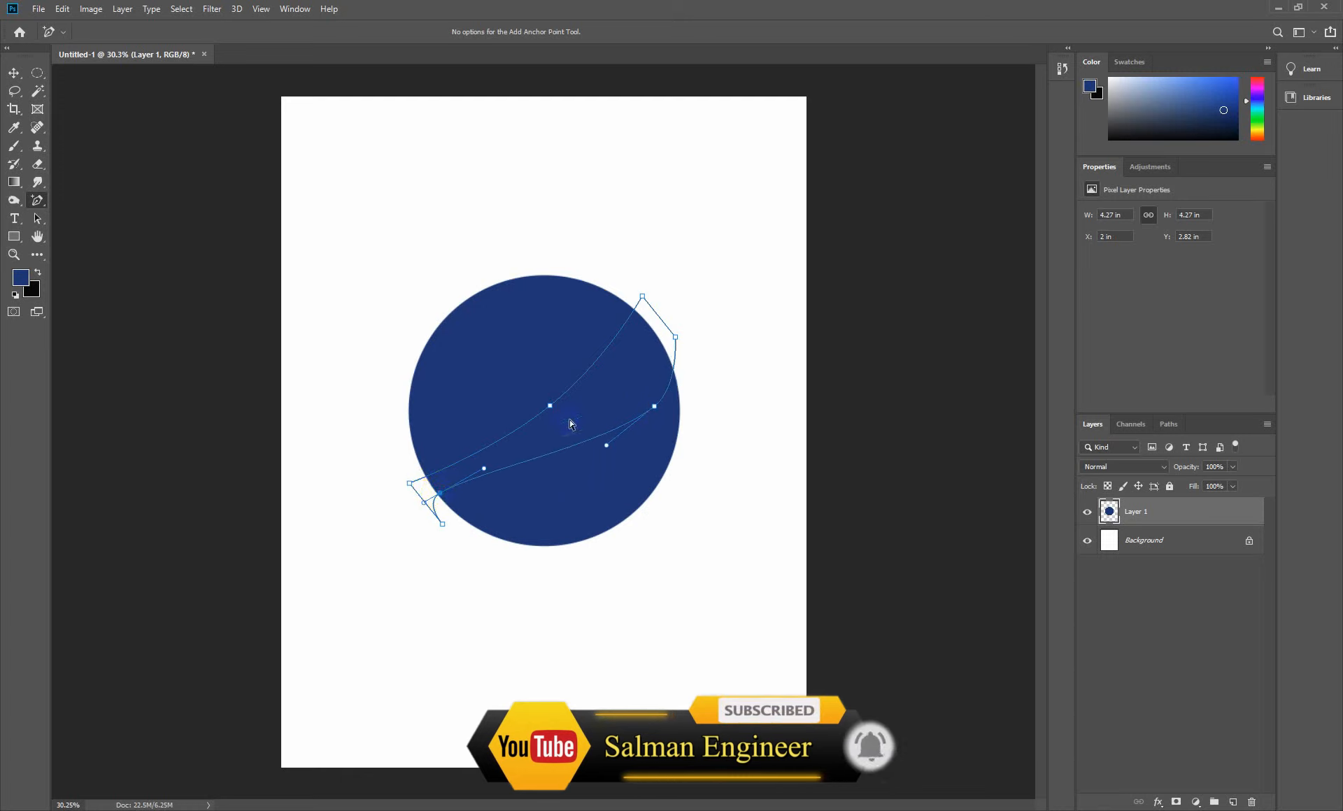
drag(551, 407, 558, 422)
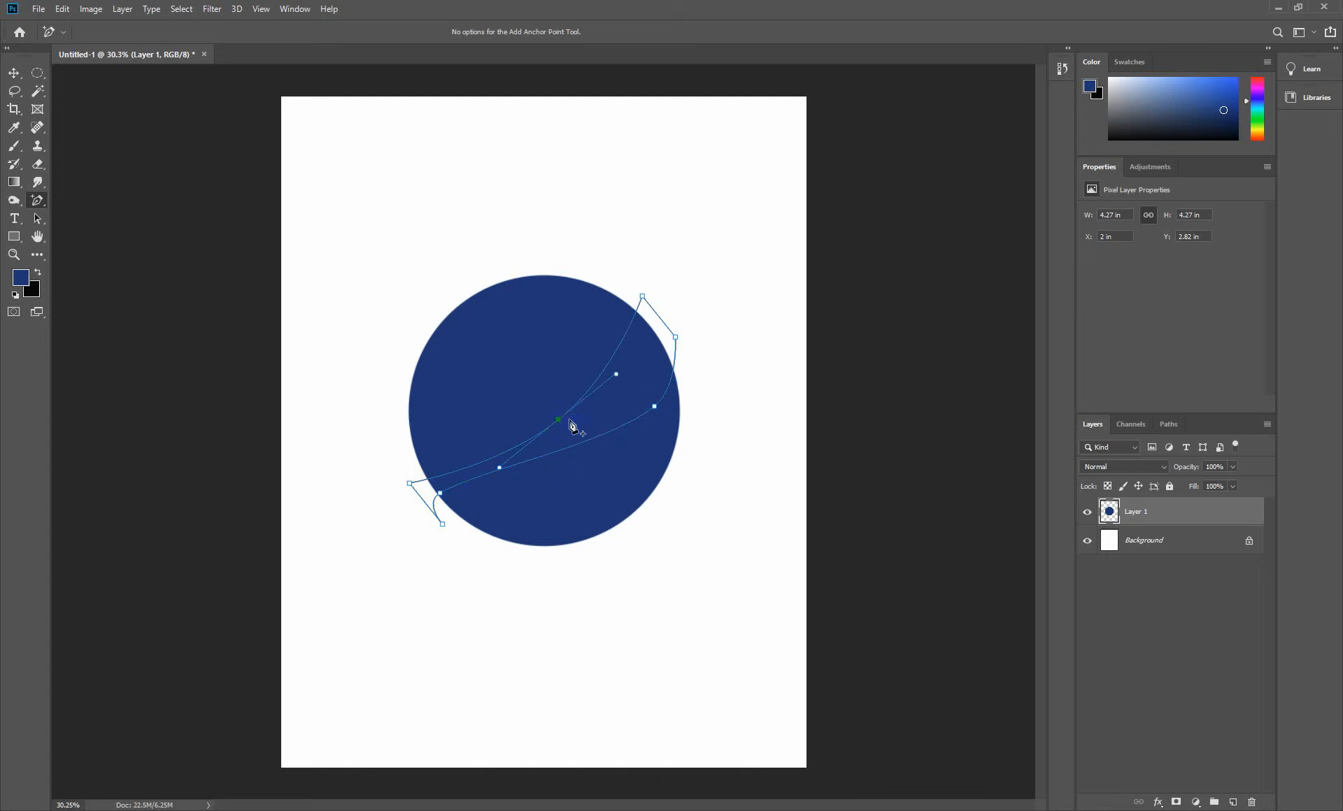
drag(561, 423, 554, 414)
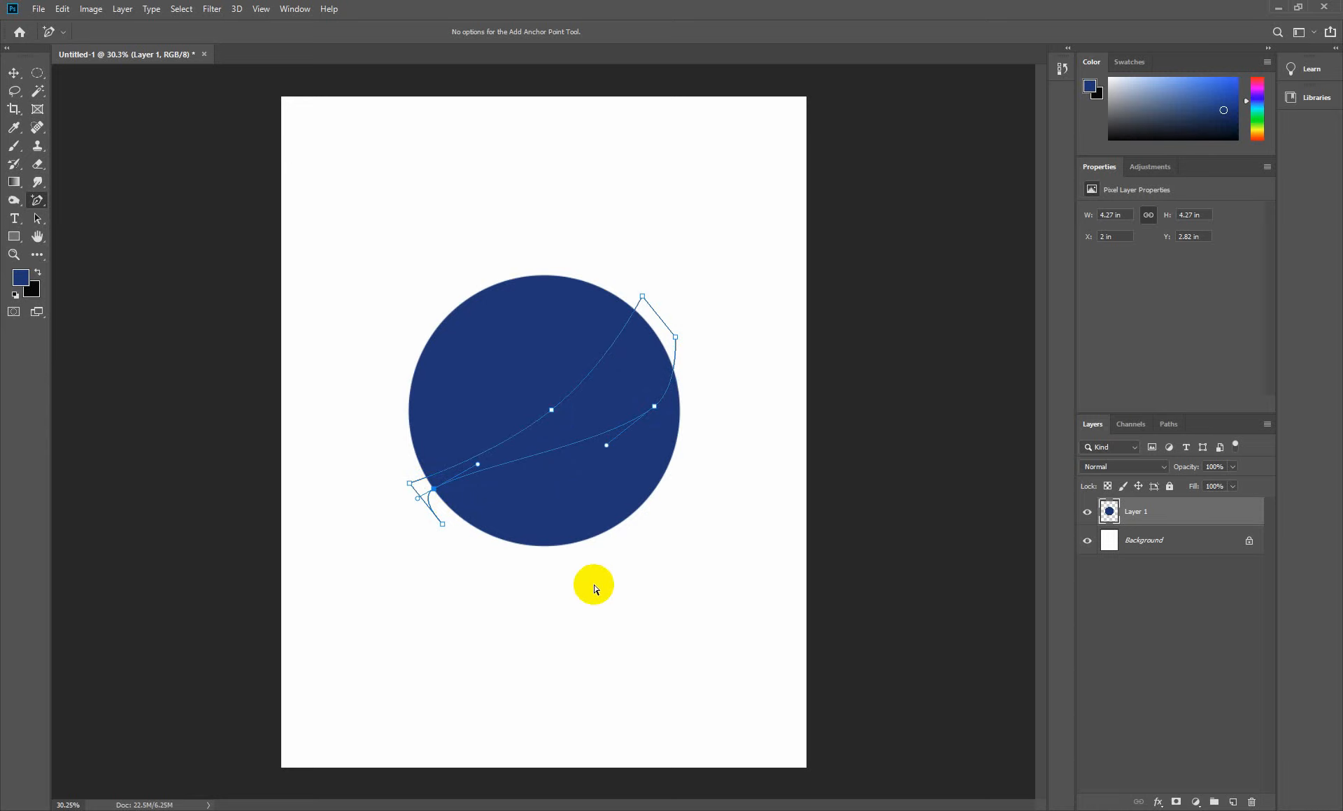
- Convert the curved path to a selection, delete that band from the blue circle, and deselect
key(ctrl+Return)
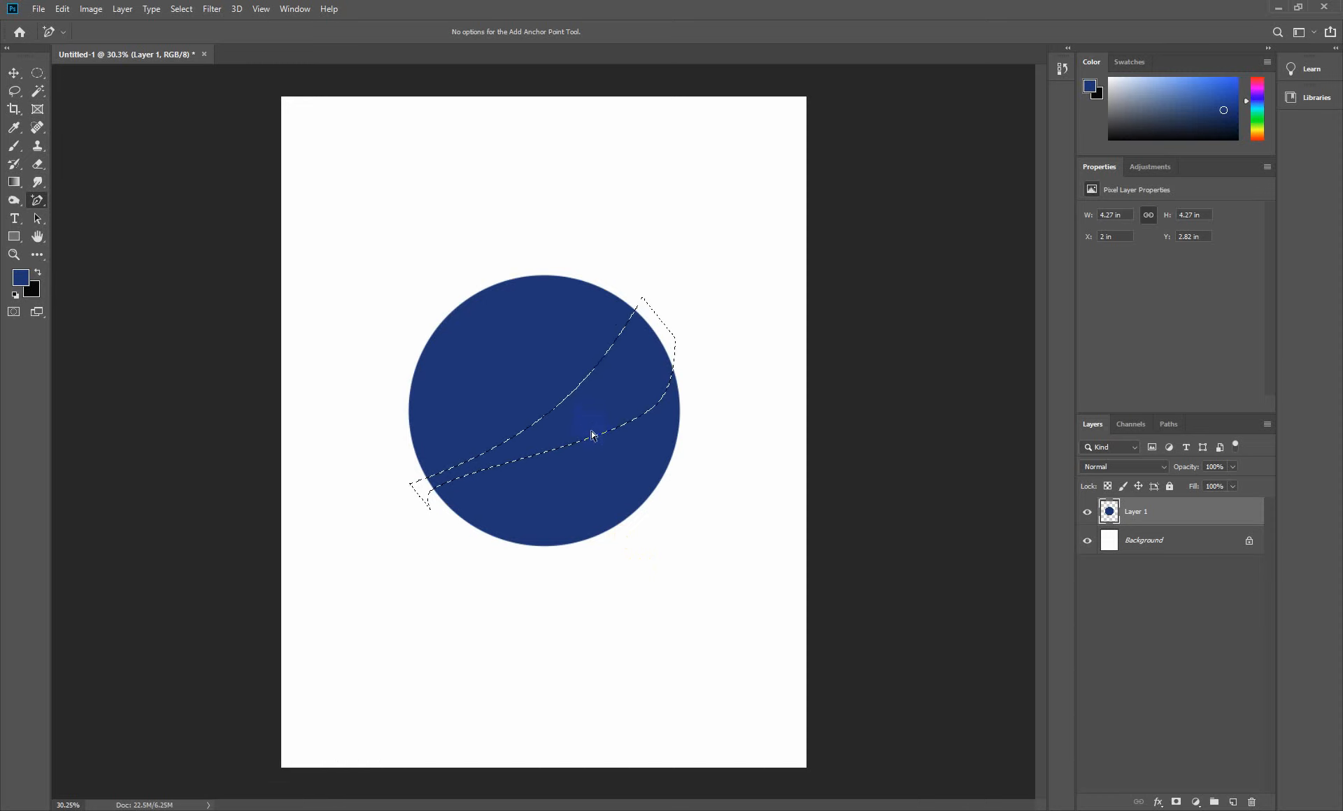
key(Delete)
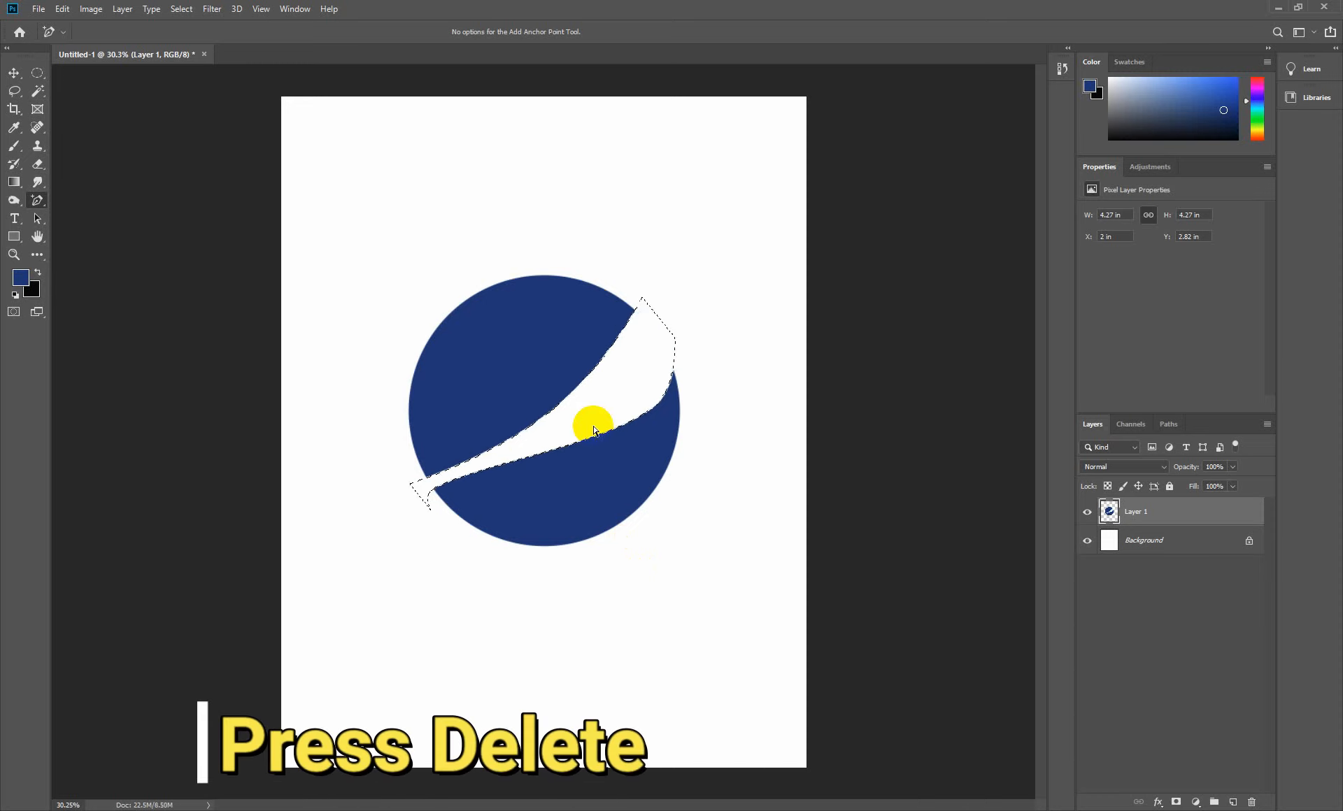
key(ctrl+r)
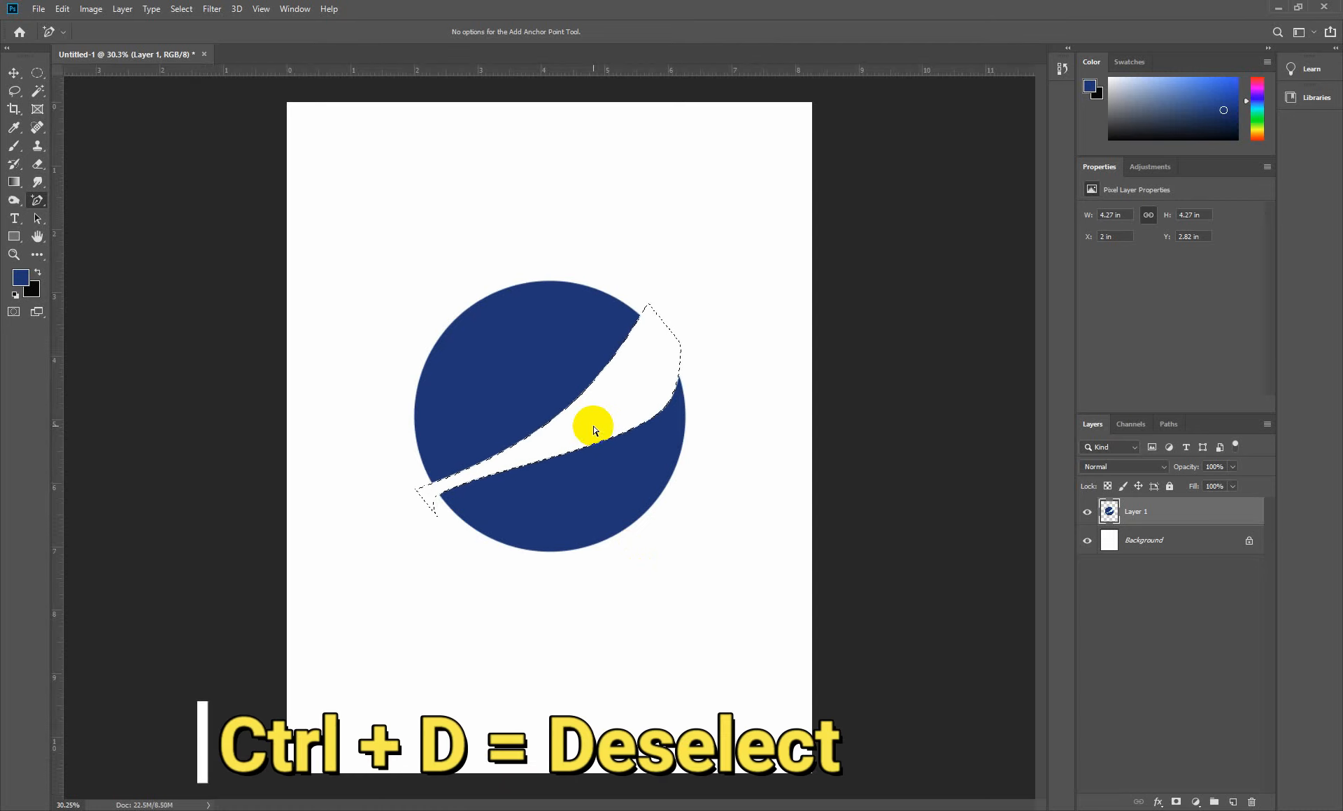
key(ctrl+r)
key(ctrl+d)
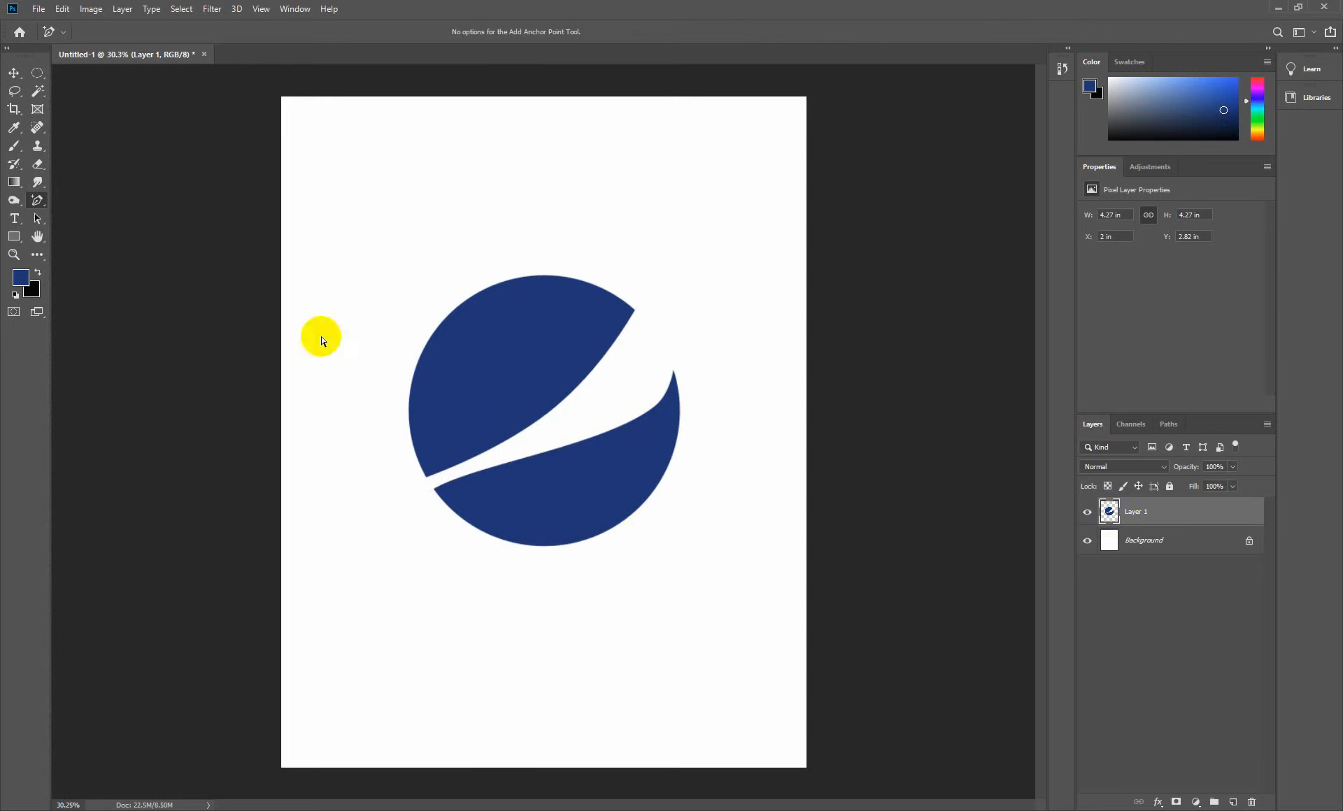
- Select the circle's lower piece with the Magic Wand and fill it with red fc0707
click(37, 93)
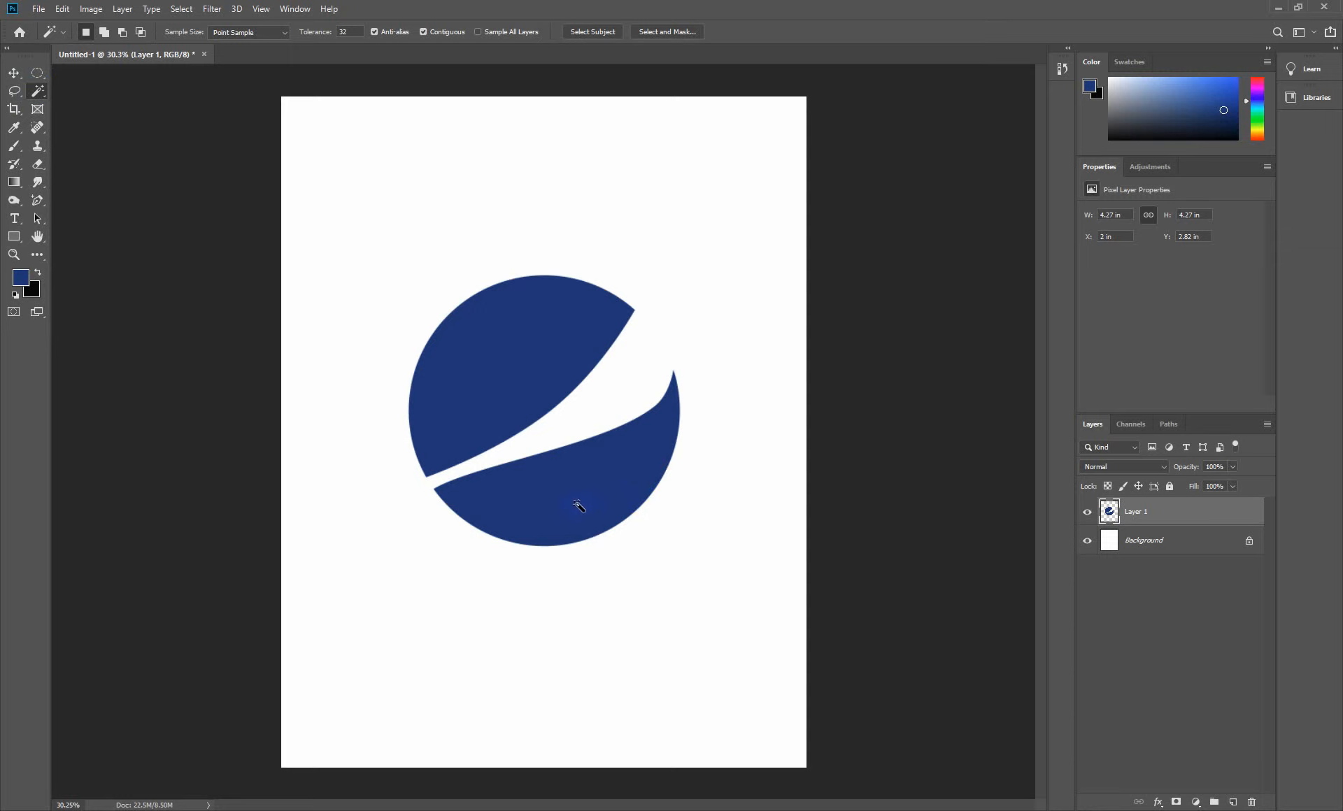
click(578, 505)
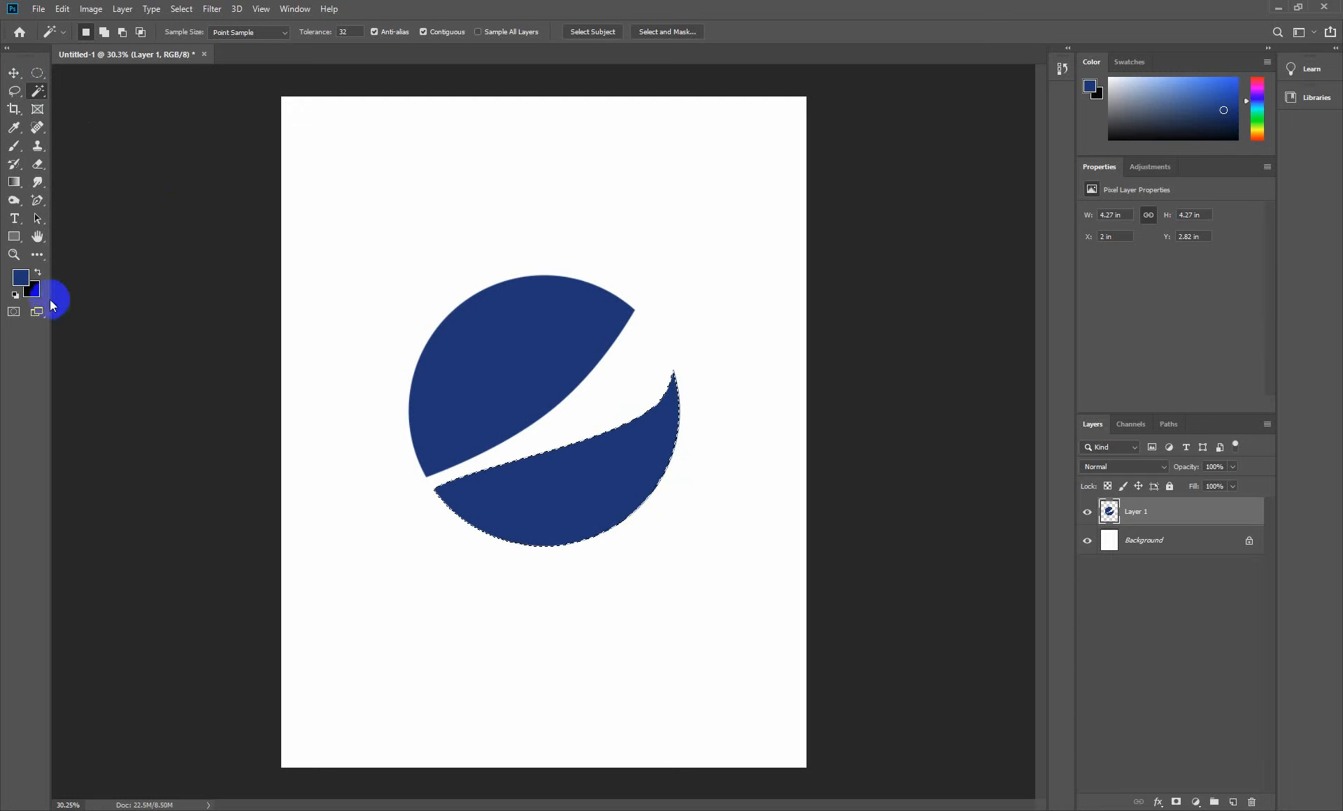
click(21, 279)
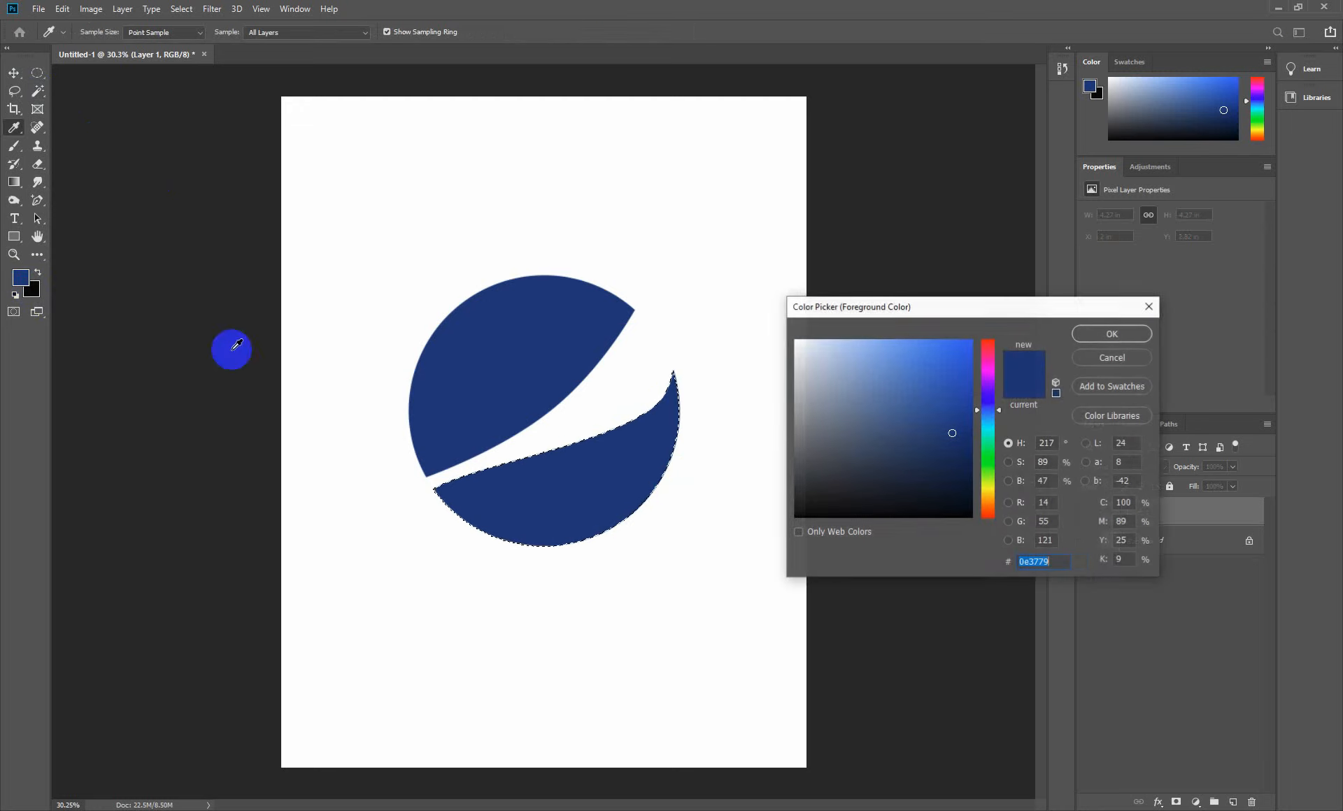
click(989, 341)
click(964, 343)
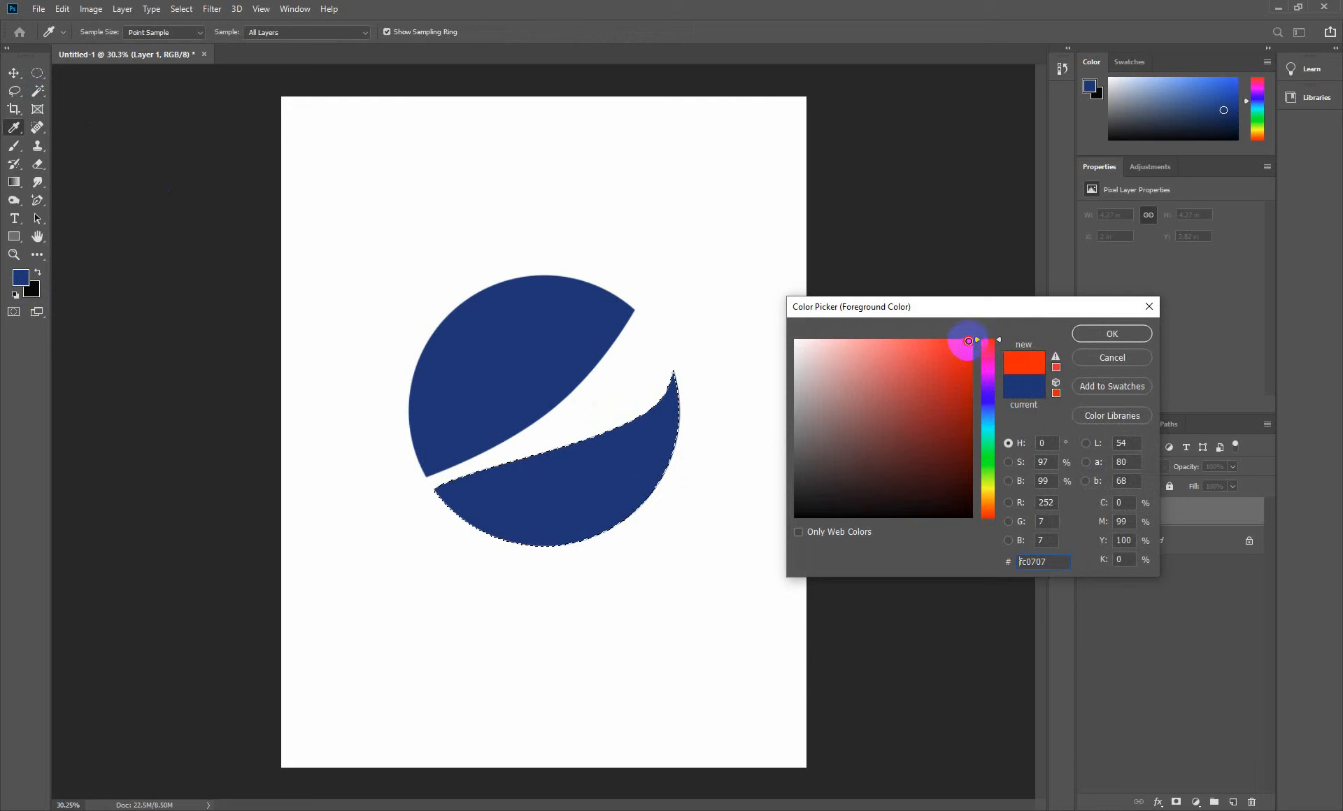
click(1113, 334)
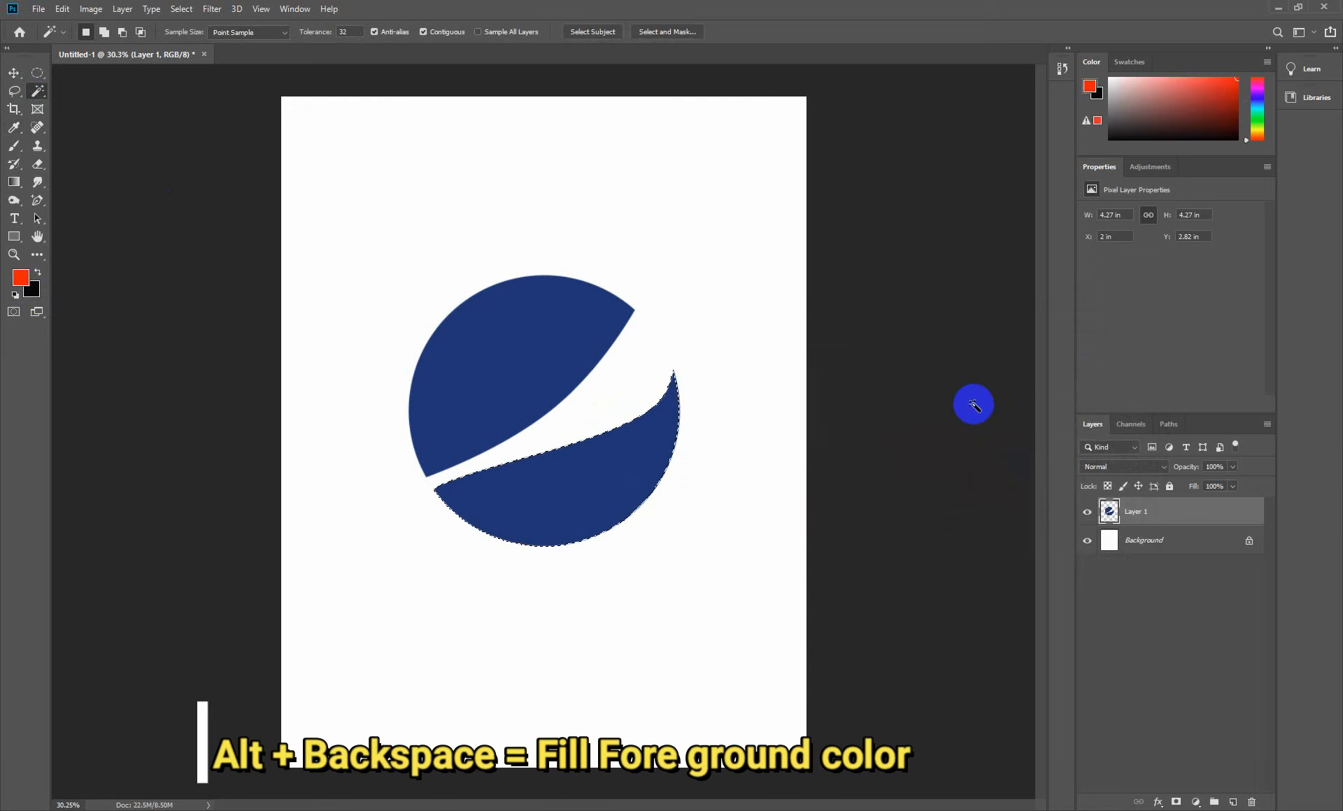
key(alt+BackSpace)
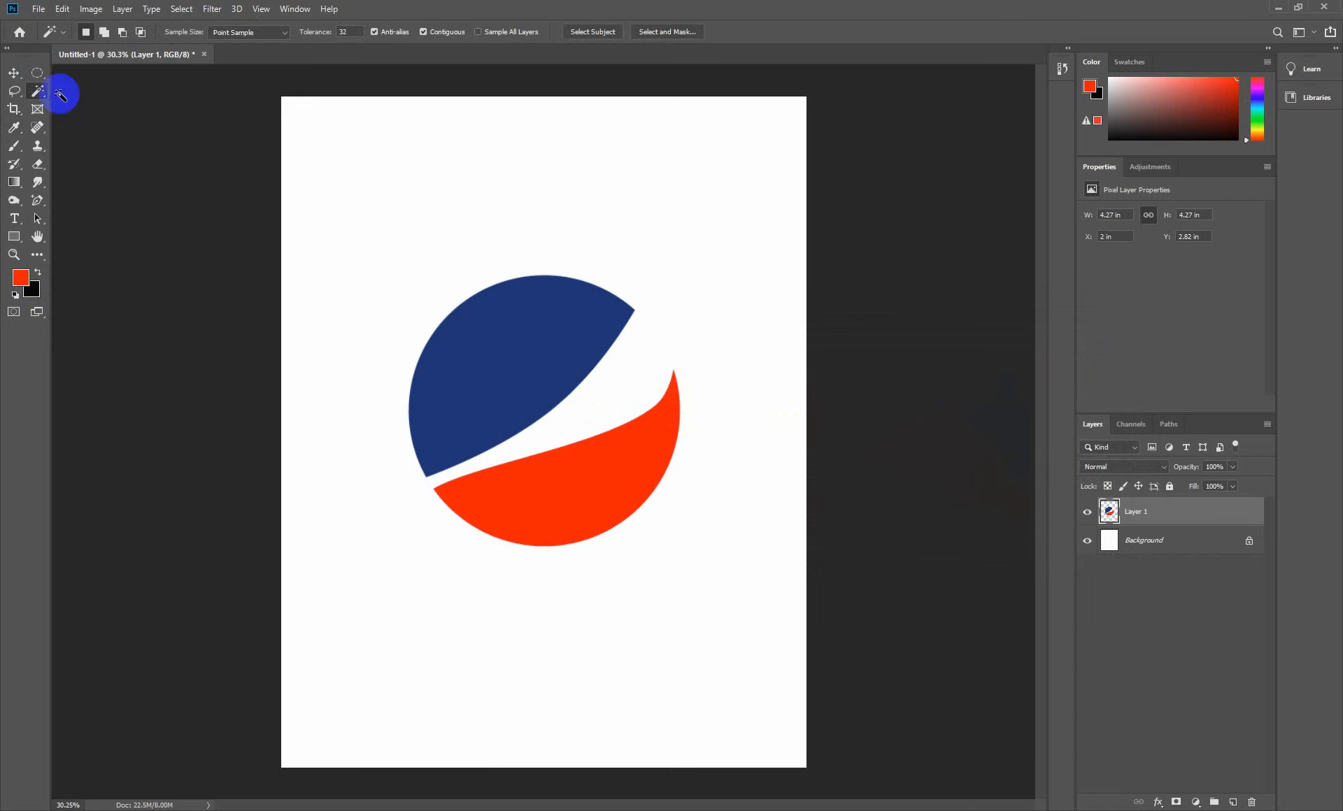
- Draw a circular selection around the whole globe with the Elliptical Marquee tool
click(40, 77)
drag(421, 301, 679, 563)
click(679, 561)
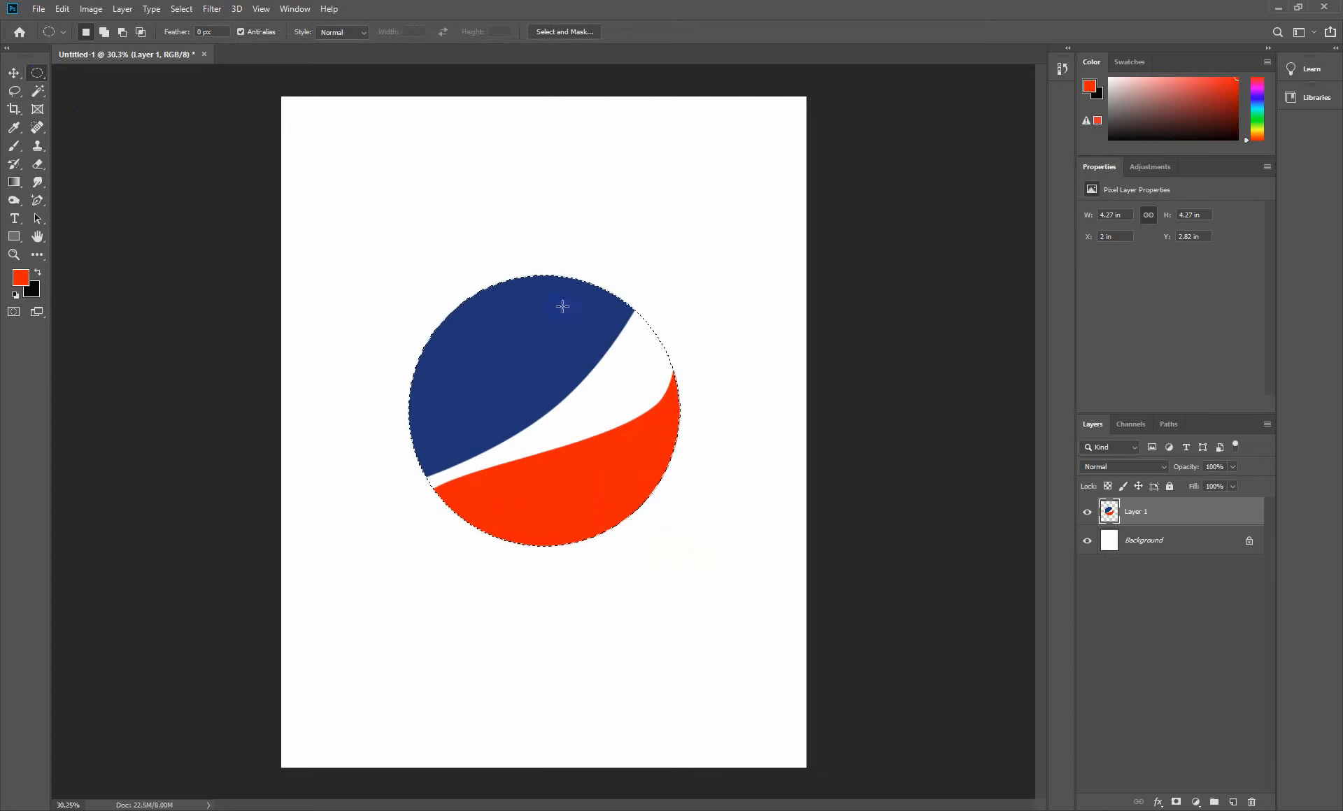
- Stroke the circular selection with a 10 px white (ffffff) outline at its center, and deselect
click(62, 10)
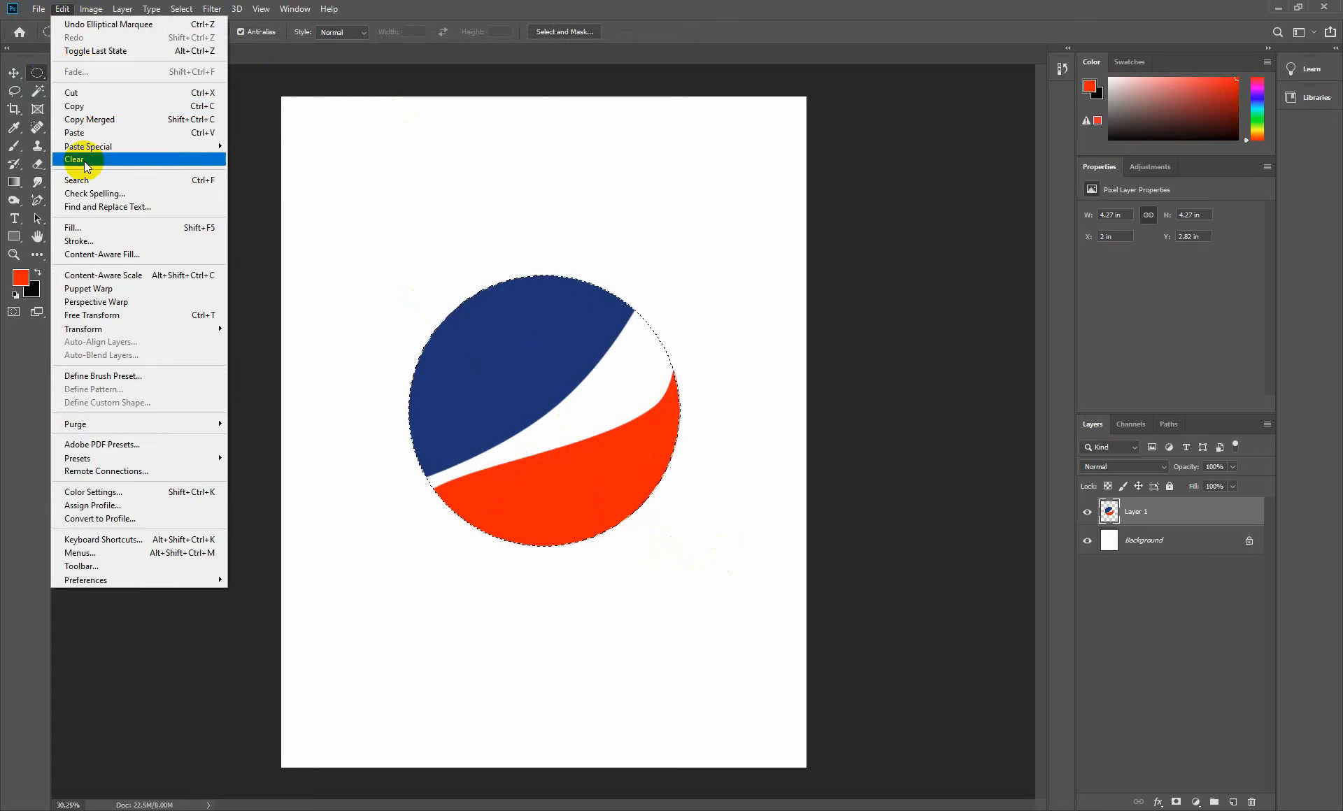
click(90, 241)
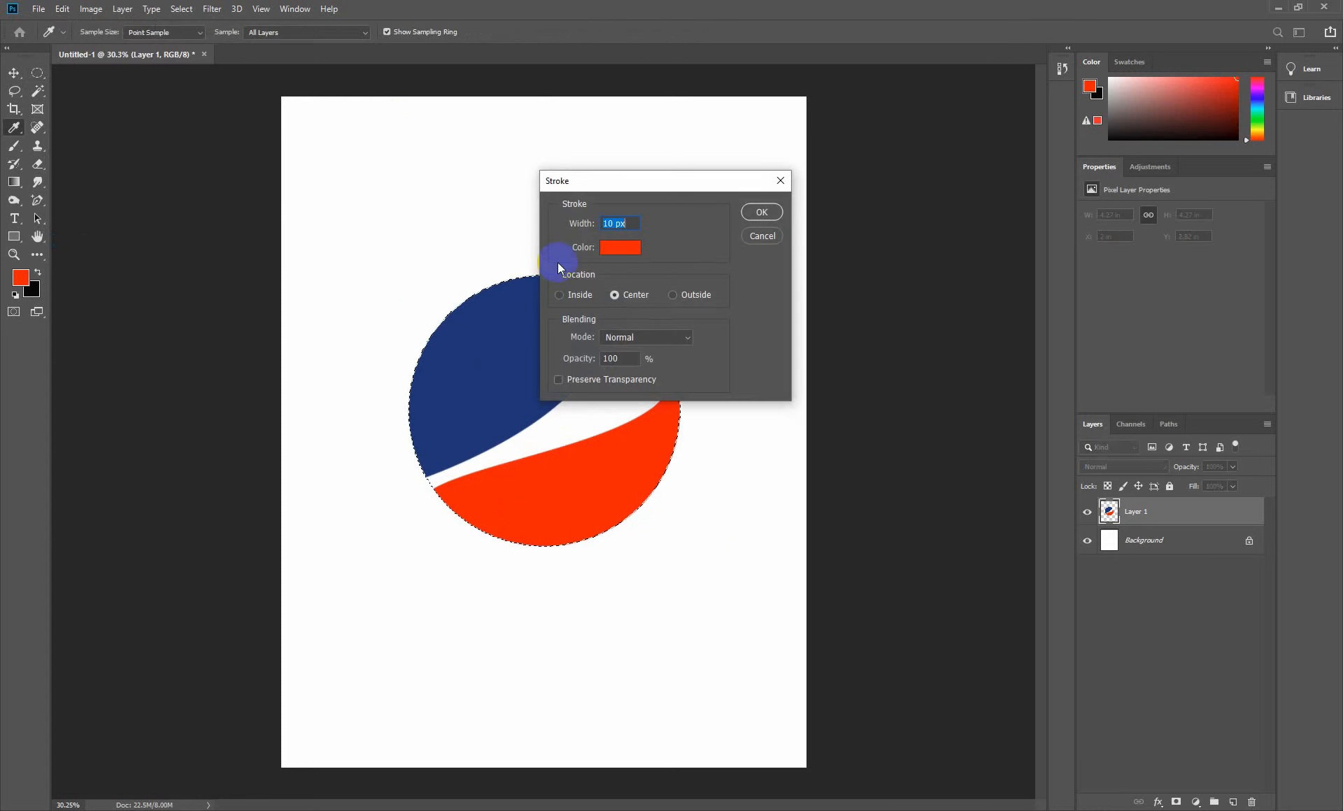
click(609, 252)
click(773, 273)
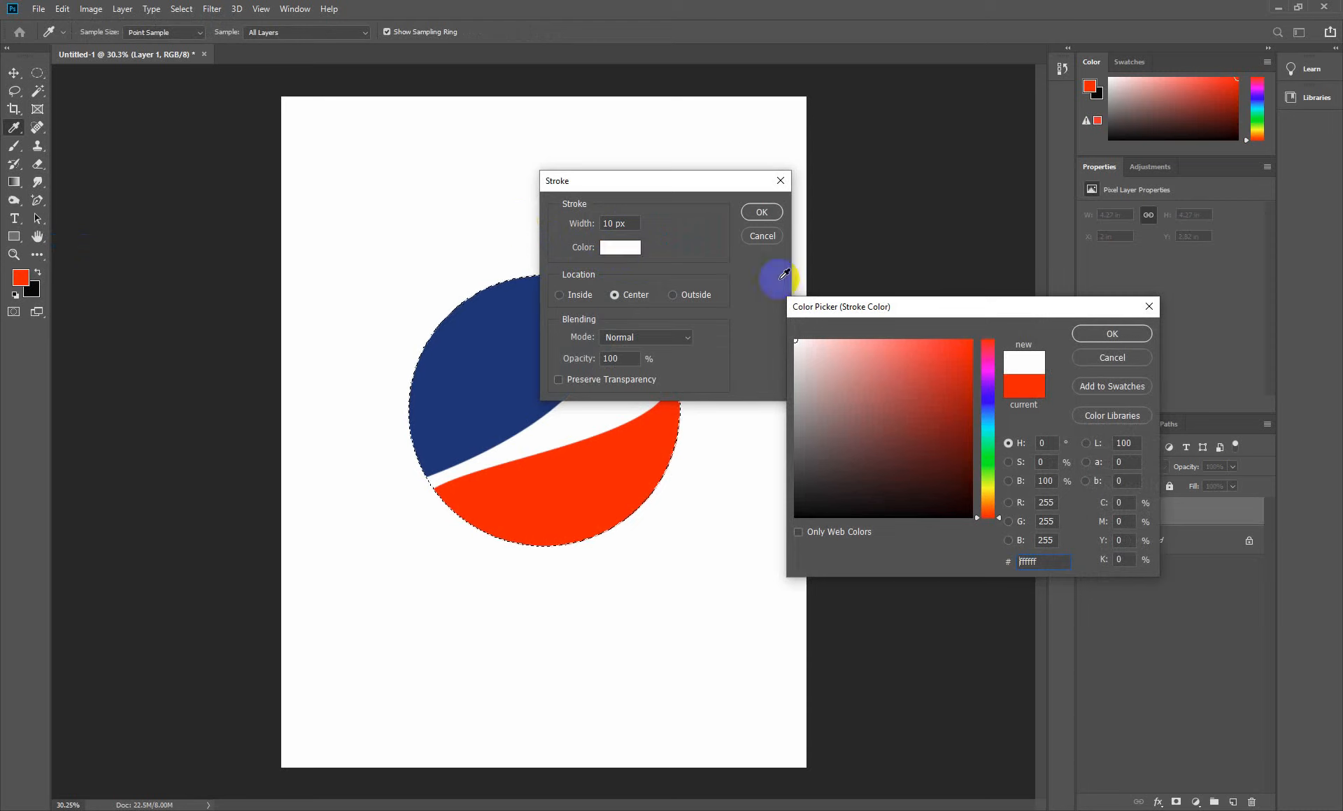
click(1115, 336)
click(762, 213)
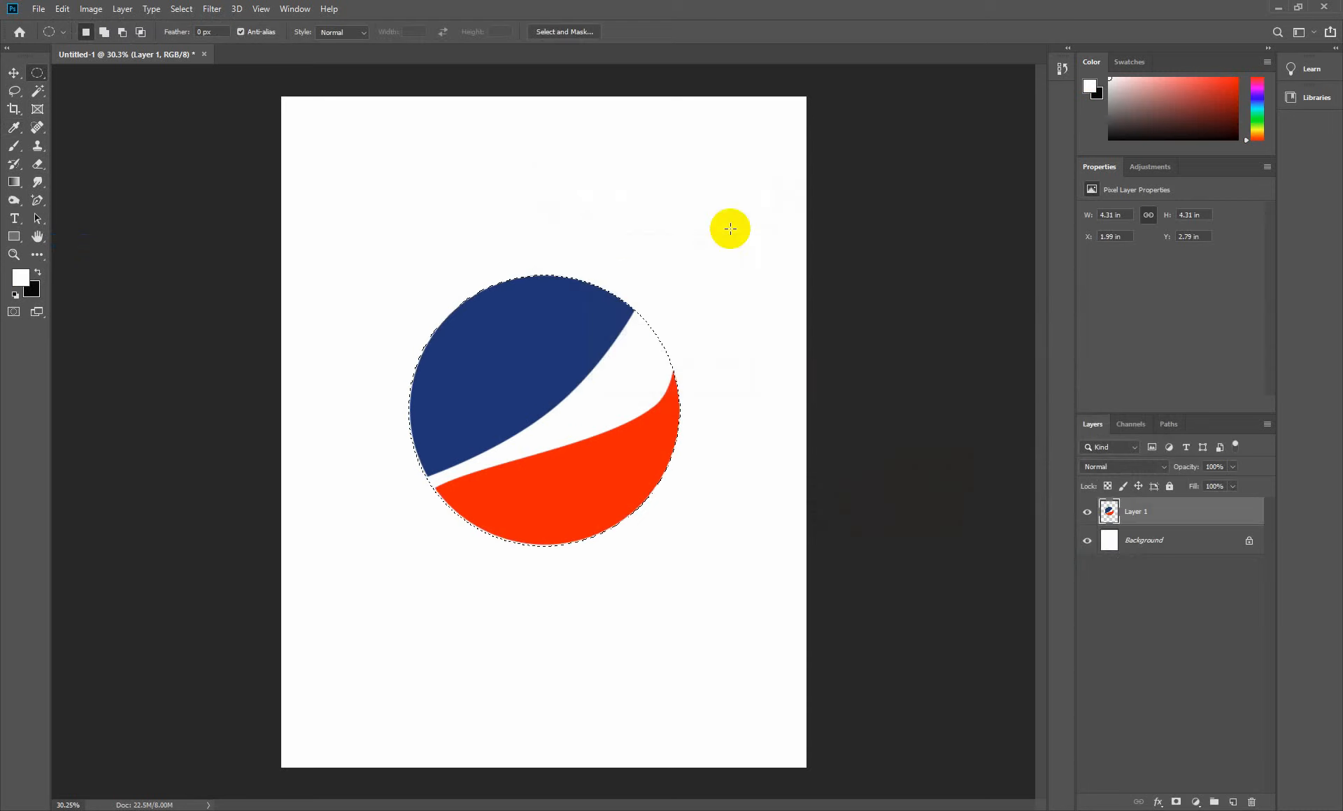
click(651, 267)
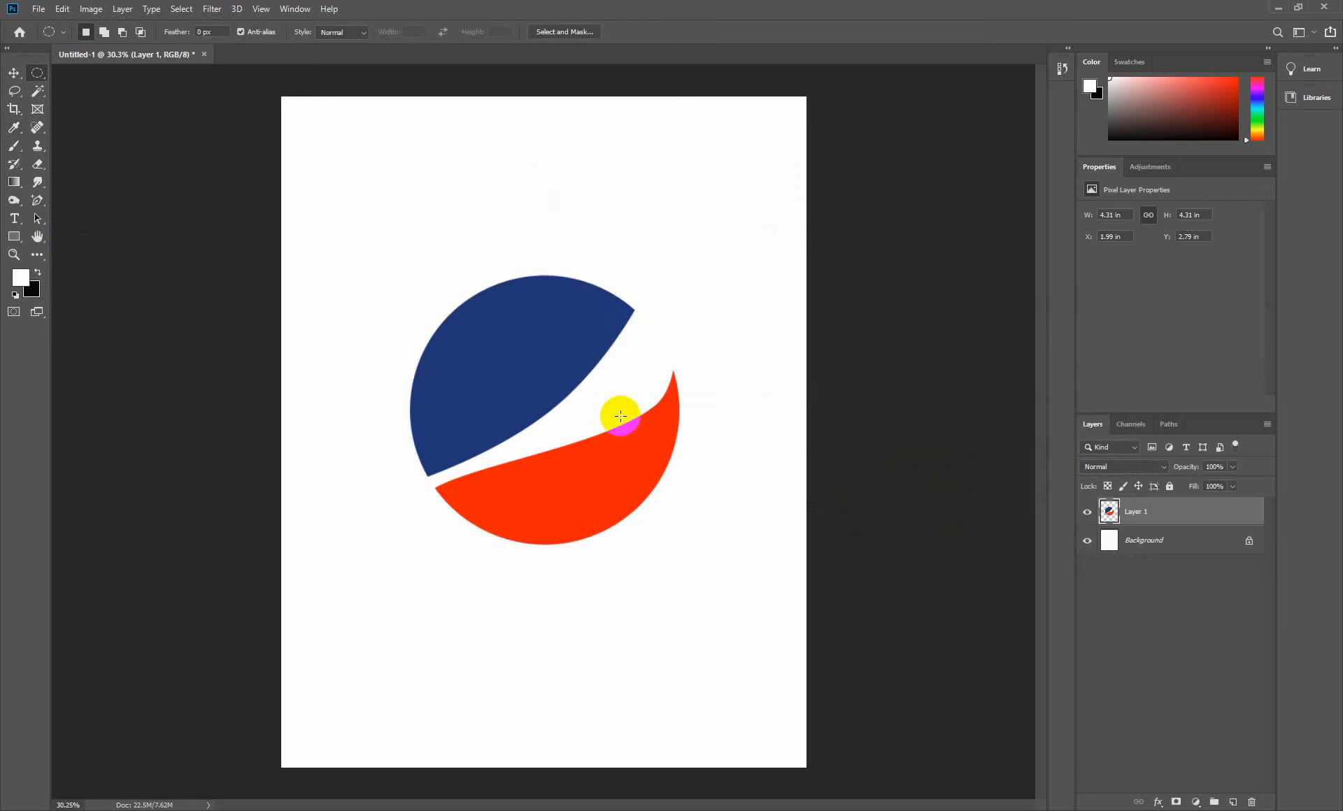
- Hide the globe layer and make a thin rounded-rectangle selection, 100 px radius, about 3.6 by 0.18 in, near the page's upper edge
click(1088, 517)
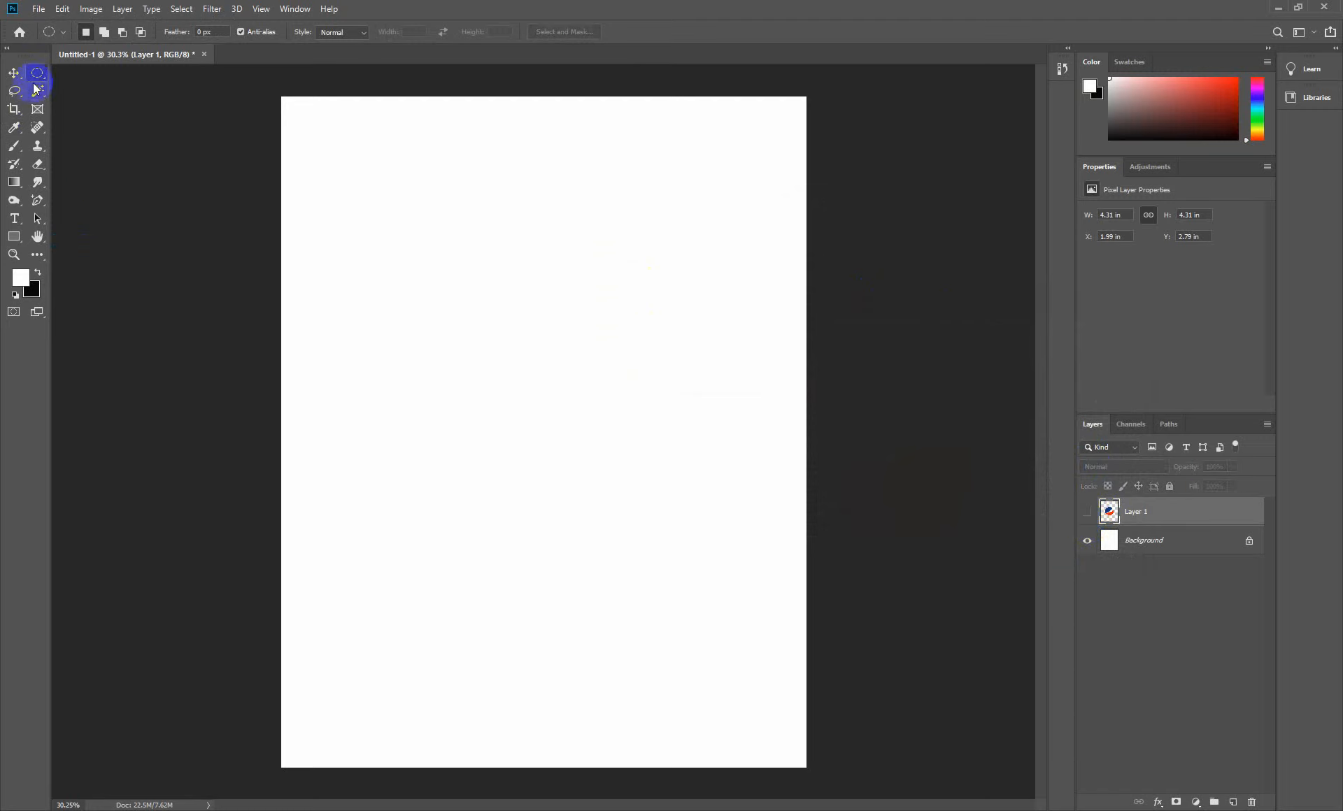
drag(22, 240, 49, 249)
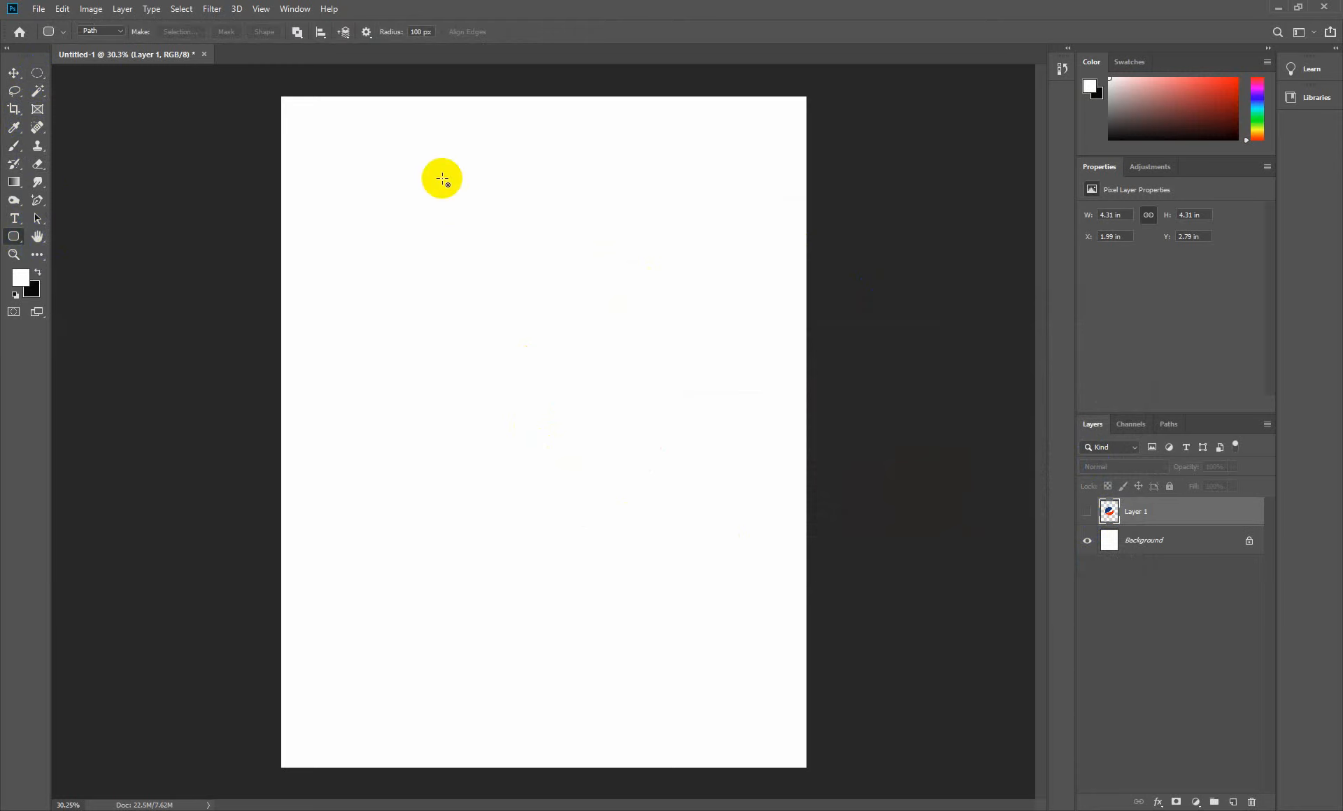
drag(442, 179, 664, 189)
key(space)
key(ctrl+Return)
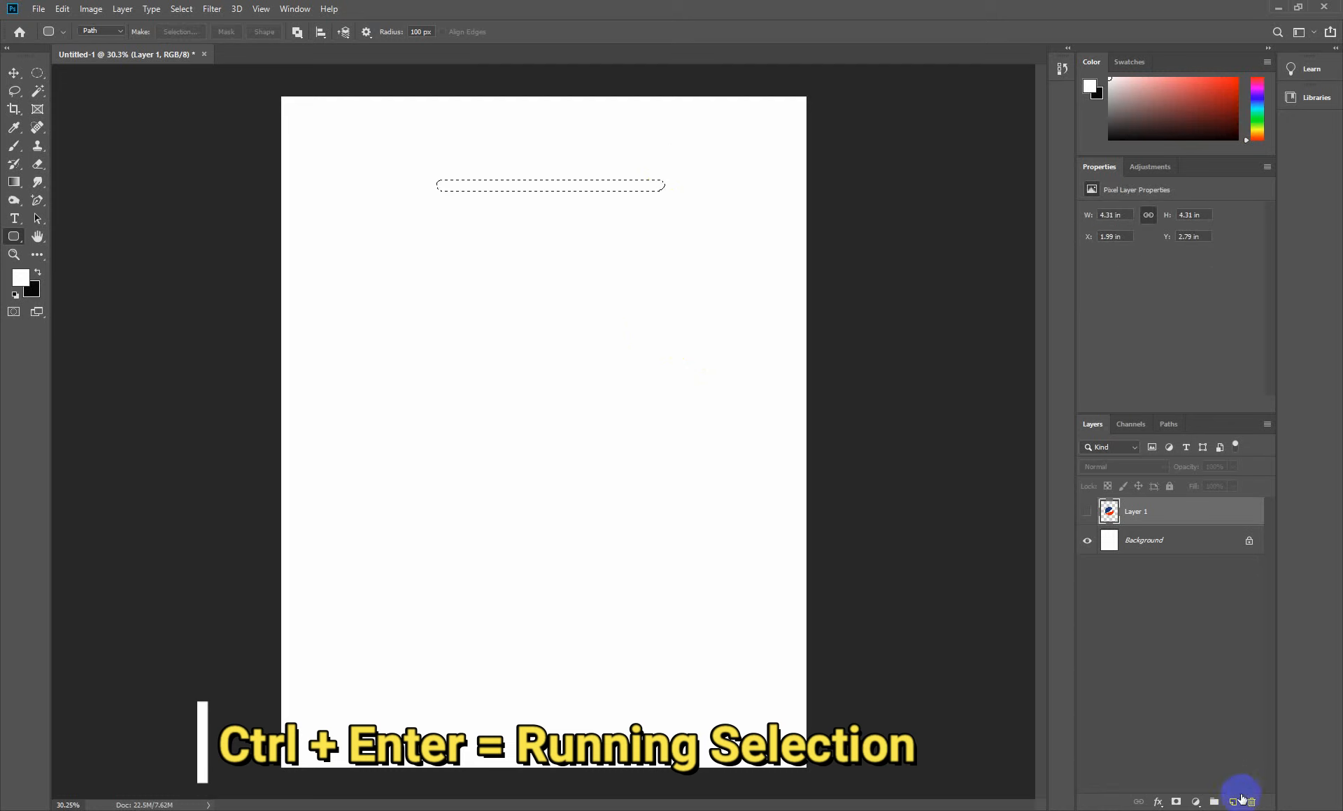
- Fill the rounded bar selection with light gray dcd9d9 on a new layer, and deselect
click(1234, 802)
click(17, 278)
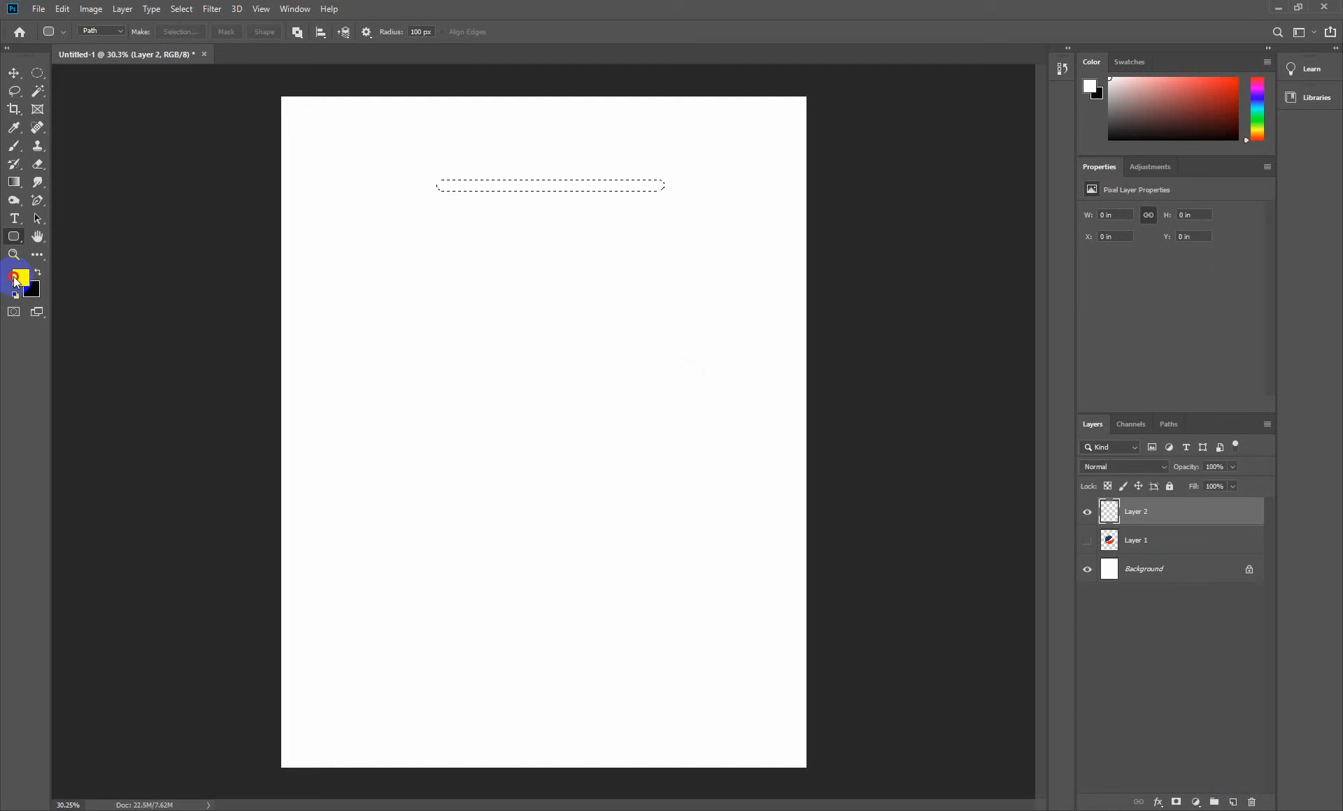
click(796, 378)
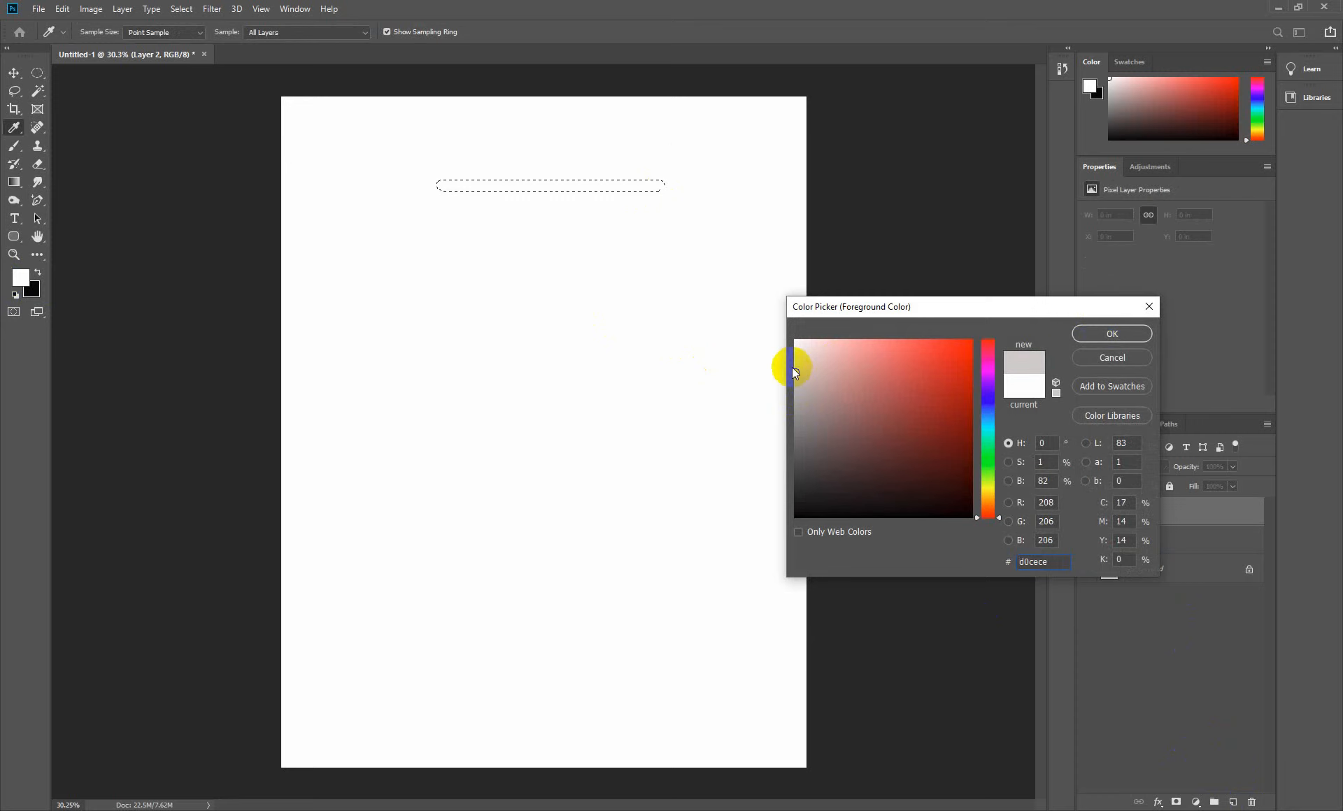
click(1112, 334)
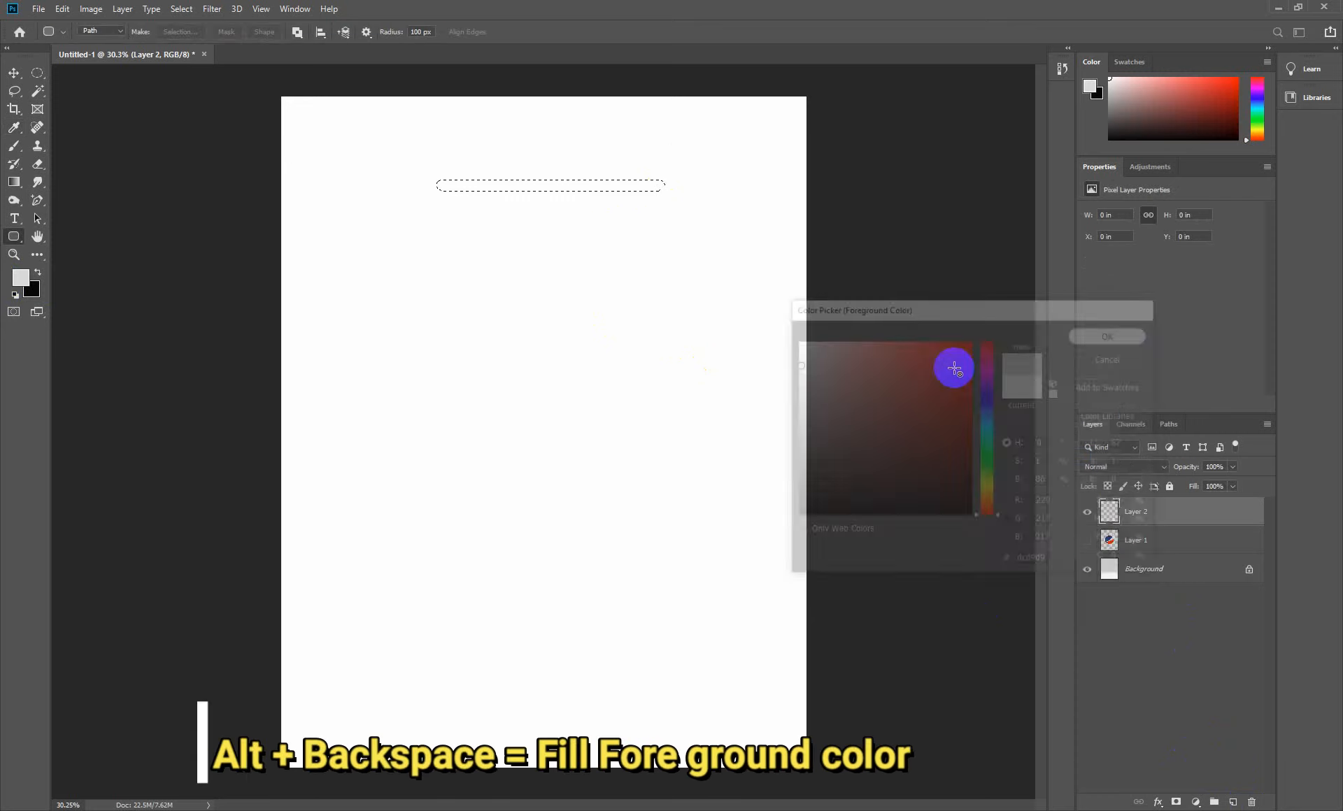
key(alt+BackSpace)
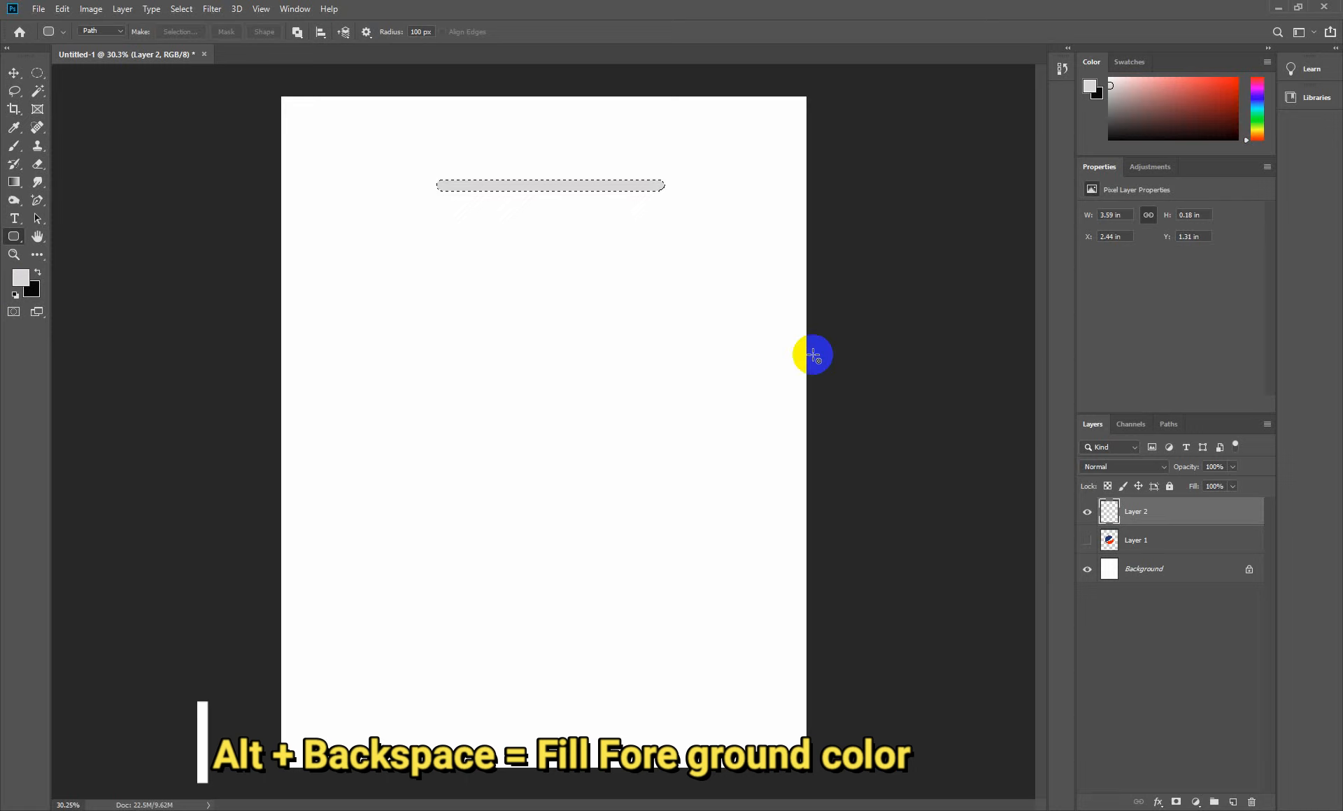
key(ctrl+d)
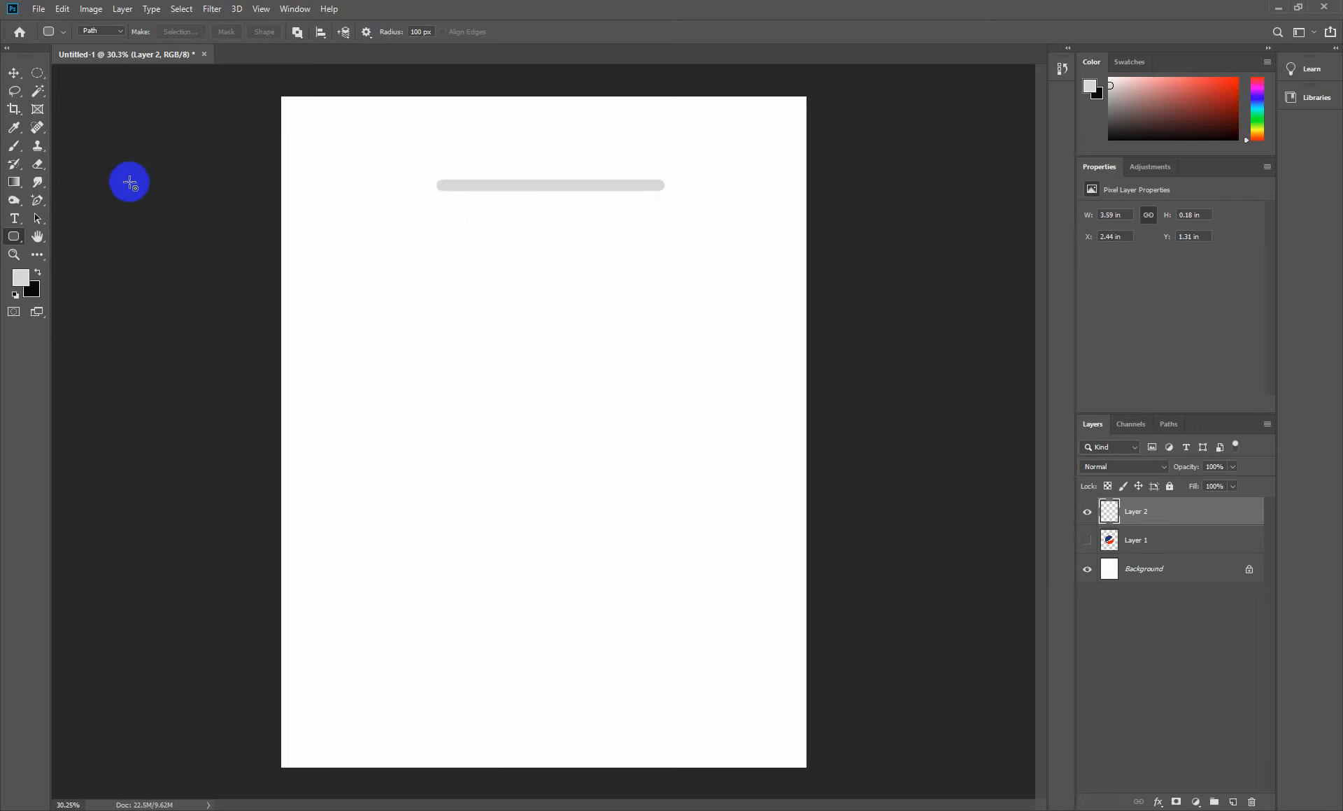
- Add a layer between the globe and the gray bar and start a Pen path curving down and outward from the bar's left end
click(1142, 549)
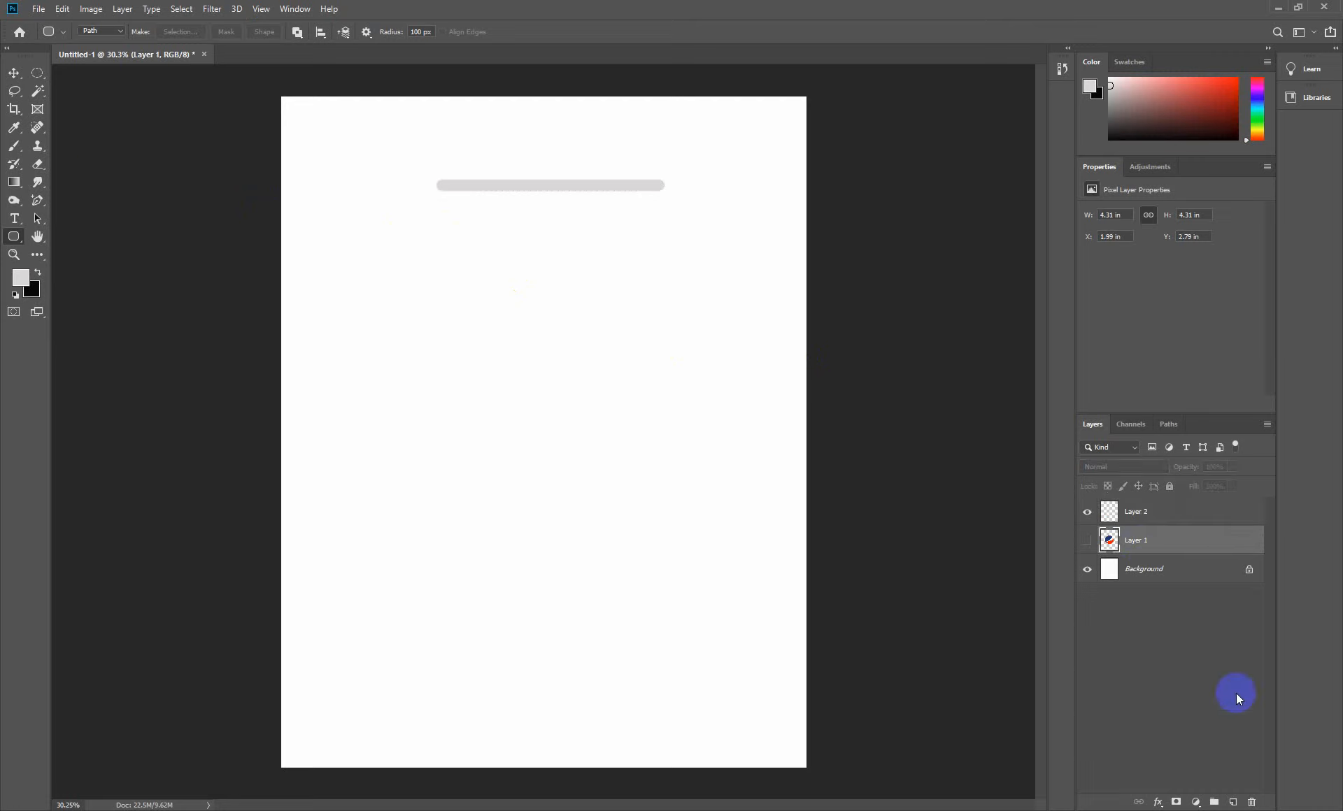
click(1234, 803)
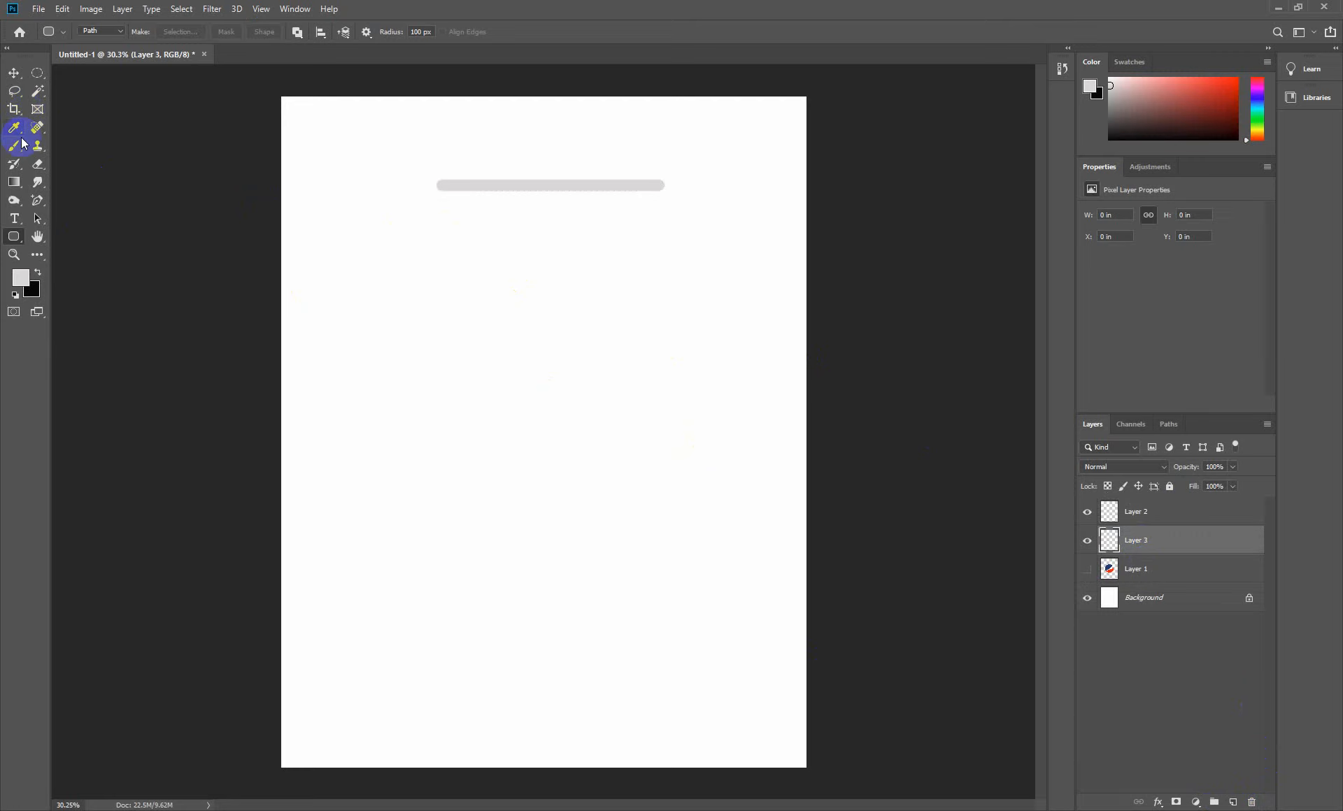
drag(34, 203, 86, 199)
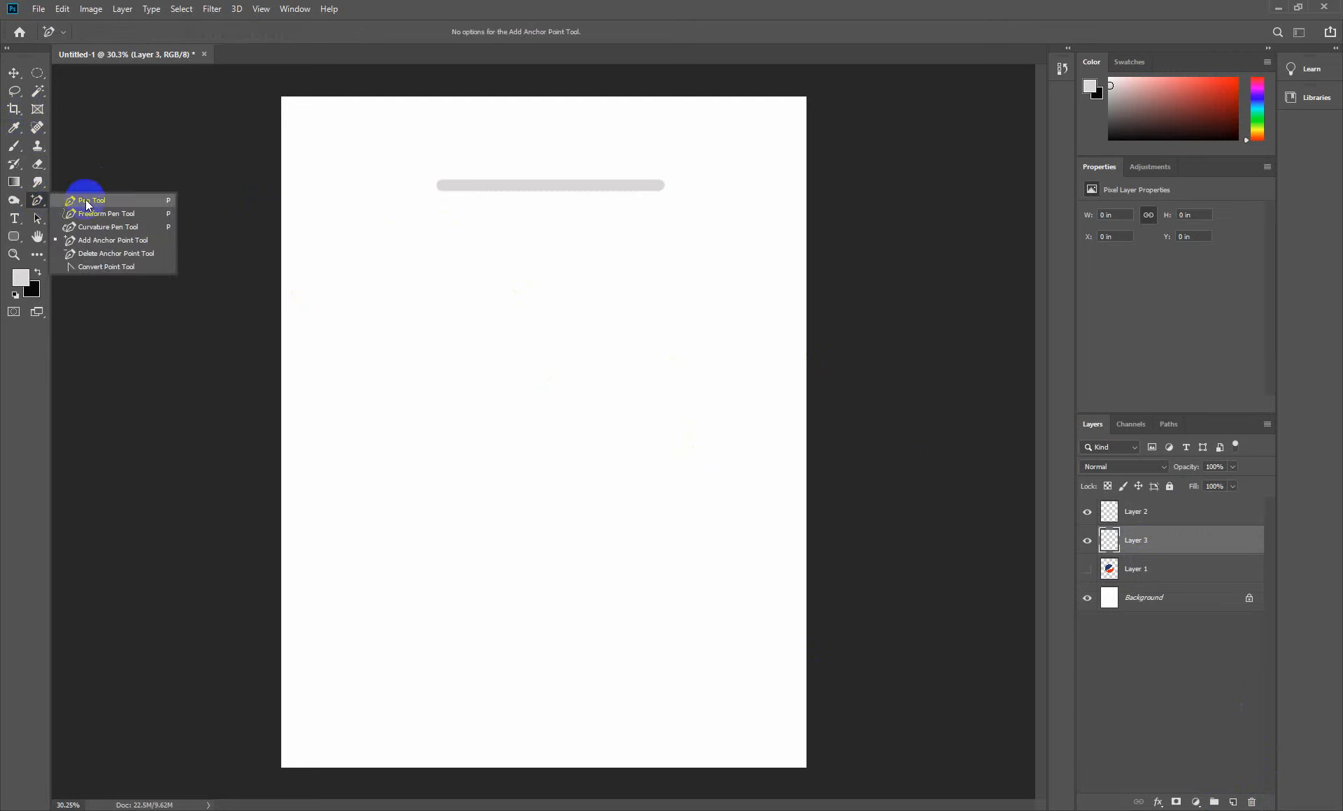
click(442, 187)
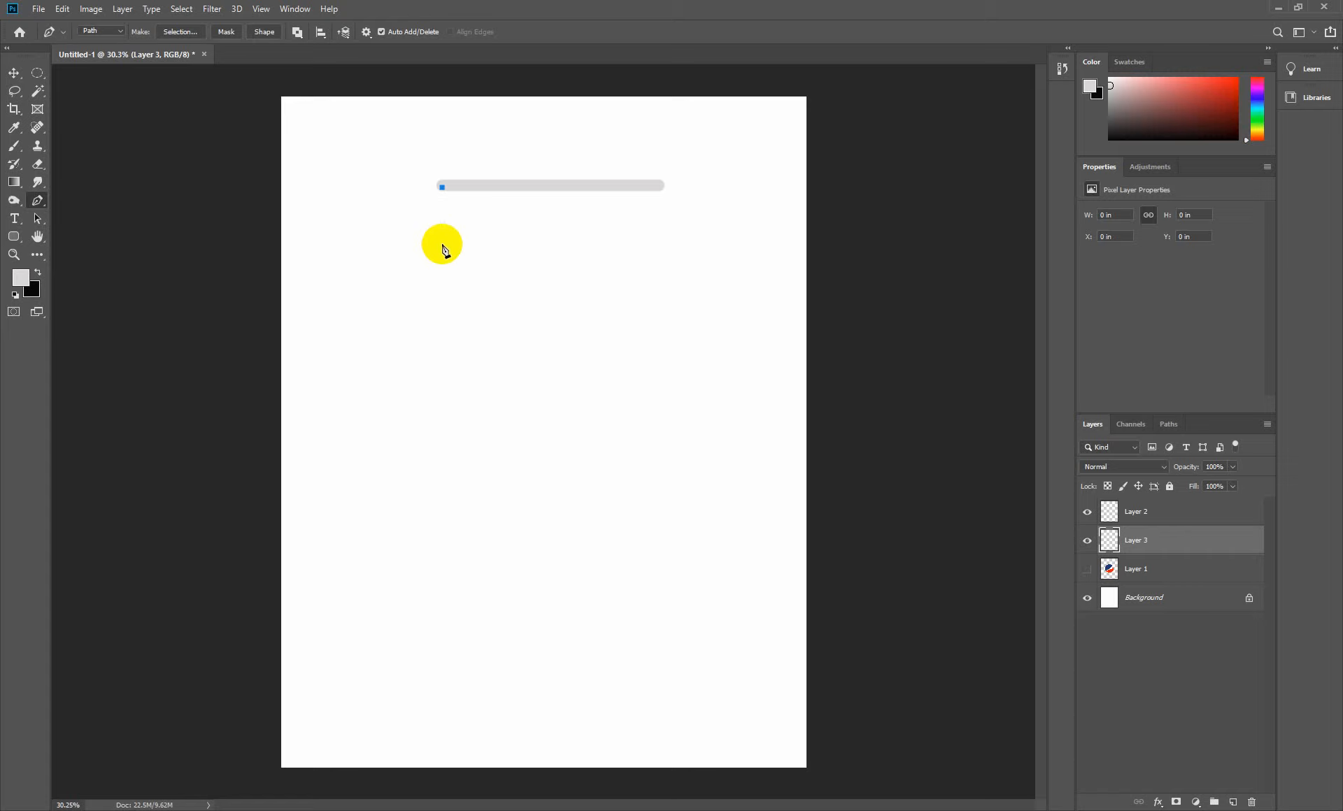
drag(442, 248, 426, 266)
drag(400, 270, 399, 272)
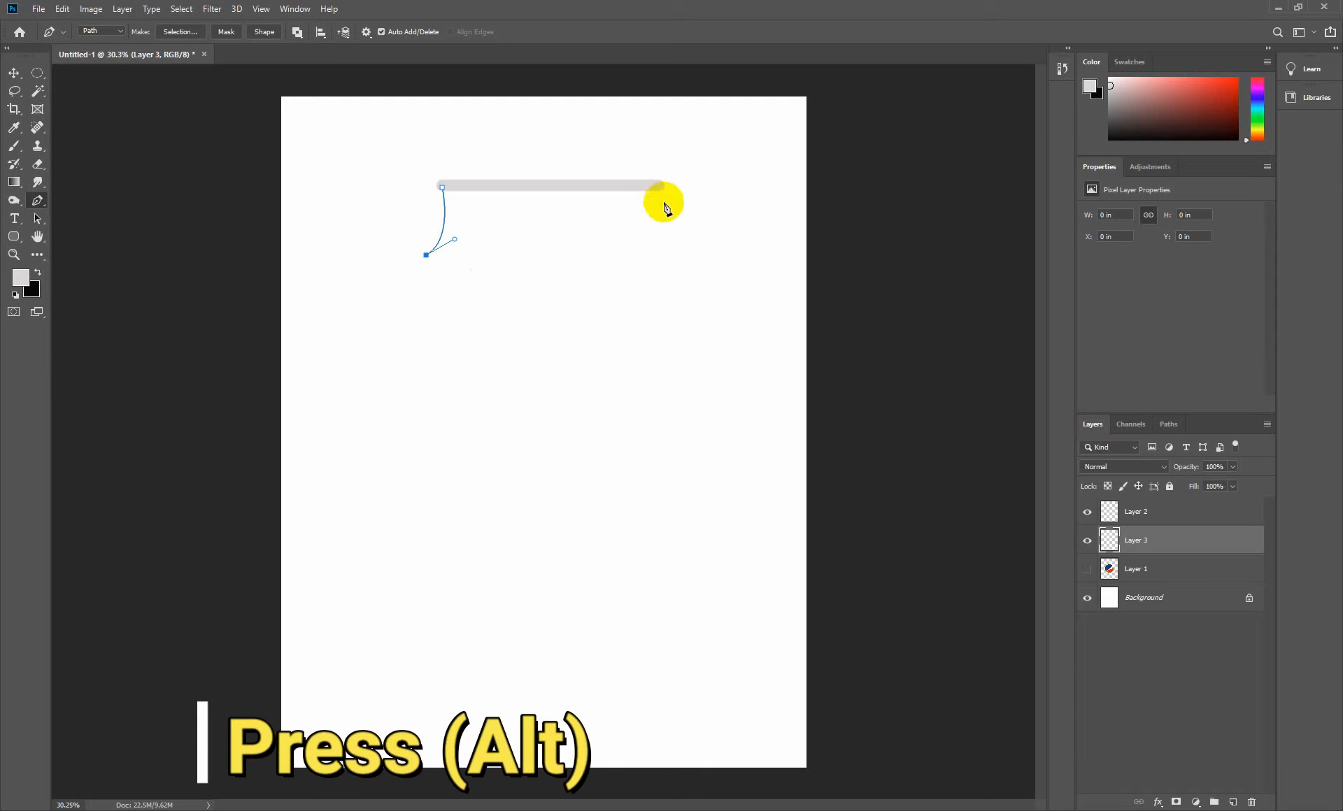
click(687, 253)
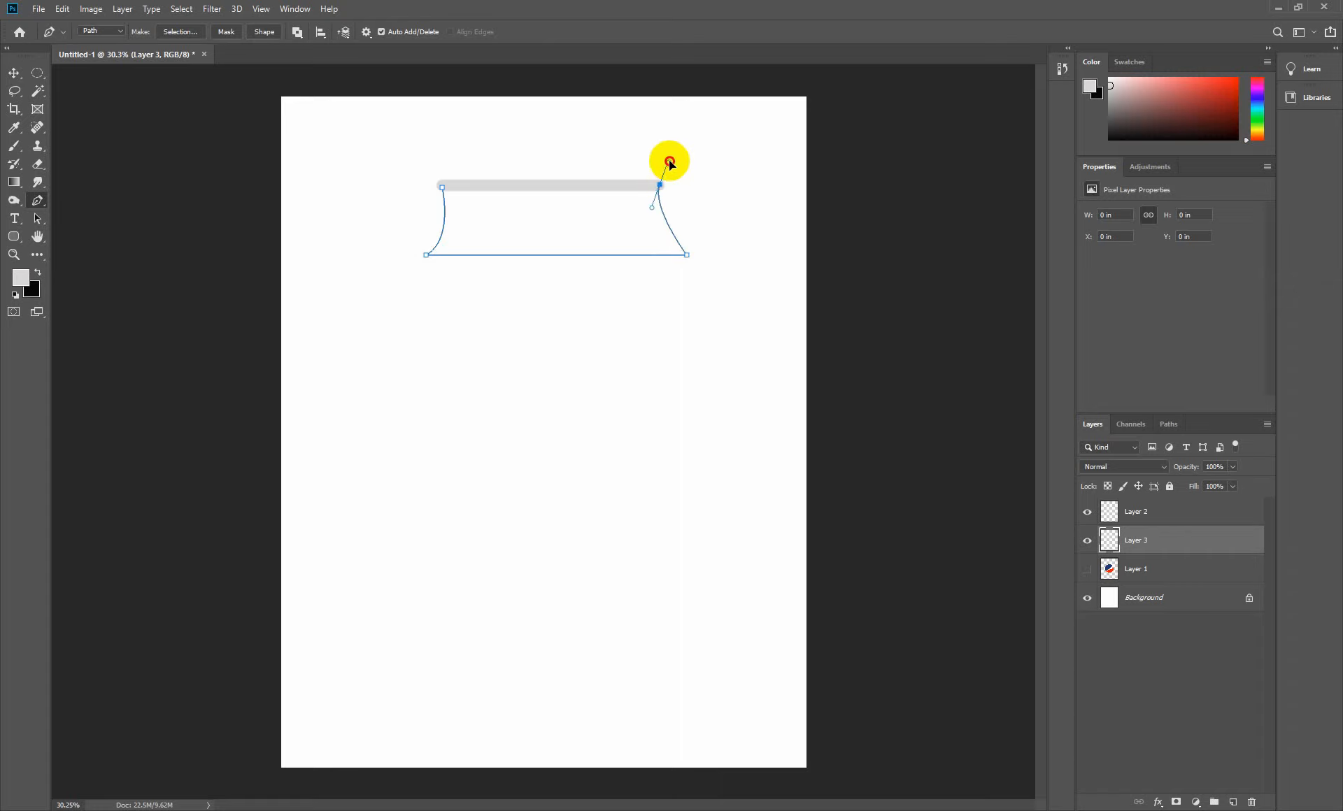
key(ctrl+z)
key(ctrl+z)
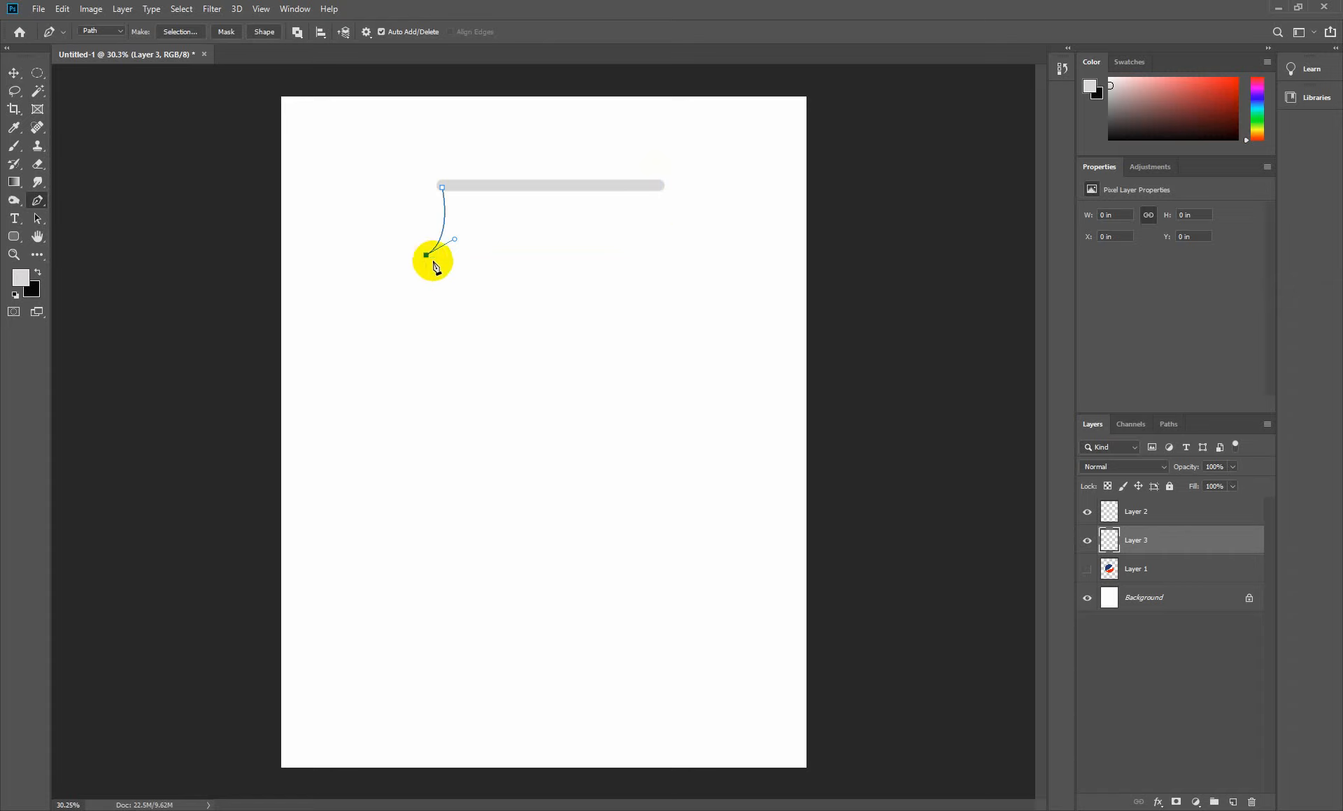
click(677, 244)
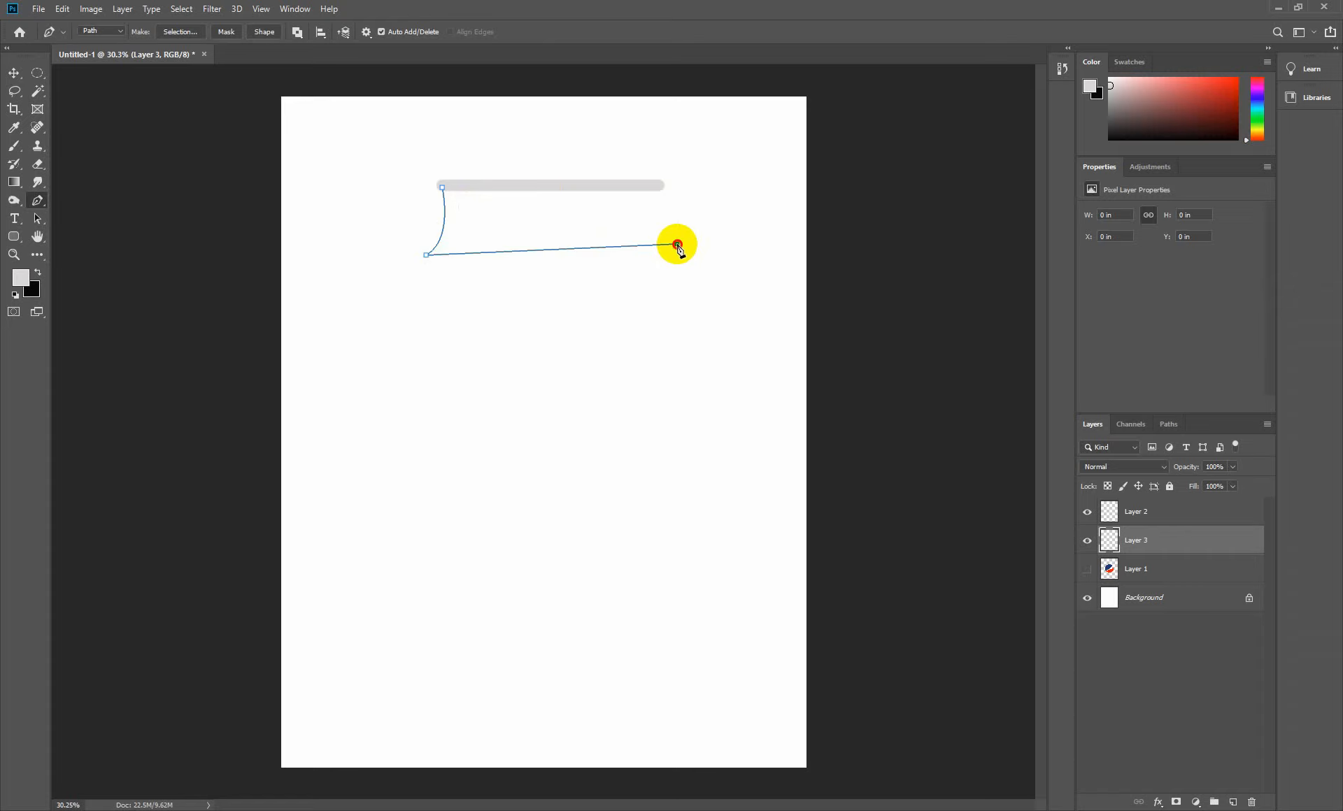
key(ctrl+z)
- Complete the path with a horizontal lower edge and a curved right side, about 3.95 by 1.1 in, and convert it to a selection
shift+click(677, 247)
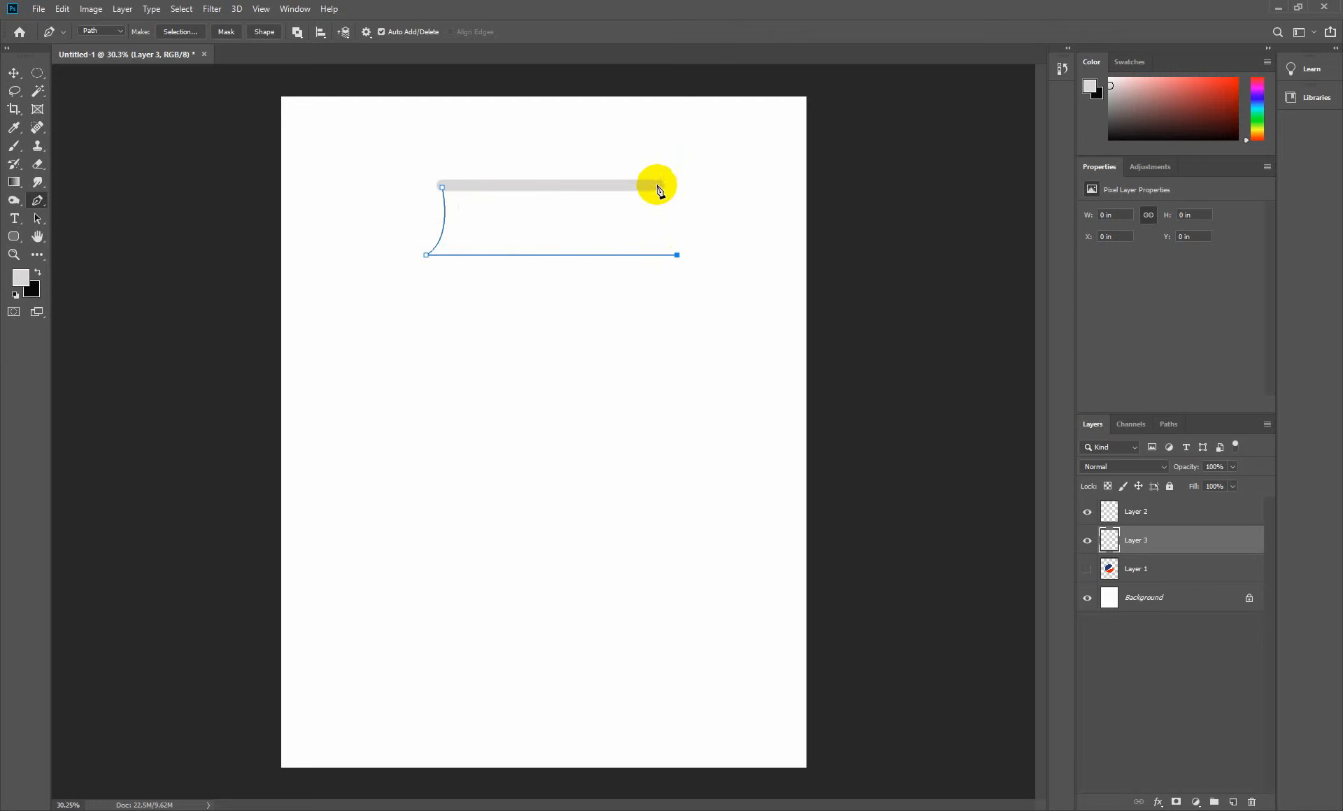
drag(661, 186, 670, 160)
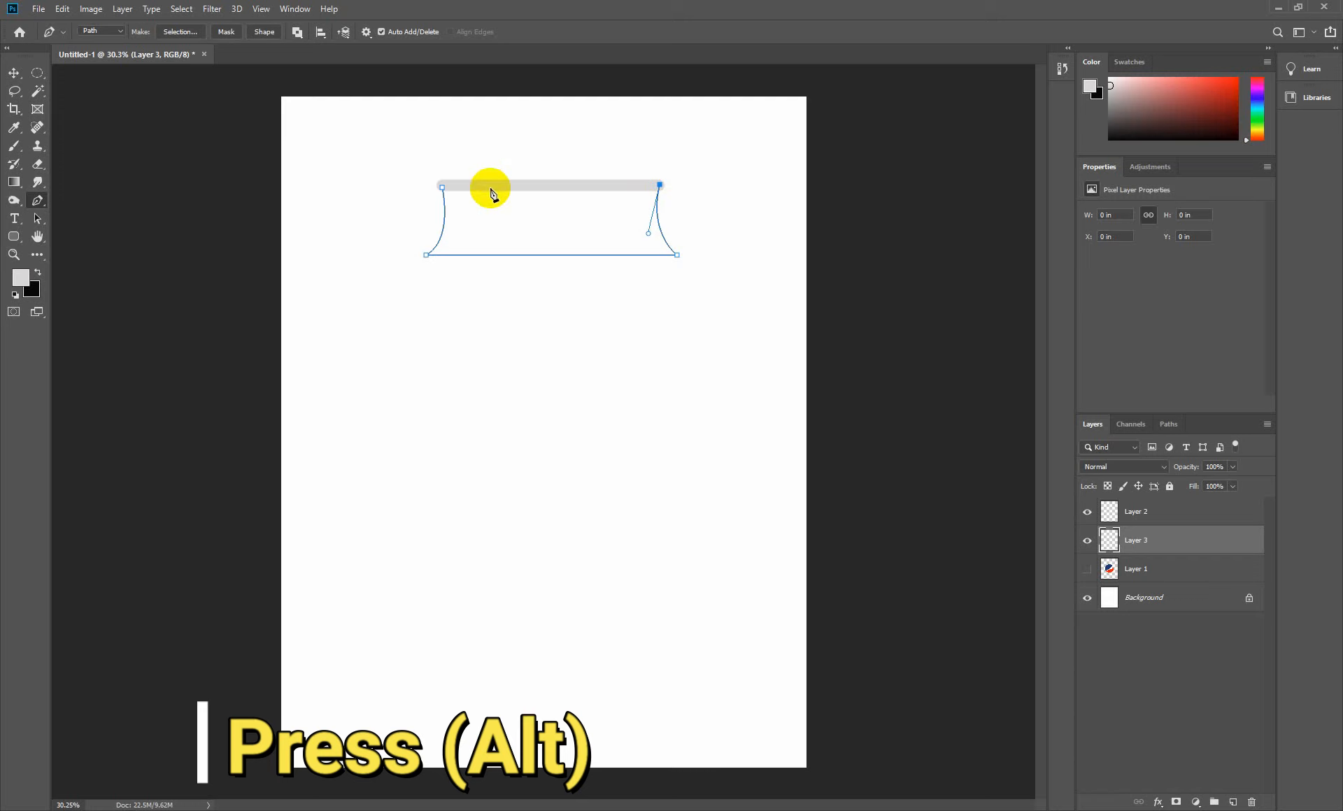
click(443, 188)
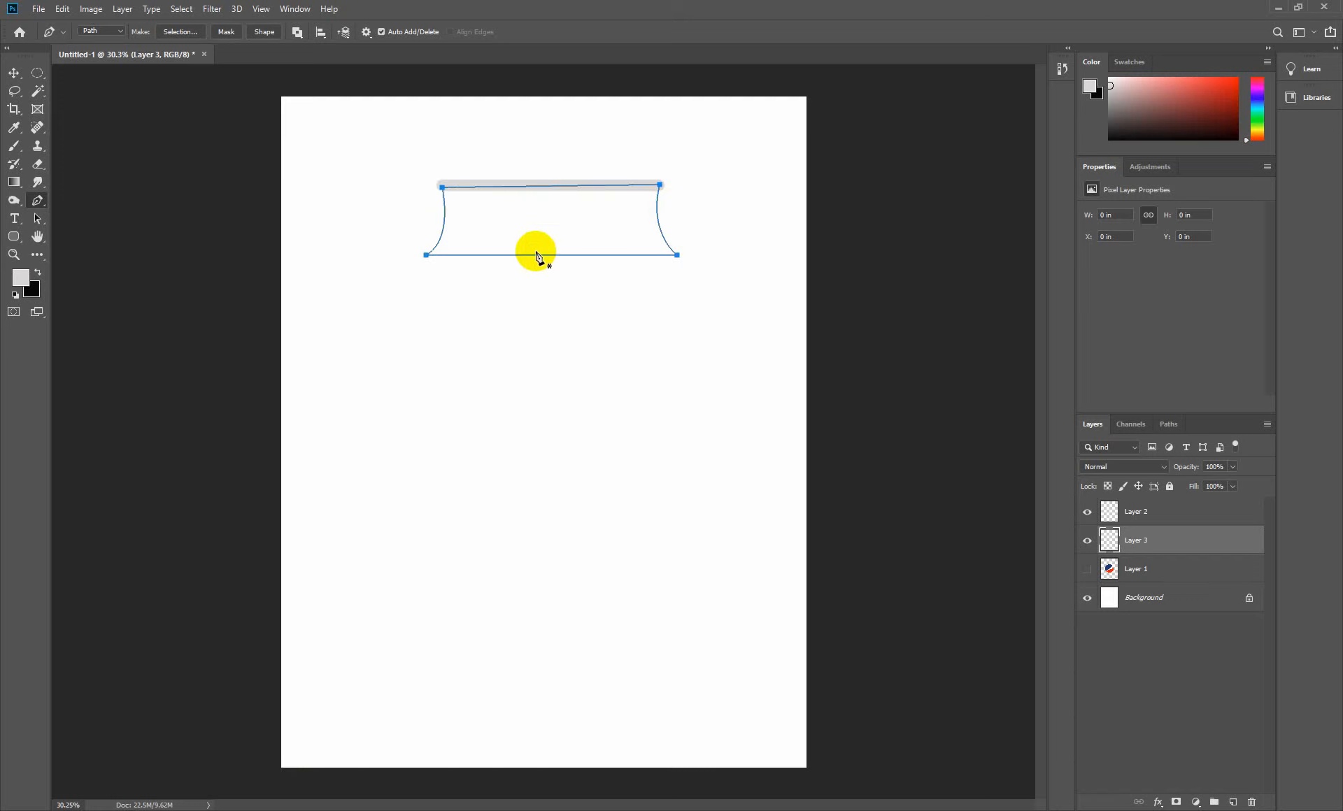
key(ctrl+Return)
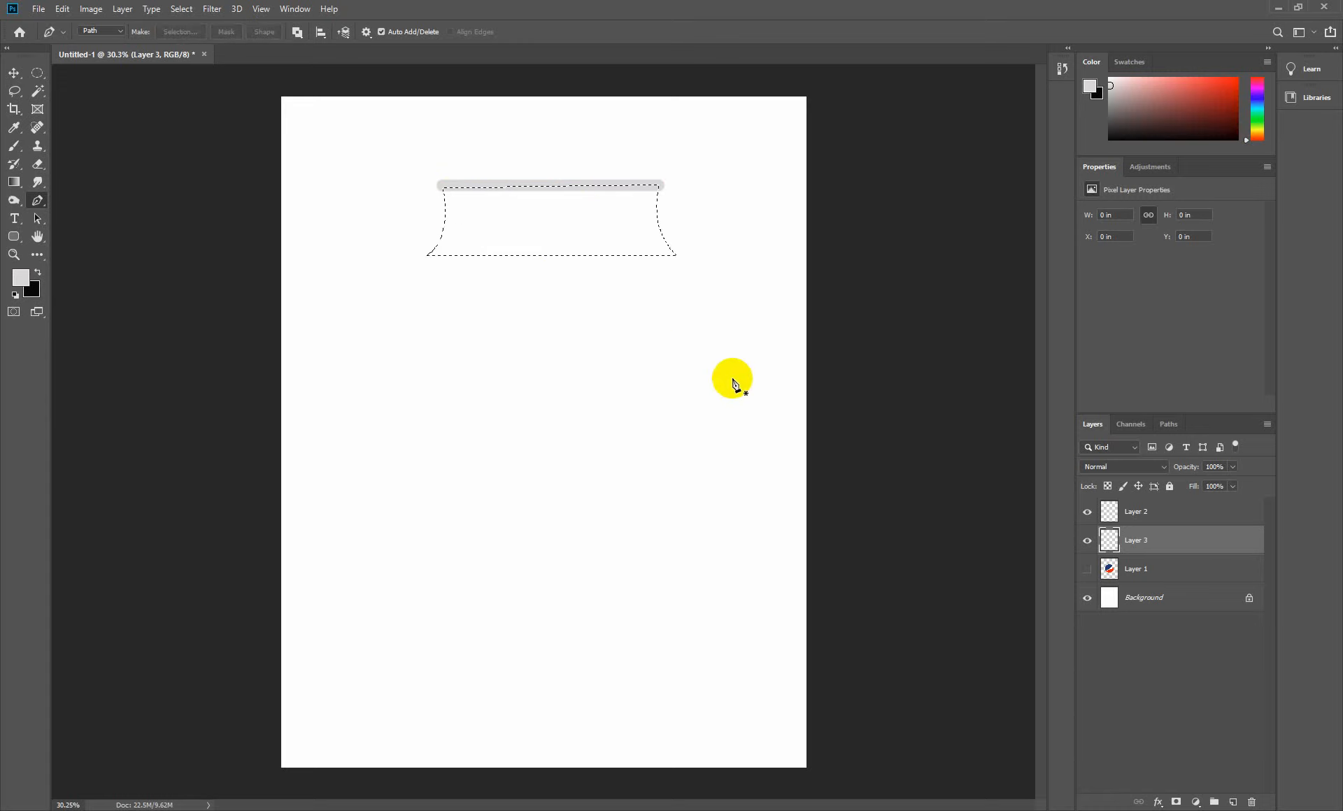
- Fill the flared selection below the gray bar with dark blue 25406b, and deselect
click(21, 278)
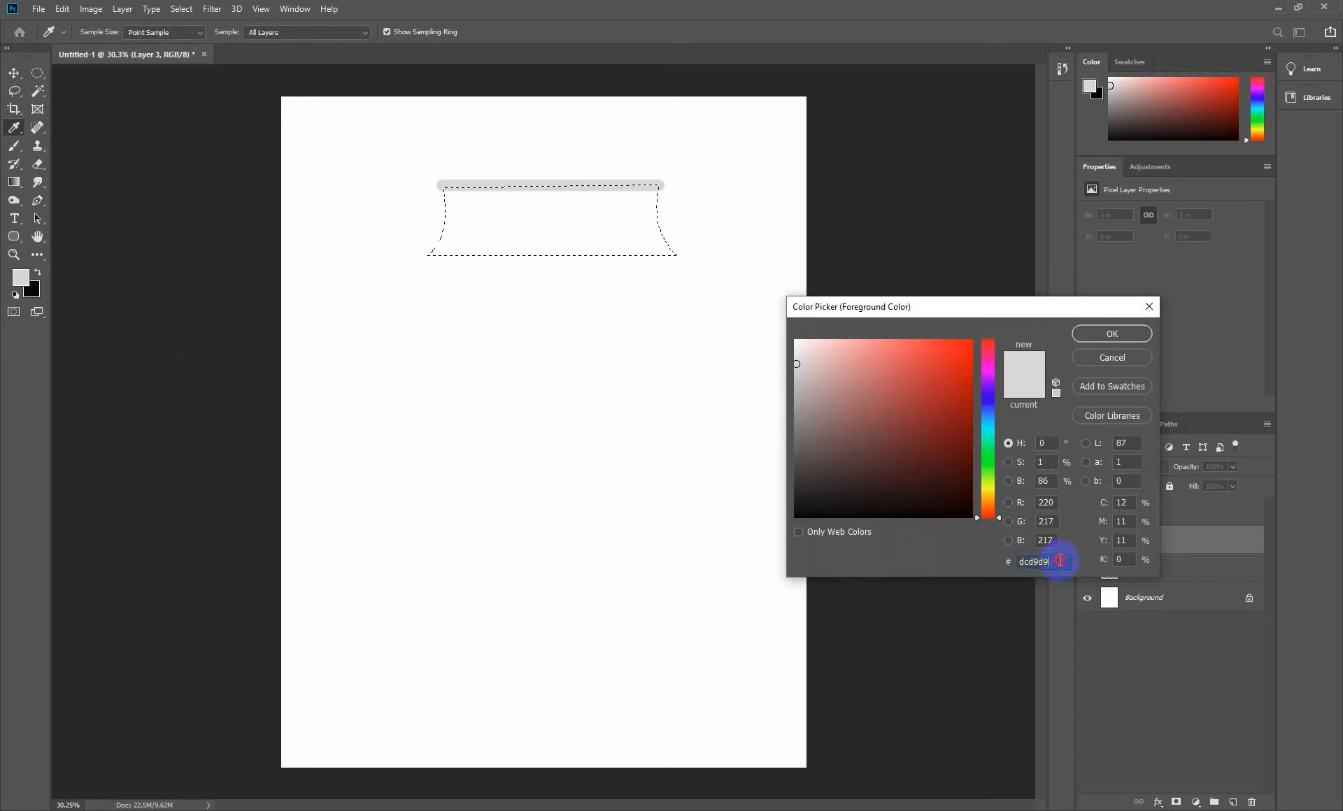
text(2)
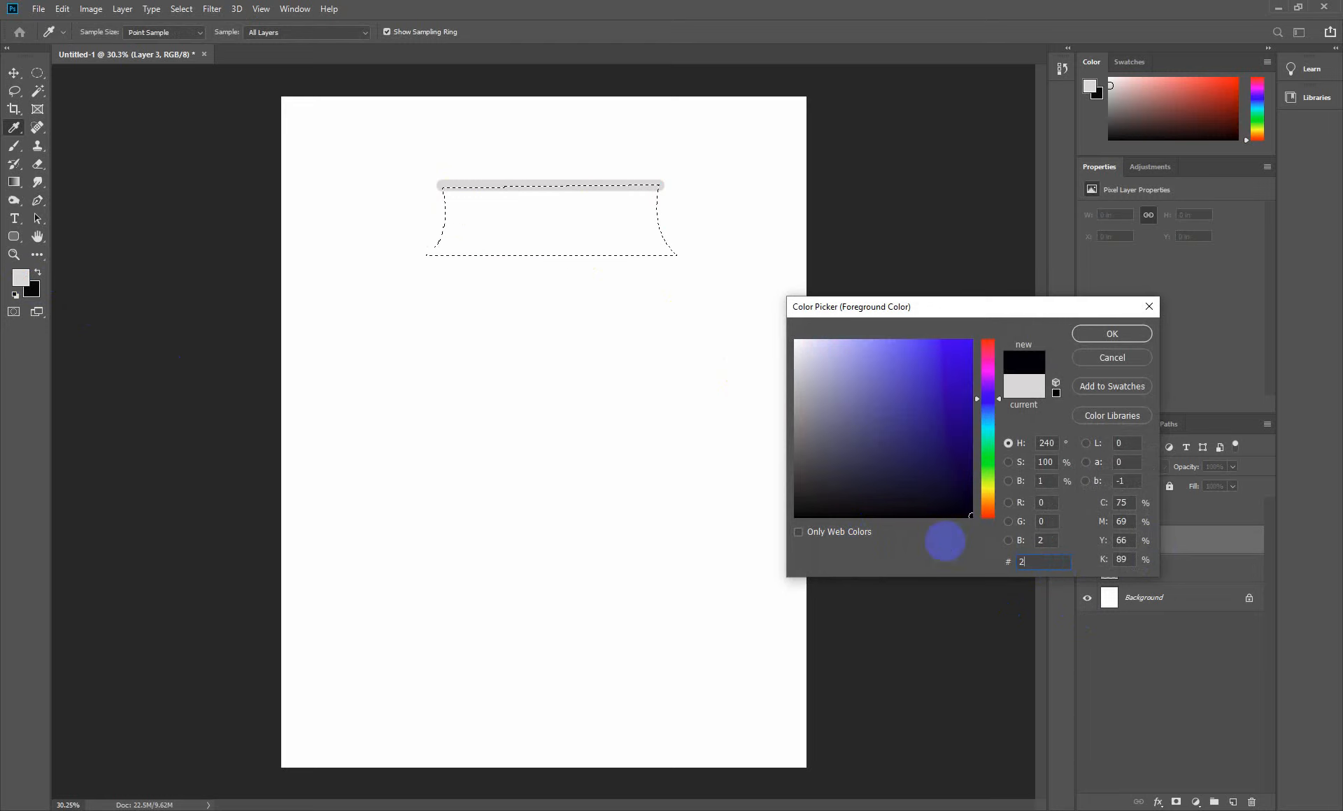
text(54)
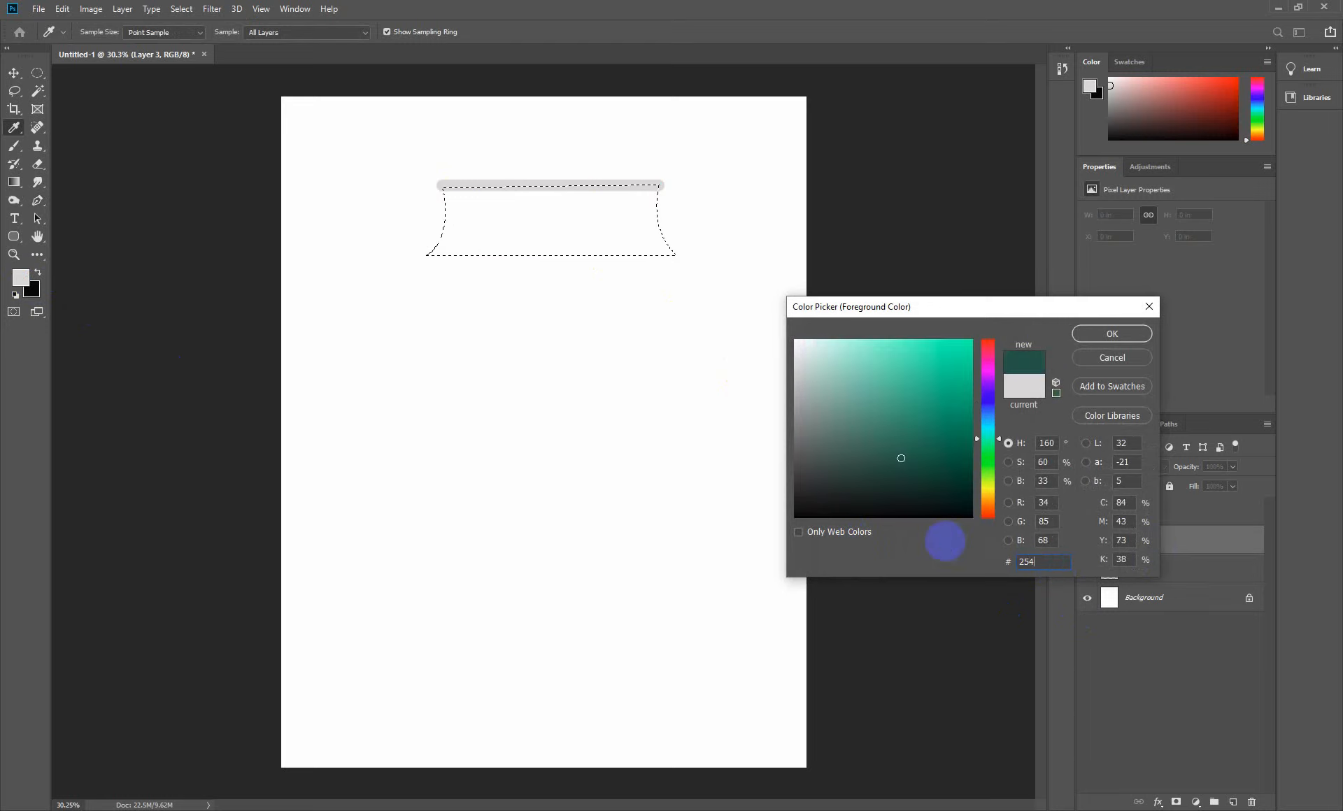
text(06b)
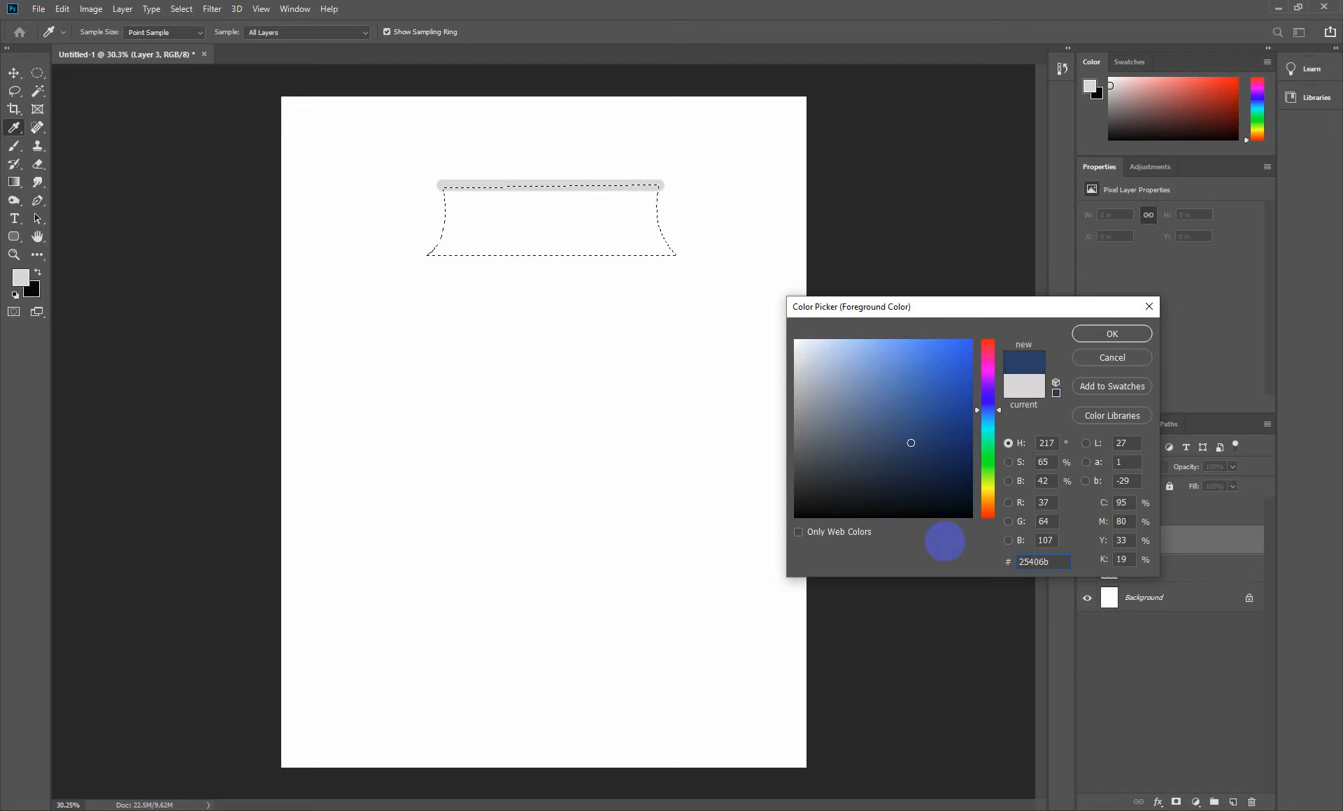
text(p)
click(1112, 334)
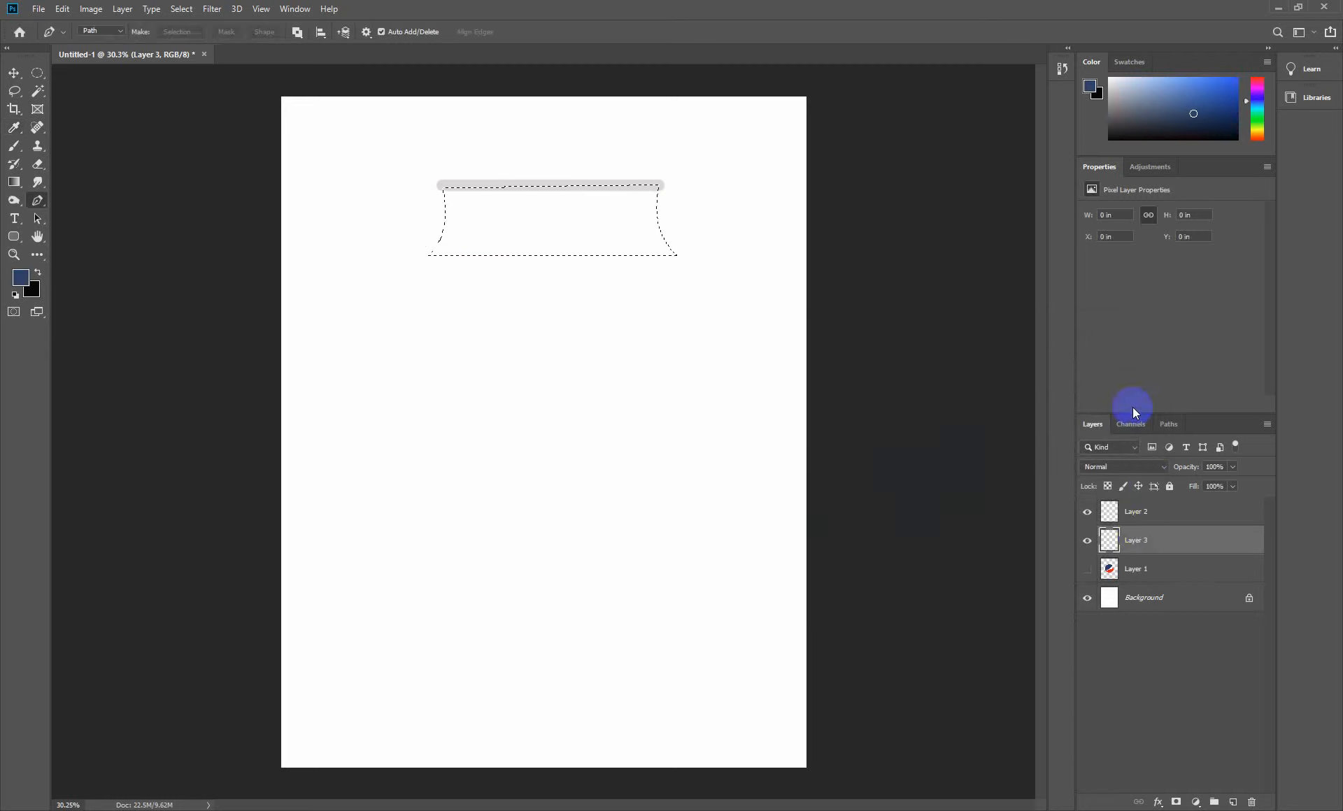
key(alt+BackSpace)
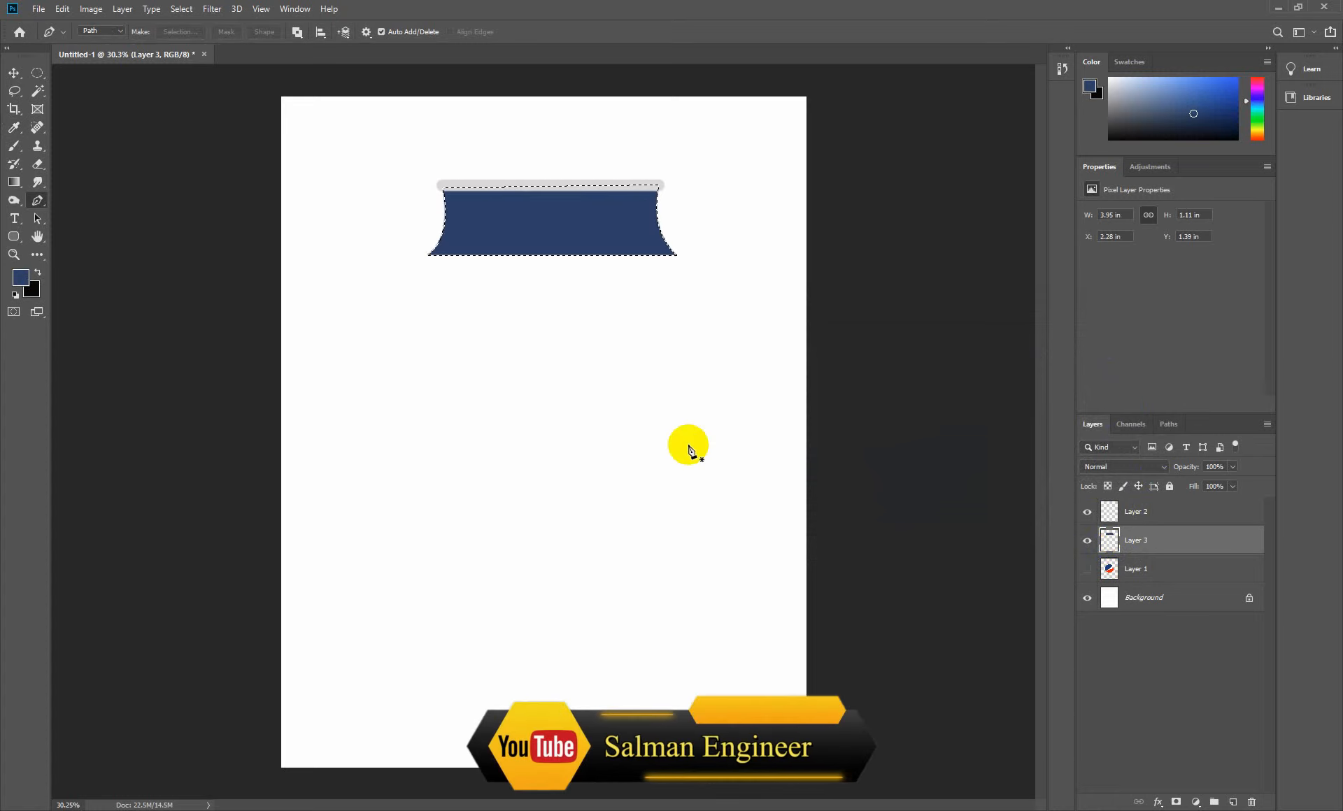
key(ctrl+d)
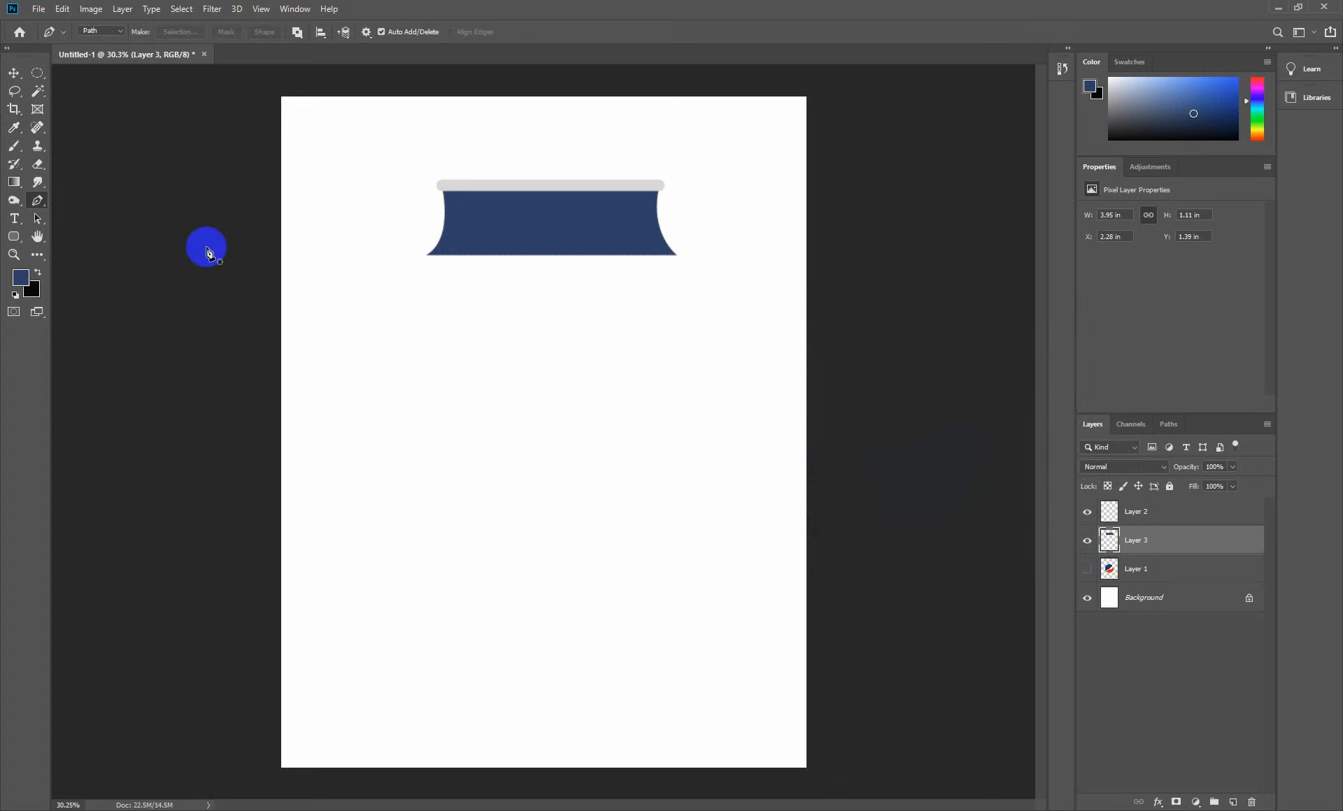
- Marquee a rectangle about 3.91 by 6.06 in below the flared shape, fill it with the dark blue on a new layer, and deselect
click(38, 74)
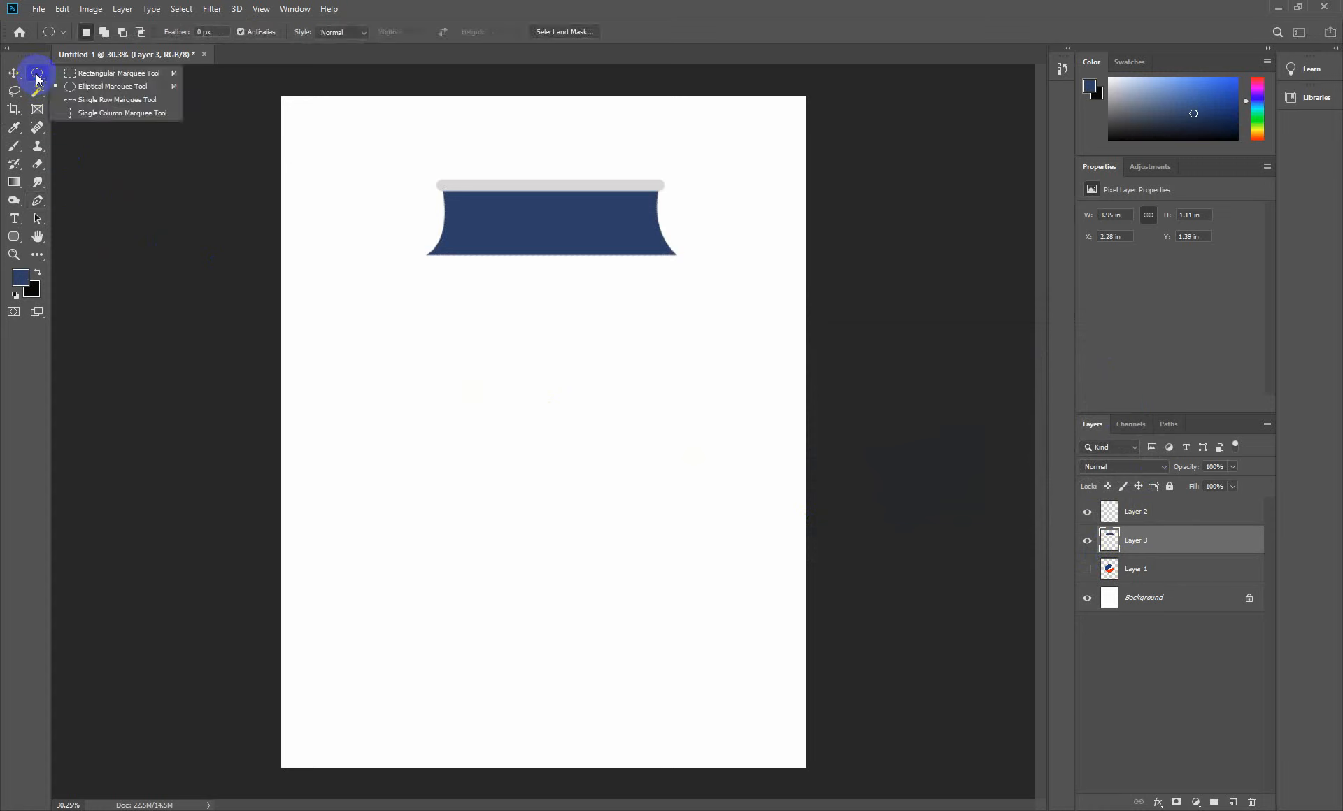
click(82, 74)
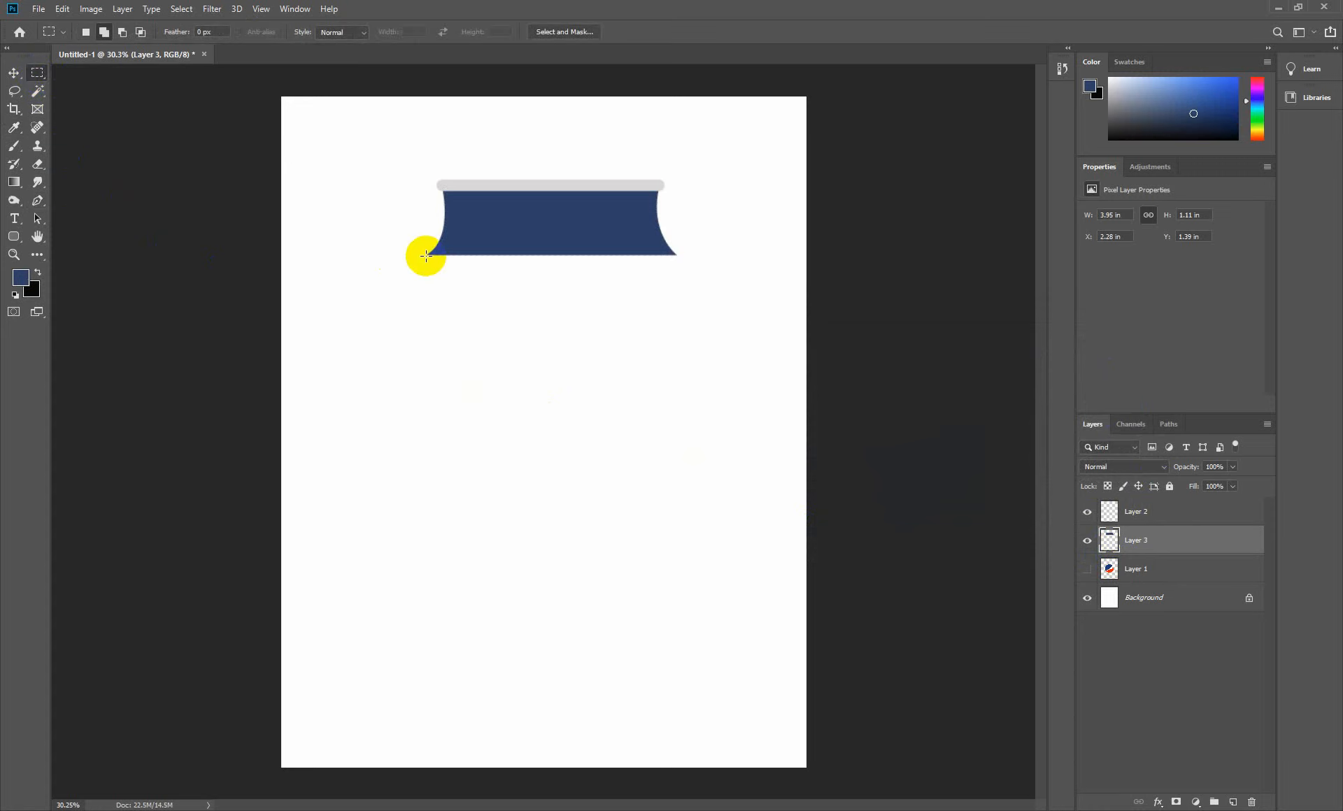
drag(428, 253, 675, 637)
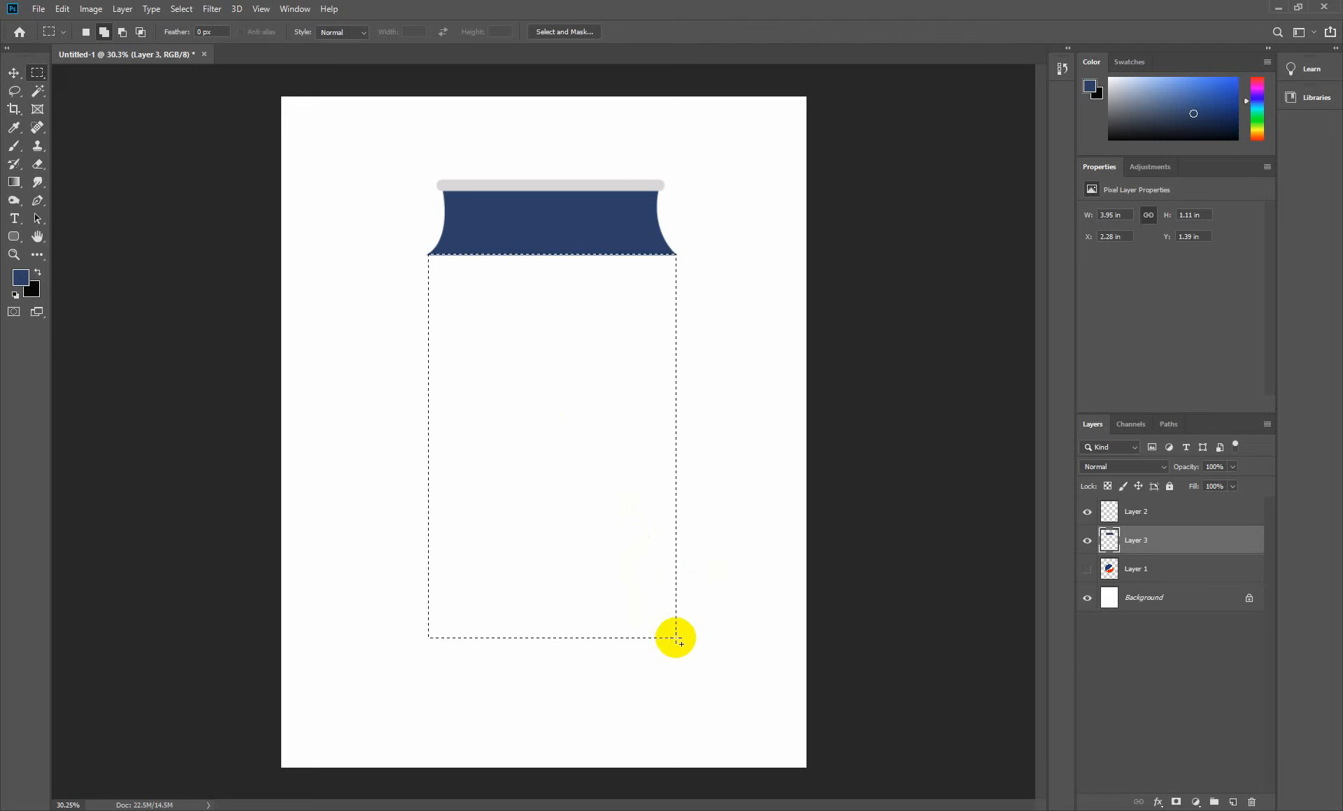
click(1228, 800)
key(alt+BackSpace)
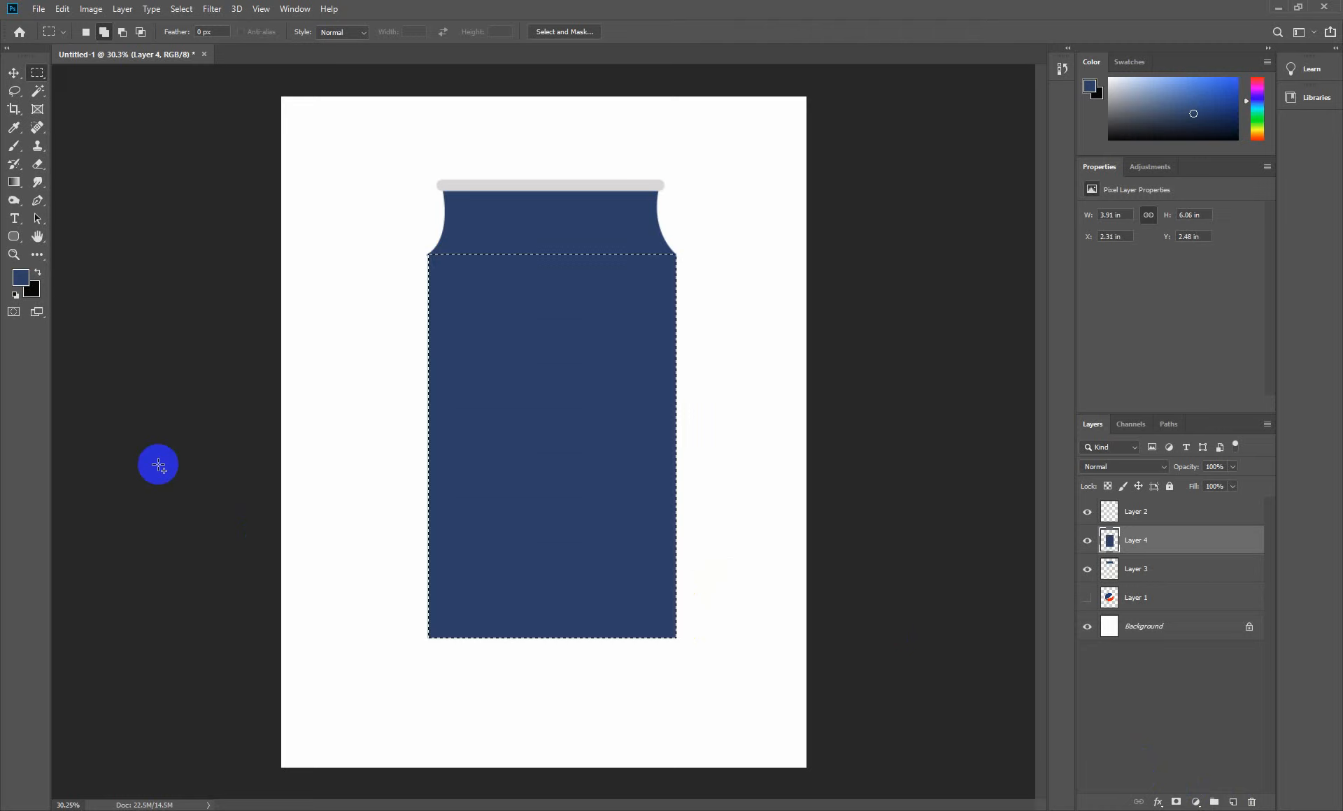
key(ctrl+d)
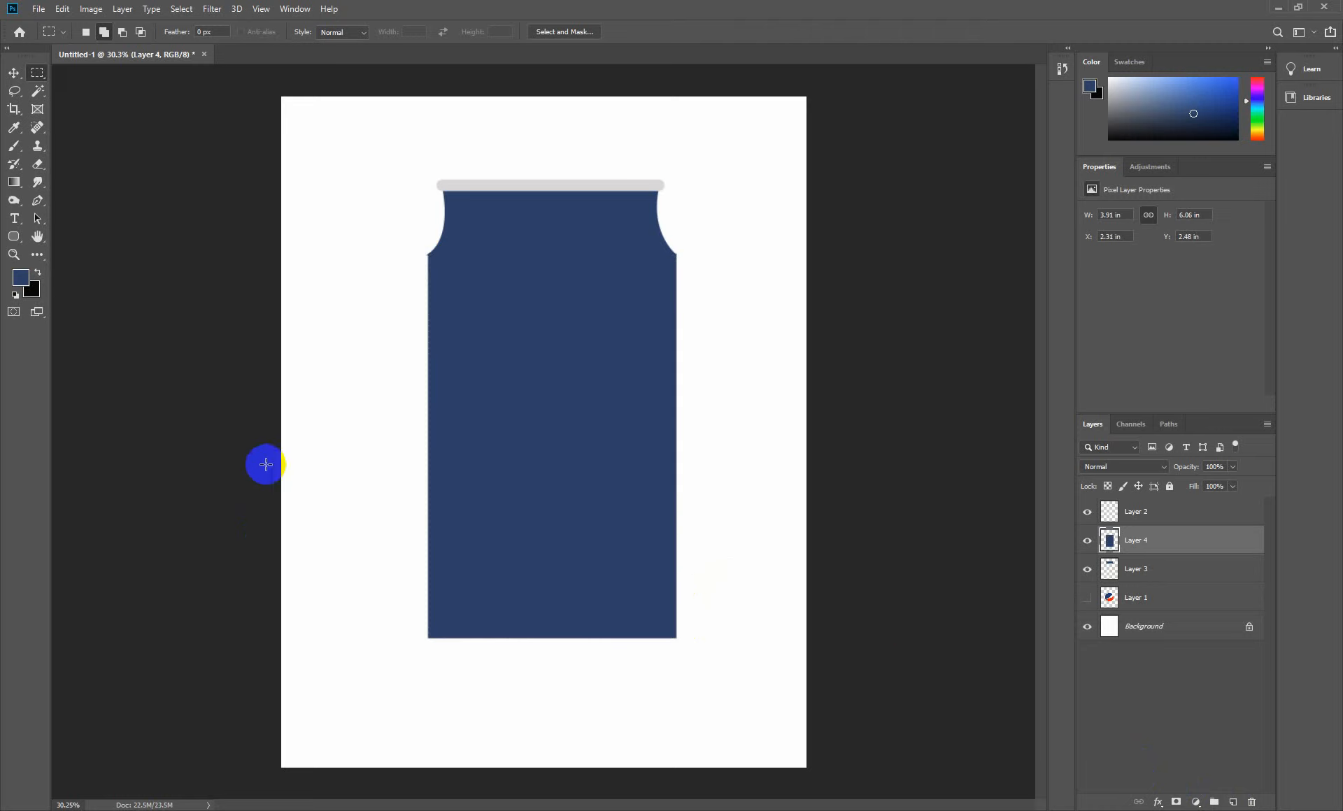
click(14, 73)
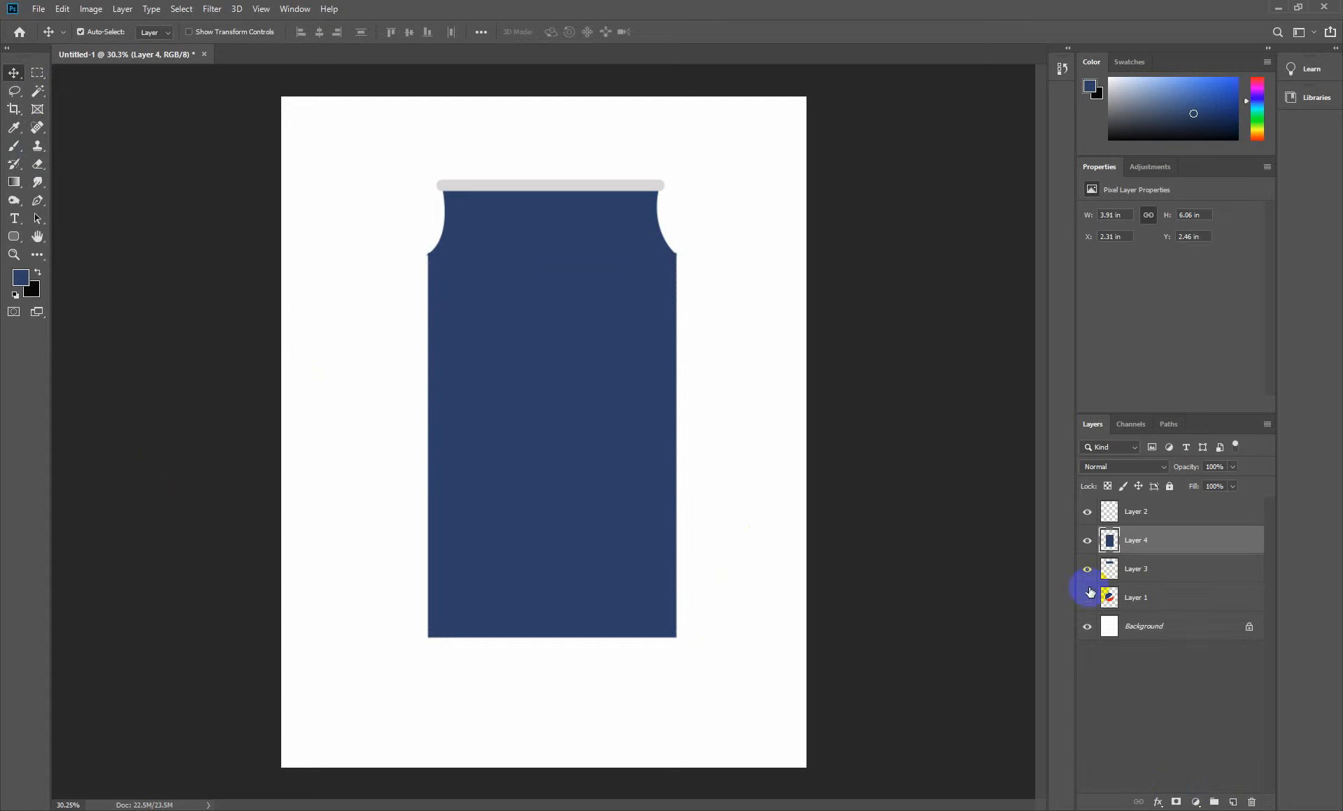
shift+click(1134, 573)
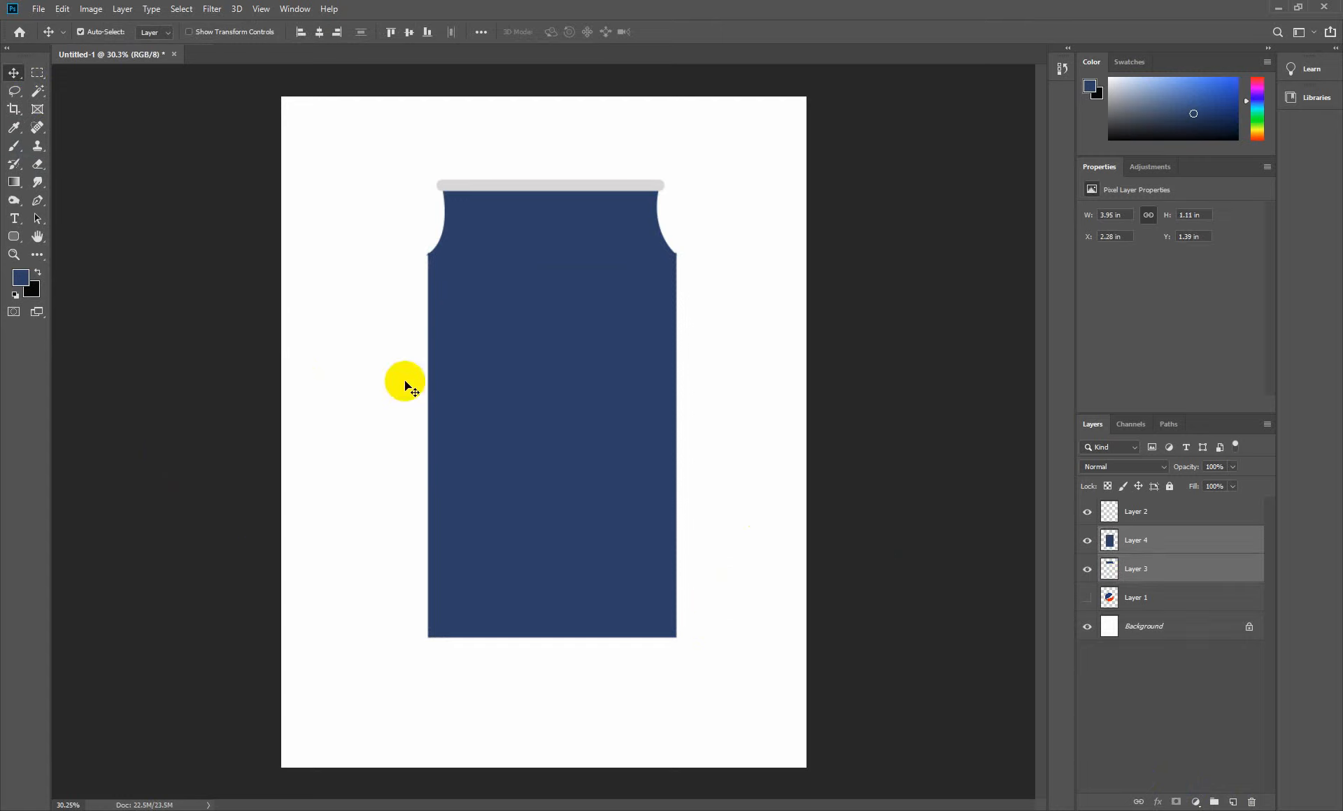
click(38, 162)
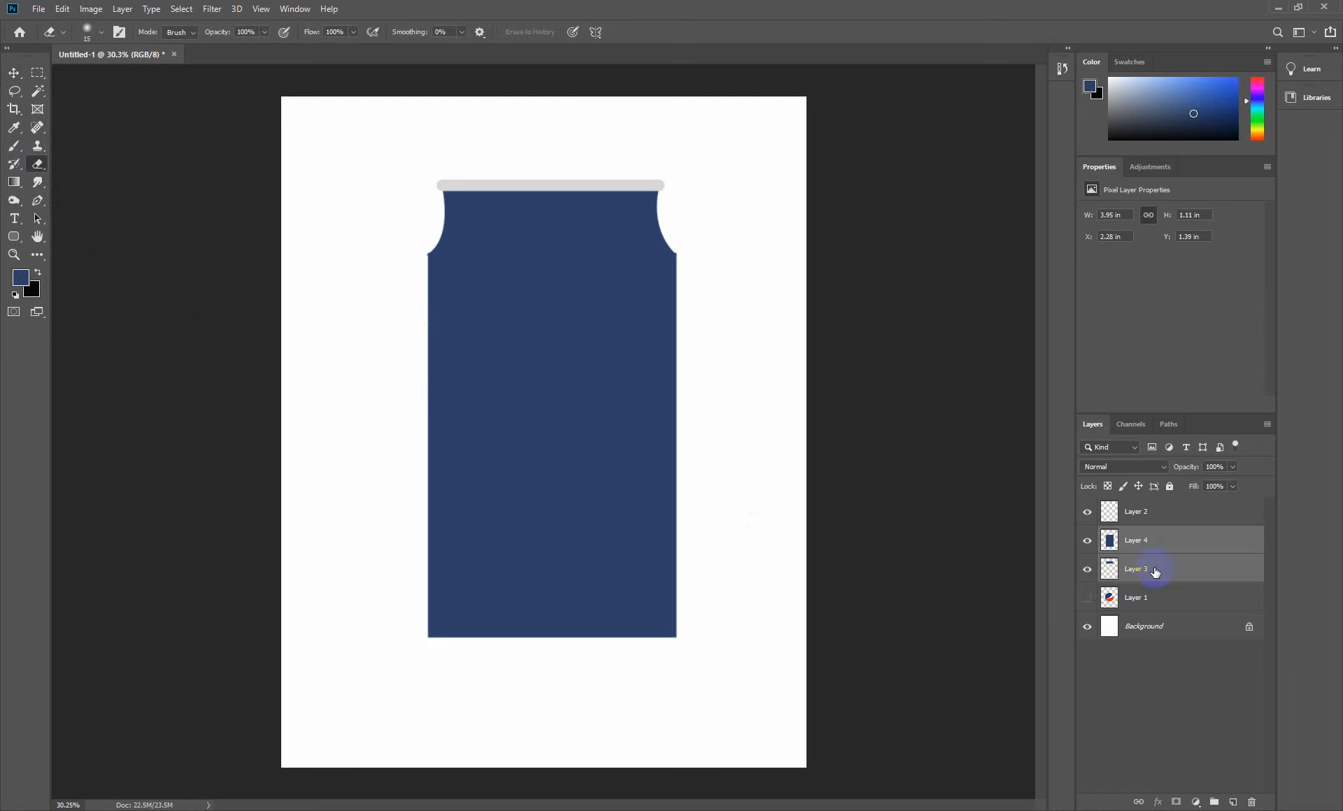
key(ctrl+e)
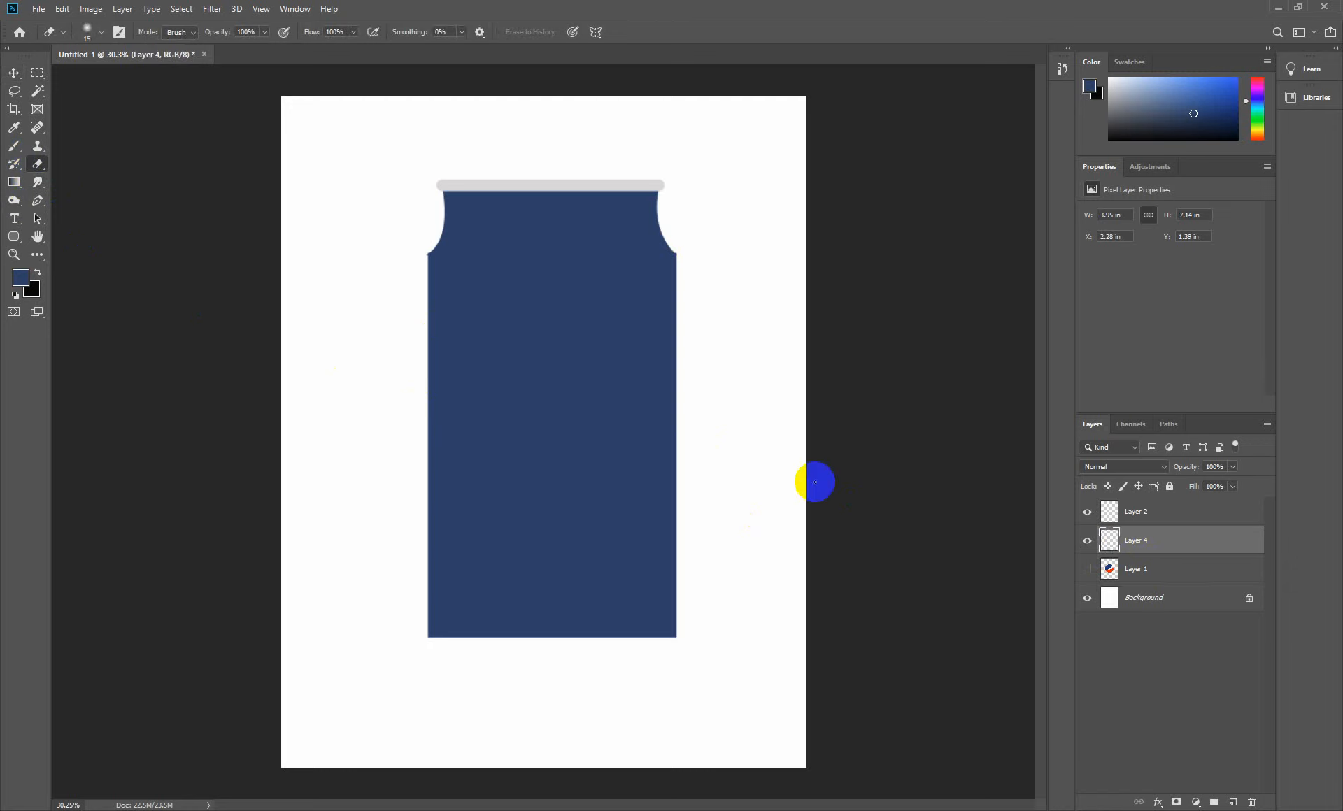
scroll(680, 270, up, 4)
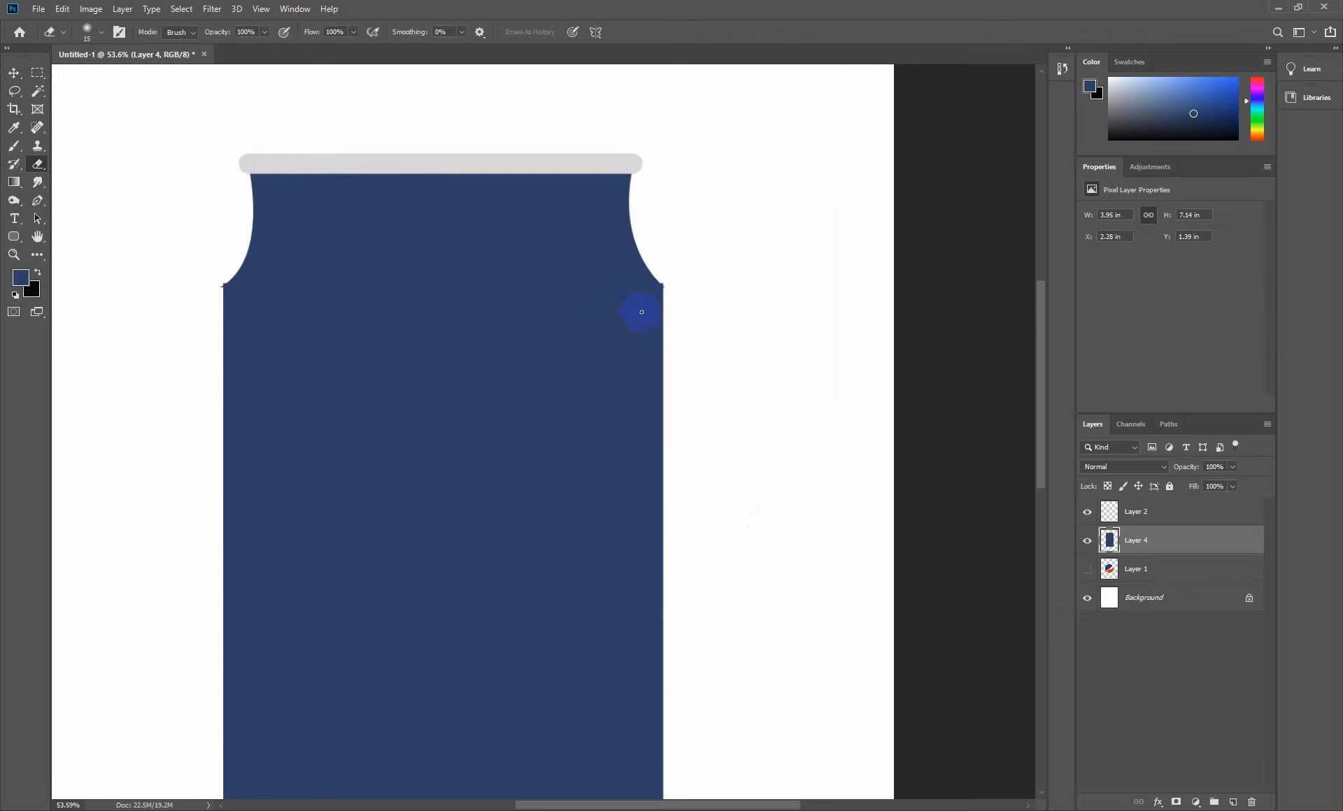
scroll(712, 349, down, 4)
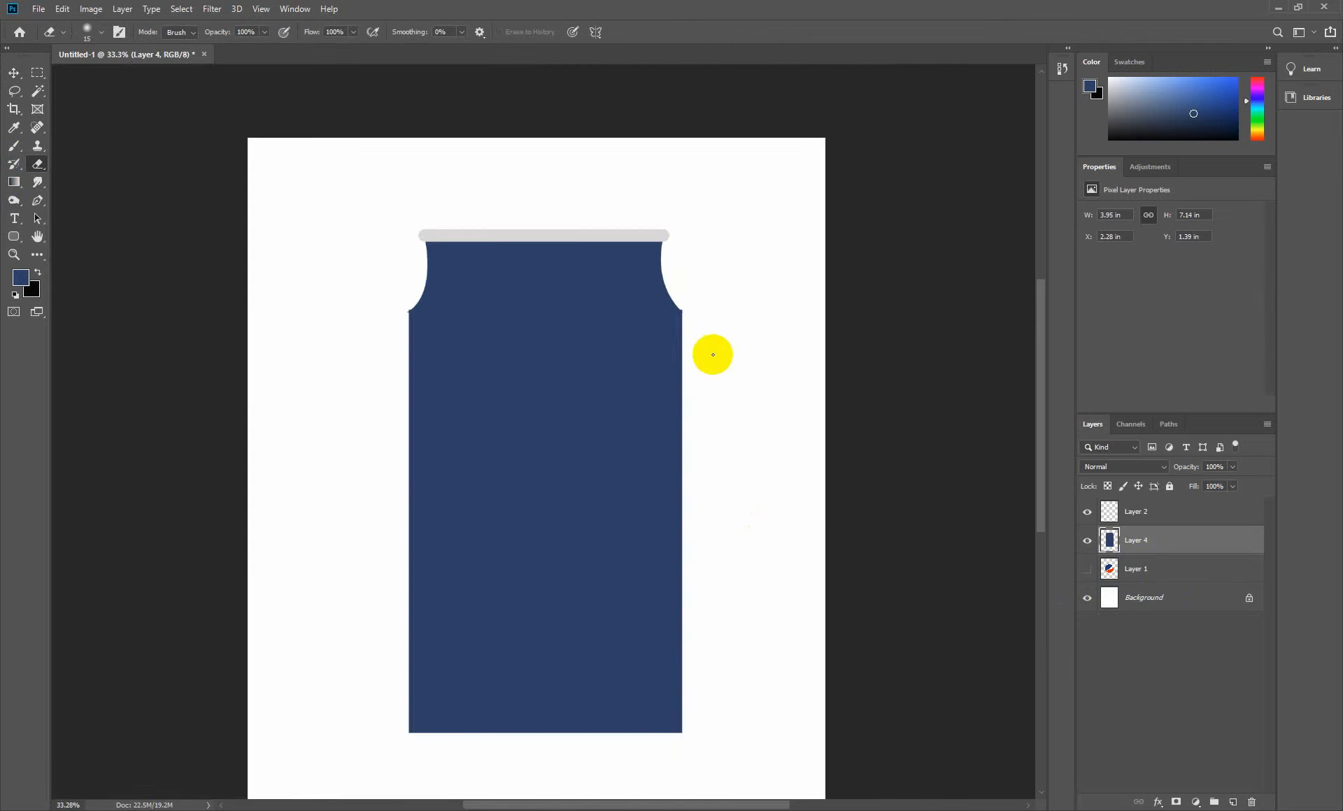
key(ctrl+z)
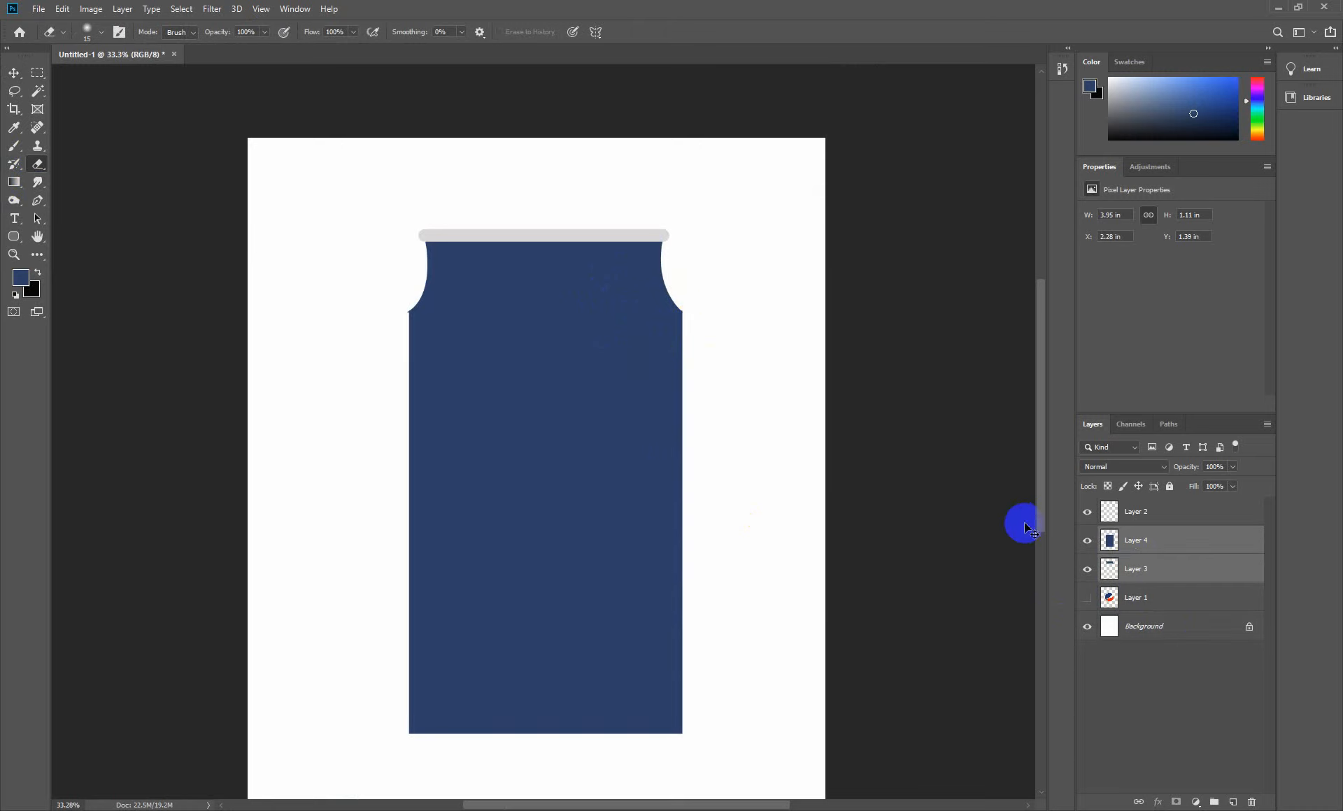
- Shorten the blue rectangle from its lower edge to about 5.43 in high and merge it with the flared shape's layer
click(1138, 547)
key(ctrl+t)
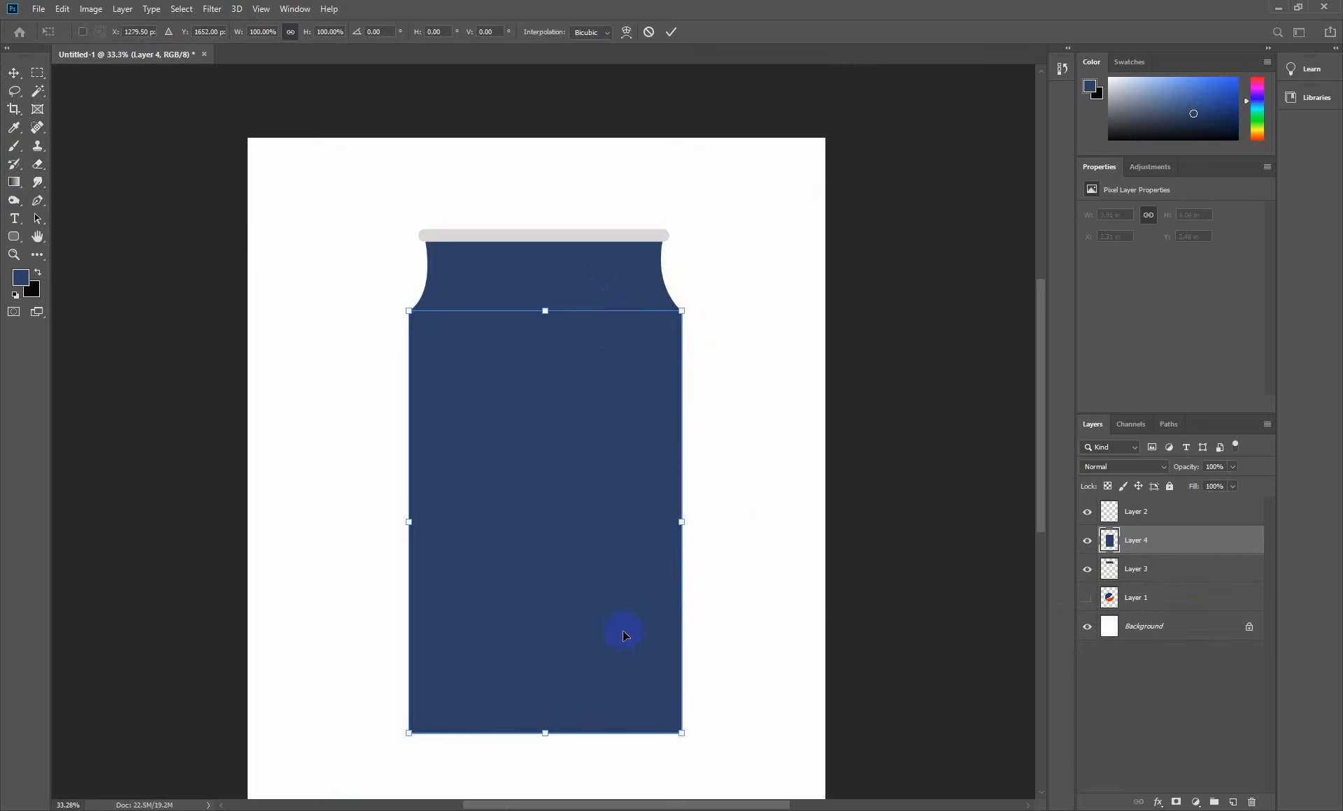
drag(546, 734, 552, 691)
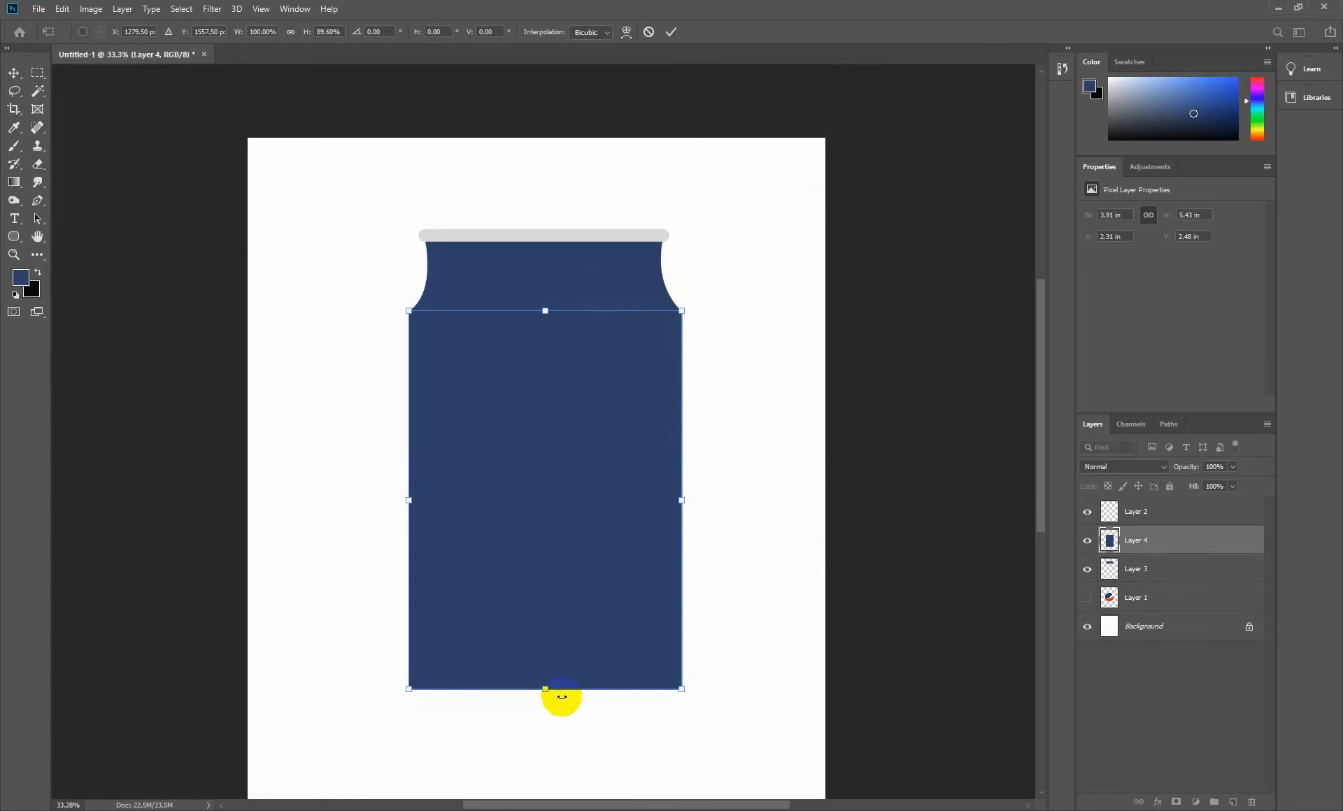
key(e)
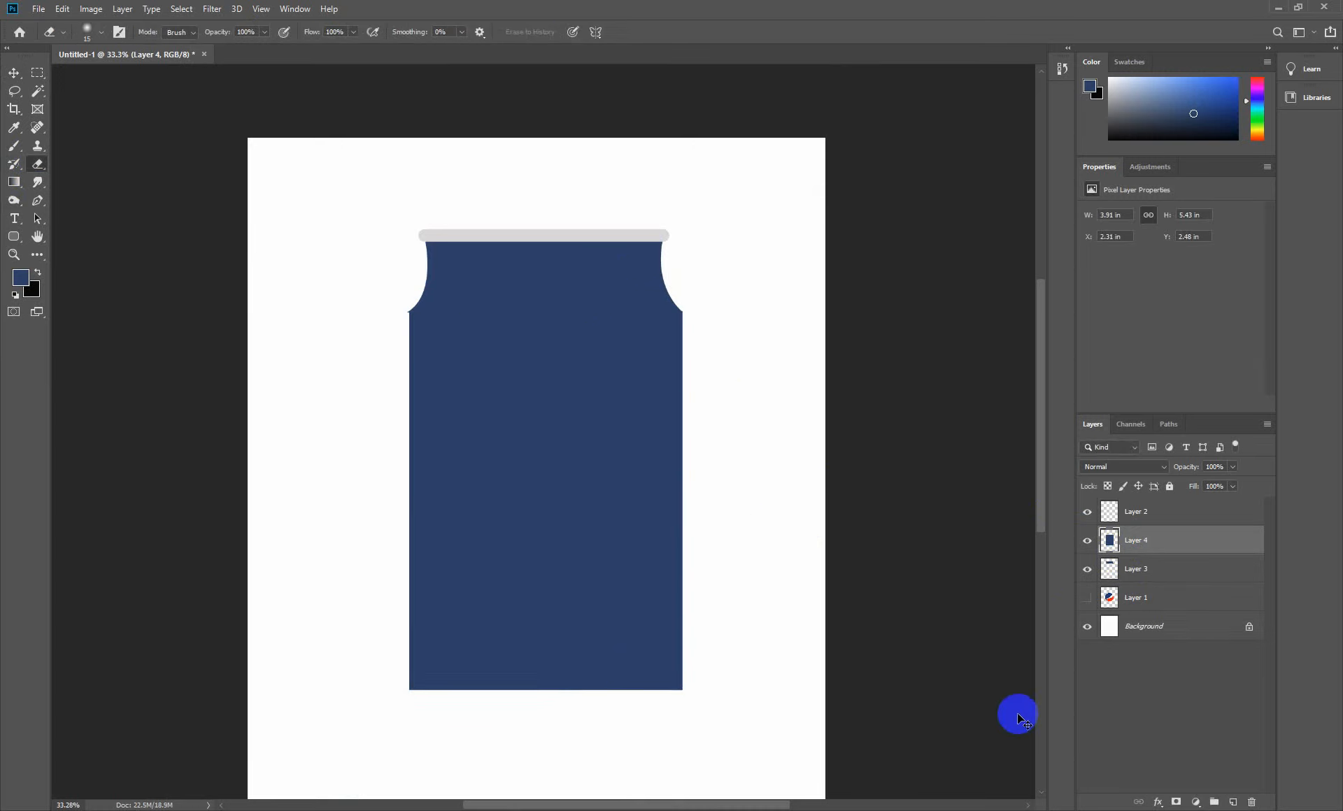
key(ctrl+e)
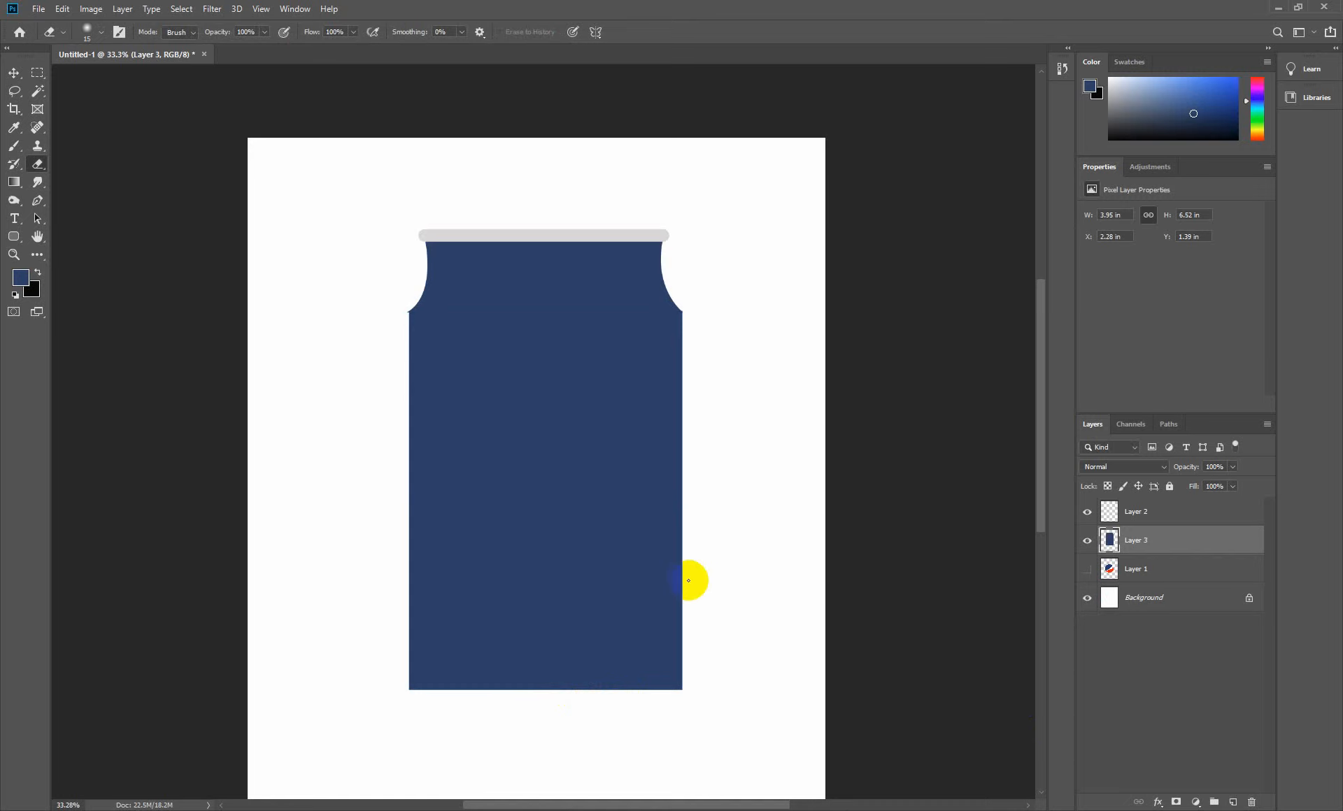
- Enlarge the Eraser to 125 px and round off the sharp corner on the can's right shoulder
scroll(682, 547, up, 1)
scroll(681, 547, up, 3)
drag(684, 240, 626, 464)
scroll(648, 483, up, 1)
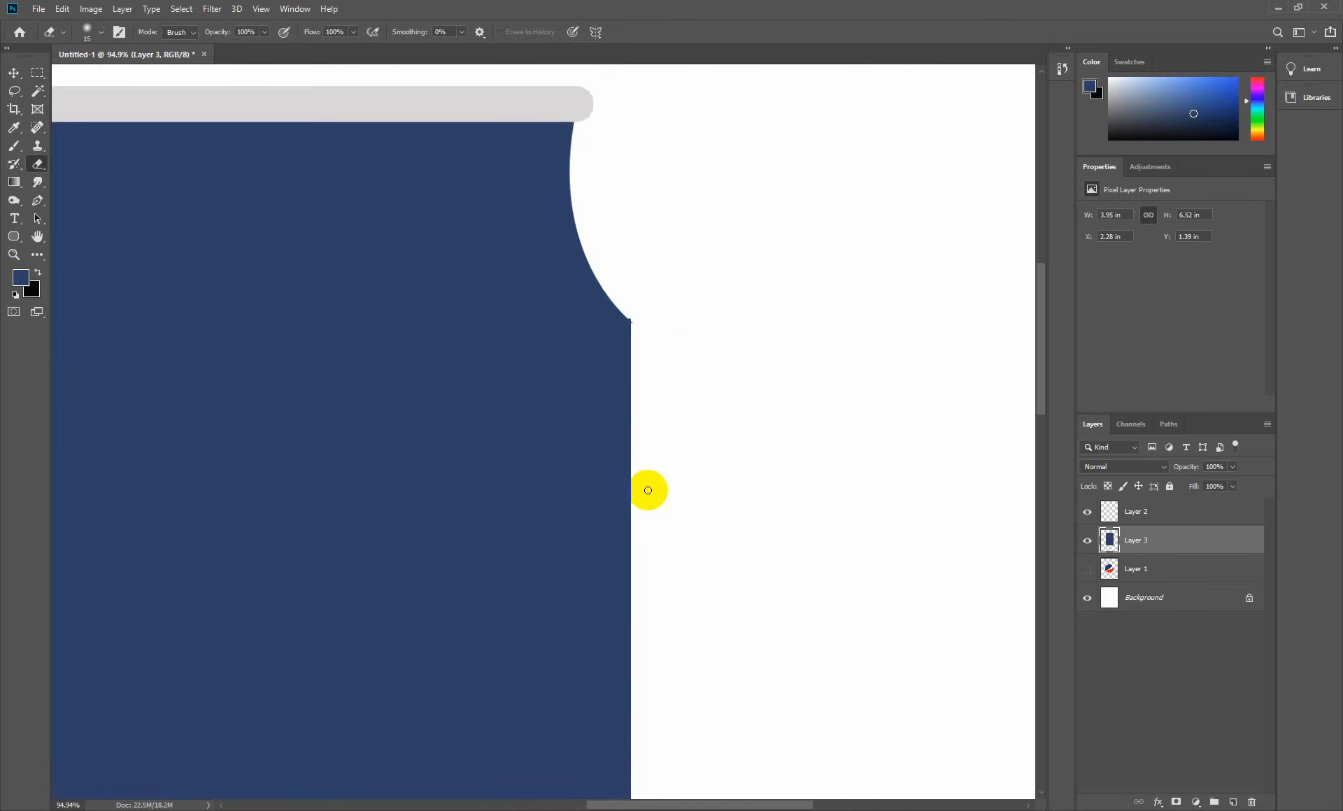
key(bracketright)
key(bracketright)
key(bracketright)
key(bracketright)
key(bracketright)
key(bracketright)
key(bracketright)
key(bracketright)
key(bracketright)
key(bracketright)
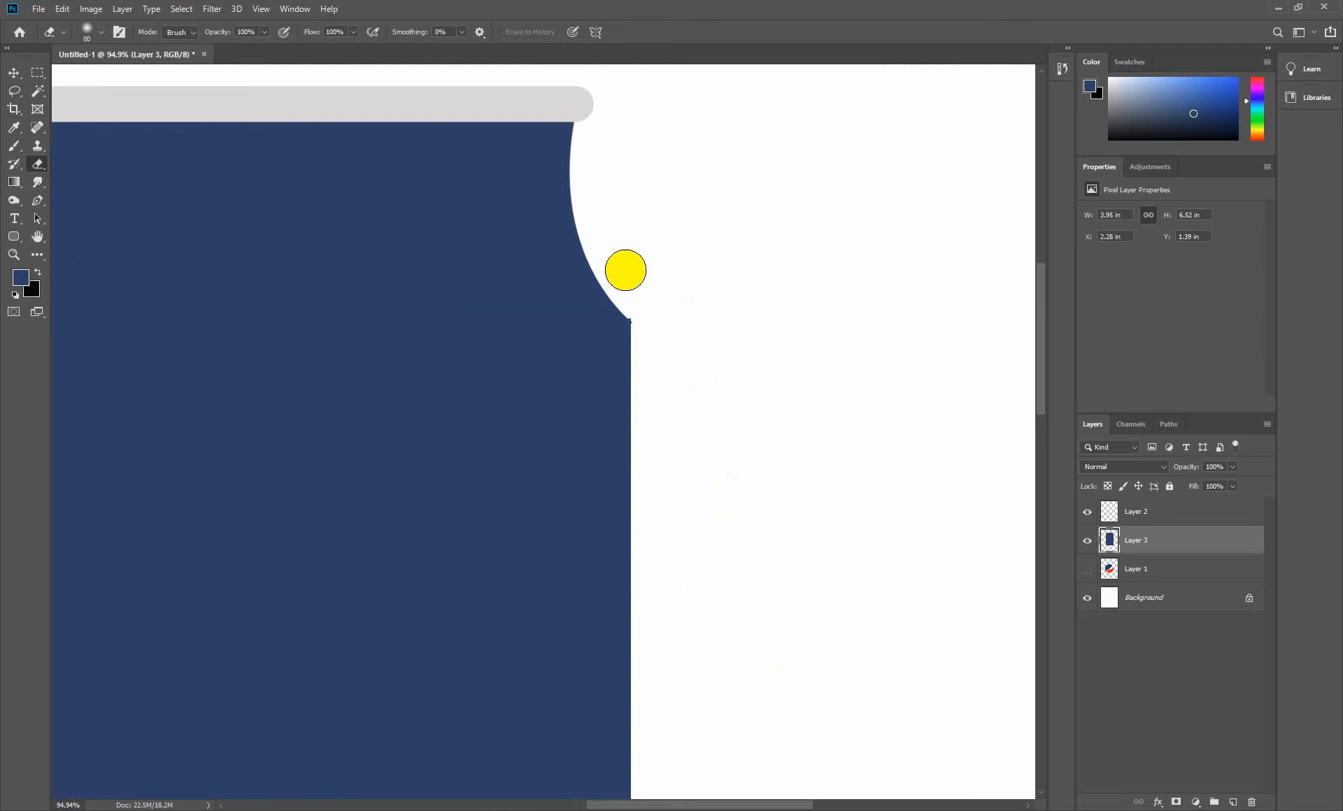
drag(681, 249, 684, 513)
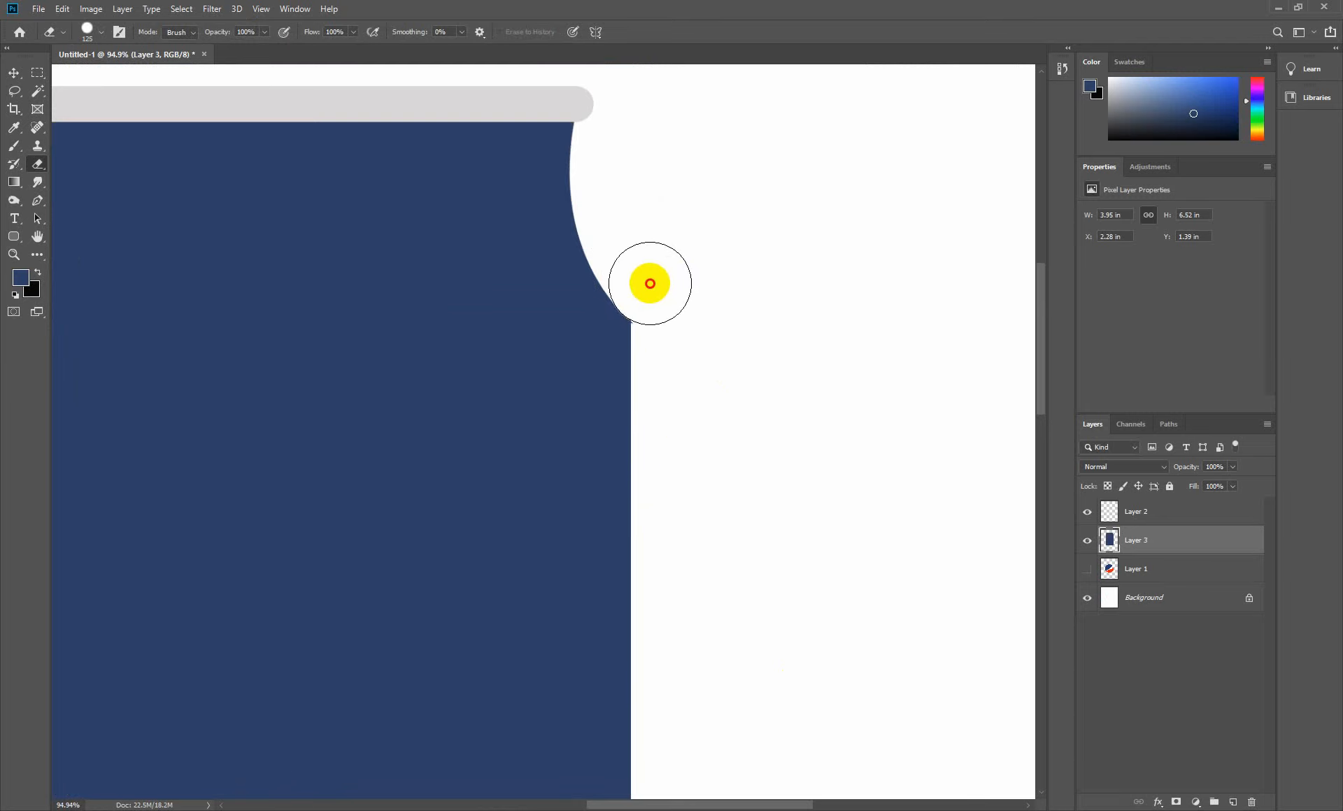
drag(669, 326, 674, 387)
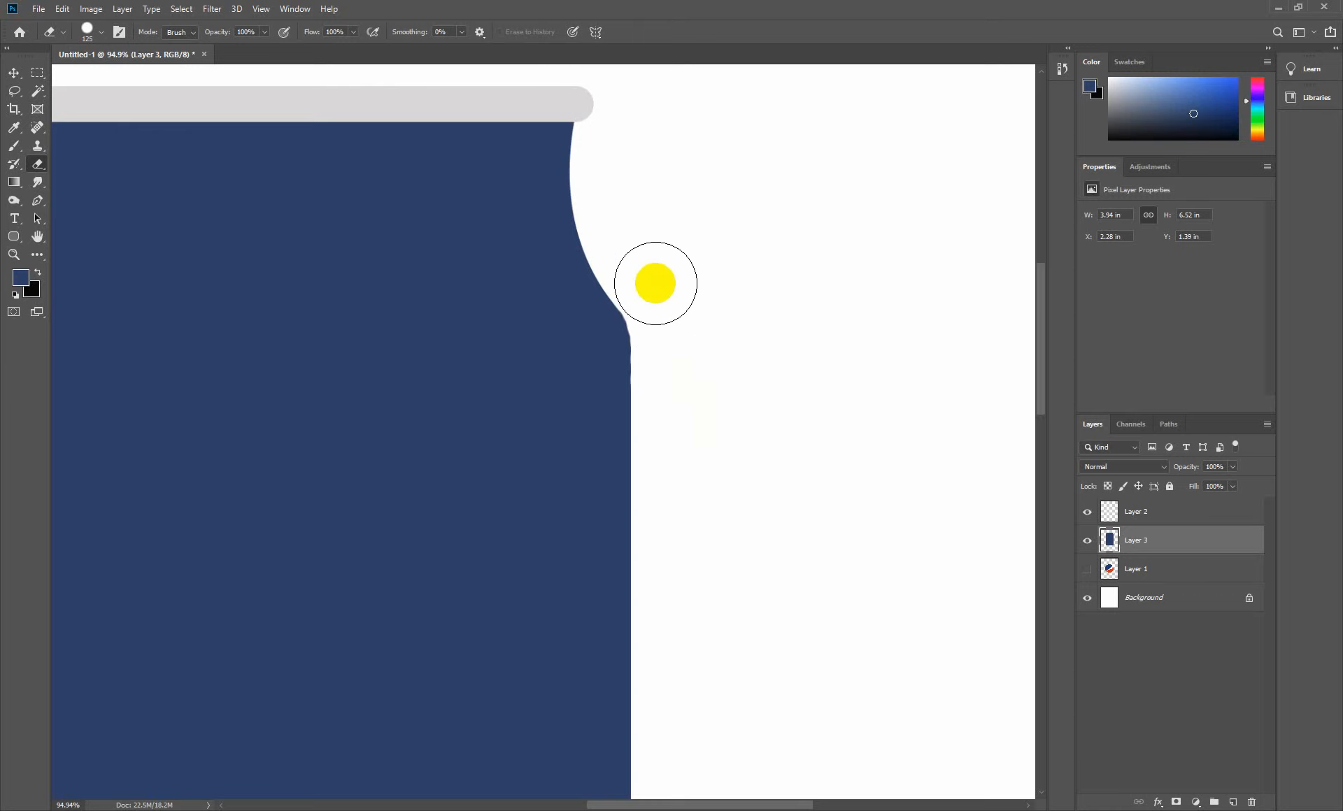
mouse_move(643, 276)
mouse_down()
mouse_move(671, 356)
mouse_move(666, 425)
mouse_up()
- Refine the curve of the can's right shoulder with short Eraser strokes, redoing the first stroke
scroll(698, 392, down, 4)
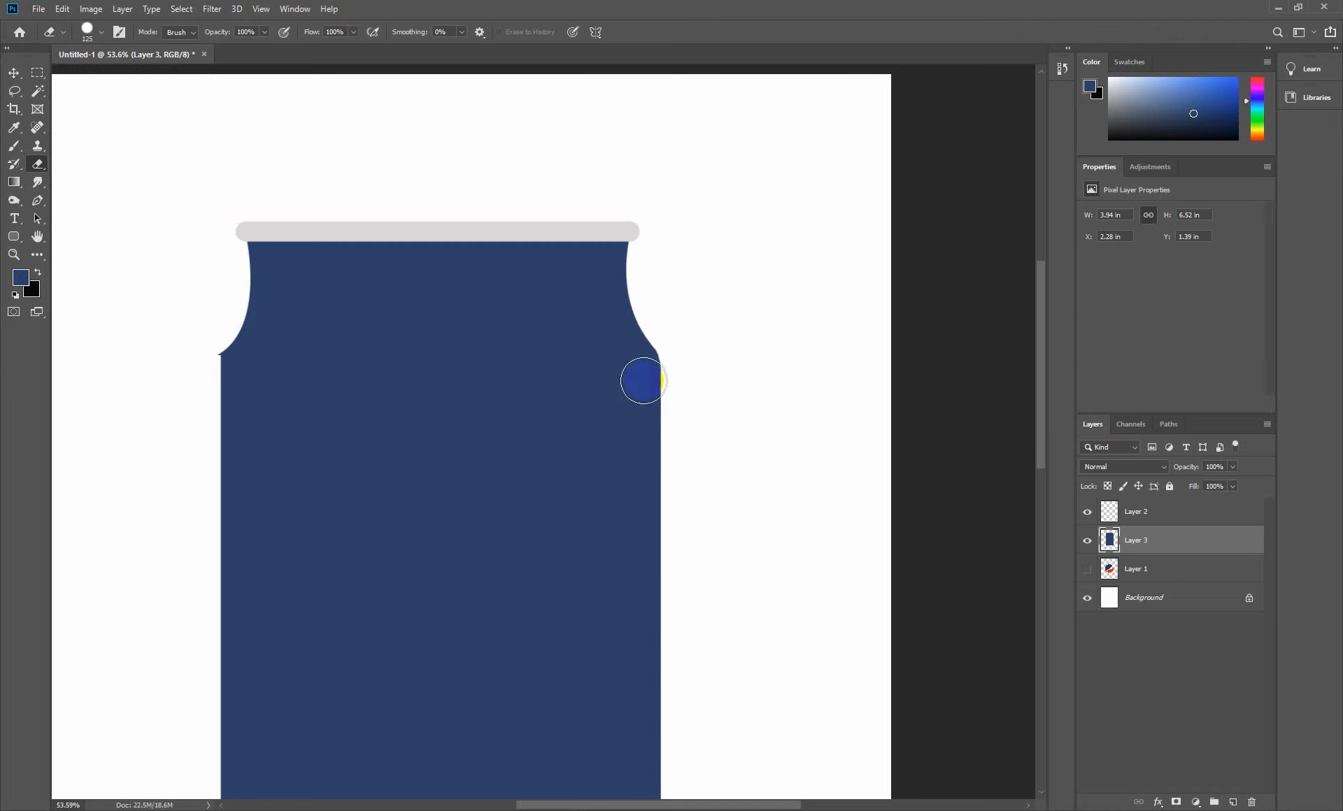
drag(578, 378, 572, 273)
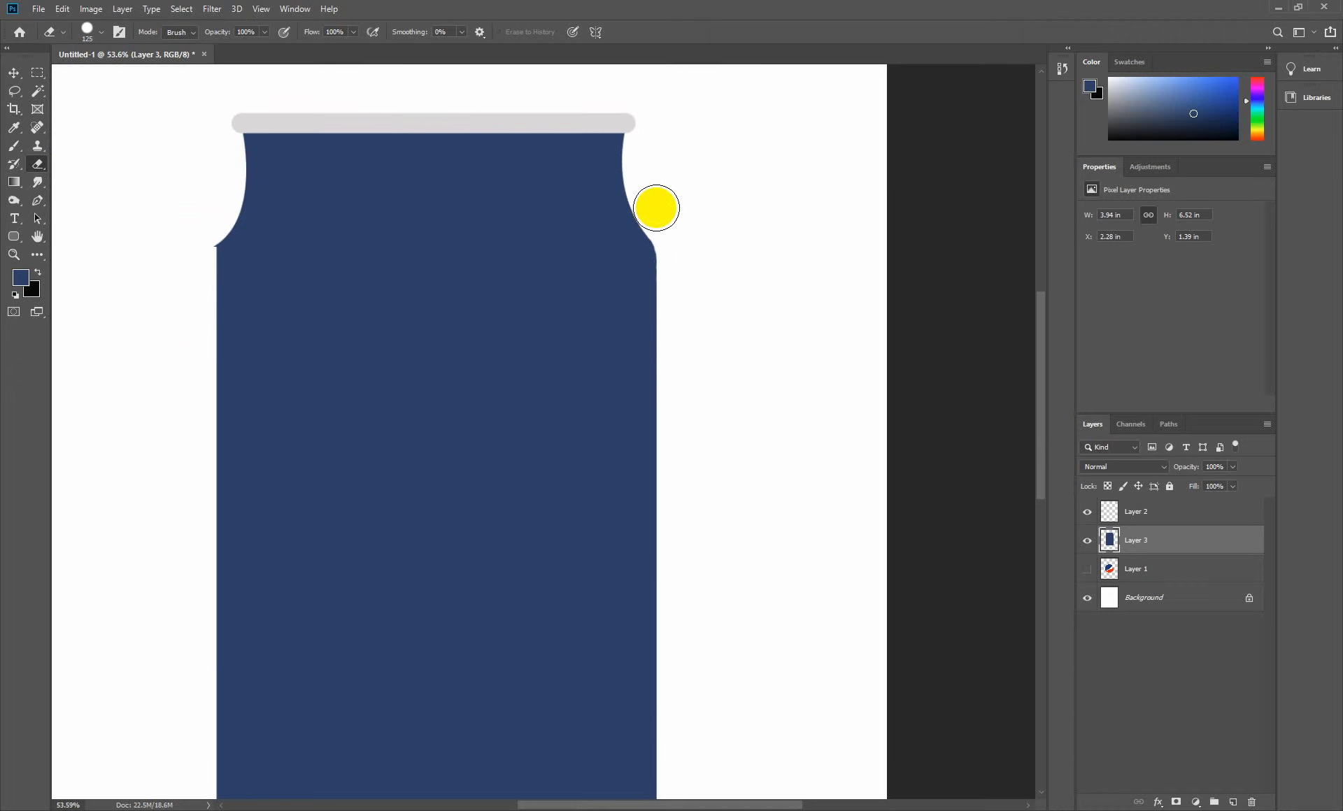
drag(660, 211, 680, 275)
key(ctrl+z)
click(661, 214)
drag(670, 228, 683, 264)
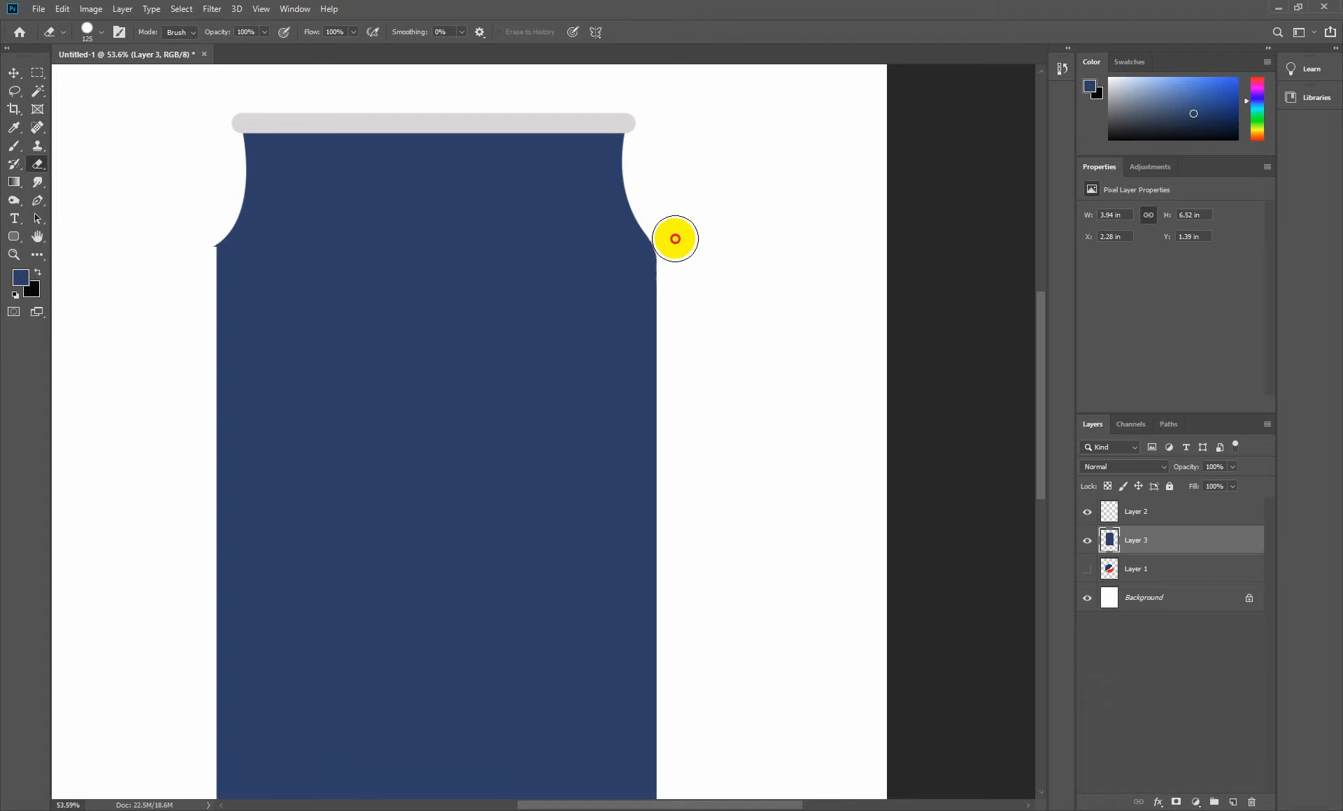
drag(329, 276, 480, 265)
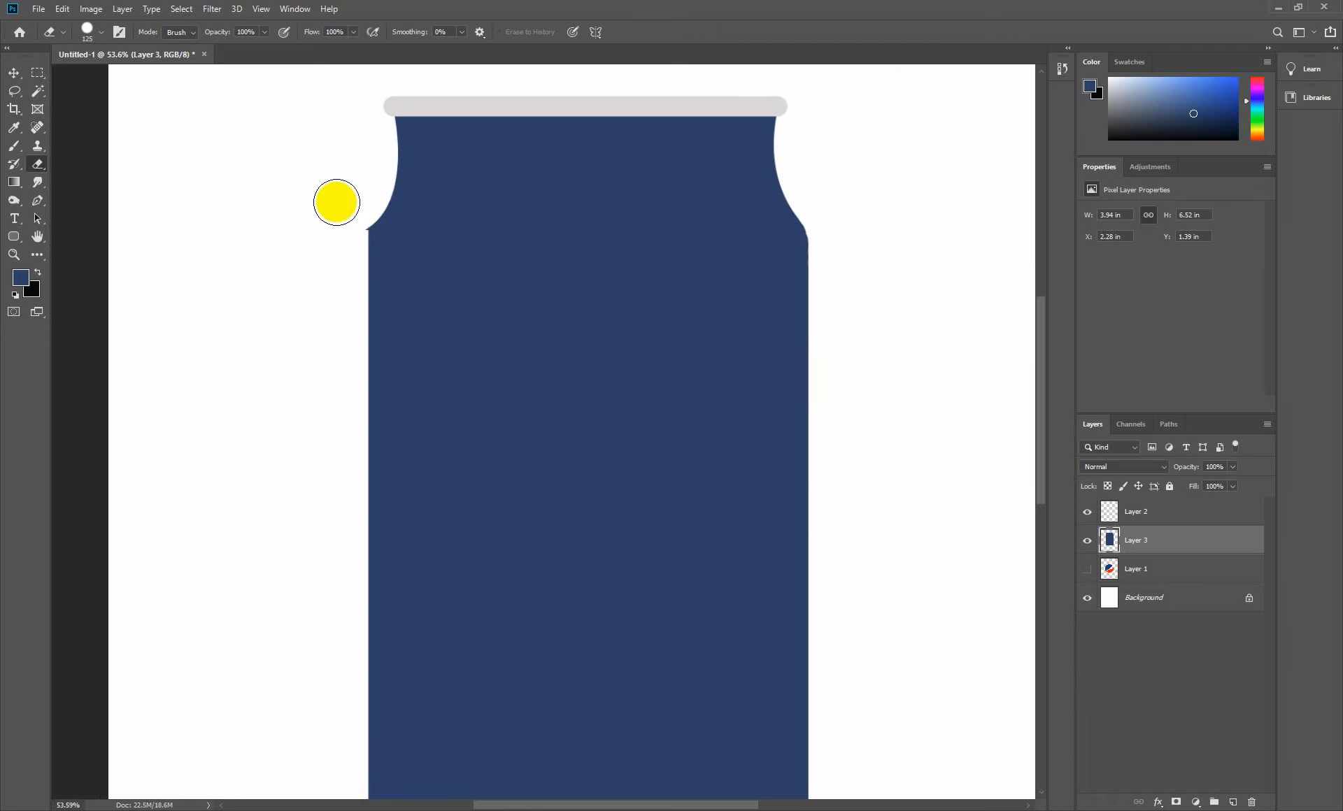
scroll(354, 210, up, 3)
drag(355, 199, 338, 273)
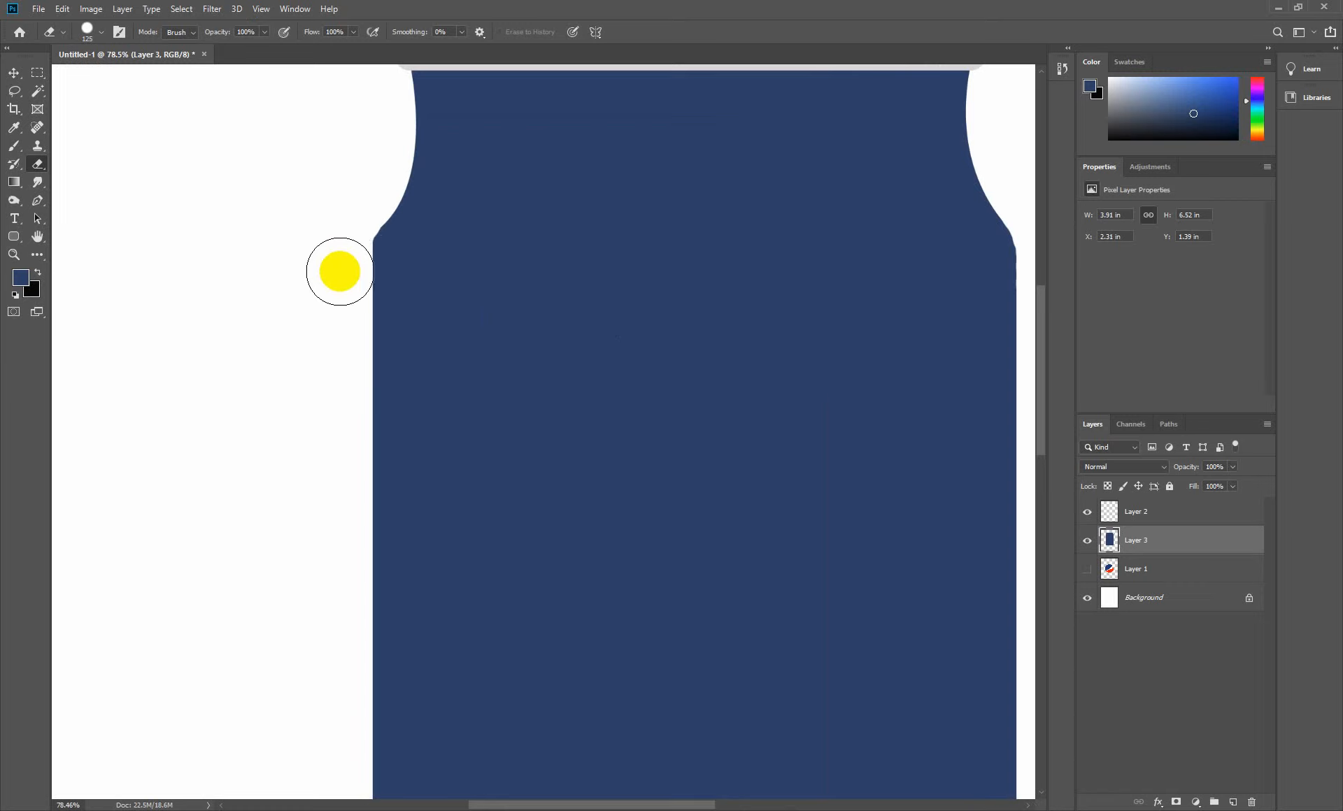
drag(355, 202, 338, 343)
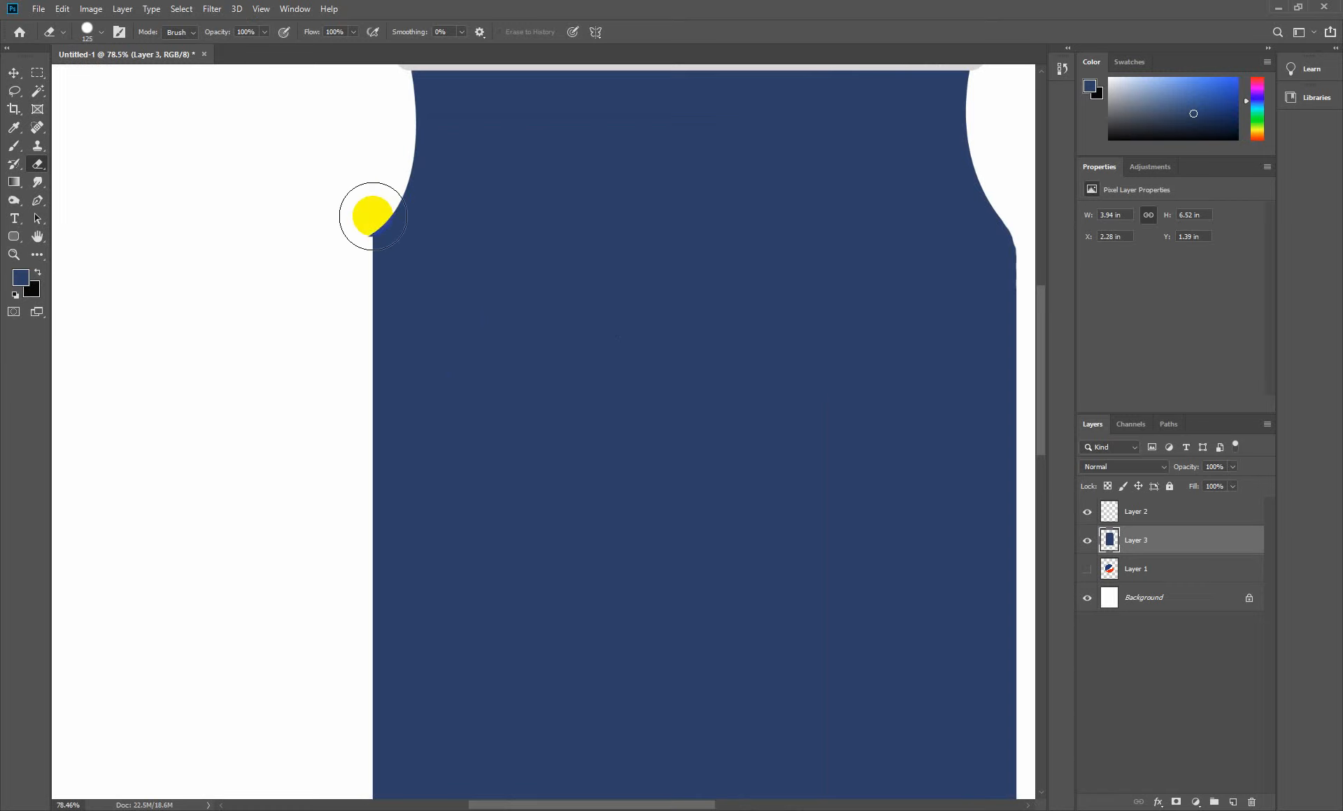
drag(355, 202, 338, 245)
- Erase the pointed corner on the can's left shoulder to blend the neck curve into the straight side
scroll(351, 217, up, 3)
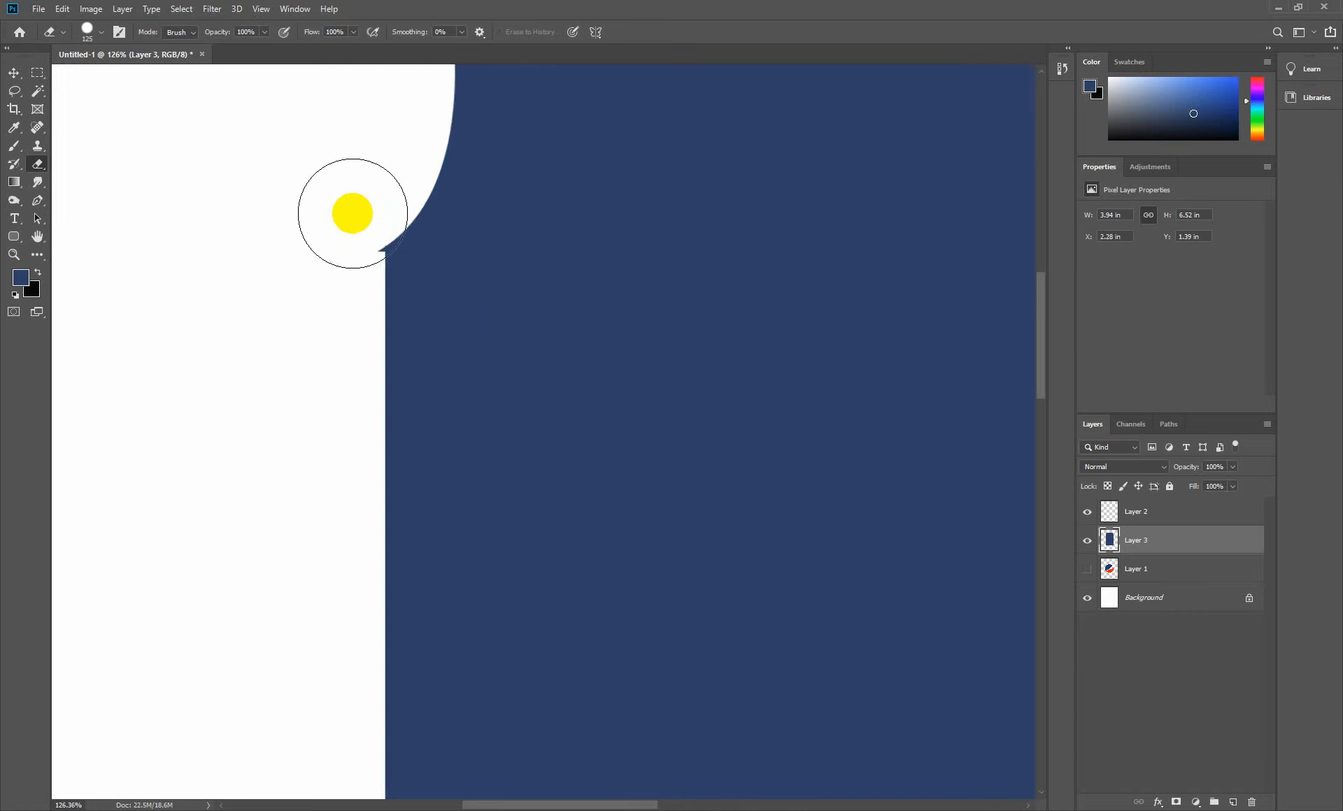
drag(360, 193, 330, 279)
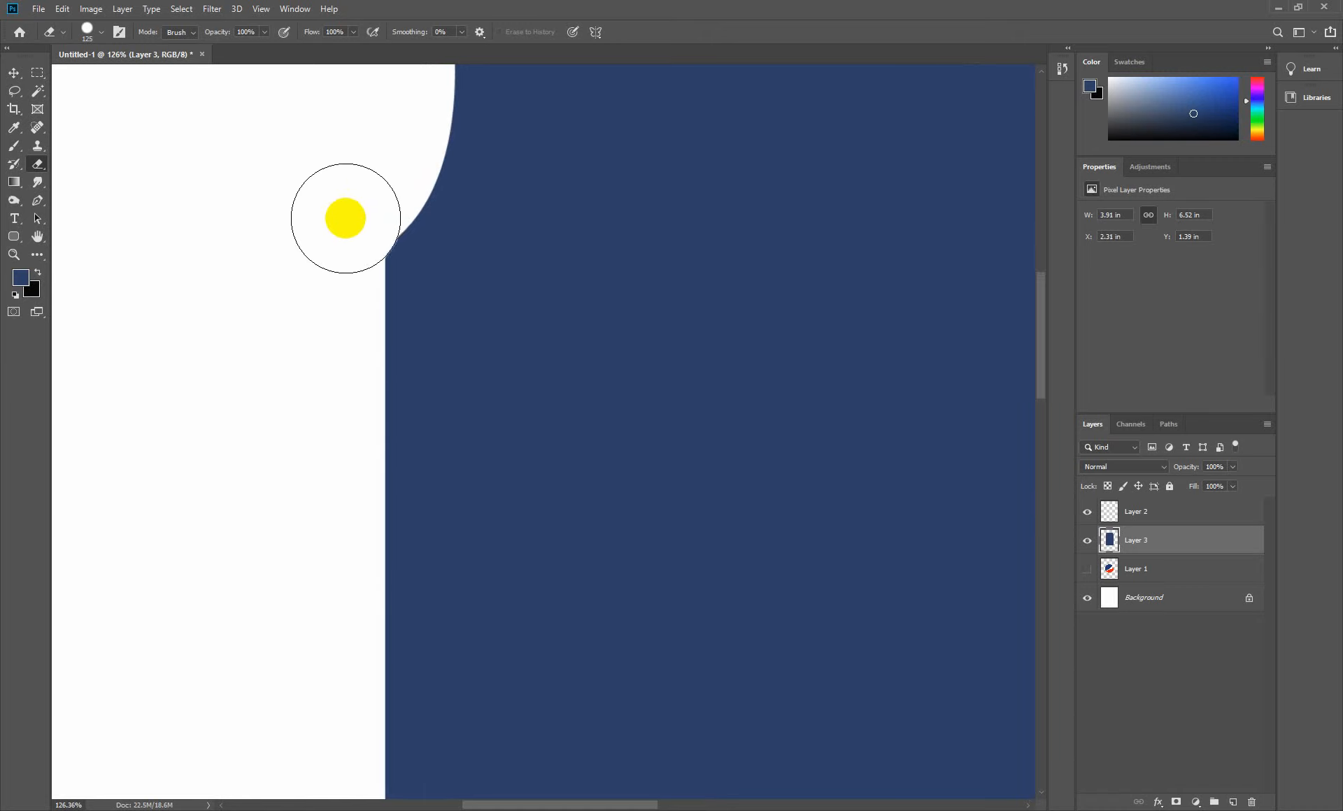
mouse_move(355, 204)
mouse_down()
mouse_move(333, 245)
mouse_move(330, 315)
mouse_up()
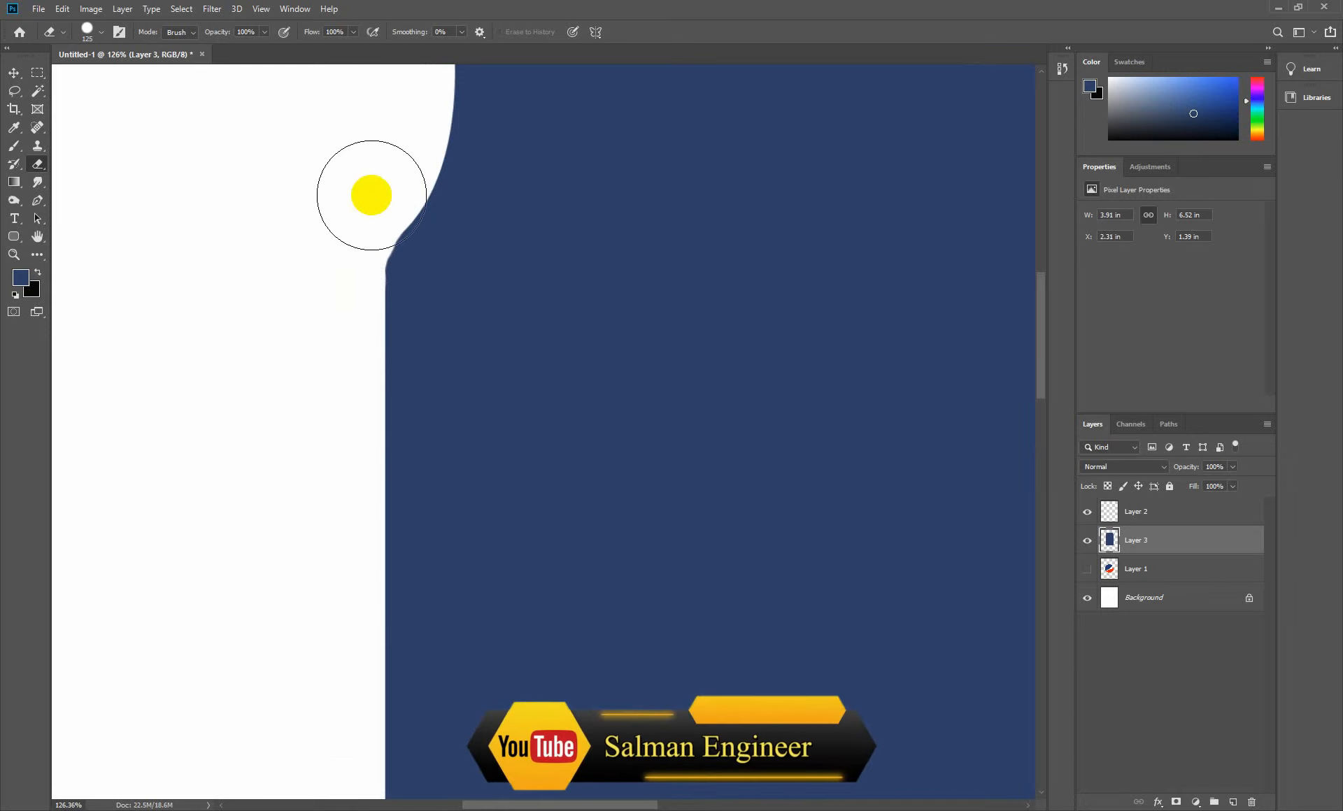
drag(356, 205, 329, 311)
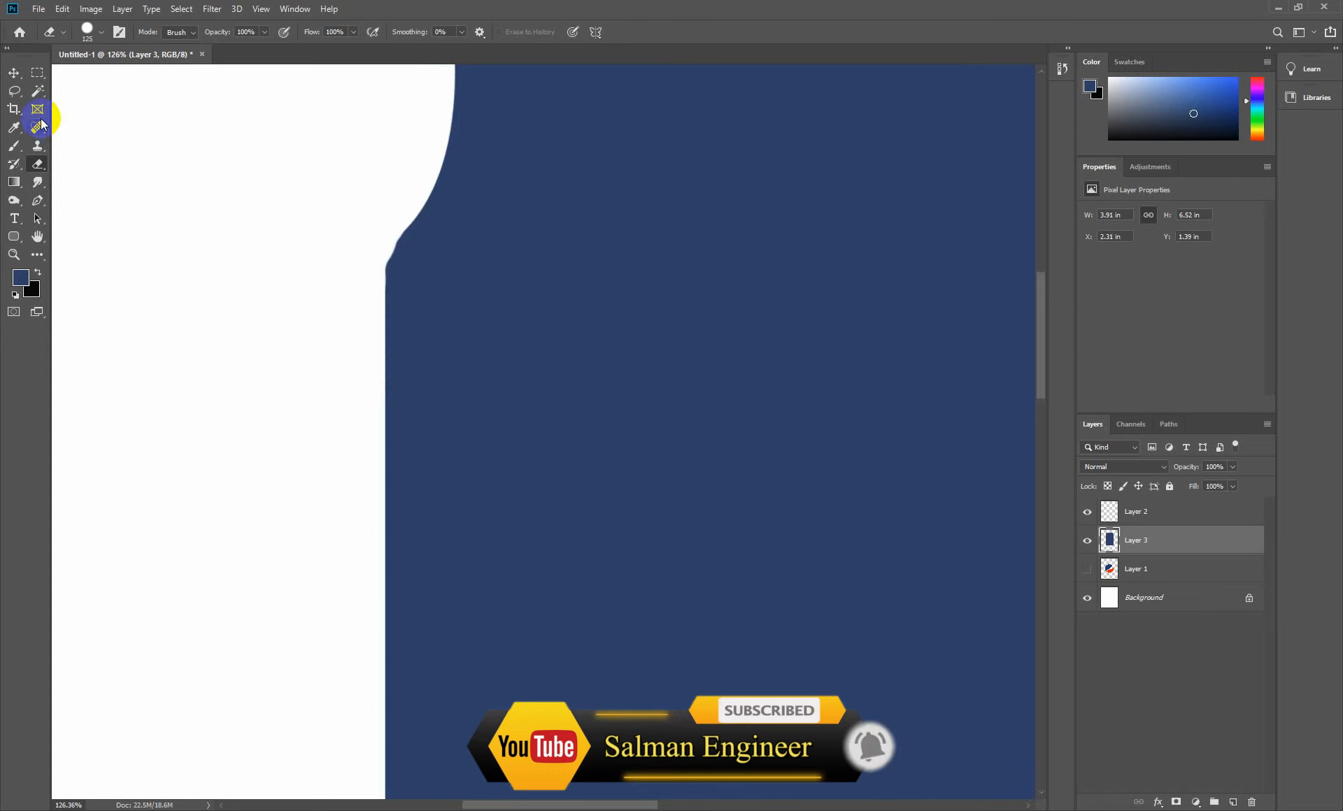
- Touch up the left shoulder's uneven curve using the Brush in the sampled body blue and the Eraser
click(19, 148)
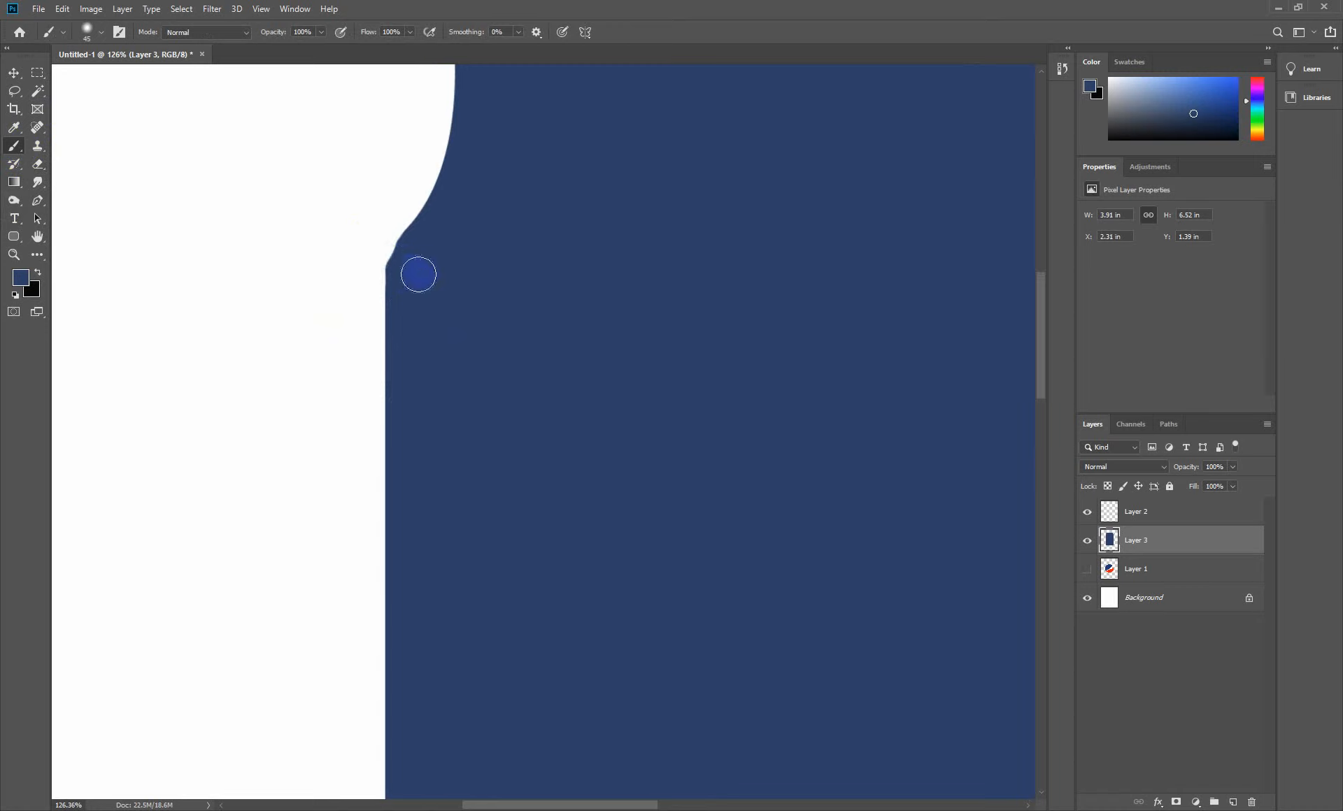
alt+click(424, 266)
click(37, 165)
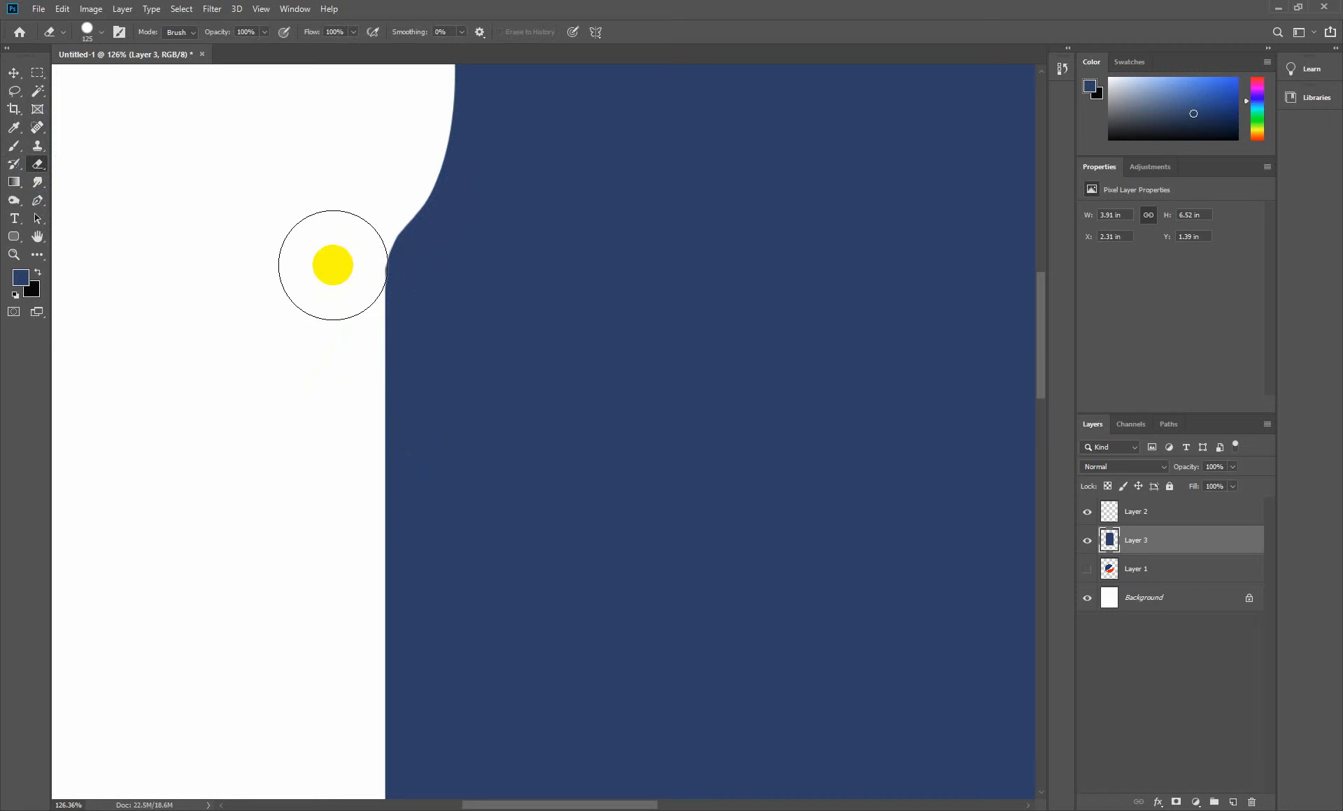
- Shorten the blue can body from its bottom edge to about 97.4% of its height
scroll(539, 336, down, 6)
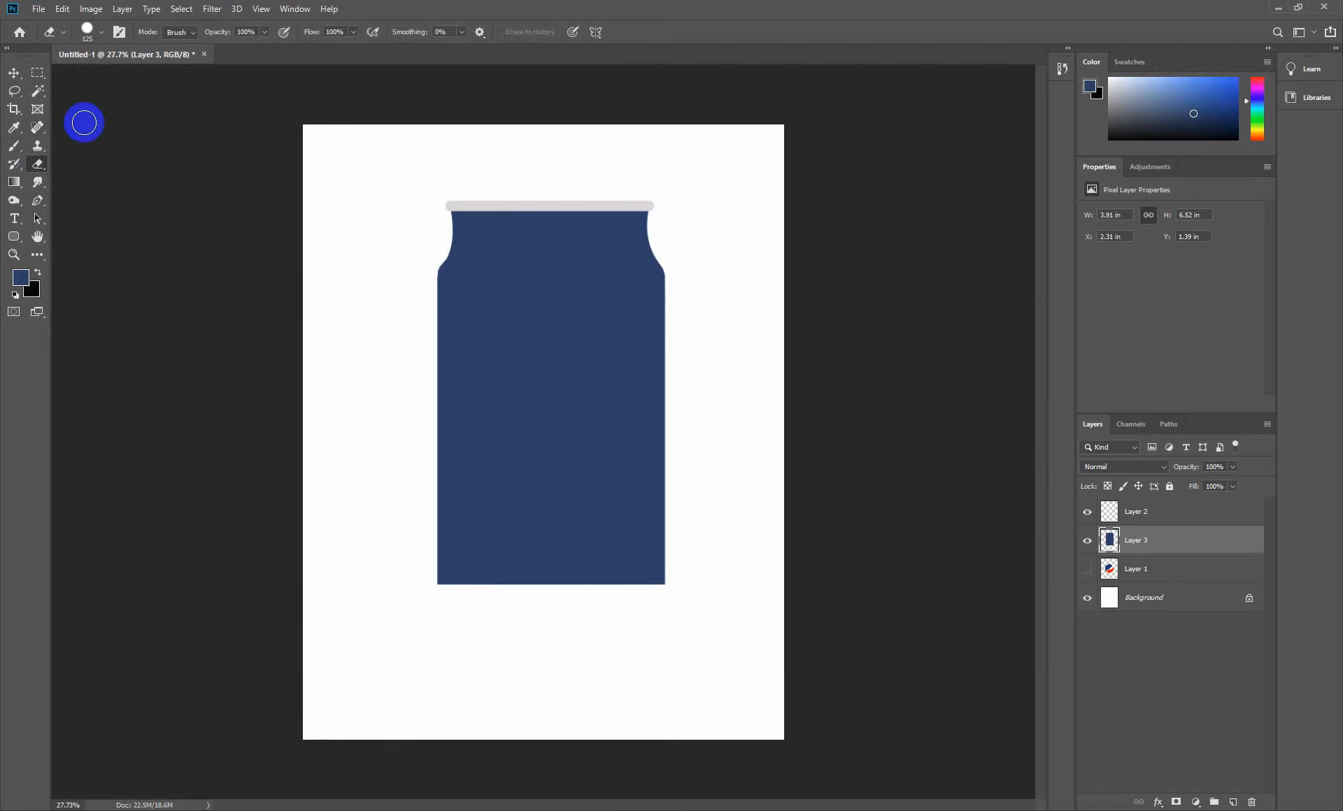
click(13, 73)
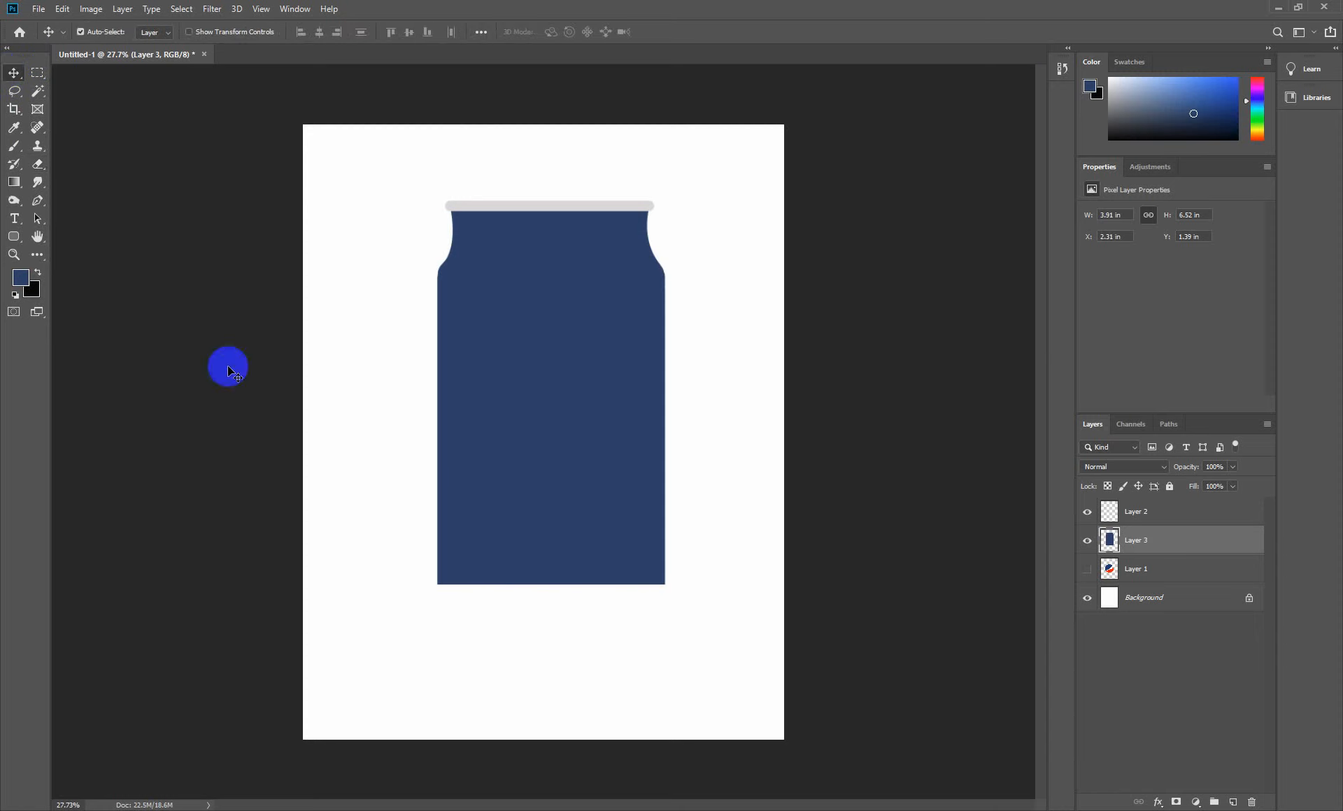
key(ctrl+t)
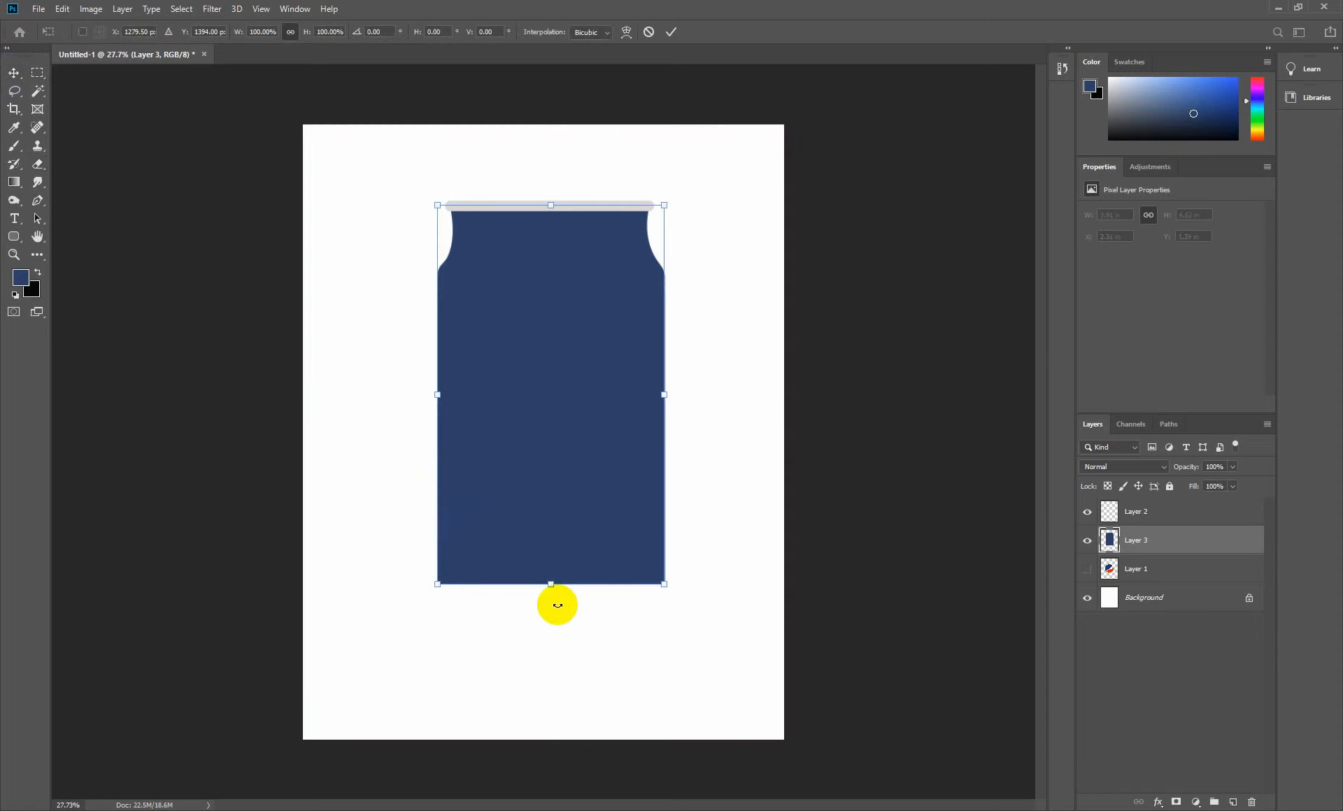
drag(556, 584, 554, 575)
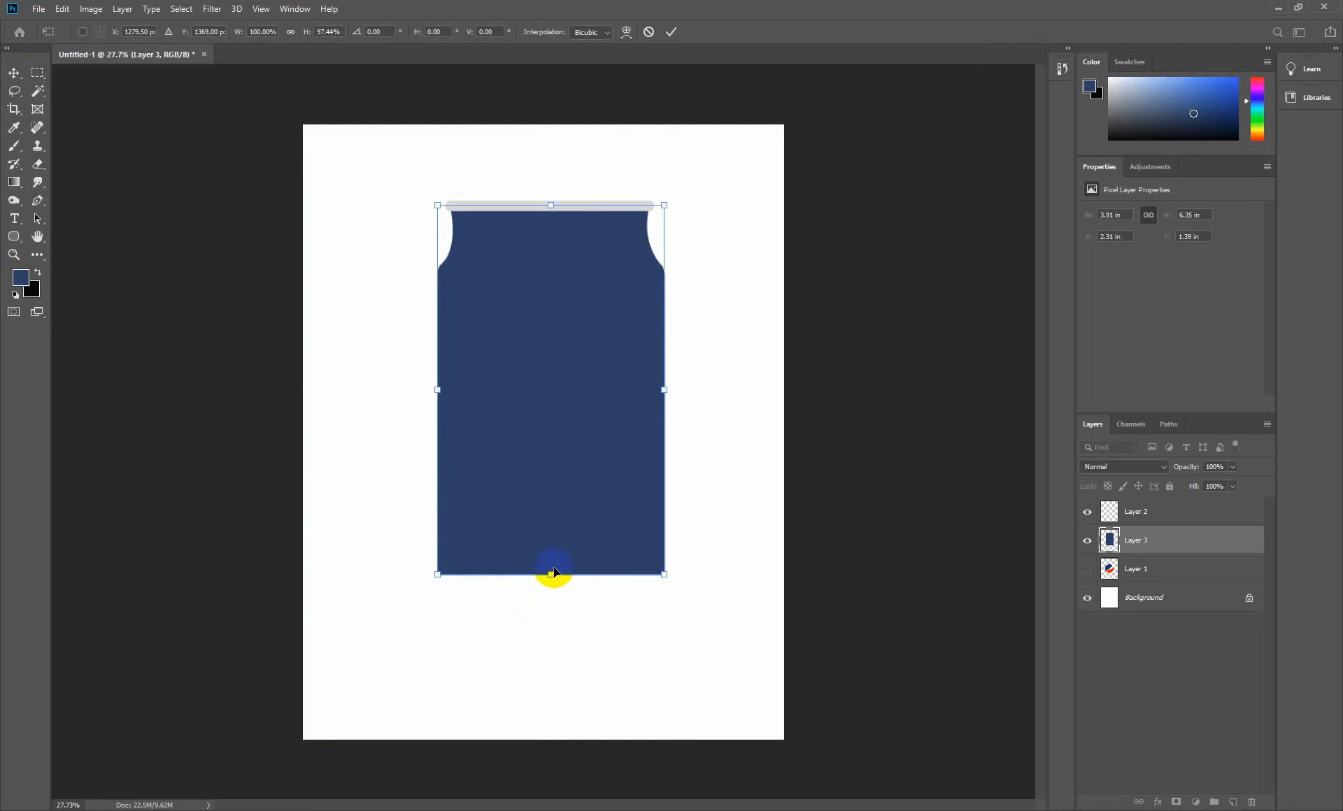
key(Return)
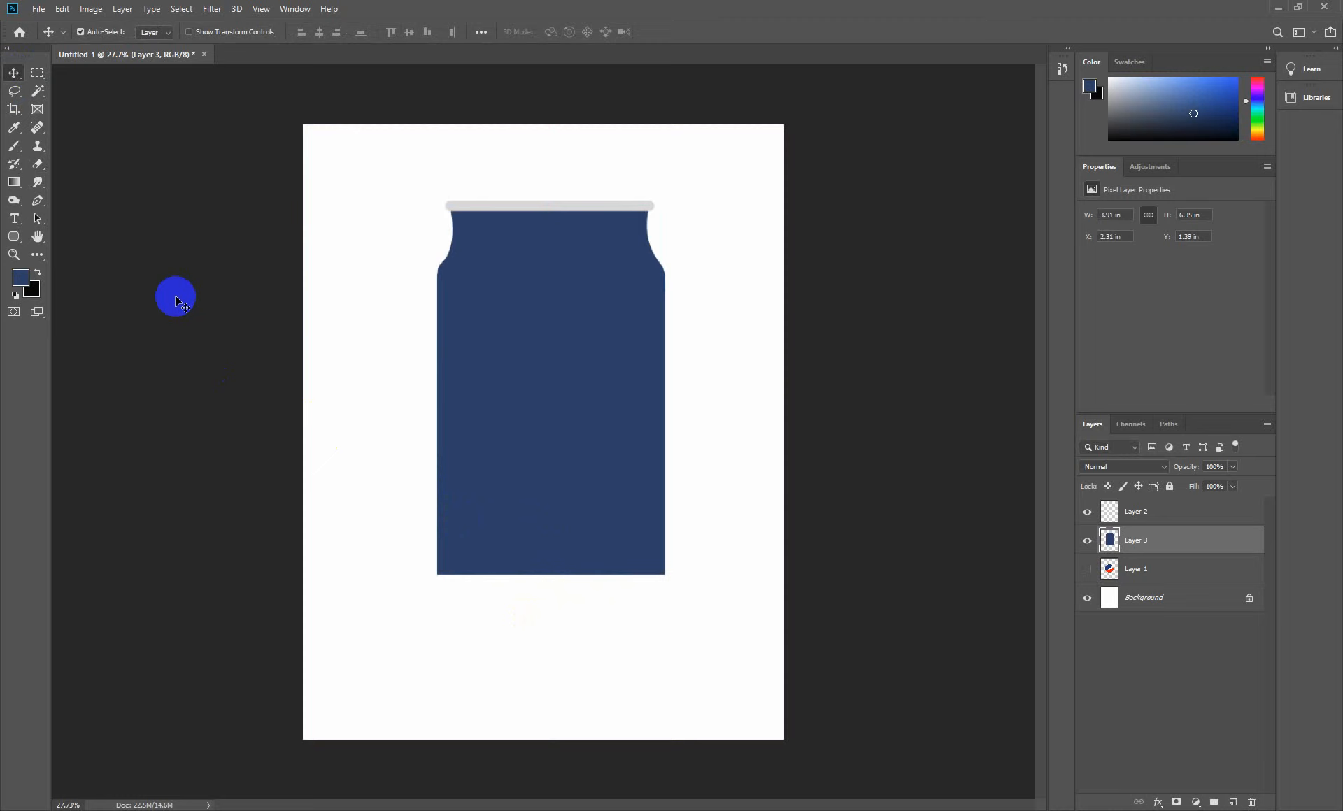
- Duplicate the gray rim and place the copy in the white space below the can body
click(490, 208)
drag(491, 208, 489, 588)
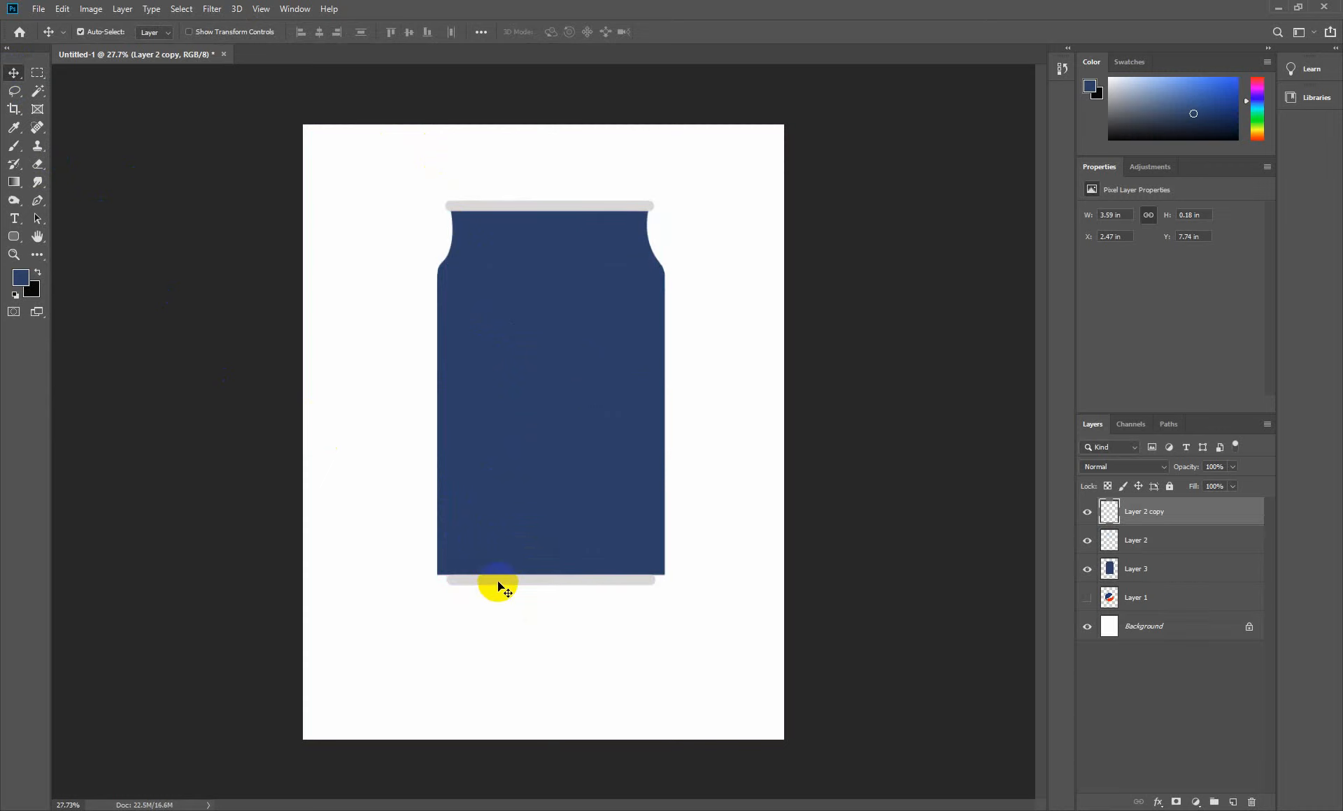
drag(498, 584, 497, 659)
- Fill an ellipse about 3.9 by 1.35 in with the body blue across the can's bottom edge, on a new layer beneath the body
click(37, 72)
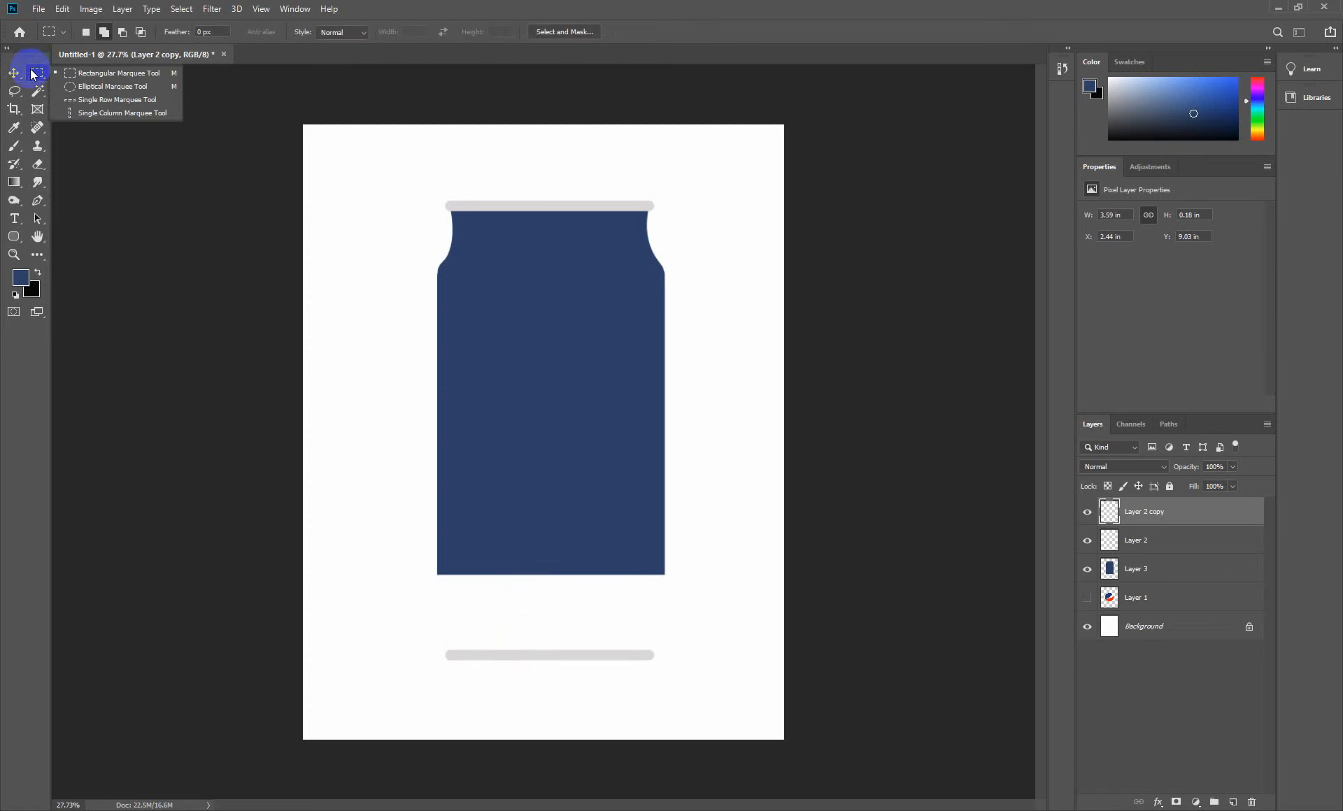
click(72, 88)
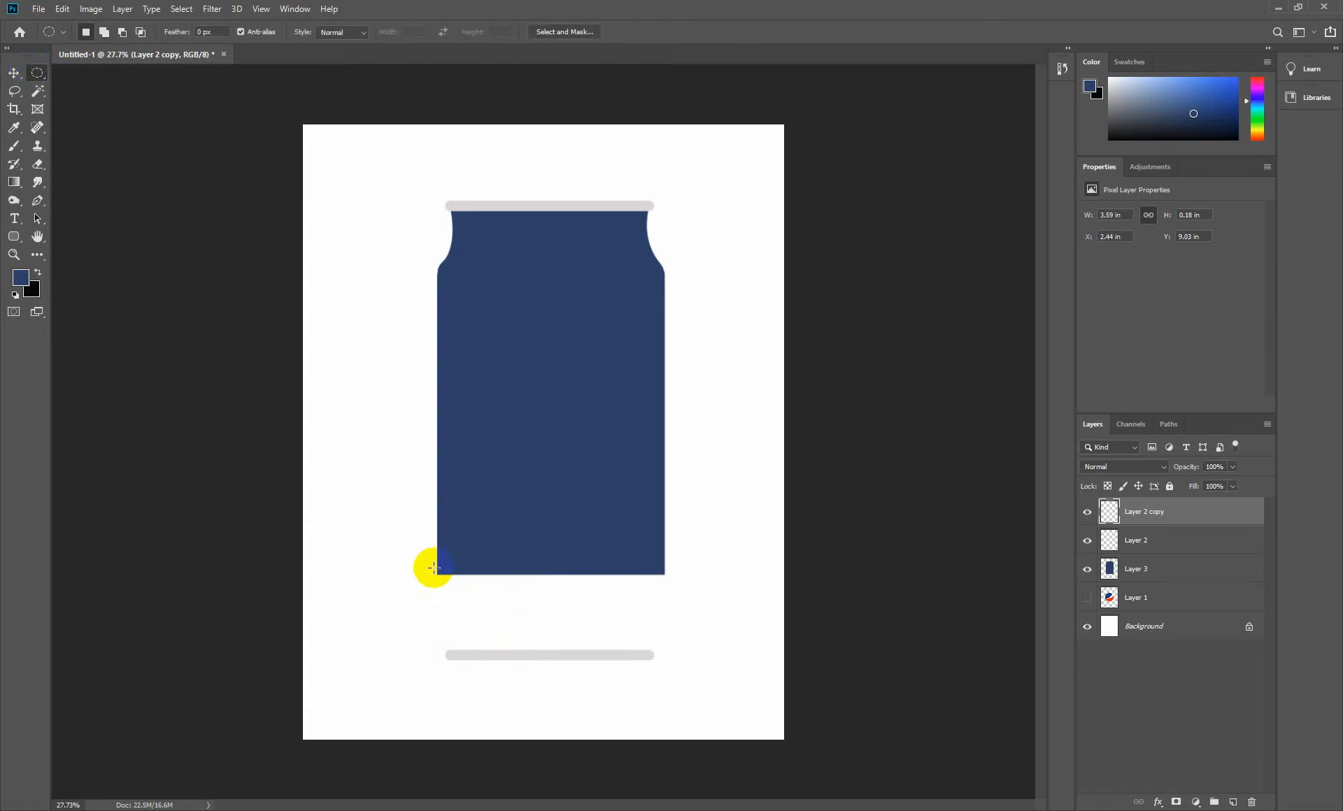
drag(432, 545, 664, 613)
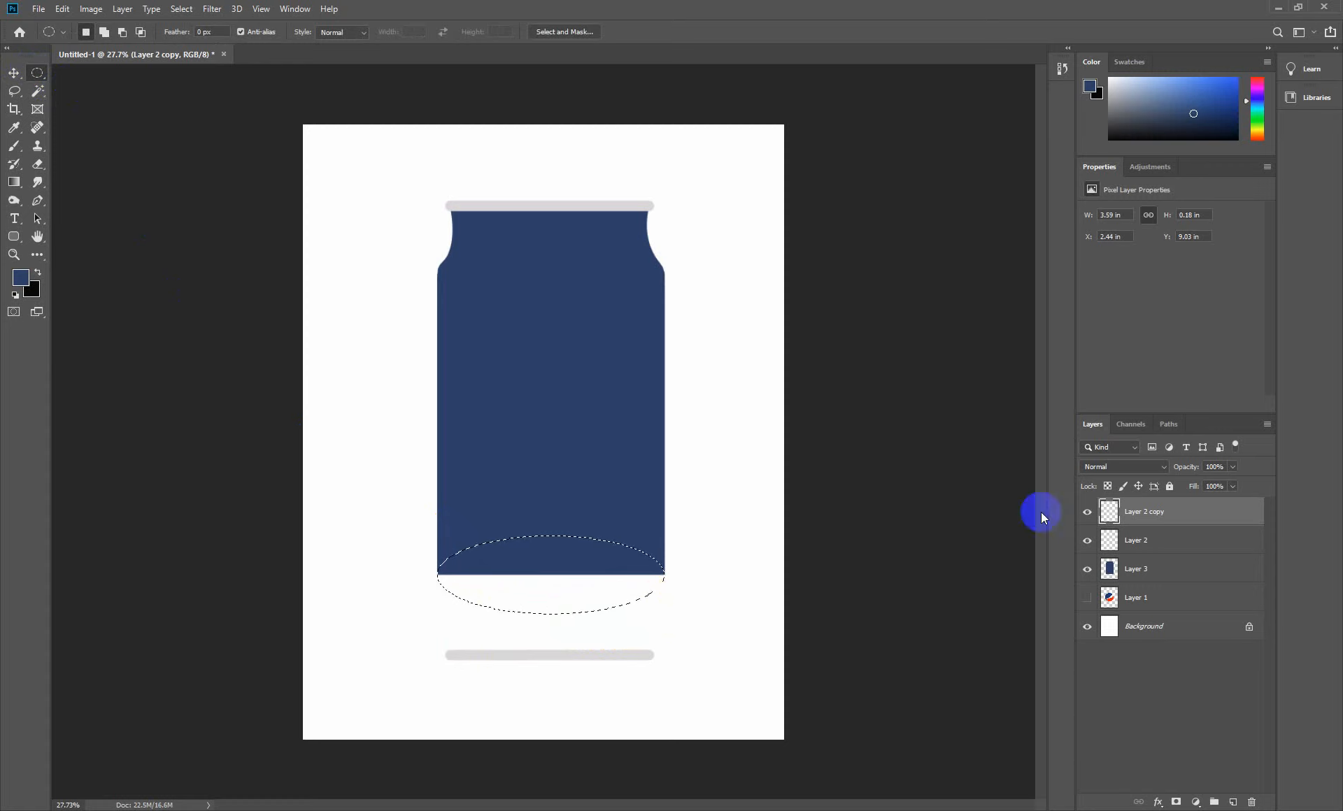
click(1145, 596)
click(1233, 802)
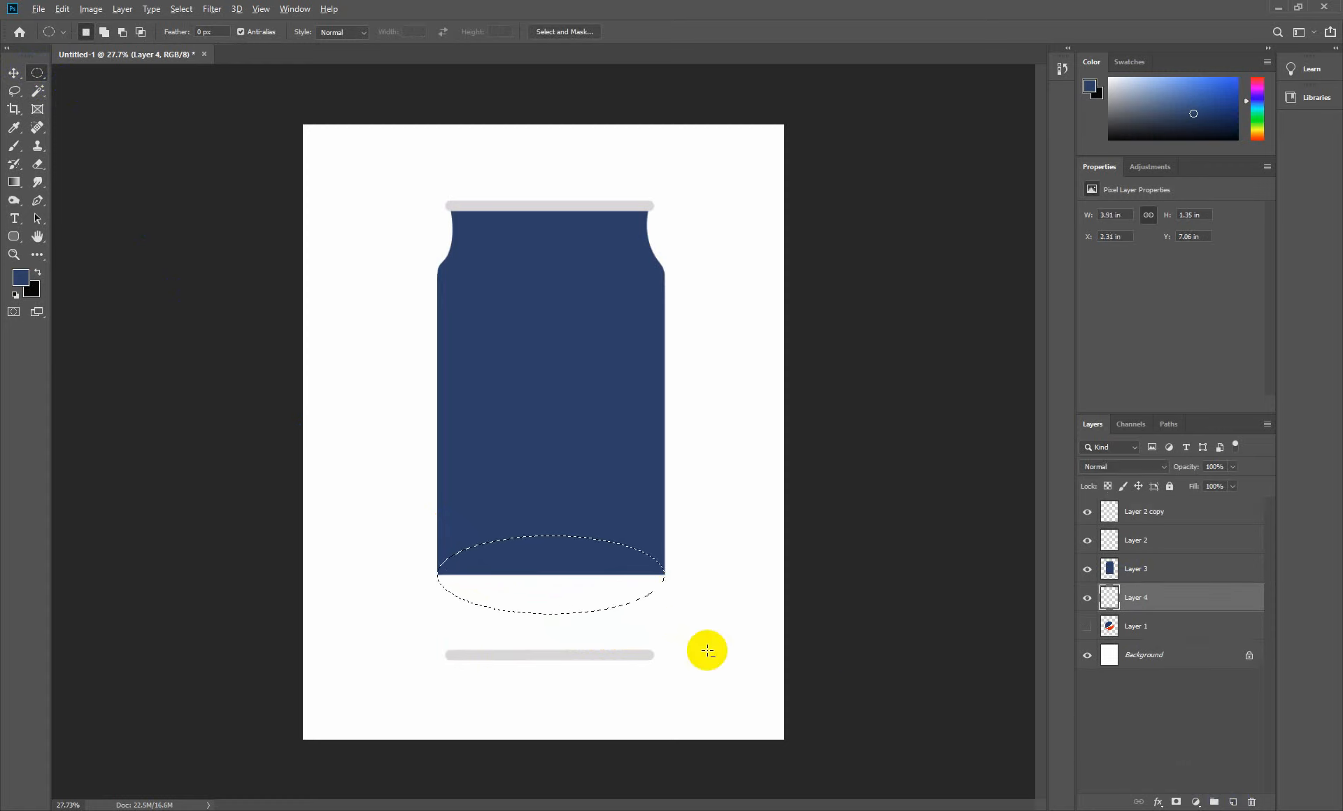
key(alt+BackSpace)
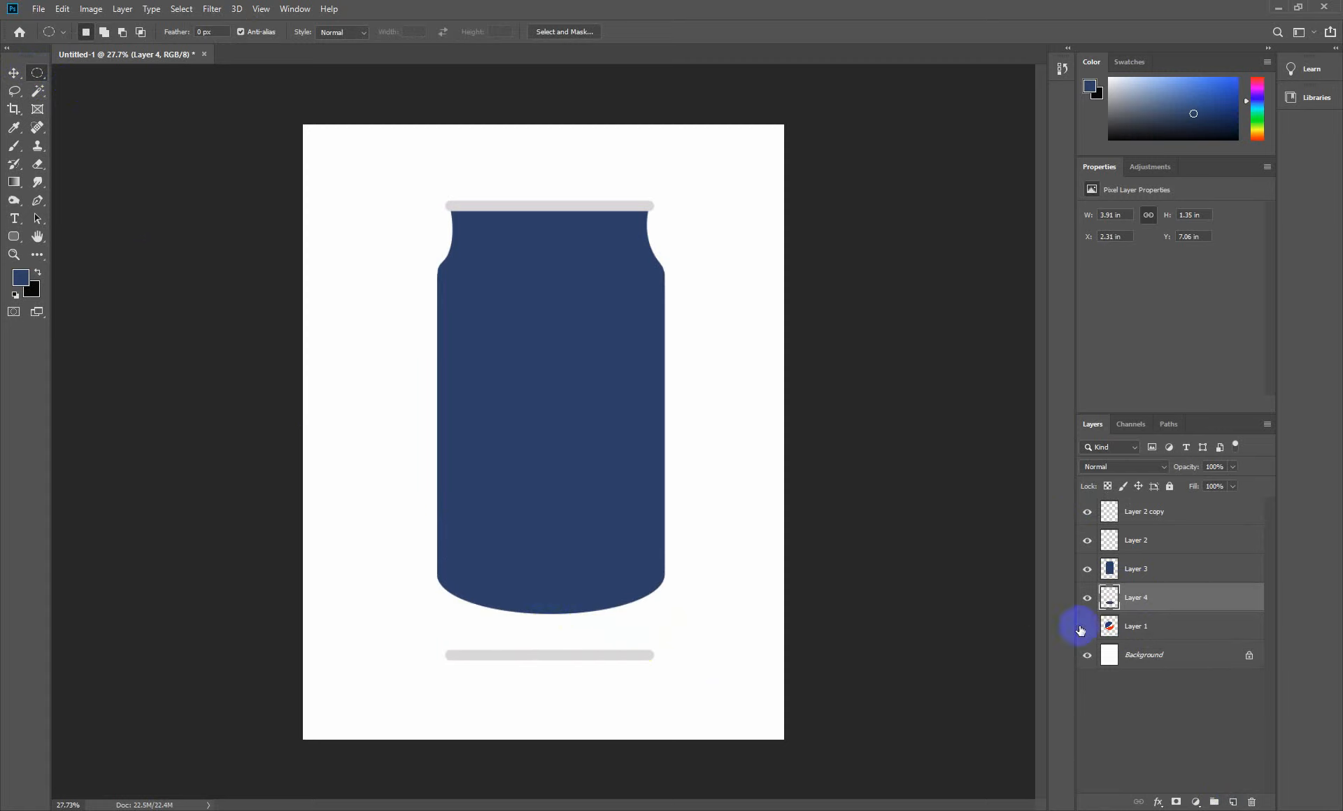
- Scale the can body and its rounded base layer together, shortening them slightly from the bottom
ctrl+click(1138, 574)
key(ctrl+t)
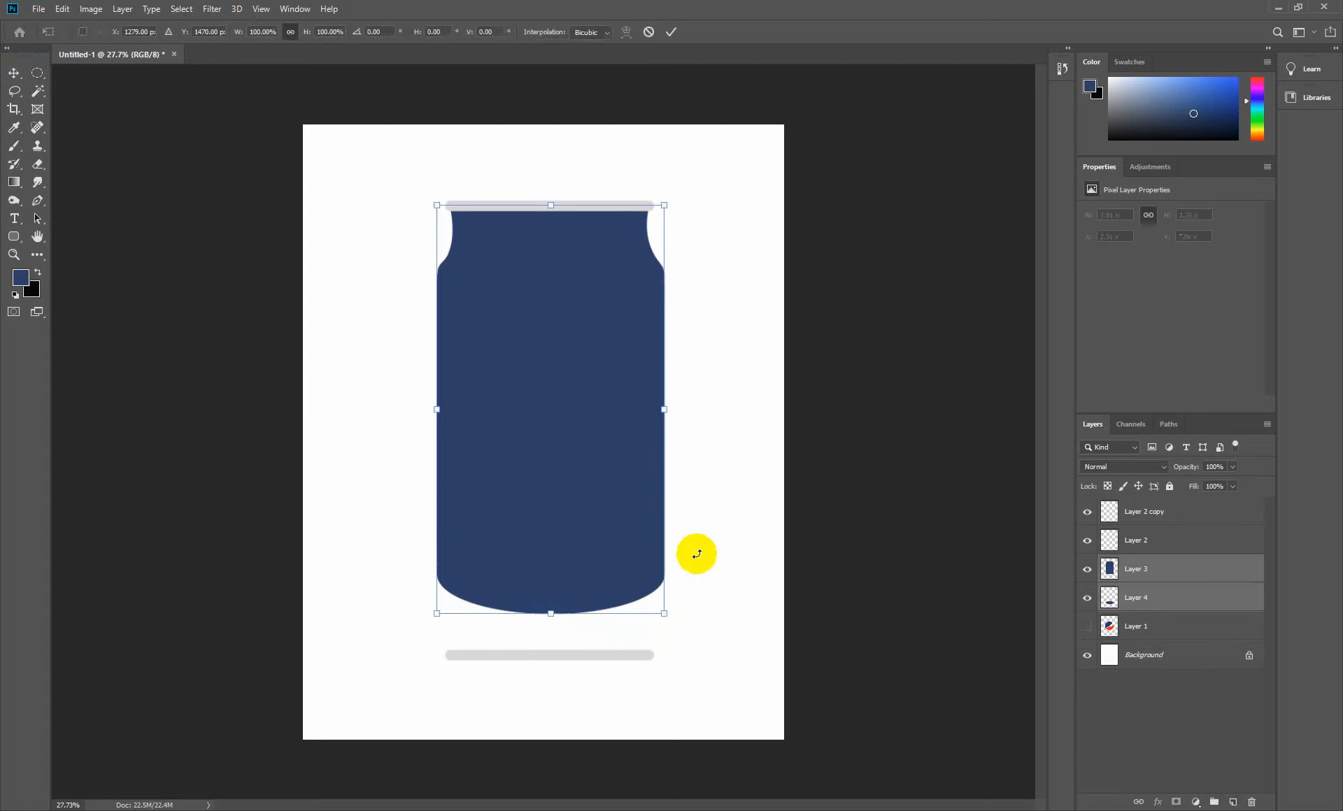
drag(551, 610, 551, 595)
key(Return)
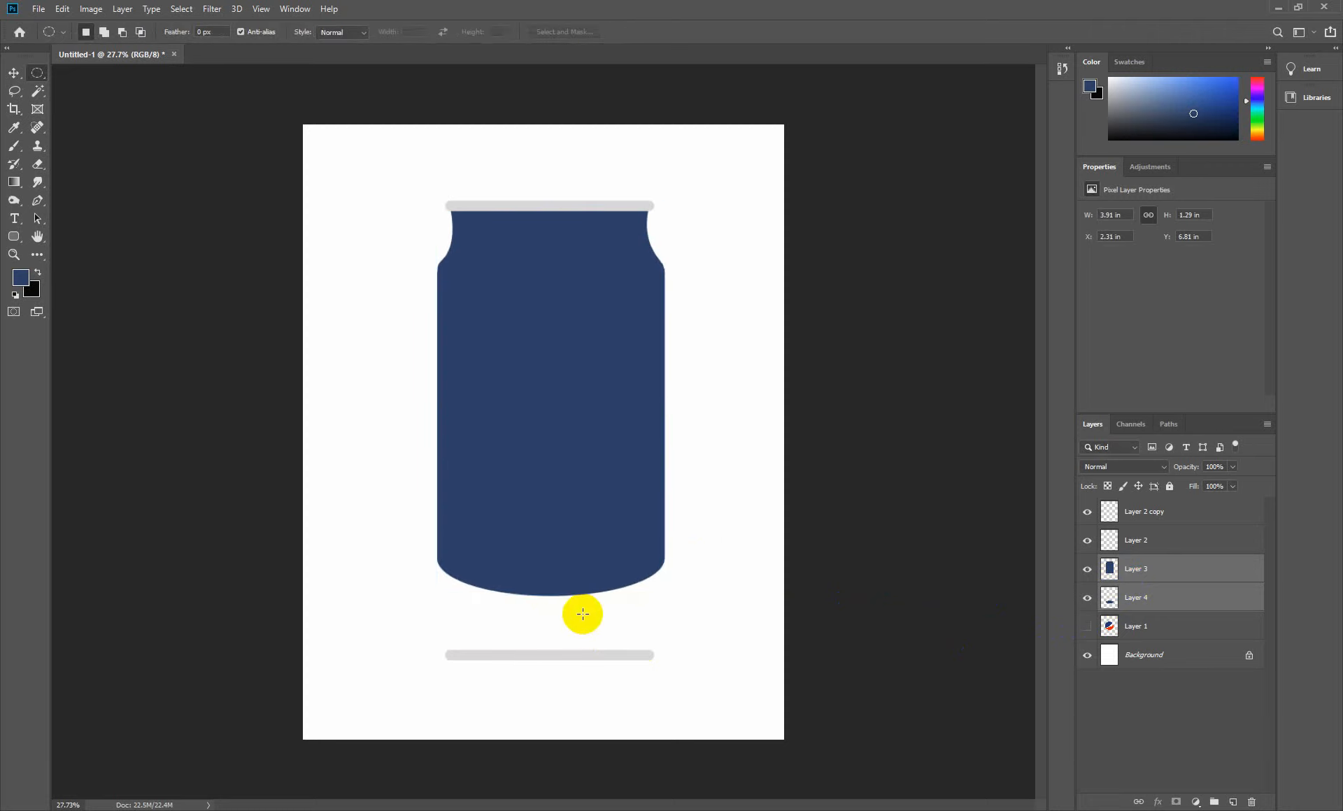
- Try the copied gray rim directly under the rounded base and delete the copy
key(v)
drag(557, 661, 558, 605)
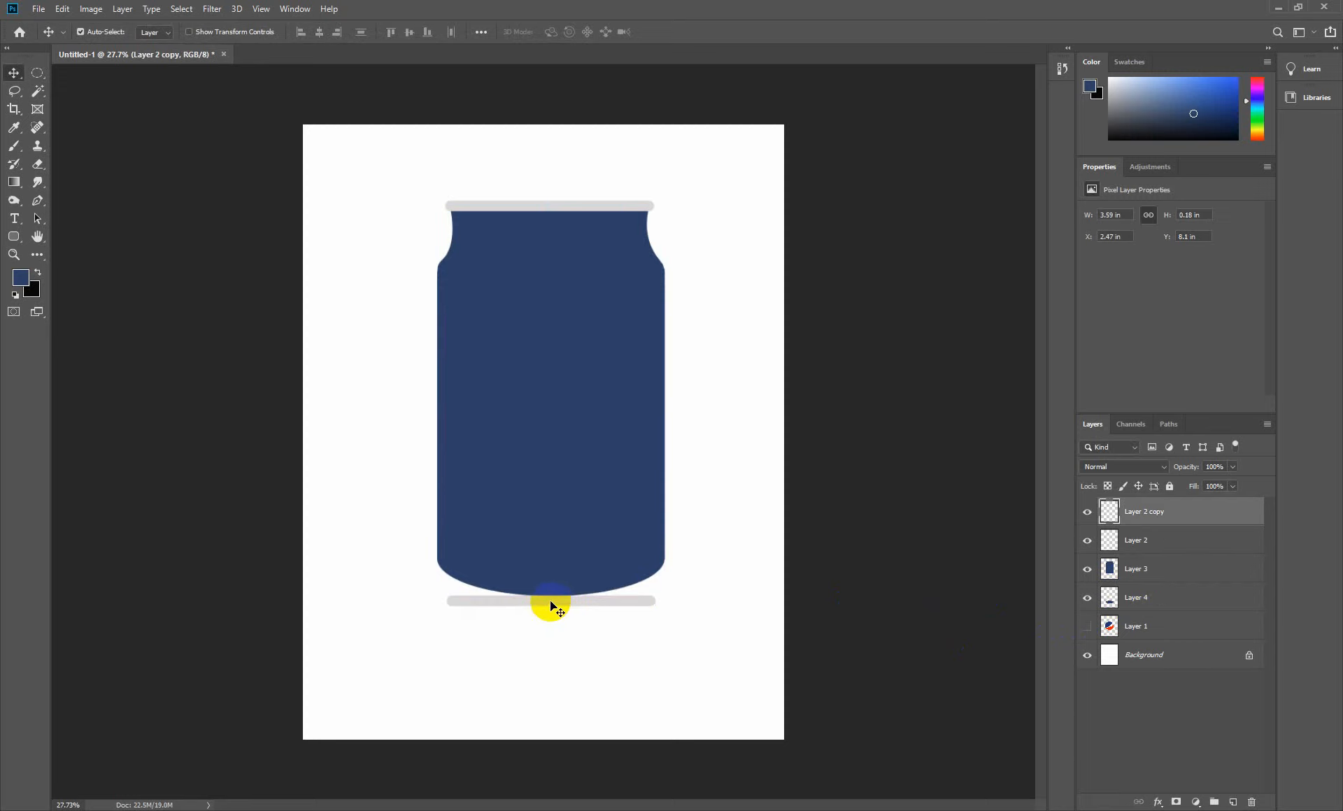
key(ctrl)
key(Delete)
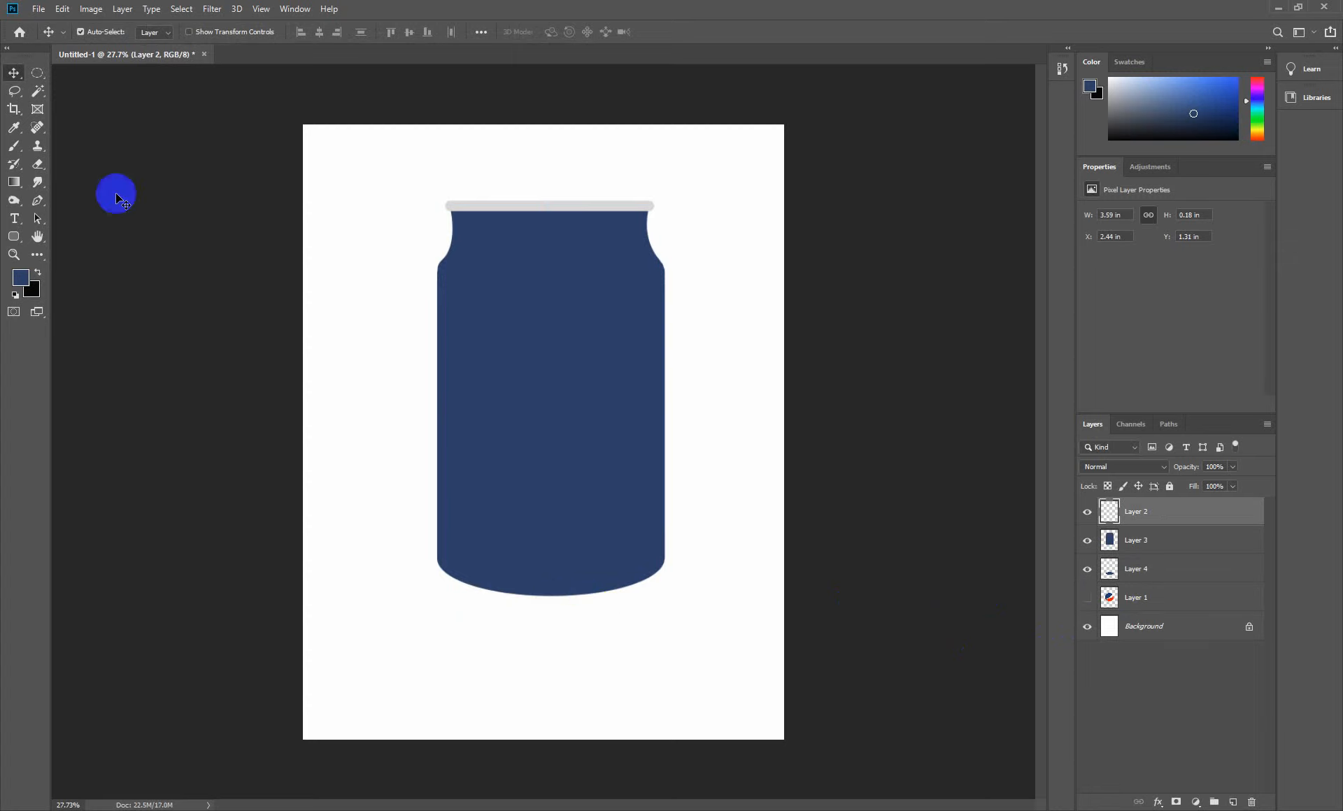
- Make an elliptical selection about 3.5 by 1.4 in overlapping the can's rounded base, and add a new layer directly above Layer 1
click(37, 73)
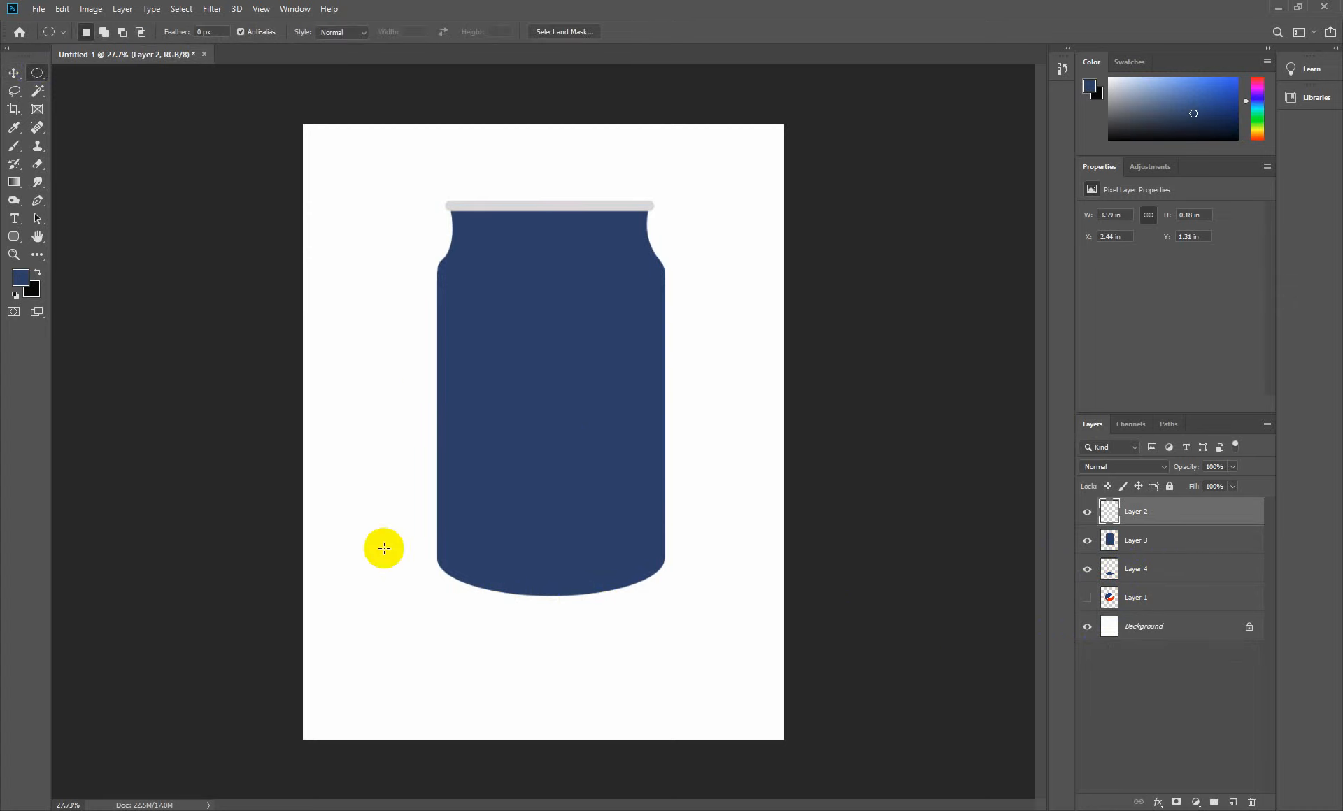
drag(457, 557, 654, 615)
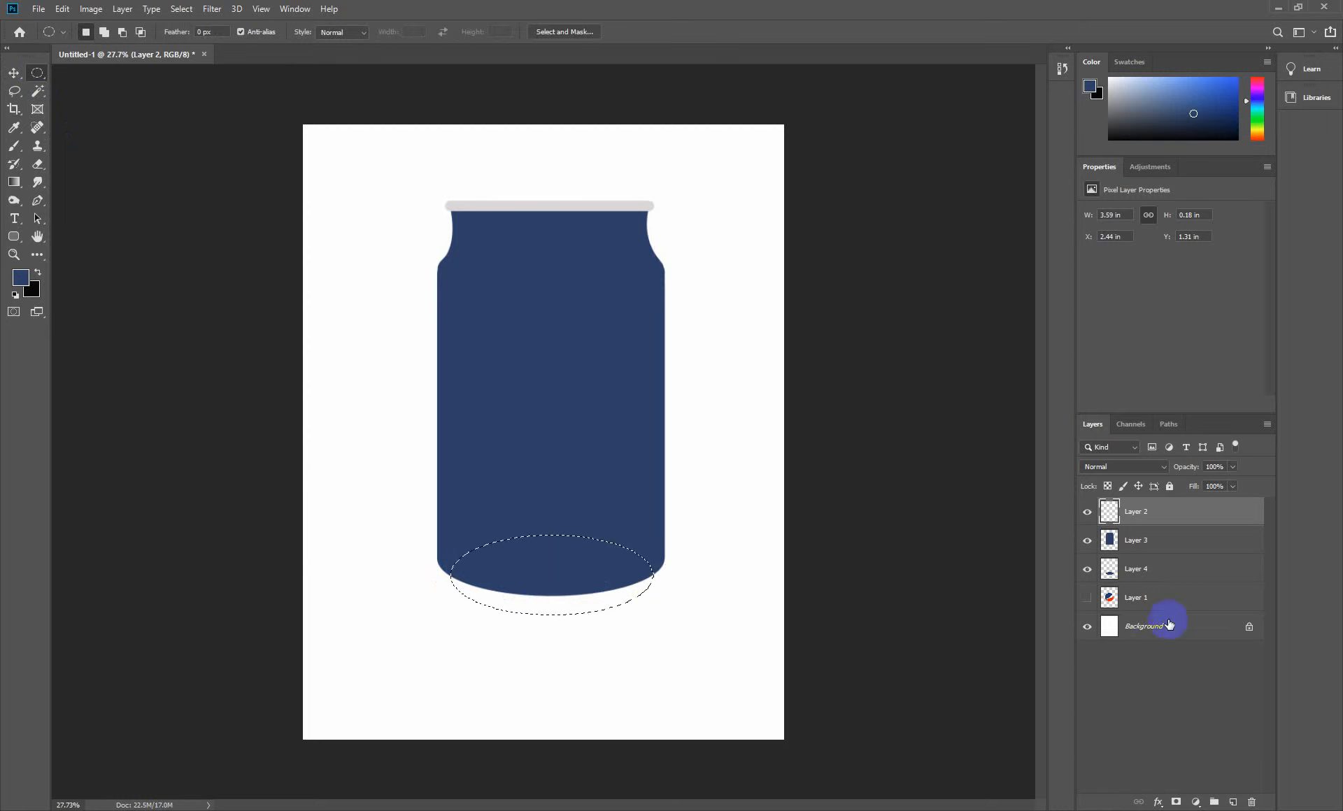
click(1142, 594)
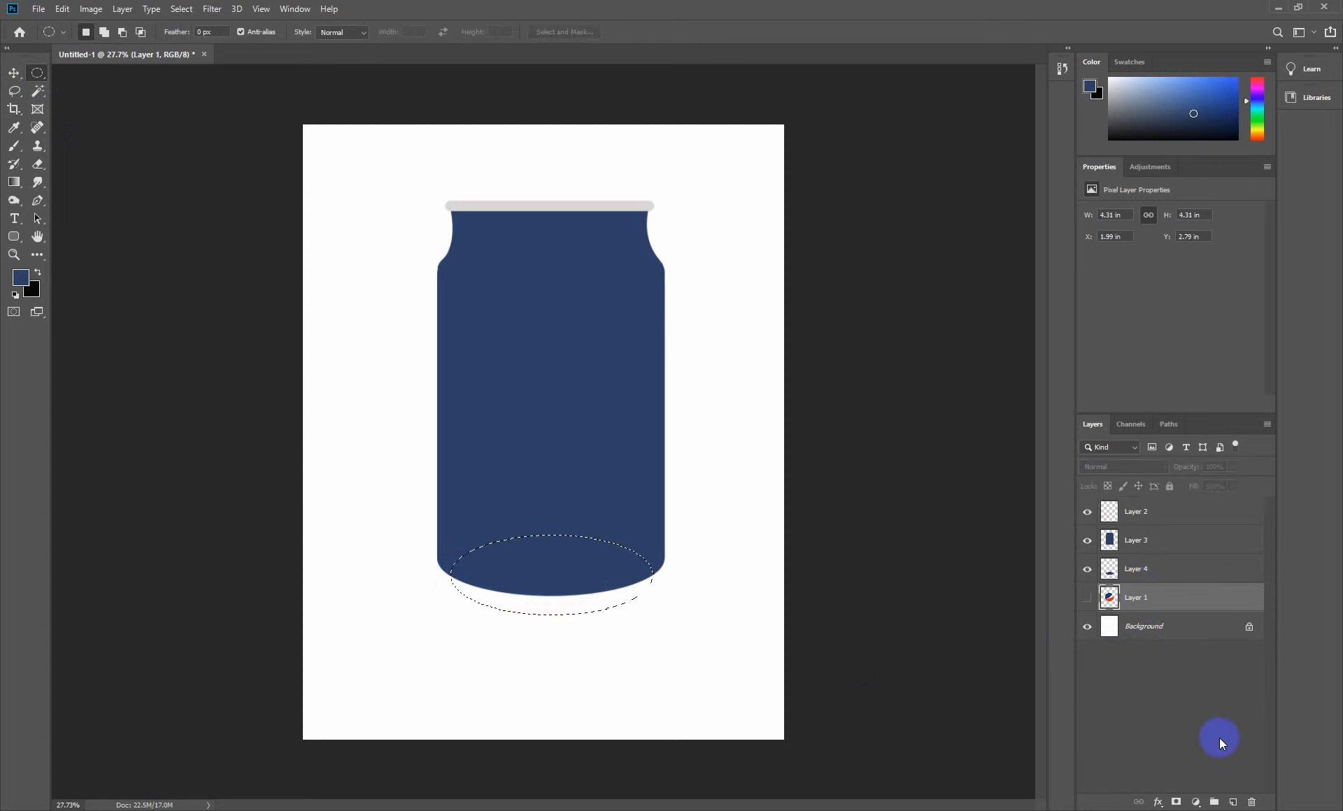
click(1235, 803)
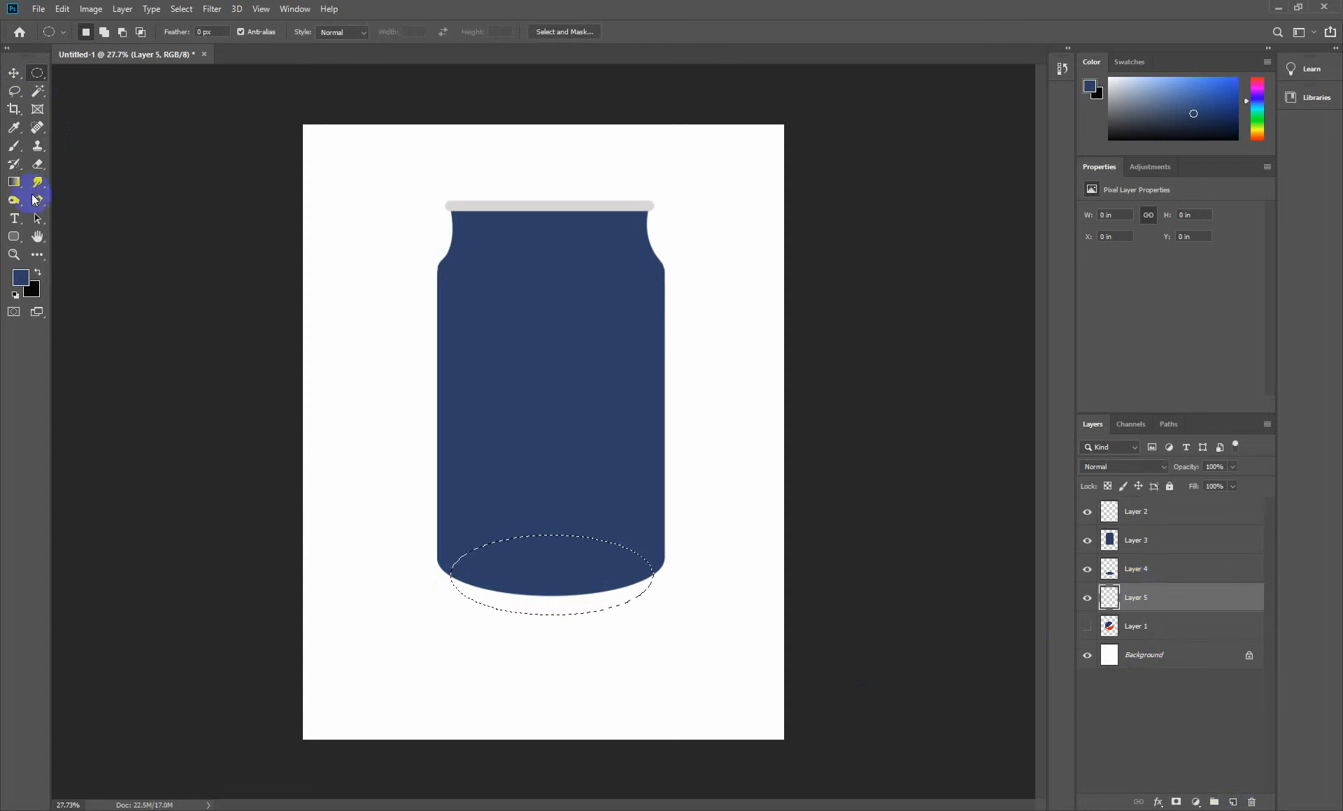
- Set the gradient to run from gray 8b8b8b through white ffffff to gray 8a8a8a, with the last stop at 100%
click(19, 186)
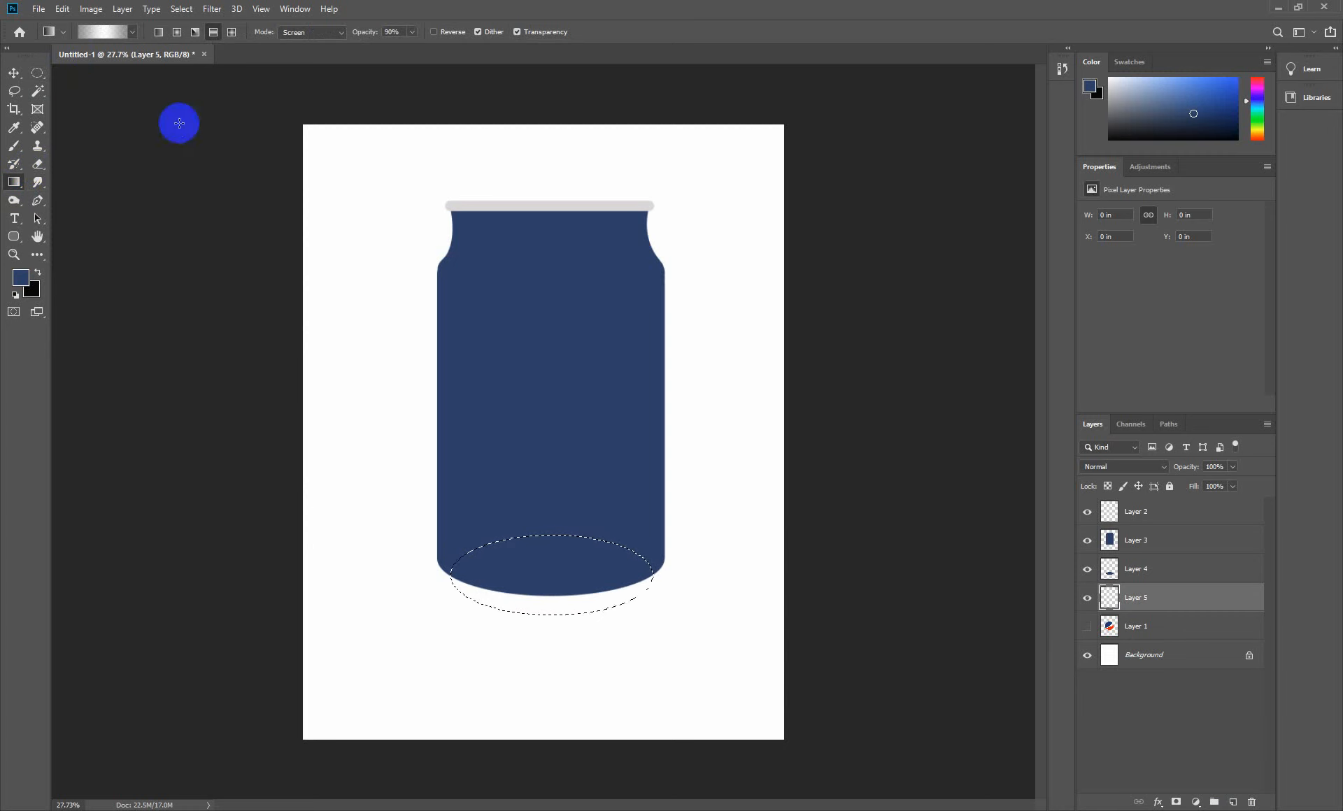
click(101, 32)
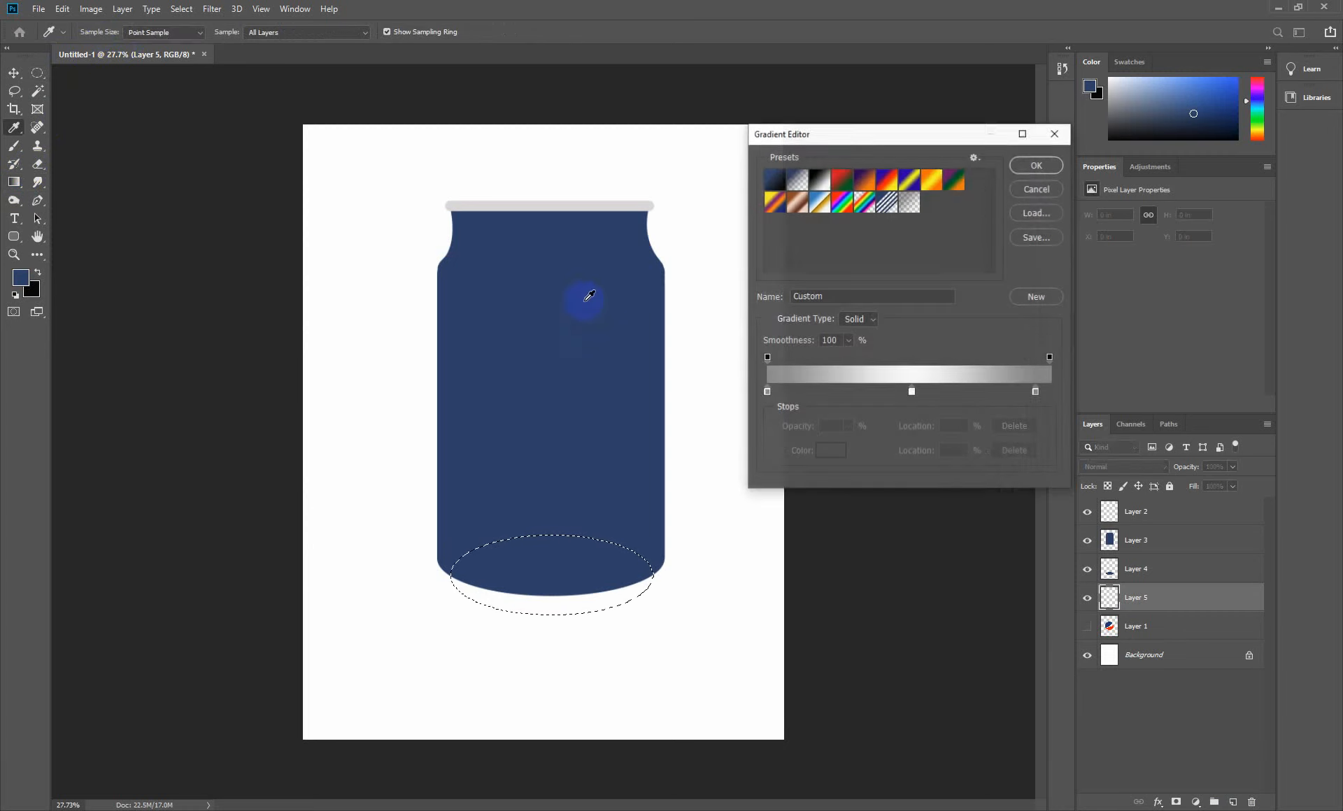
double_click(768, 392)
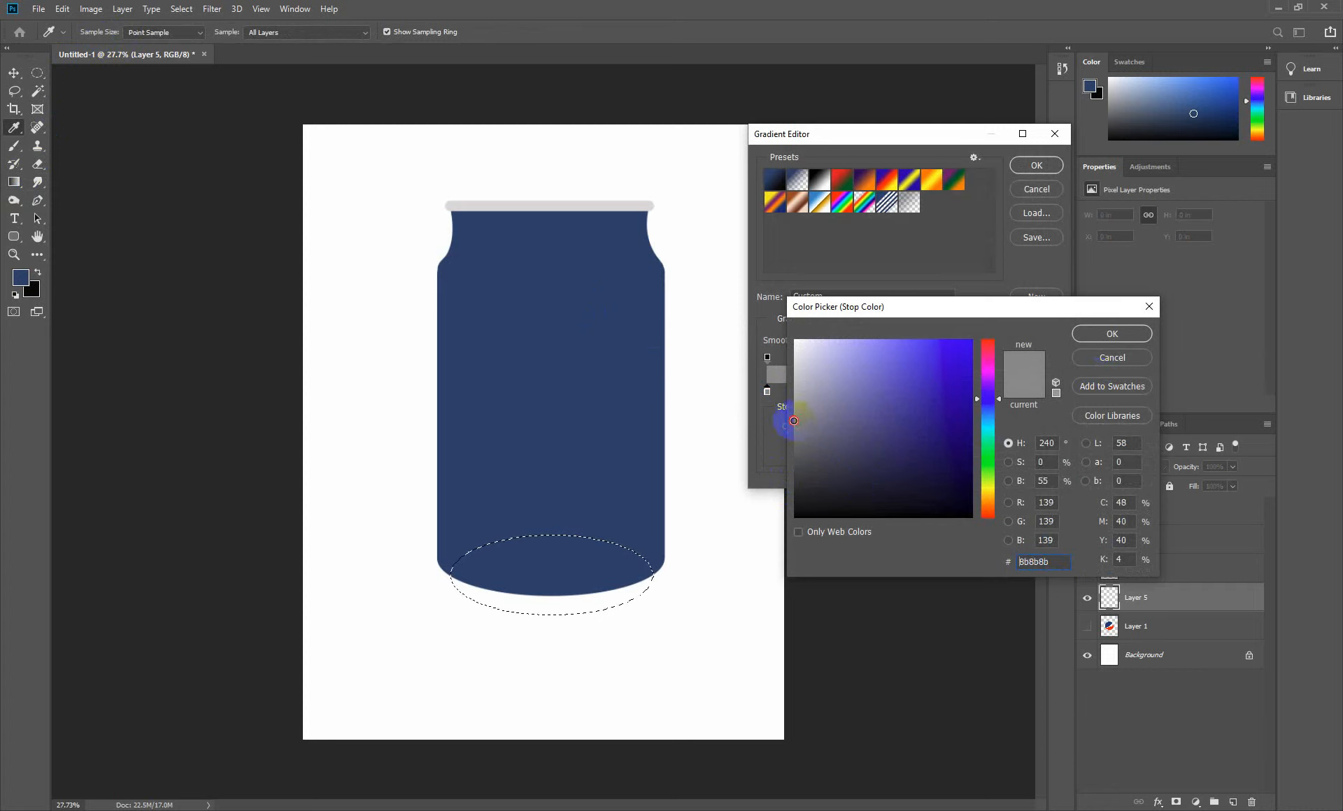
click(1095, 336)
double_click(911, 393)
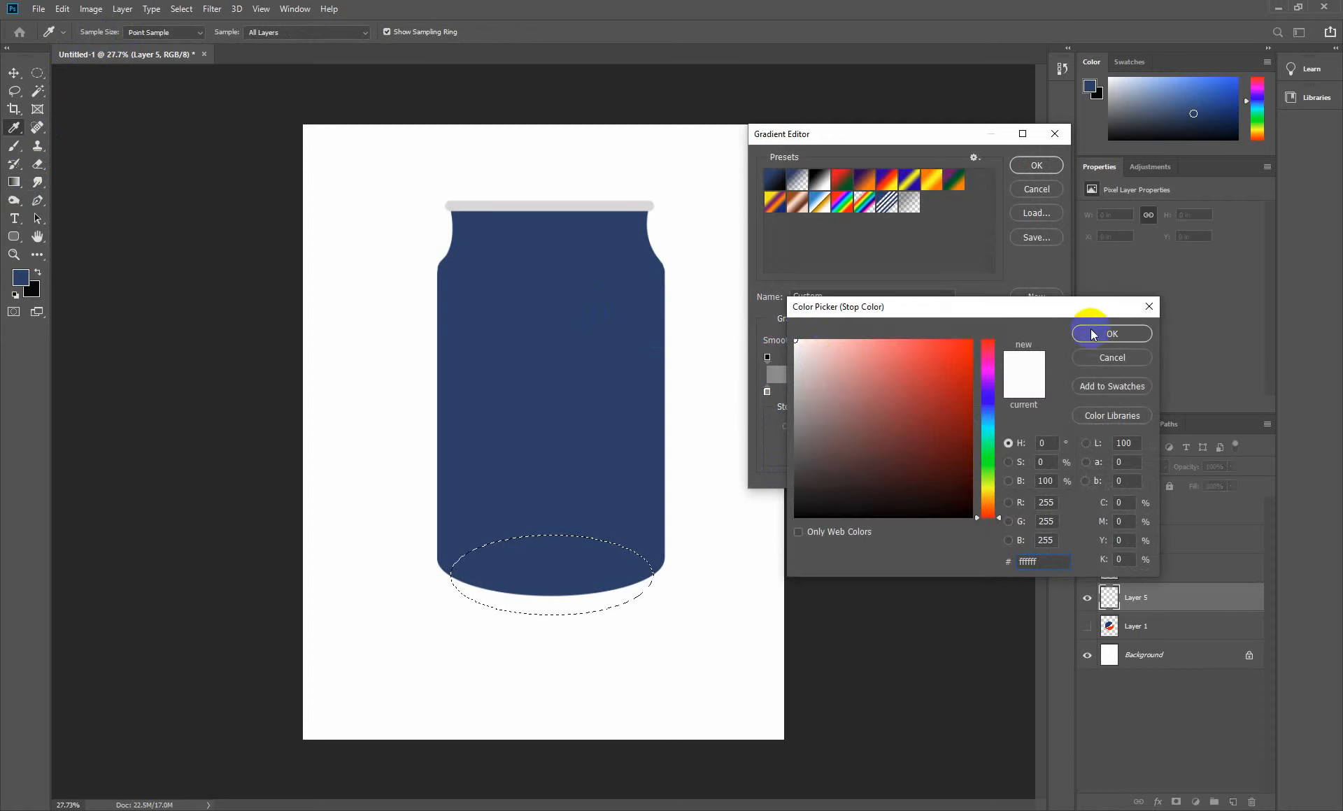
click(1094, 336)
drag(1038, 397, 1046, 396)
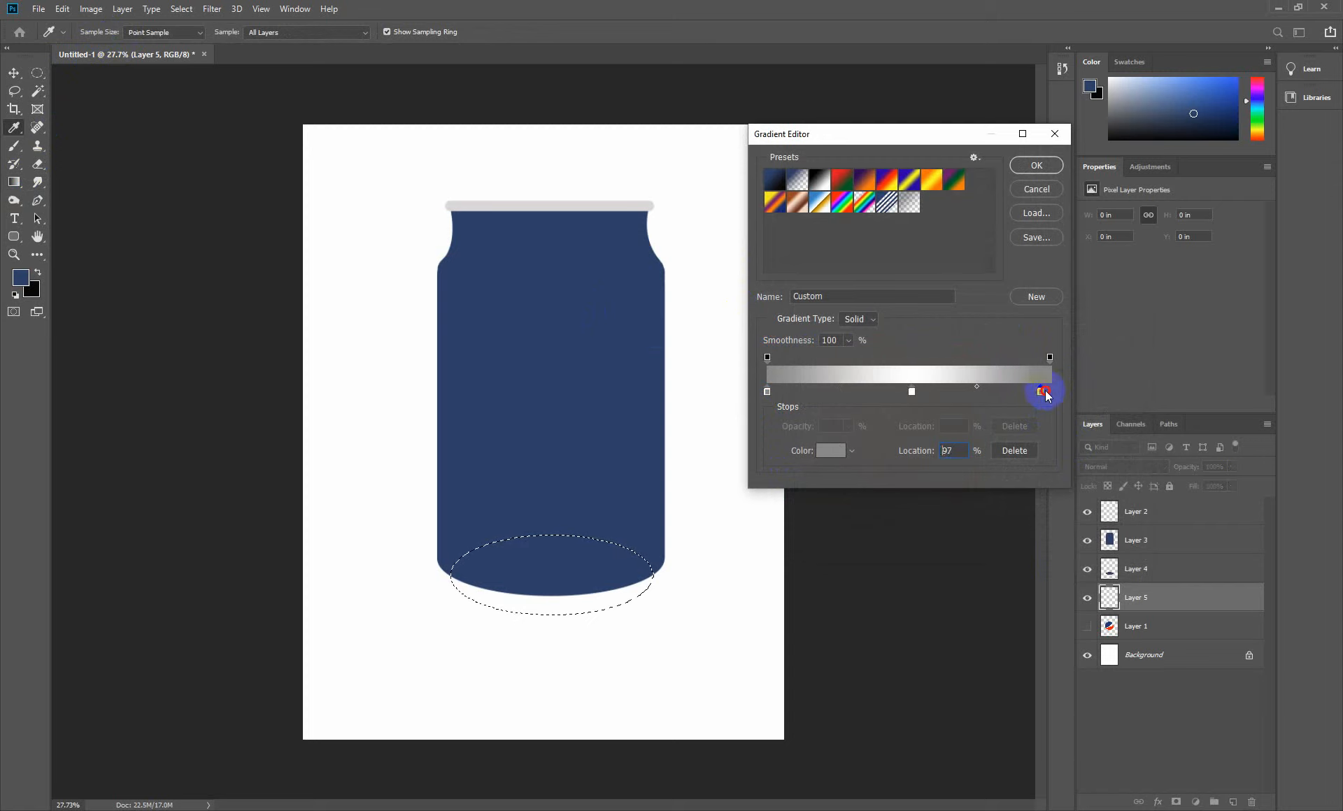
double_click(1050, 392)
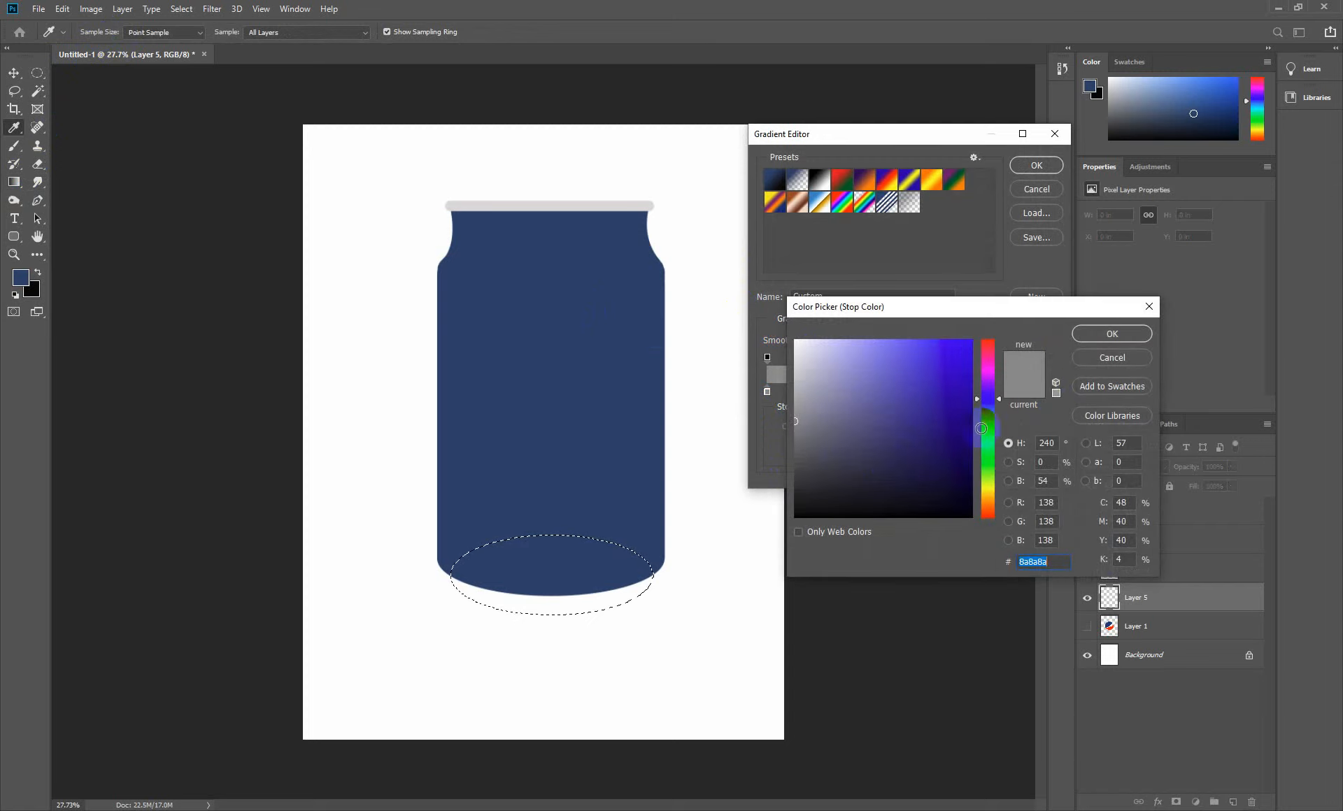
click(1107, 333)
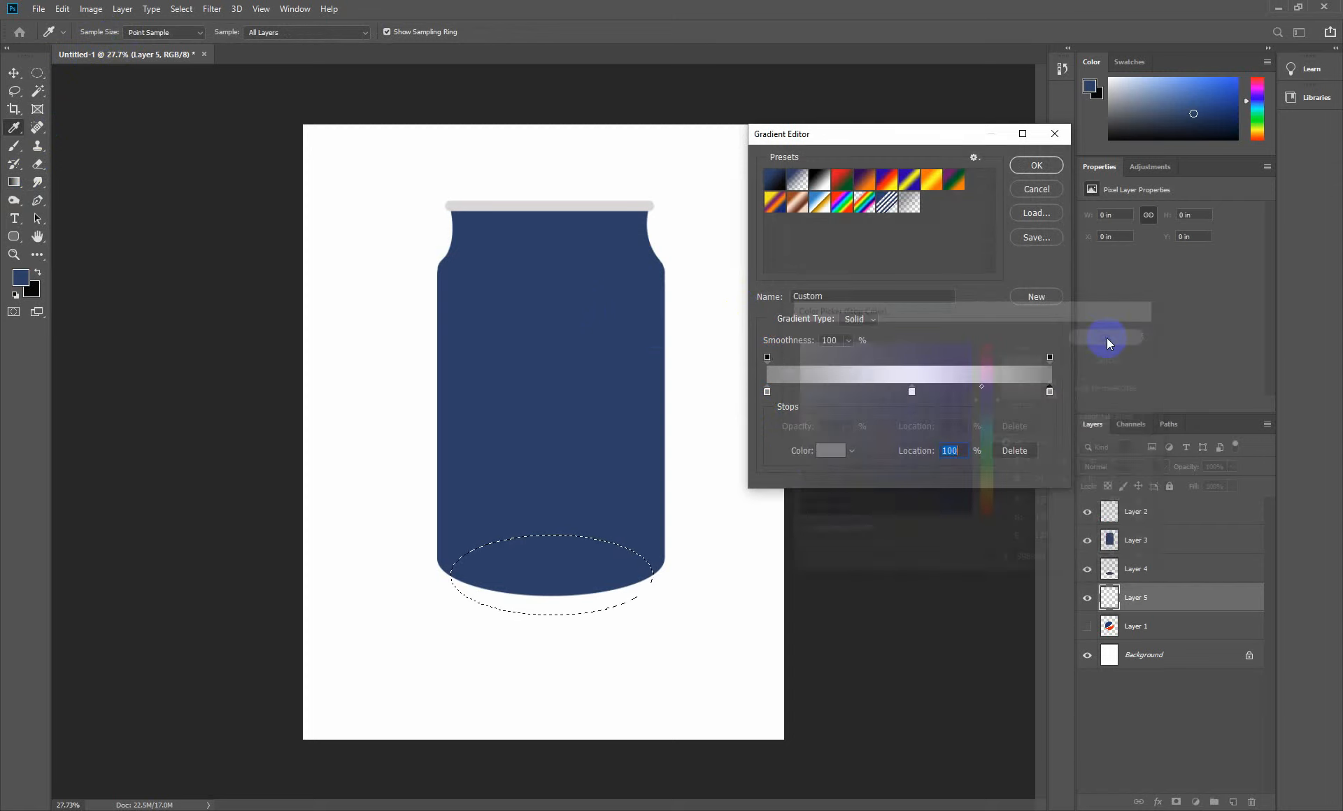
click(1034, 170)
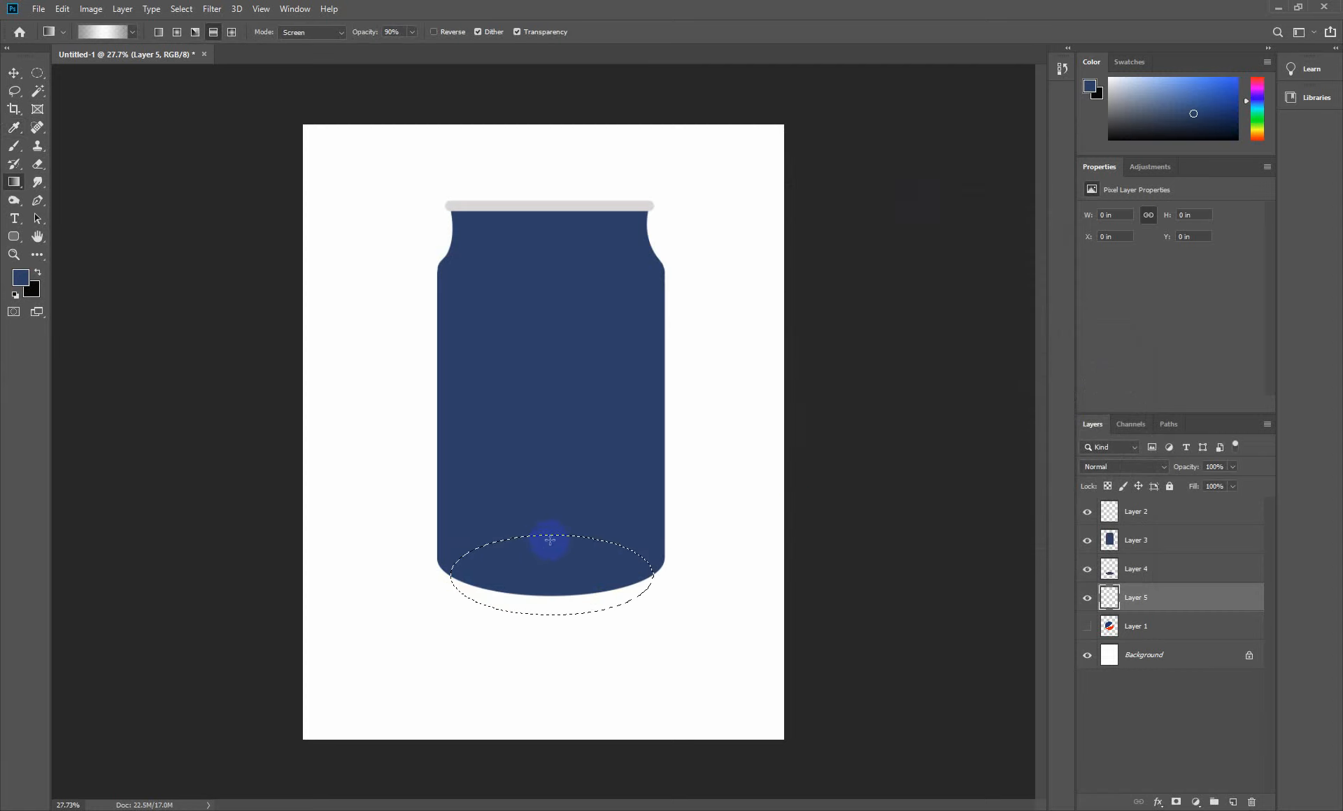
- Try a short vertical gradient in the base ellipse and, after deselecting, shift the shape slightly upward
drag(554, 605, 556, 624)
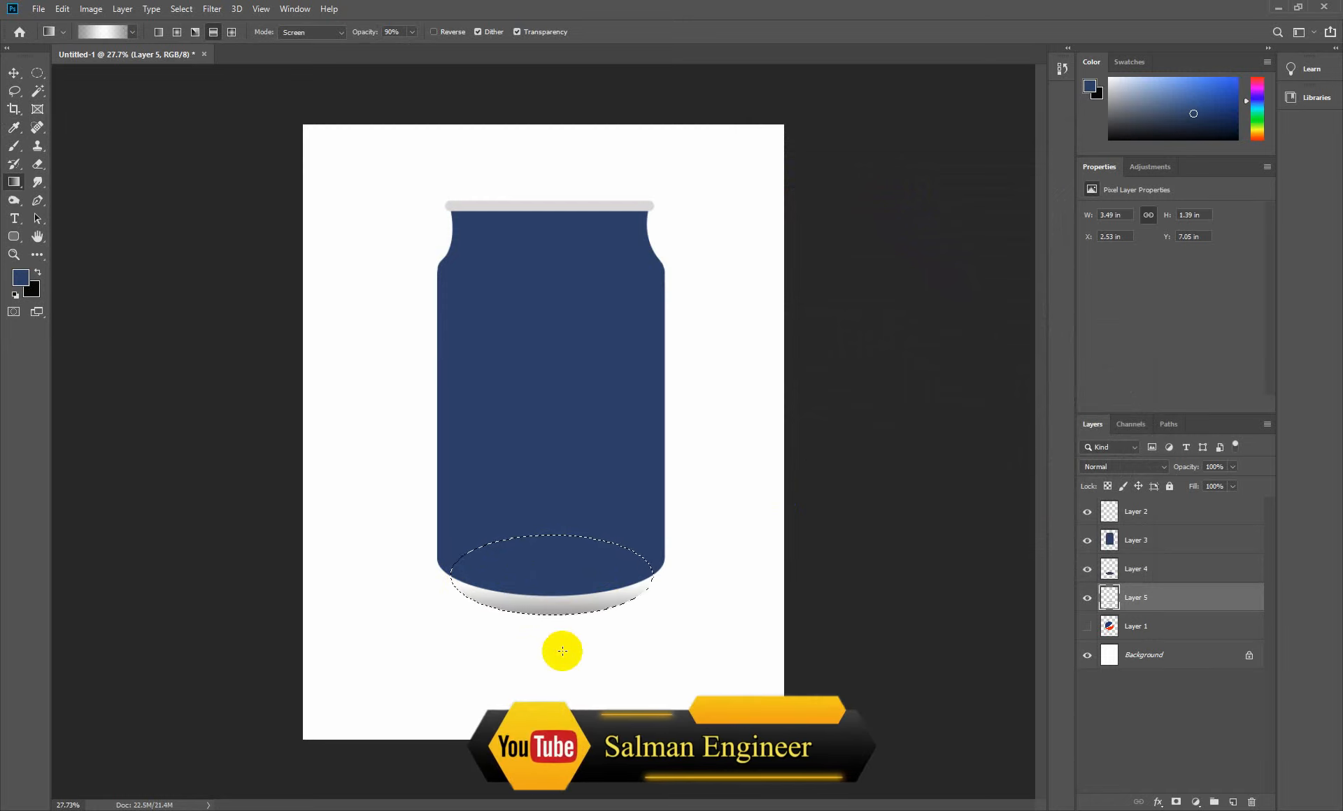
key(ctrl+d)
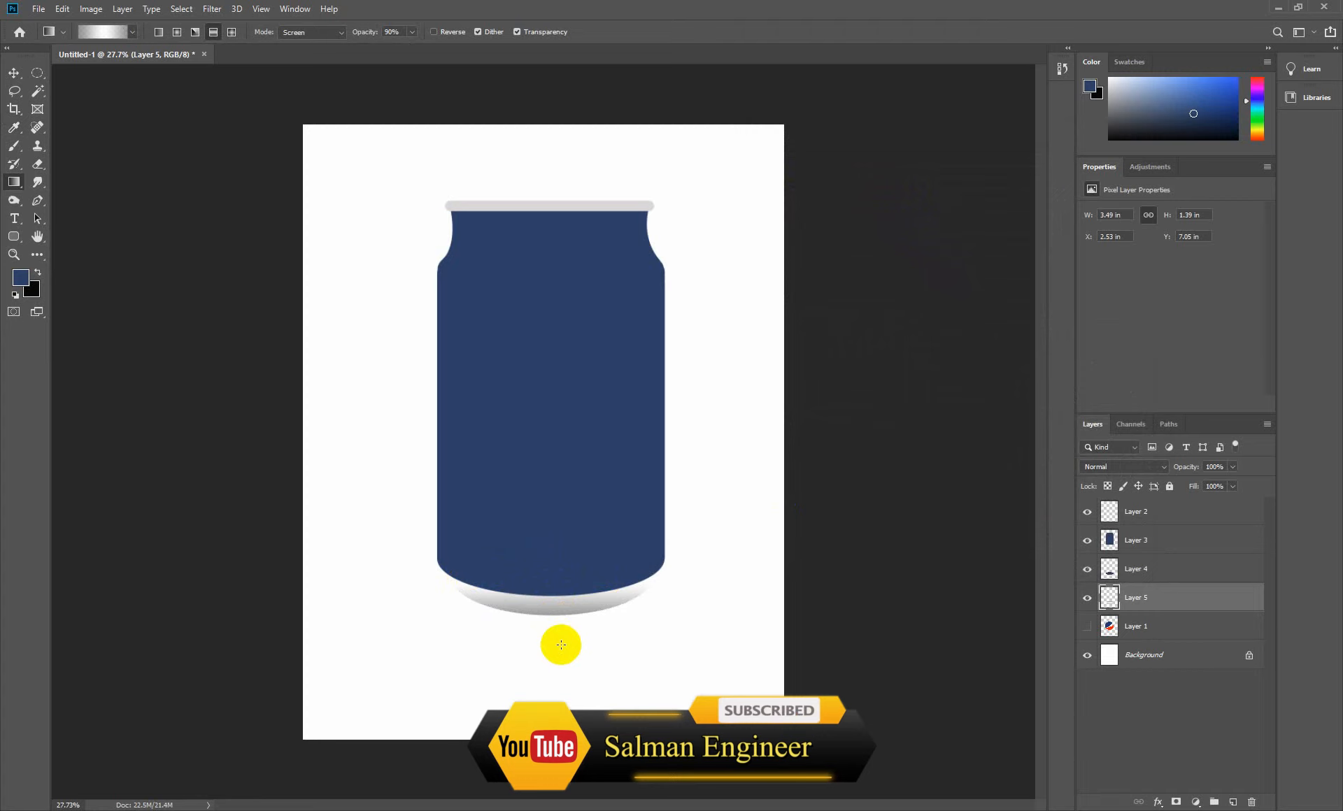
key(v)
drag(569, 609, 569, 603)
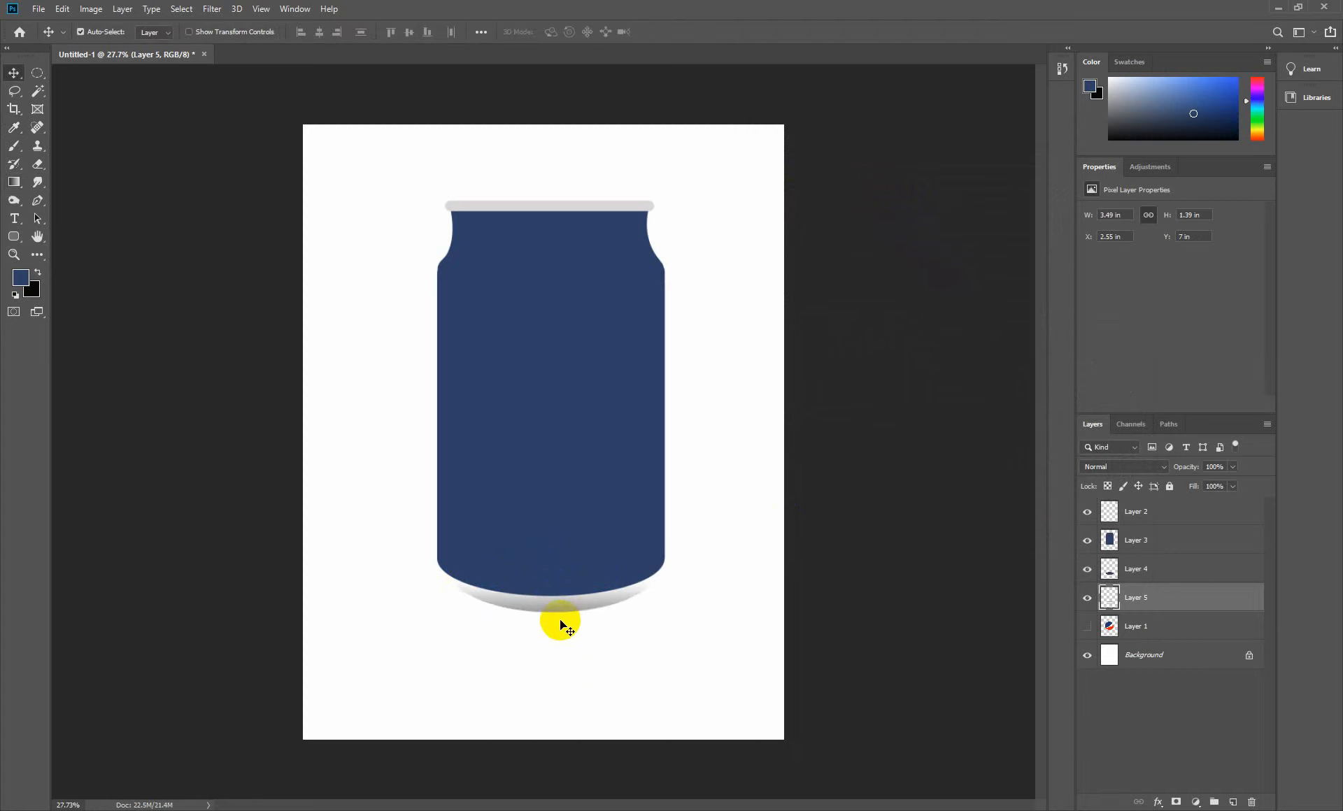
- Undo the shift, the deselection and the vertical gradient of the base ellipse
key(ctrl+z)
key(ctrl+z)
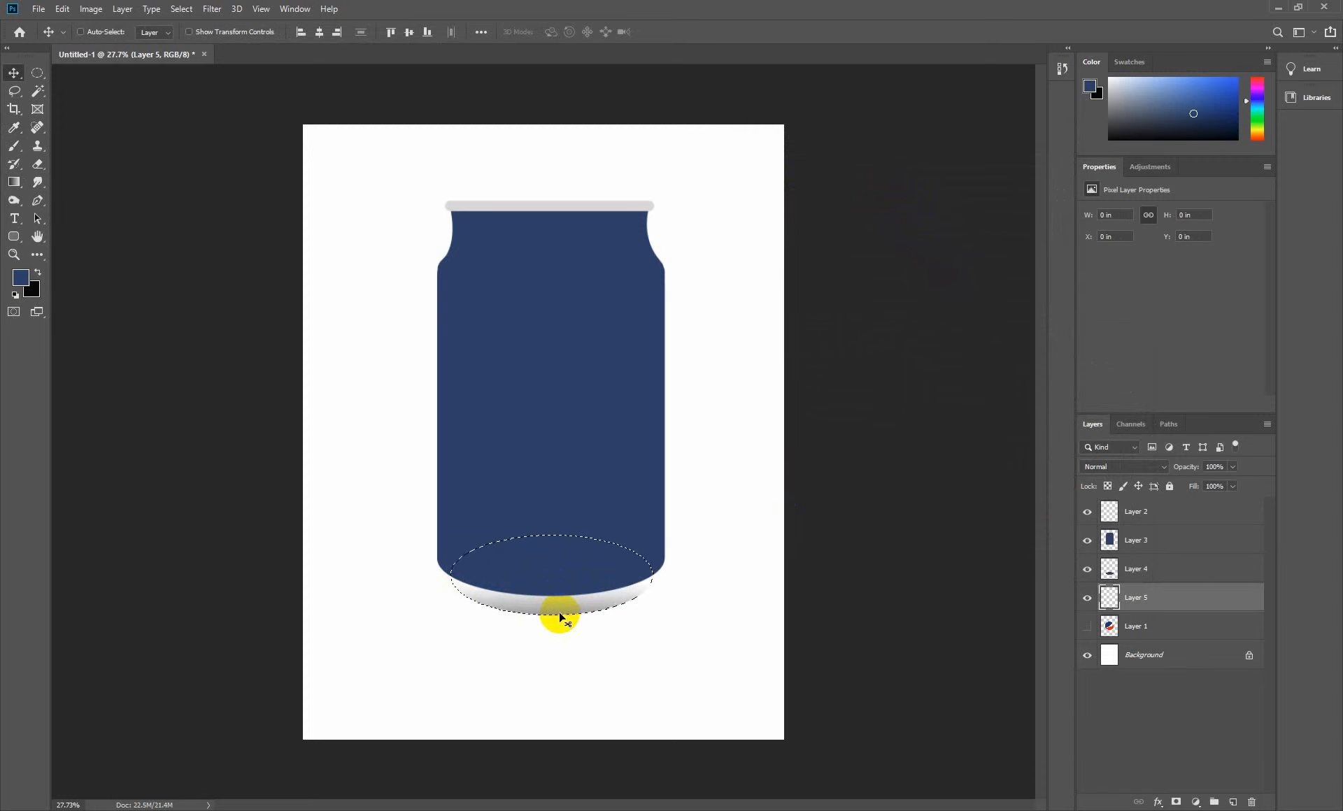
key(ctrl+z)
- Fill the elliptical base selection with the gray-white-gray gradient horizontally from its left edge to its right edge, and deselect it
click(14, 182)
drag(450, 578, 653, 575)
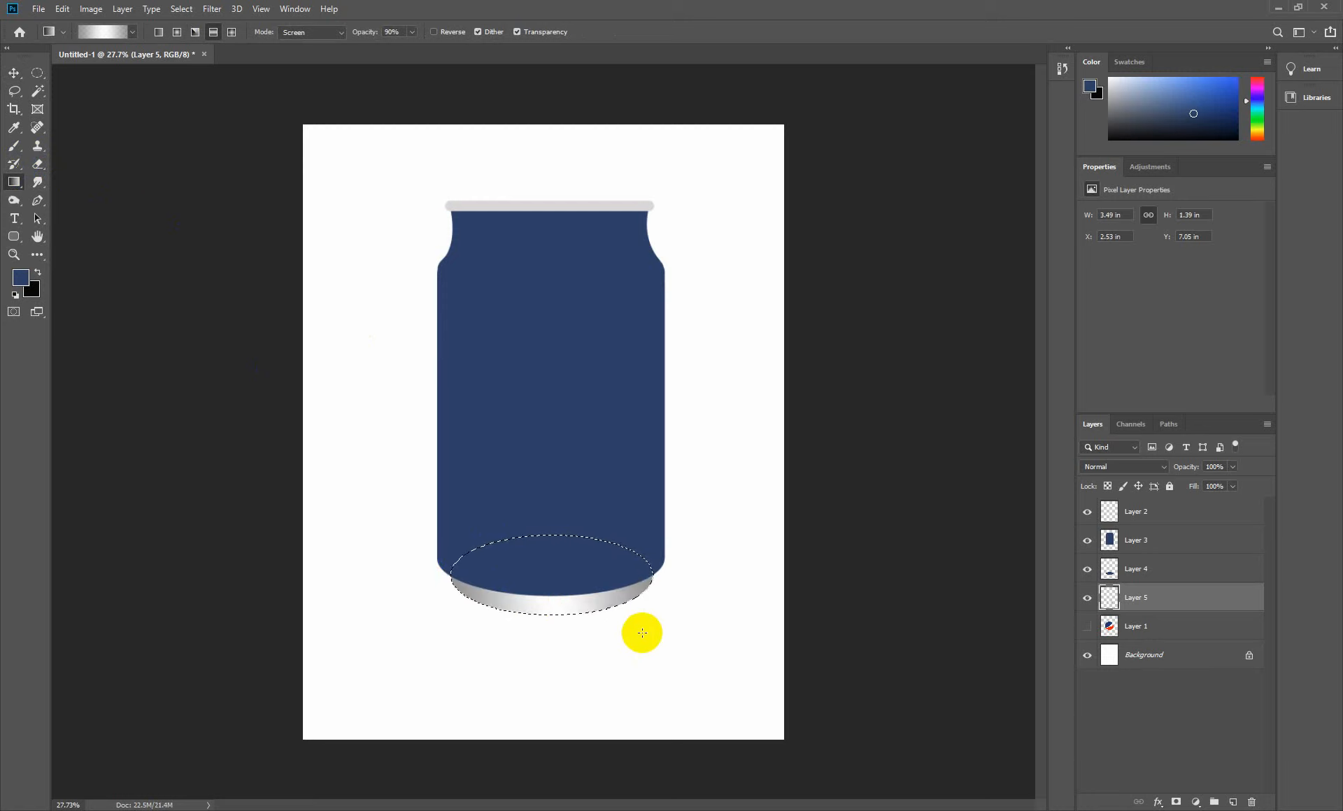
key(ctrl+d)
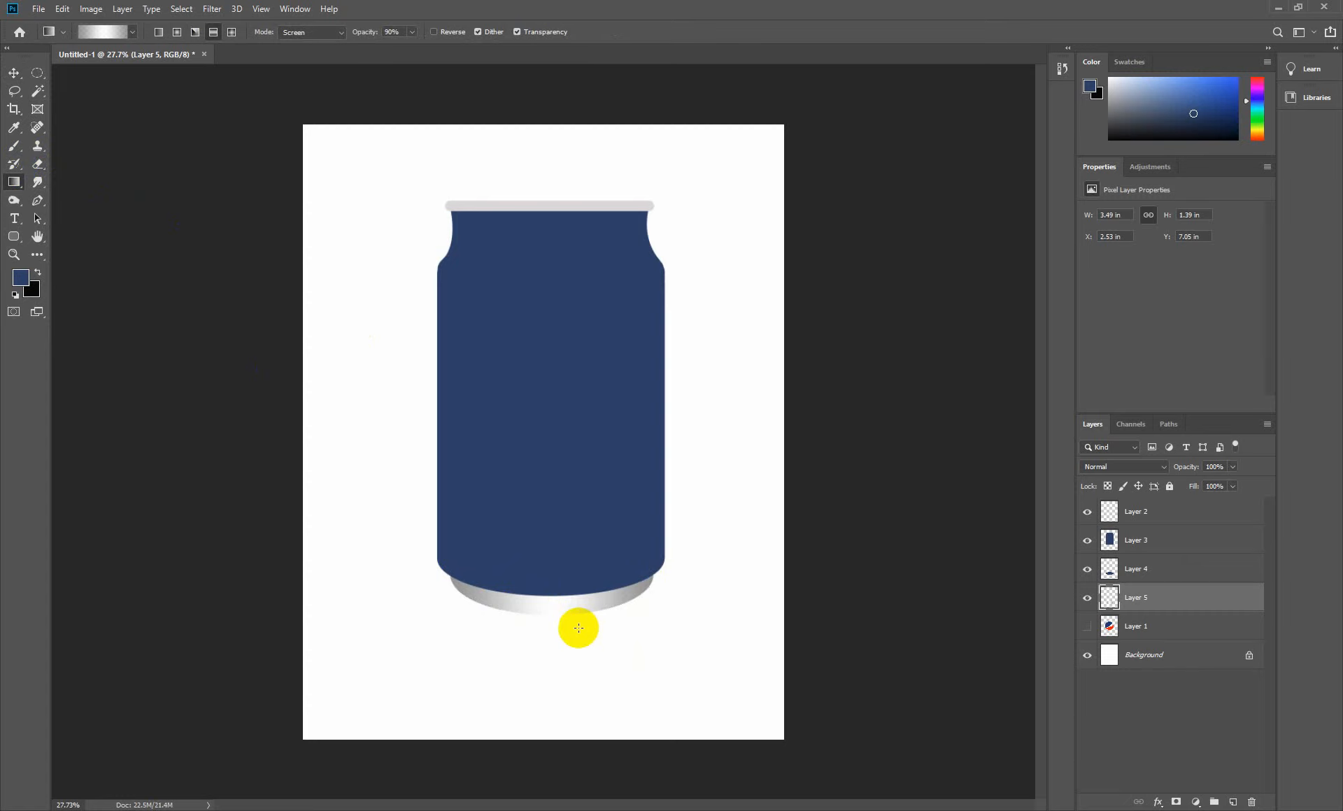
- Nudge the metallic base ellipse up to Y 6.93 in, leaving a thinner strip below the blue body
key(v)
key(Up)
key(Up)
key(Up)
key(Up)
key(Up)
key(Up)
key(Up)
key(Up)
key(Up)
key(Up)
key(Up)
key(Up)
key(Up)
key(Up)
key(Up)
key(Up)
key(Up)
key(Up)
key(Up)
key(Up)
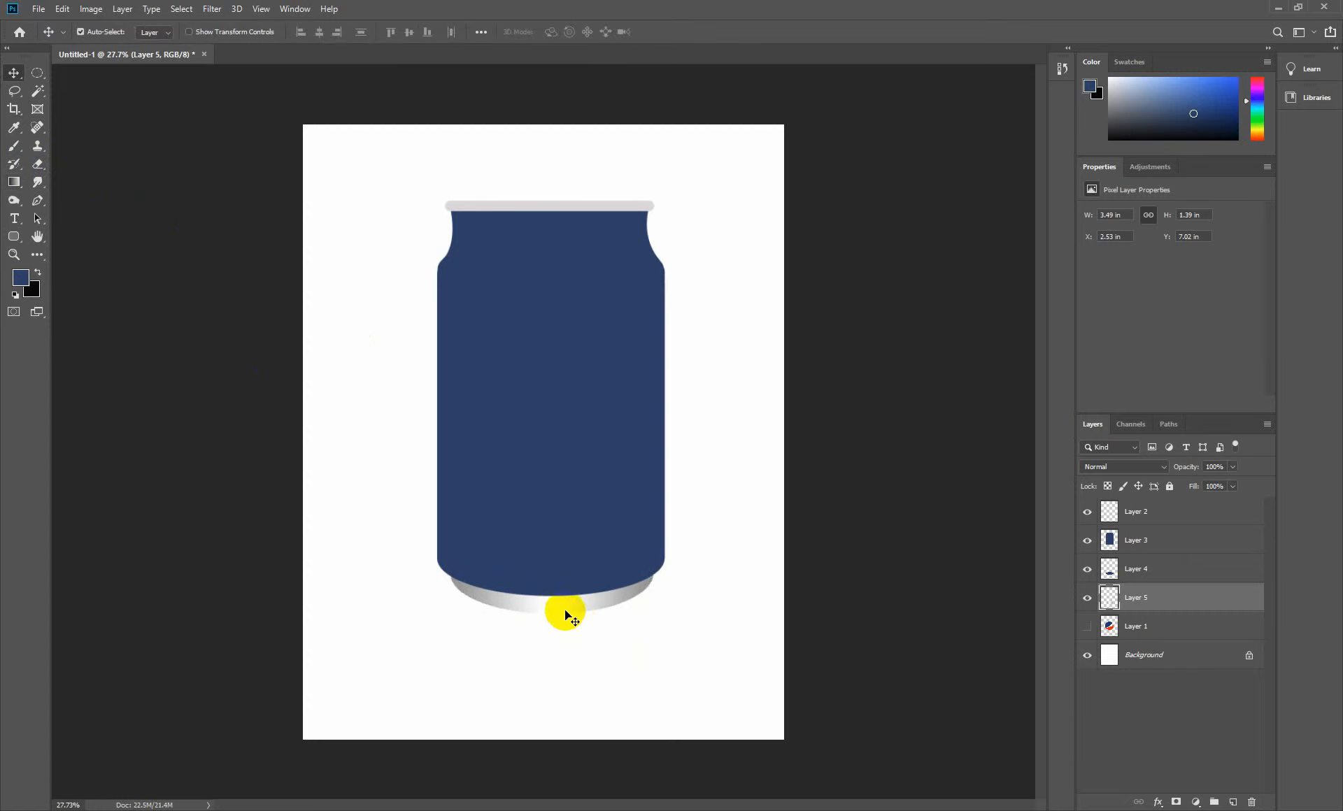
key(Up)
key(Up)
key(Up)
key(Up)
key(Up)
key(Up)
key(Up)
key(Up)
key(Up)
key(Up)
key(Up)
key(Up)
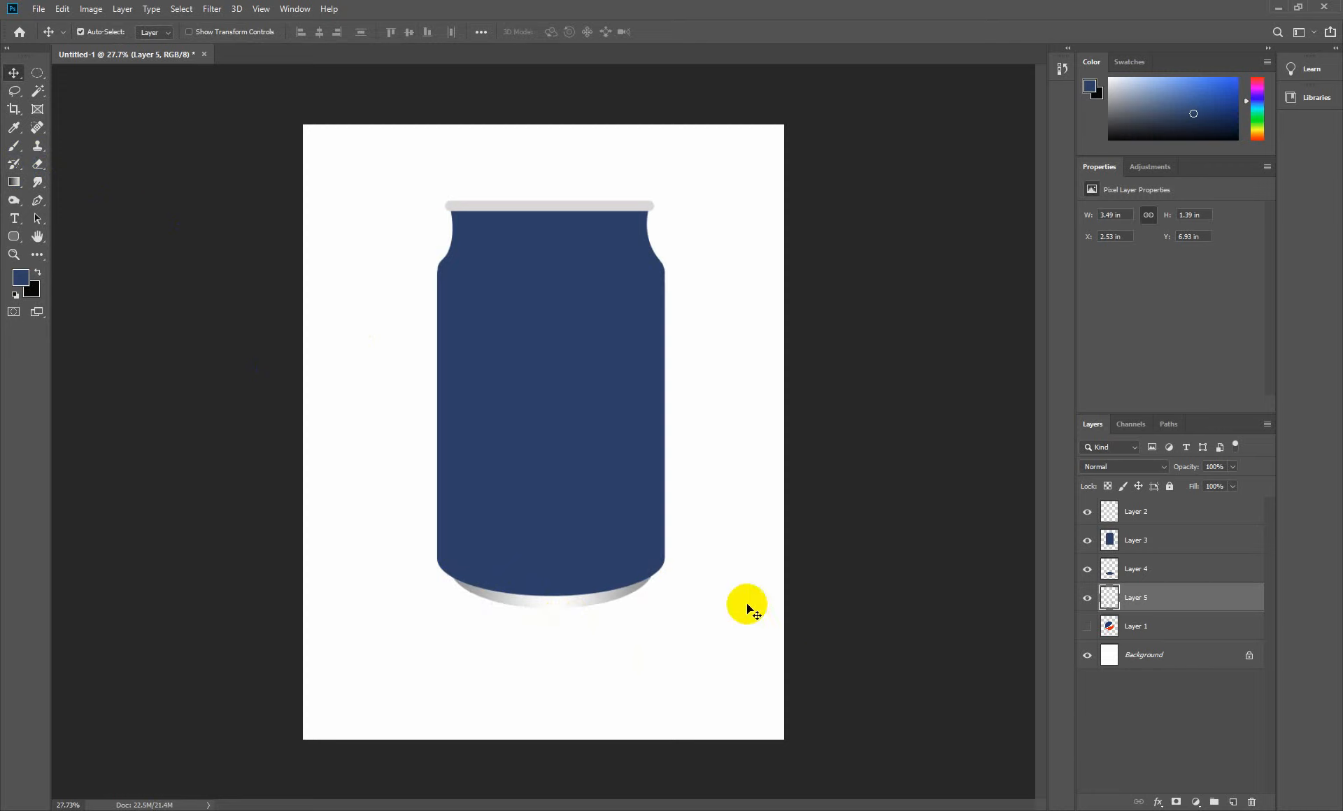
- Select all four can layers and move the whole can slightly down and left to centre it on the canvas
drag(381, 162, 744, 615)
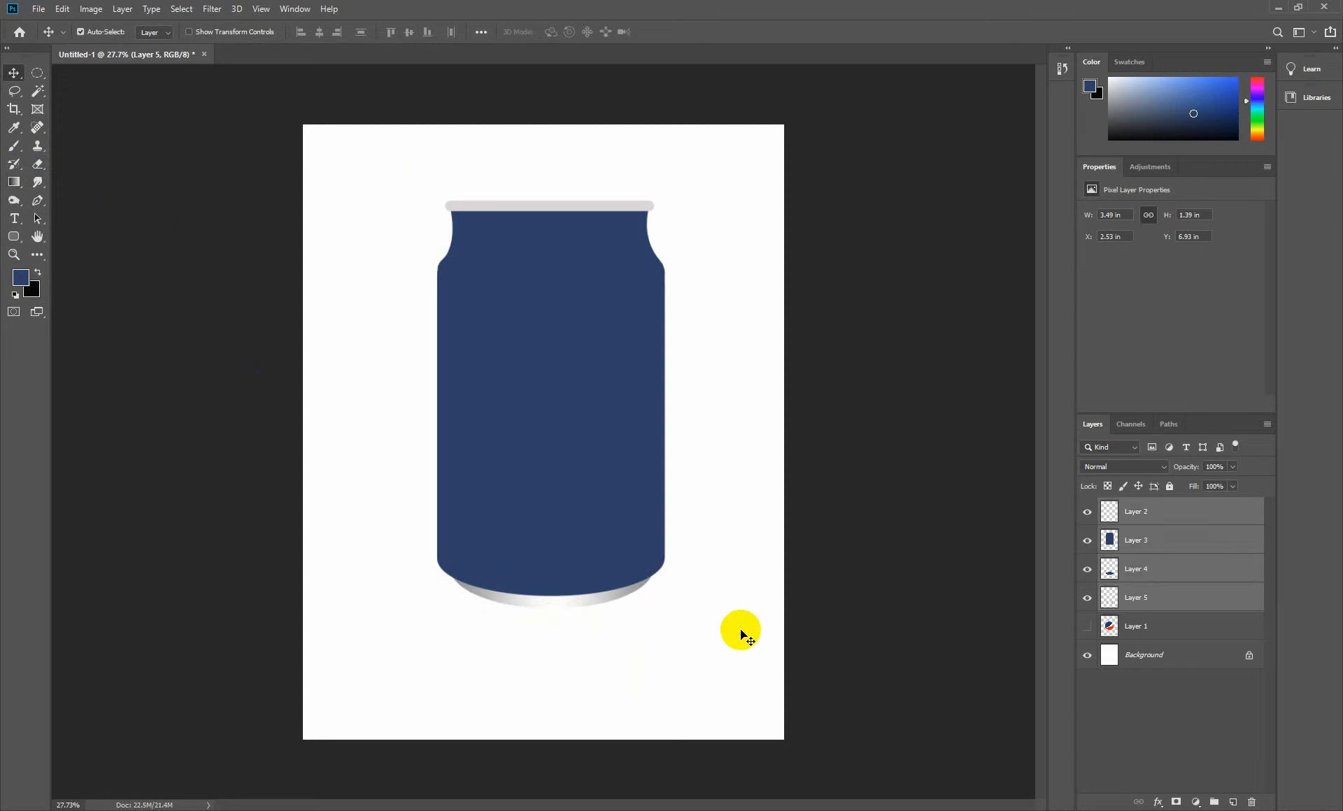
drag(589, 473, 584, 480)
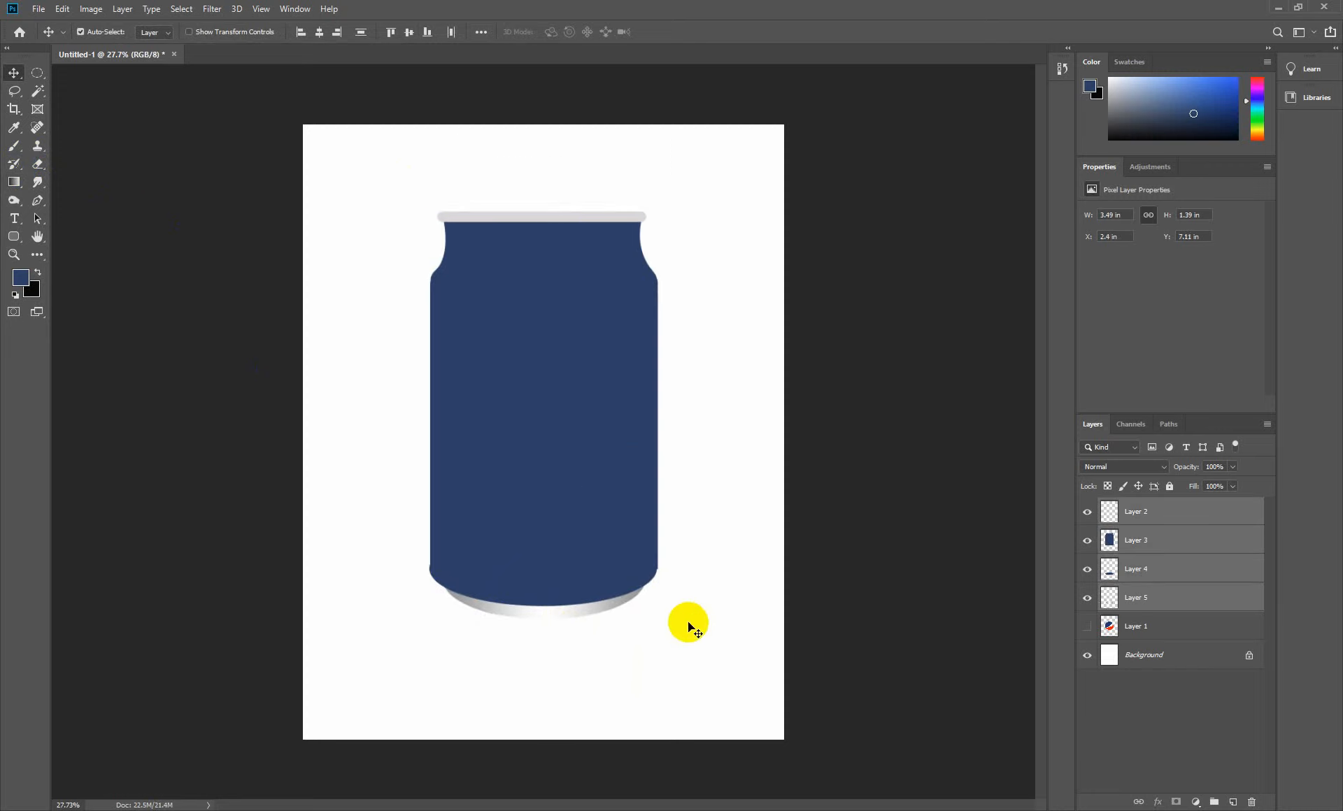
click(687, 621)
- Fill the Background layer with bright blue #0062ff
click(1122, 660)
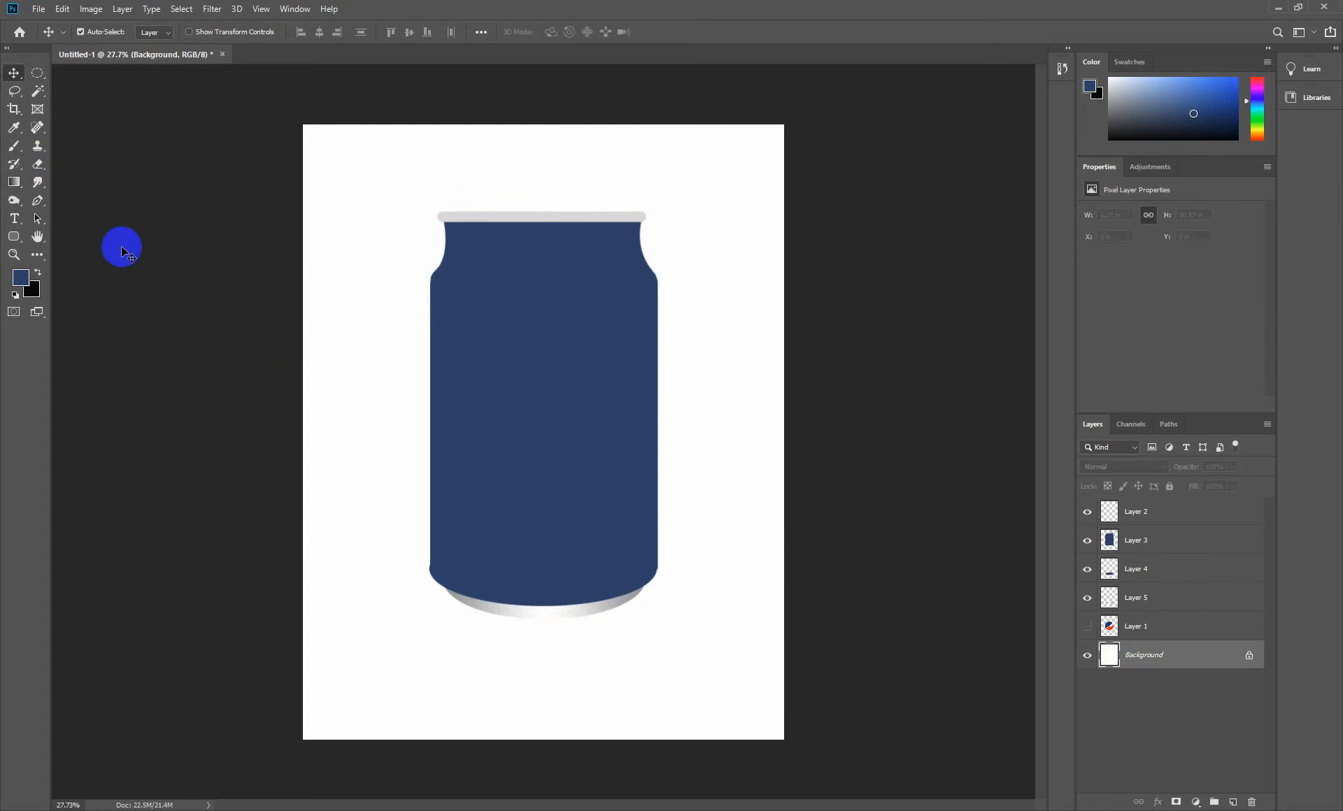
click(21, 279)
drag(927, 420, 1004, 334)
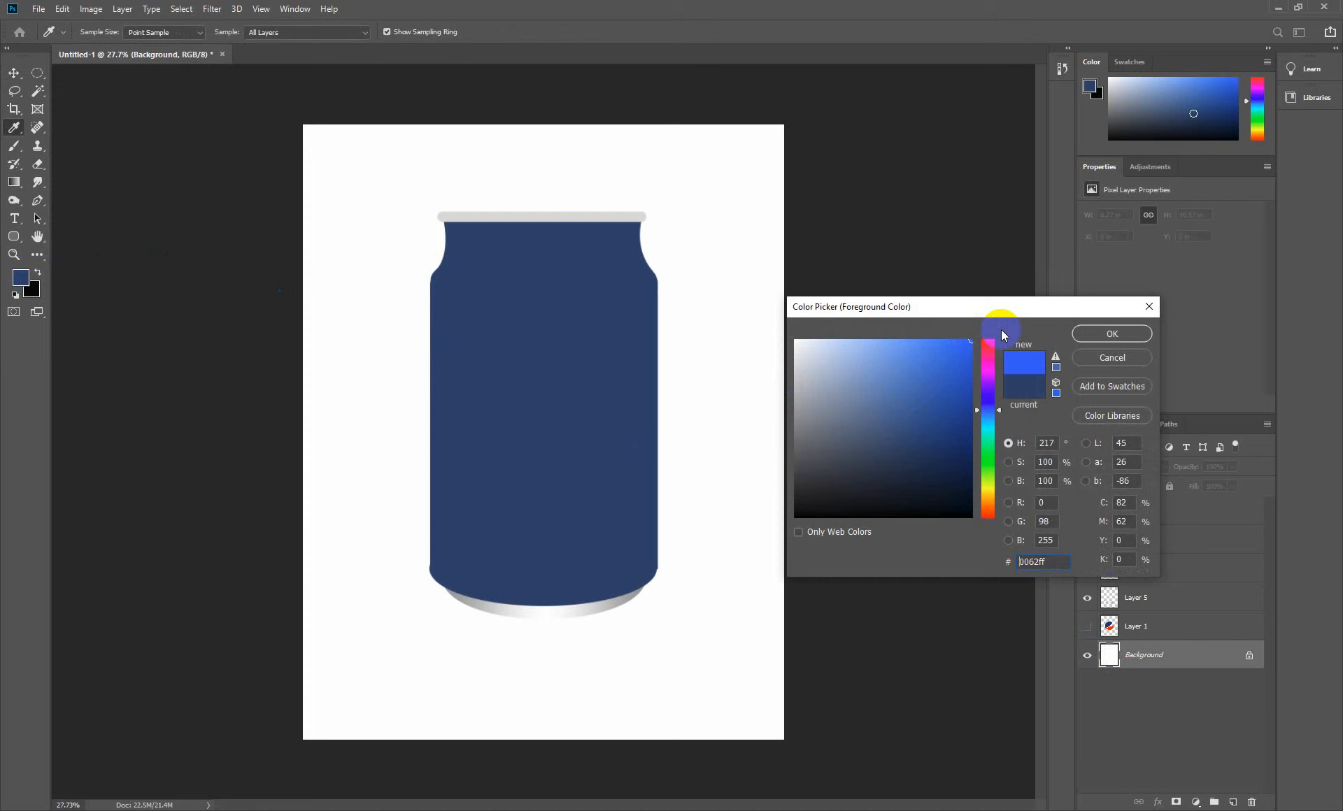
click(1084, 334)
key(alt+BackSpace)
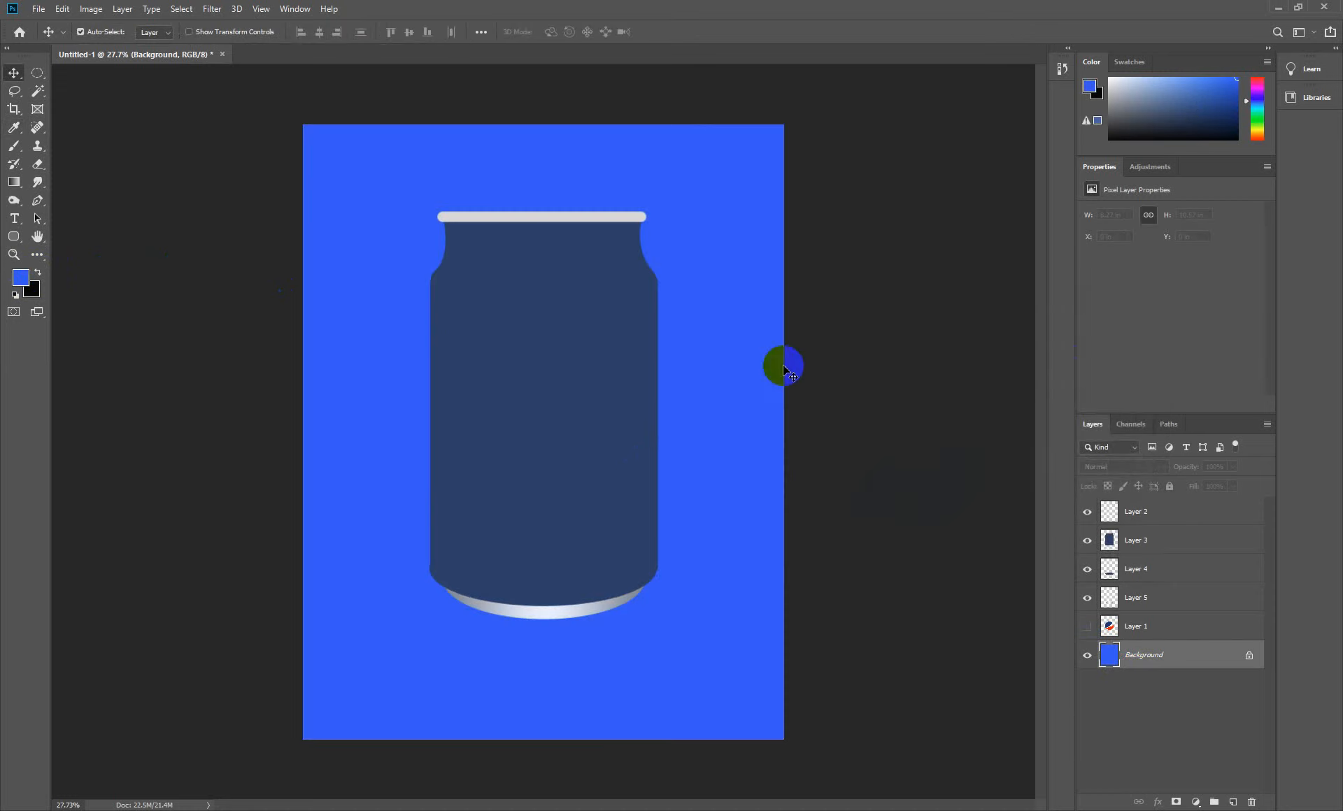
click(585, 417)
drag(584, 414, 591, 412)
key(ctrl+z)
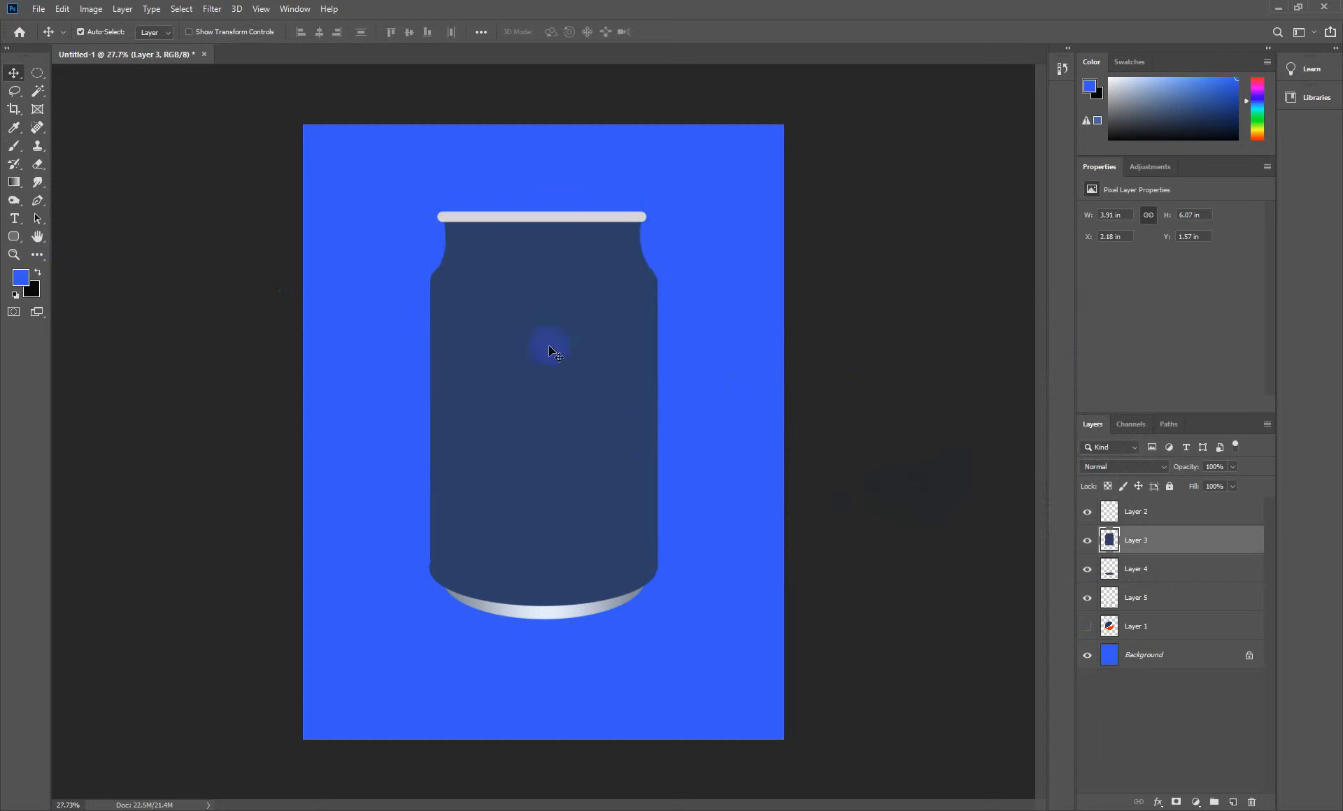
- Scale all can layers together to about 115% width and 110% height, and lower the can to the middle of the canvas
drag(399, 190, 693, 616)
key(ctrl+t)
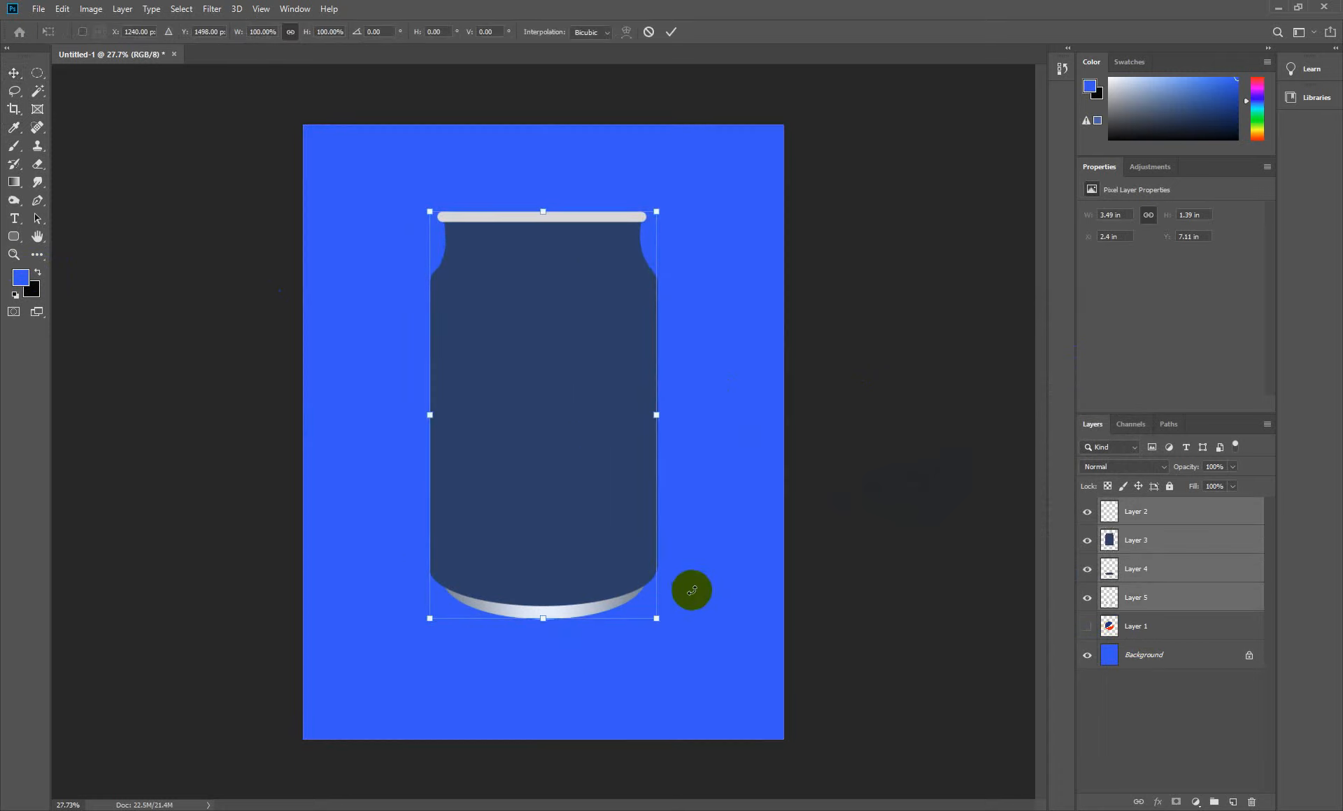
drag(543, 619, 551, 592)
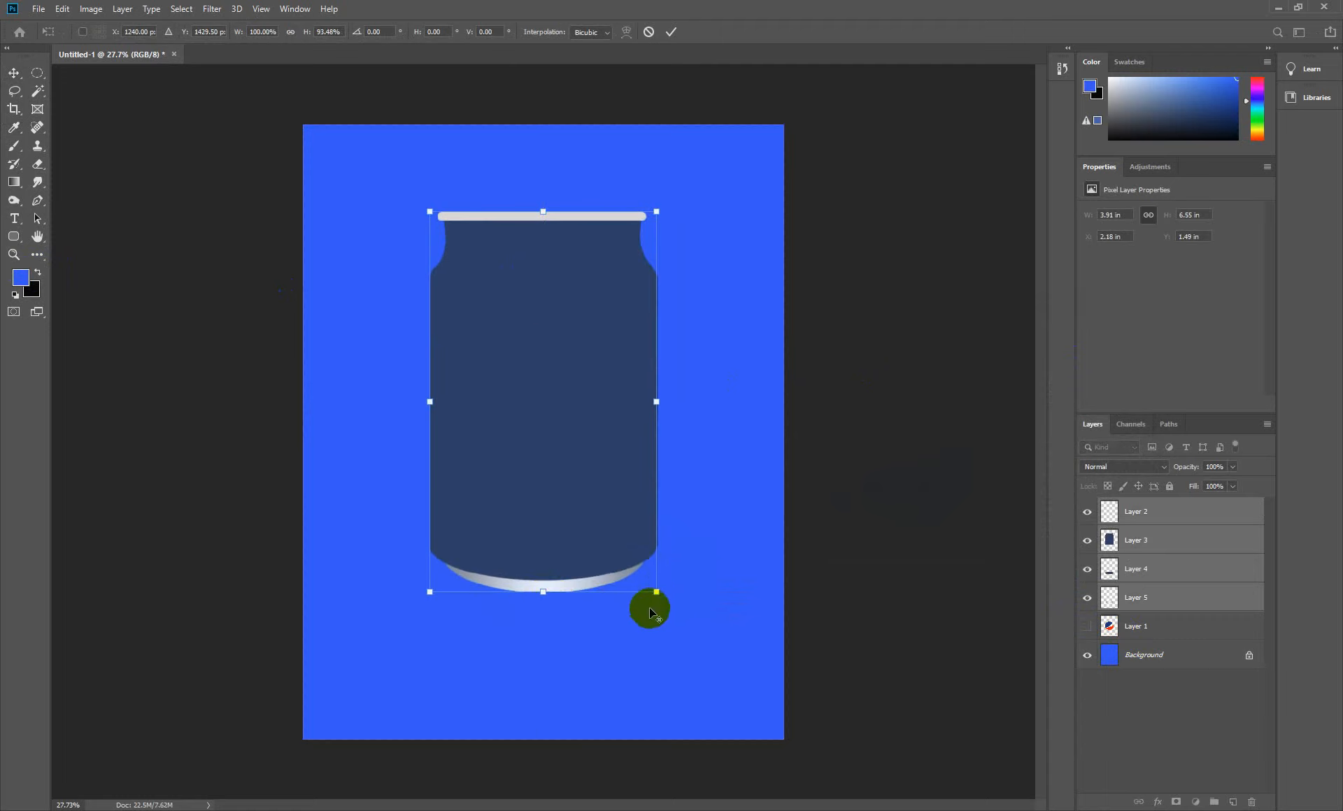
drag(653, 590, 678, 620)
drag(543, 182, 543, 174)
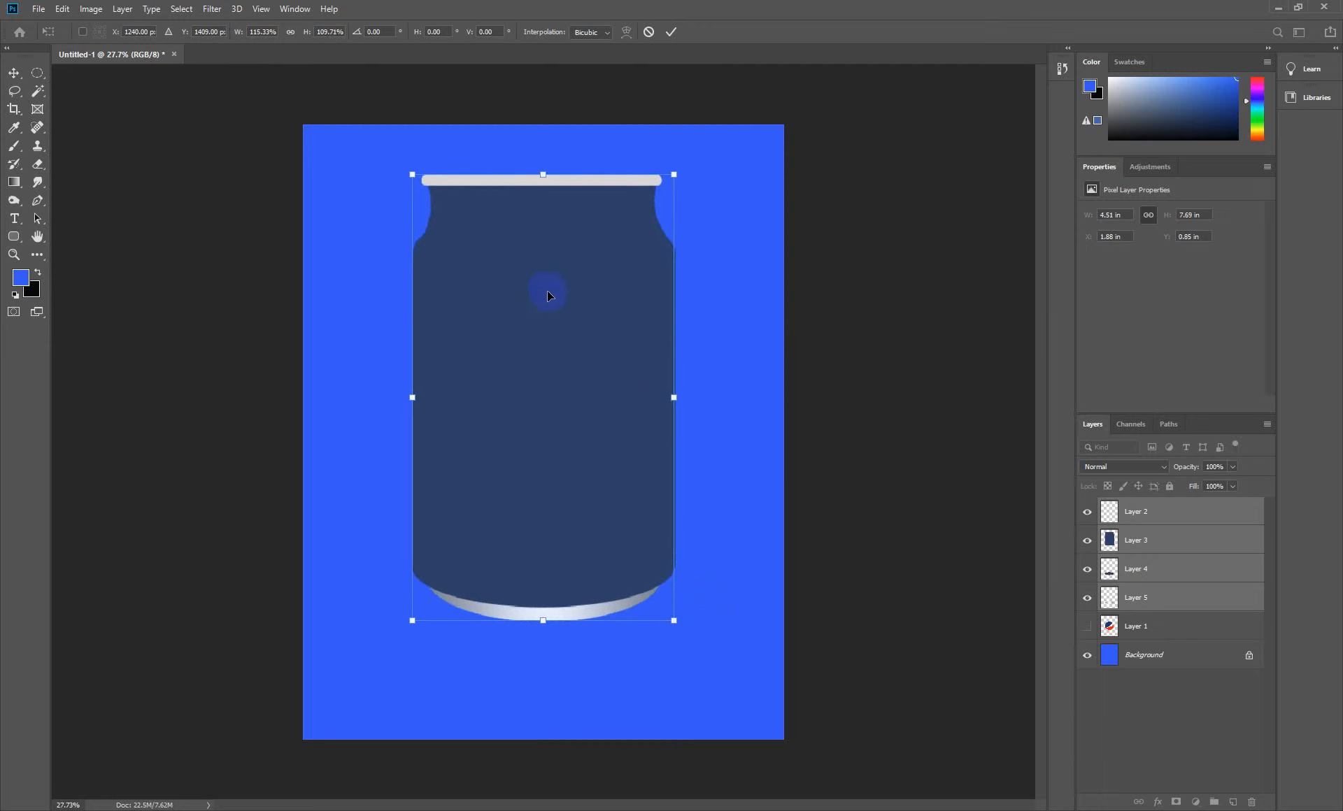
key(Return)
drag(555, 333, 556, 369)
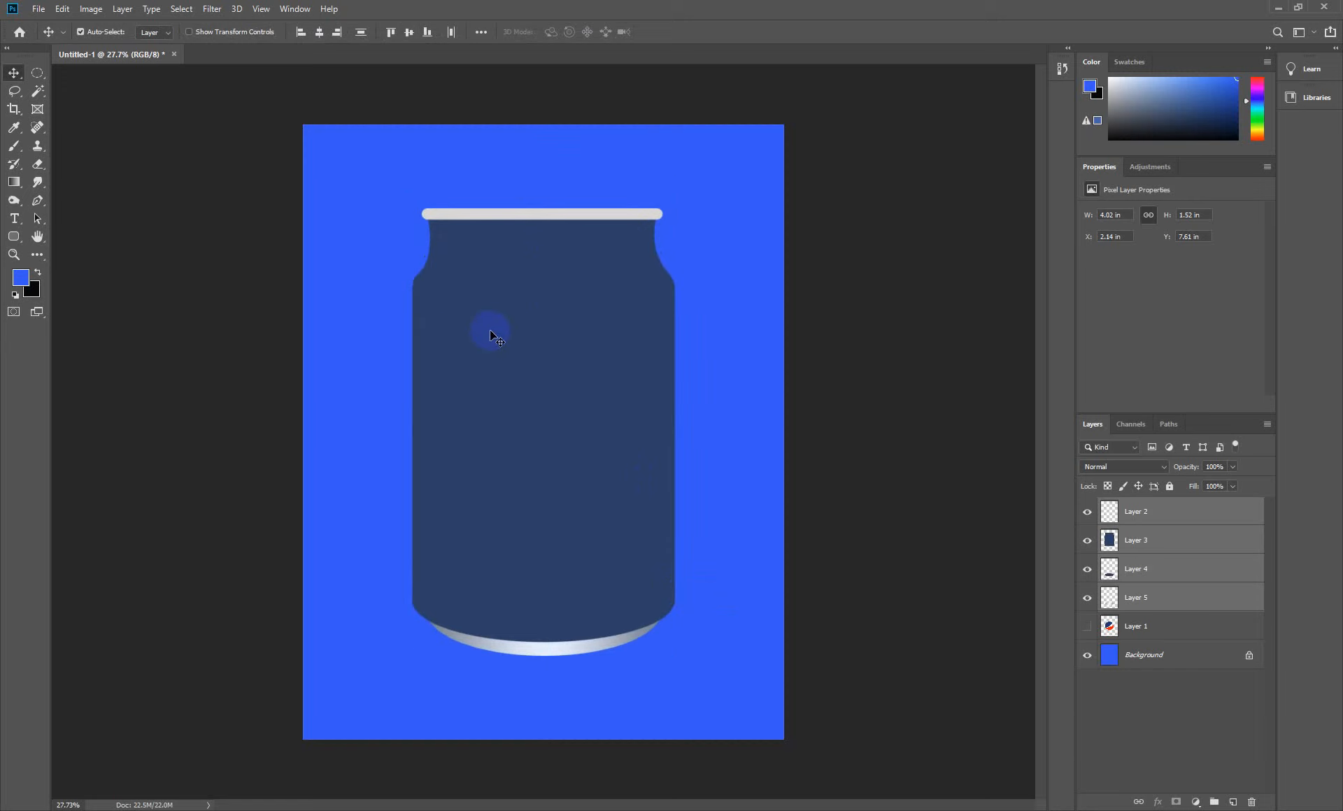
- Identify the can's part layers by toggling their visibility, and merge Layer 4 with the blue body on Layer 3
click(1090, 514)
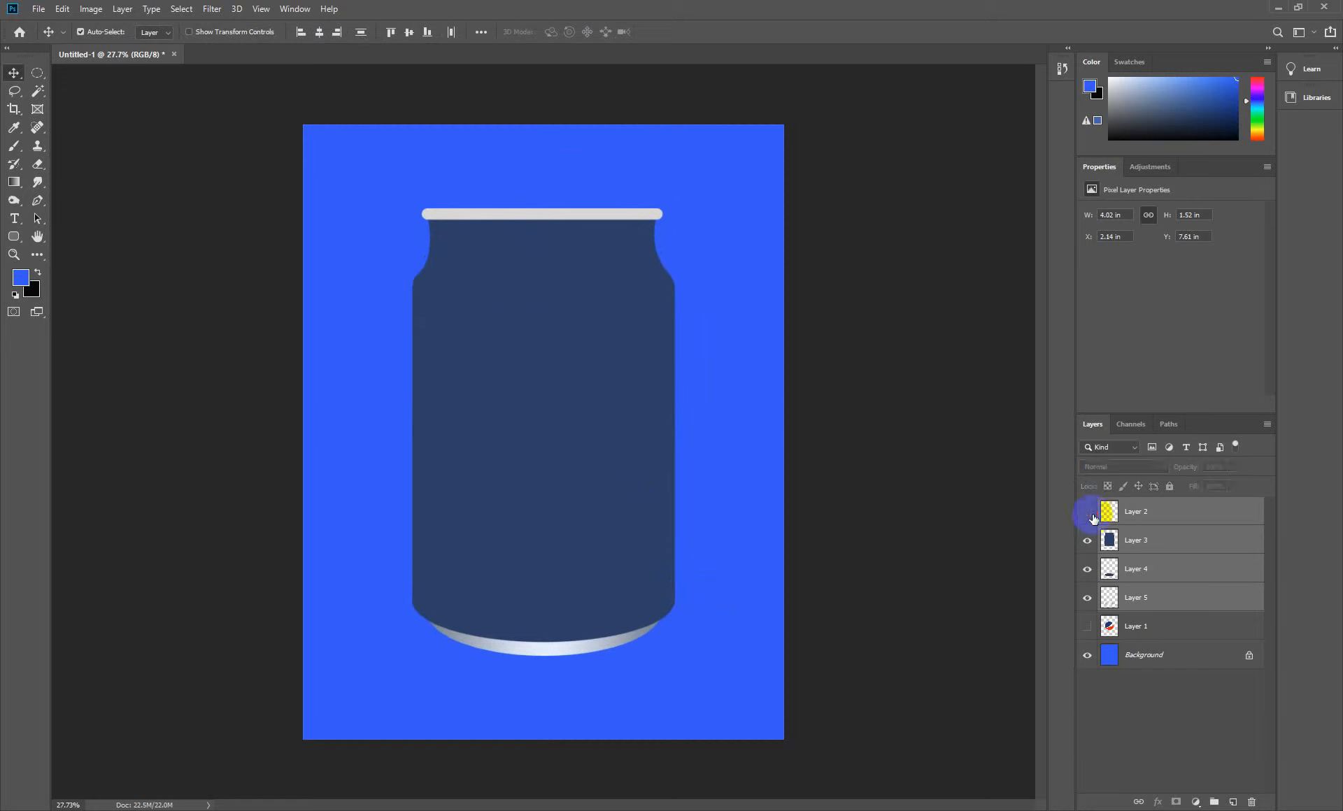
click(1090, 514)
click(1089, 602)
click(1089, 602)
click(1140, 571)
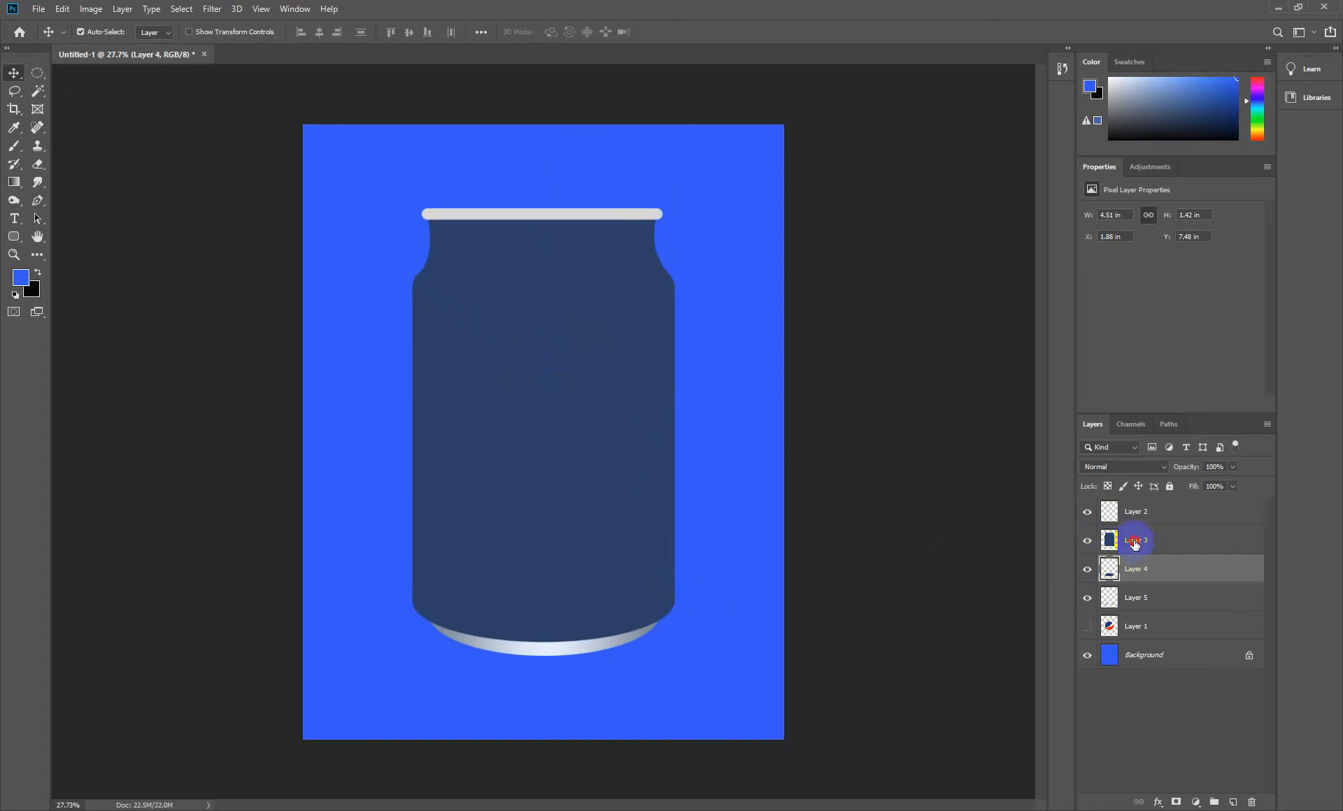
shift+click(1135, 543)
key(ctrl+e)
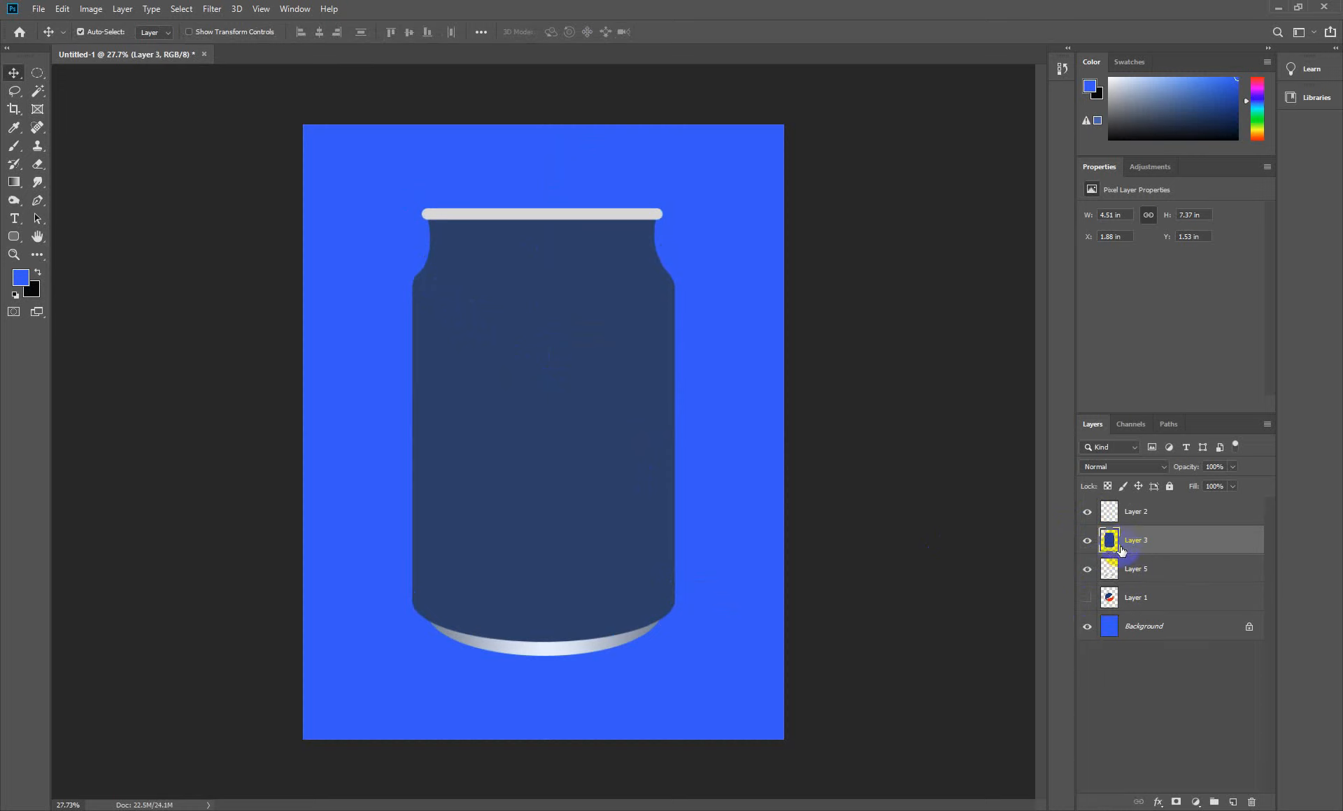
- Add a smooth Inner Bevel & Emboss to the blue body with depth 563%, size 35 px and soften 4 px
click(1158, 802)
click(1174, 662)
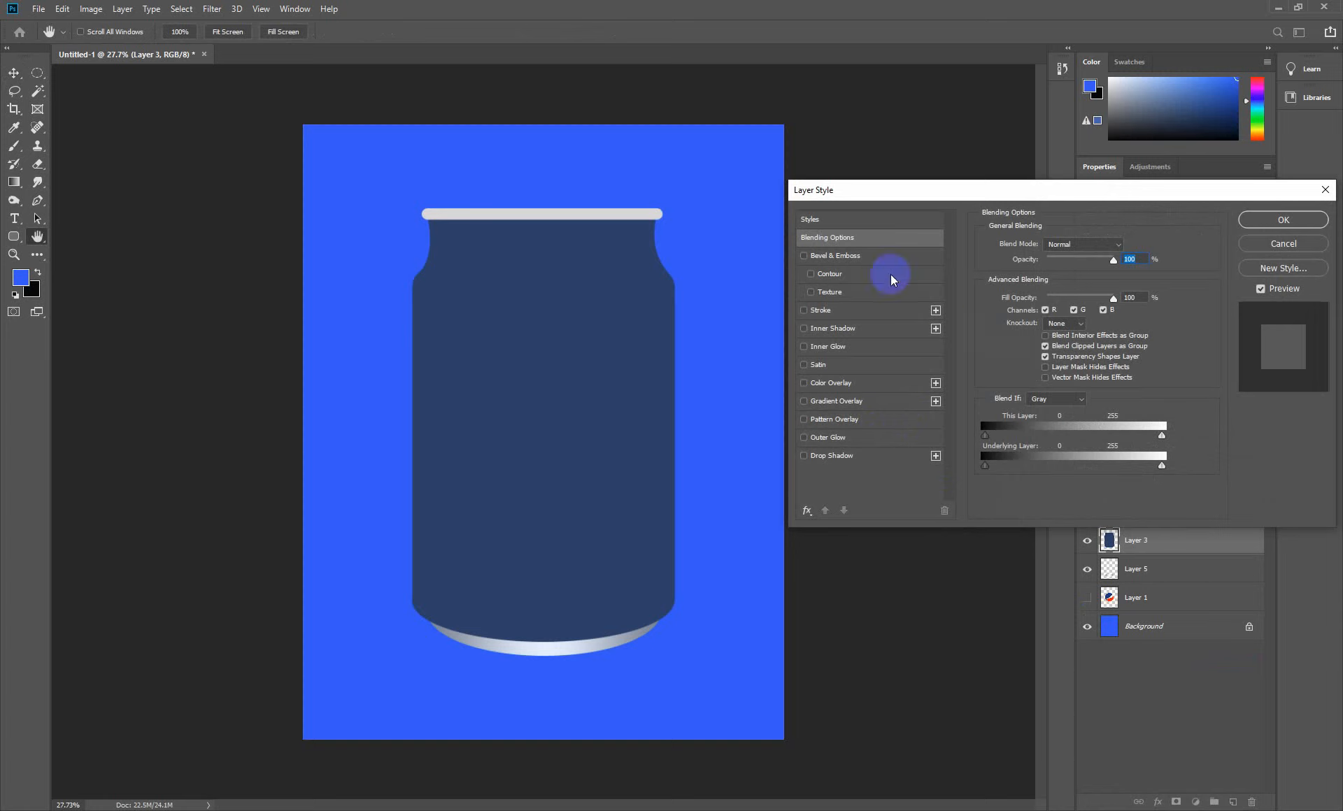
click(854, 256)
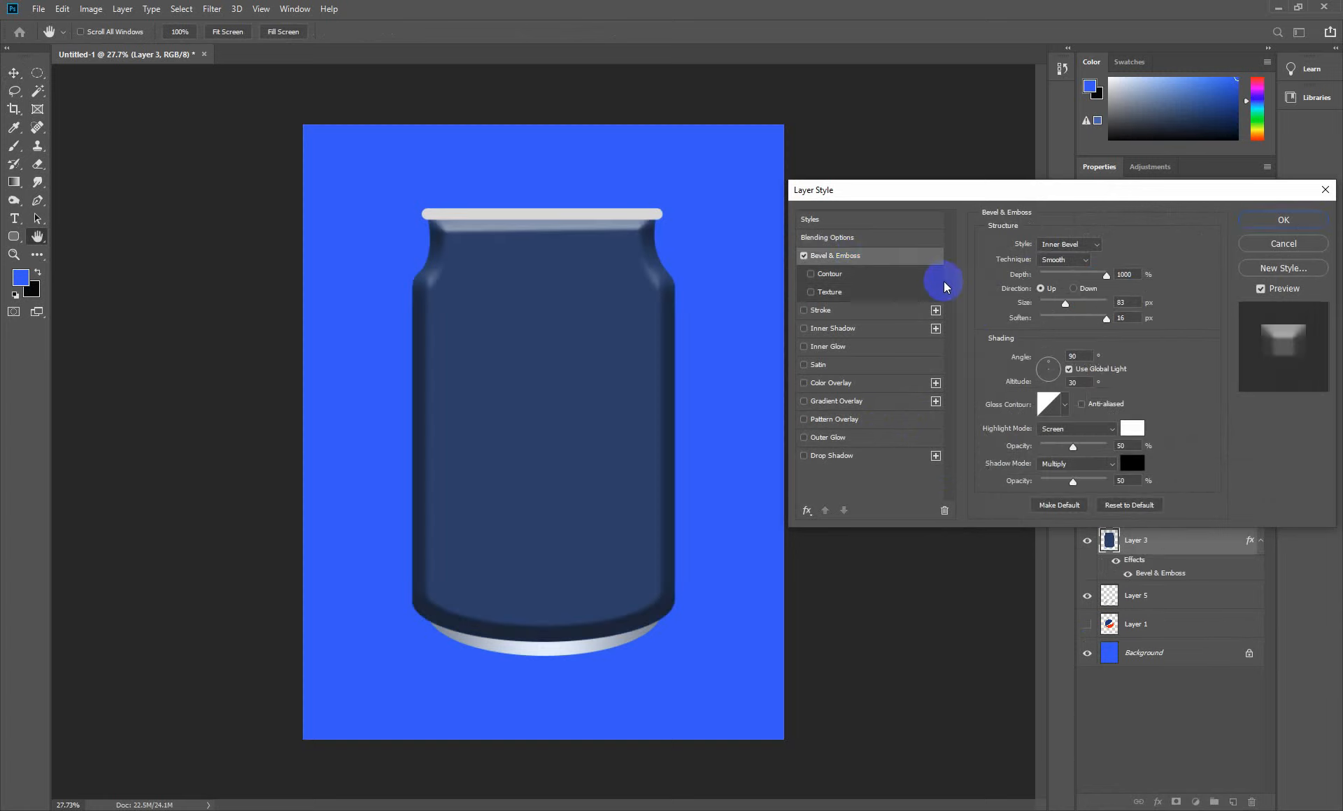
drag(1104, 275, 1044, 278)
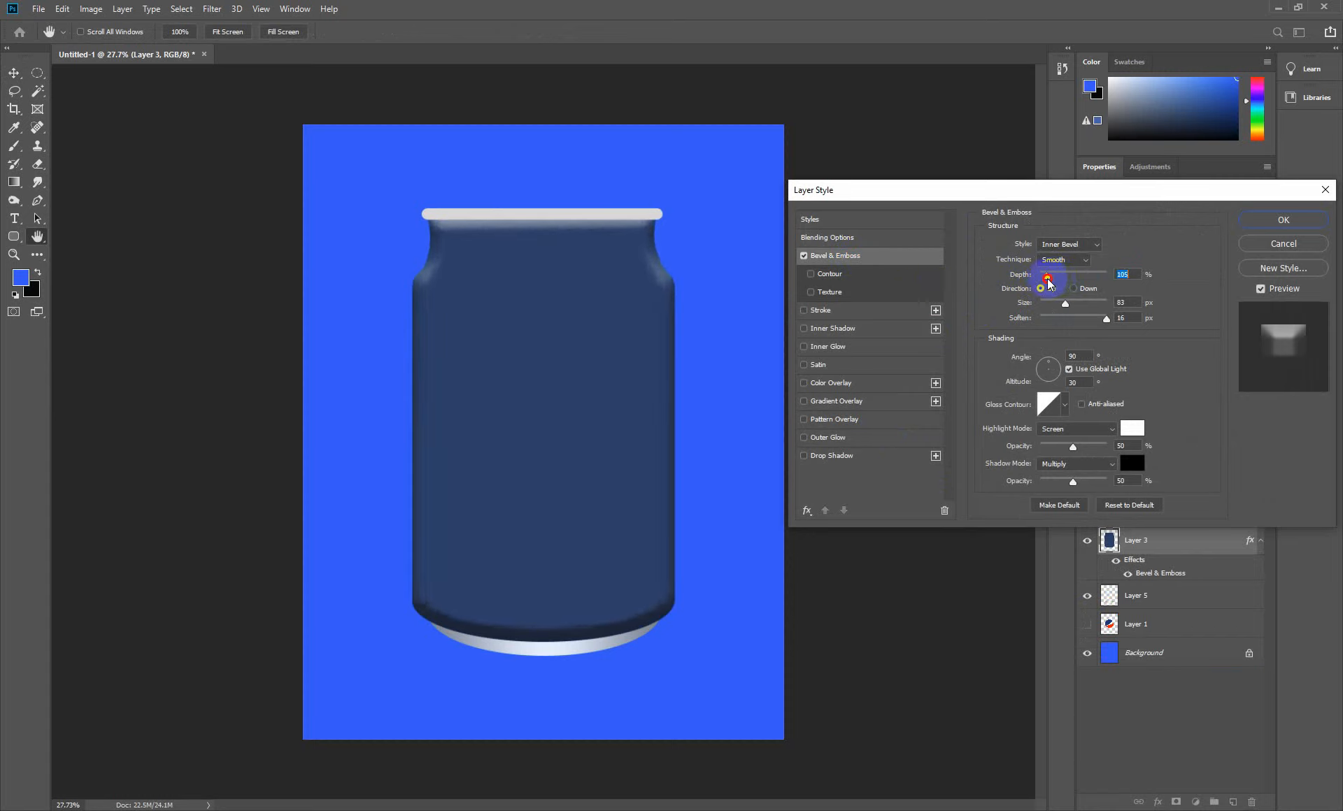
mouse_move(1089, 319)
mouse_down()
mouse_move(1059, 319)
mouse_move(1065, 303)
mouse_move(1077, 310)
mouse_move(1061, 303)
mouse_move(1107, 319)
mouse_up()
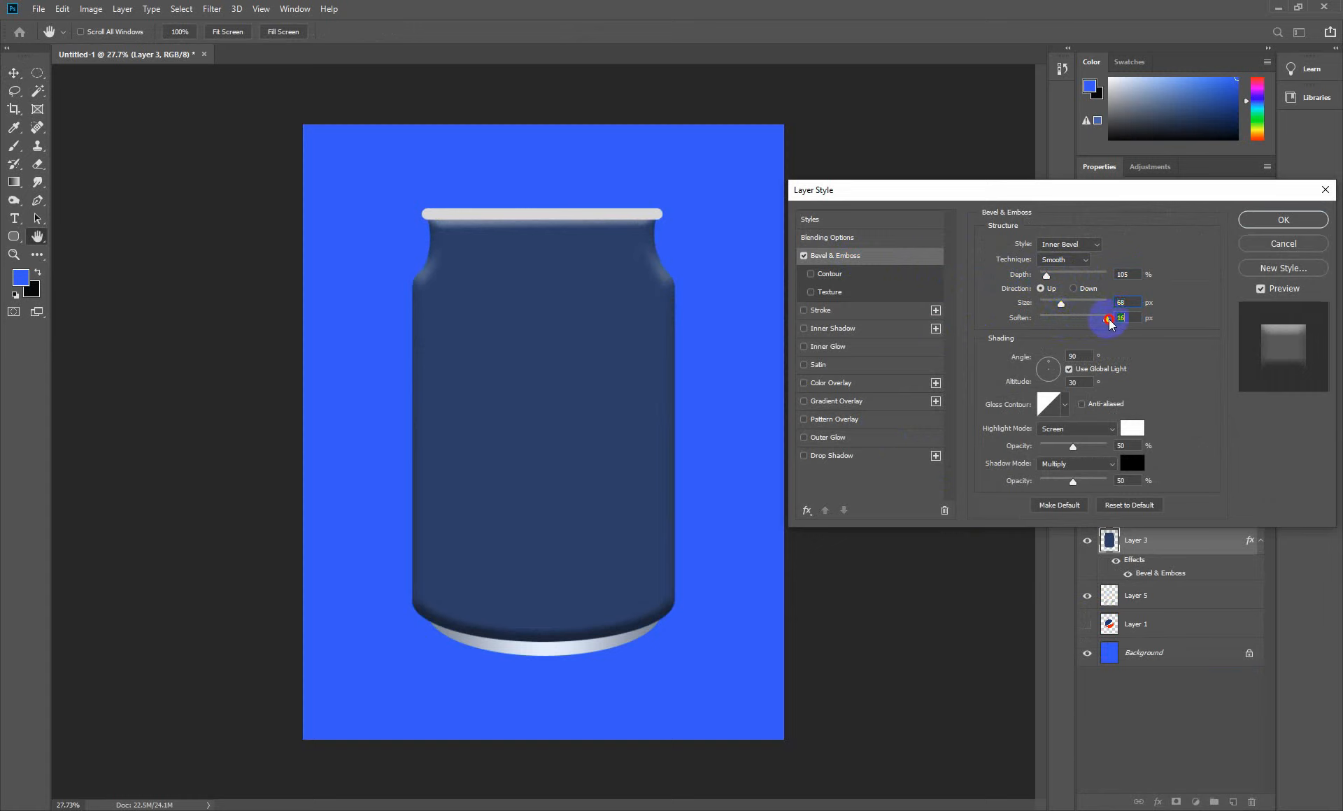
drag(1048, 275, 1055, 309)
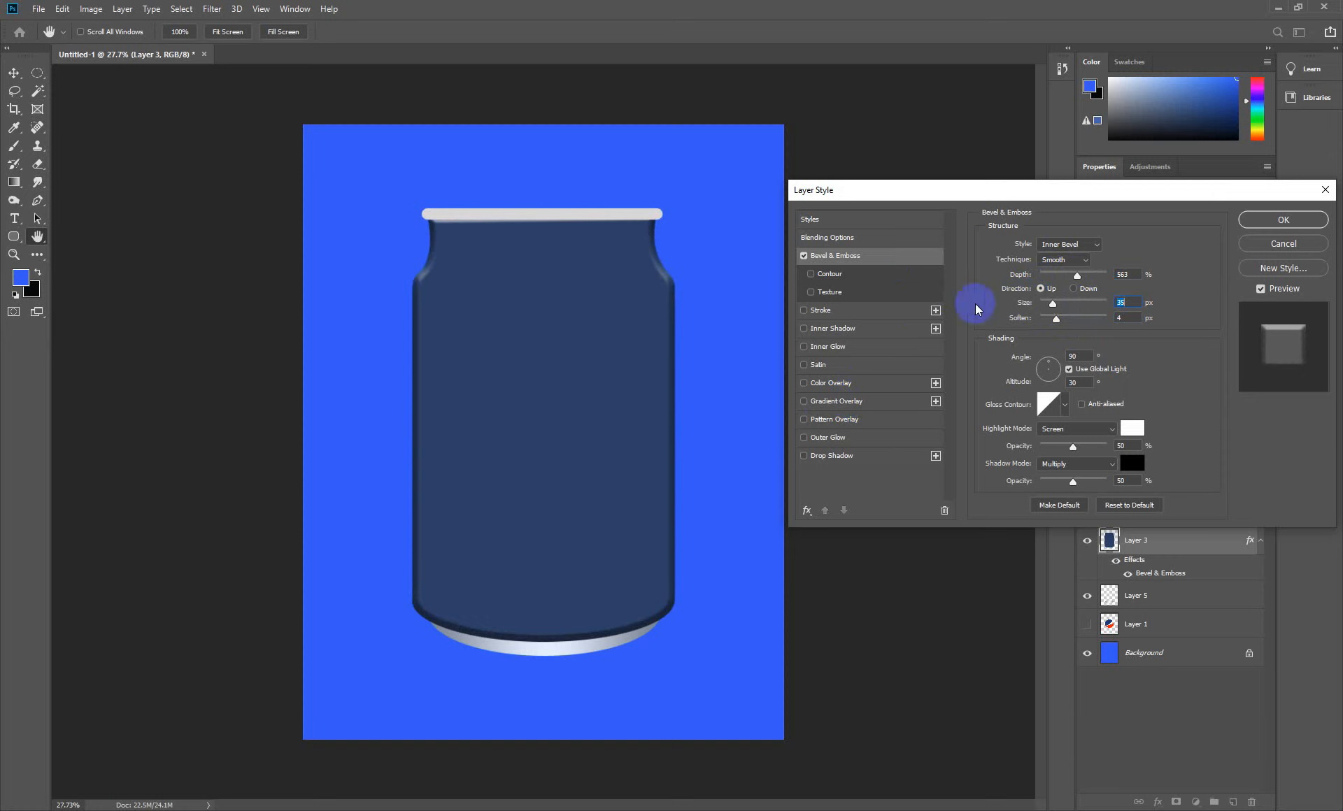
click(1278, 221)
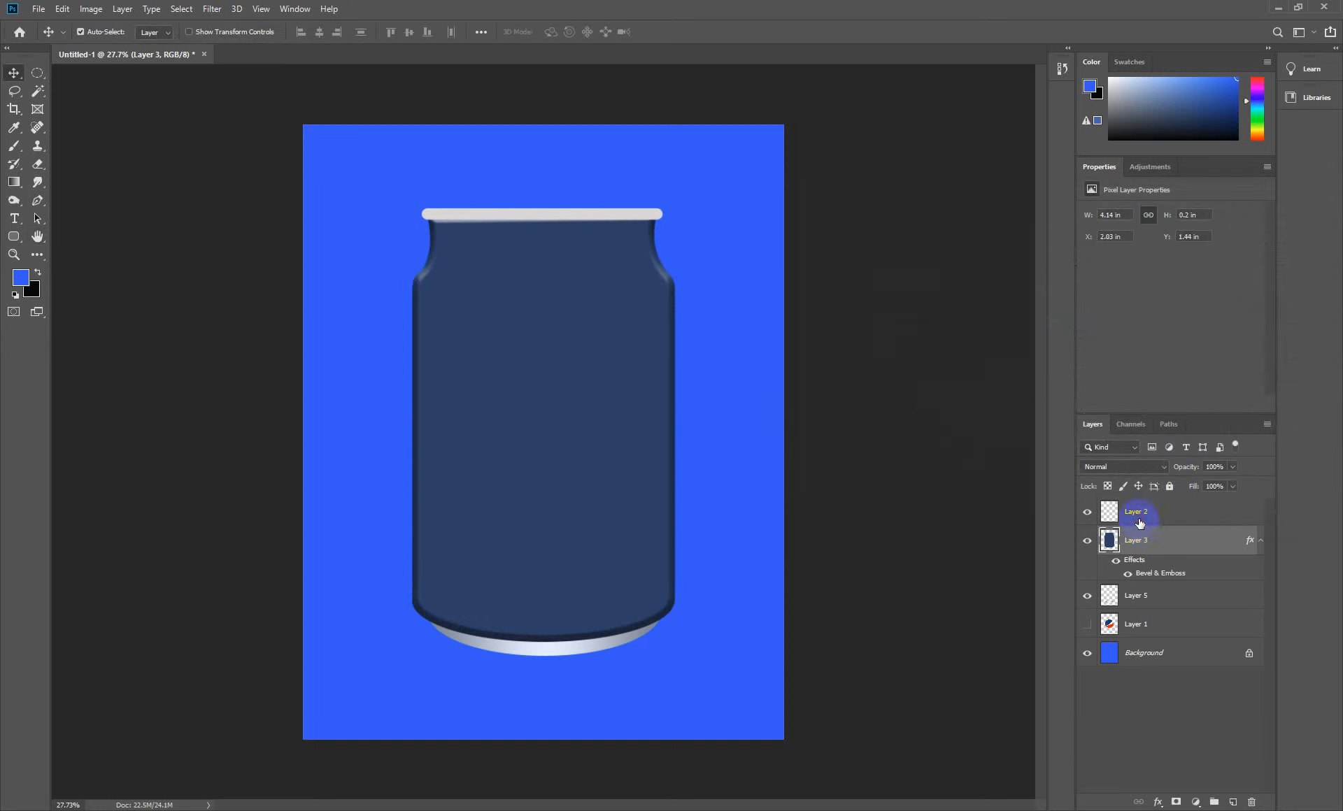
- Nudge the gray rim on Layer 2 down to Y 1.48 in so it overlaps the body's upper edge
click(1140, 523)
key(Down)
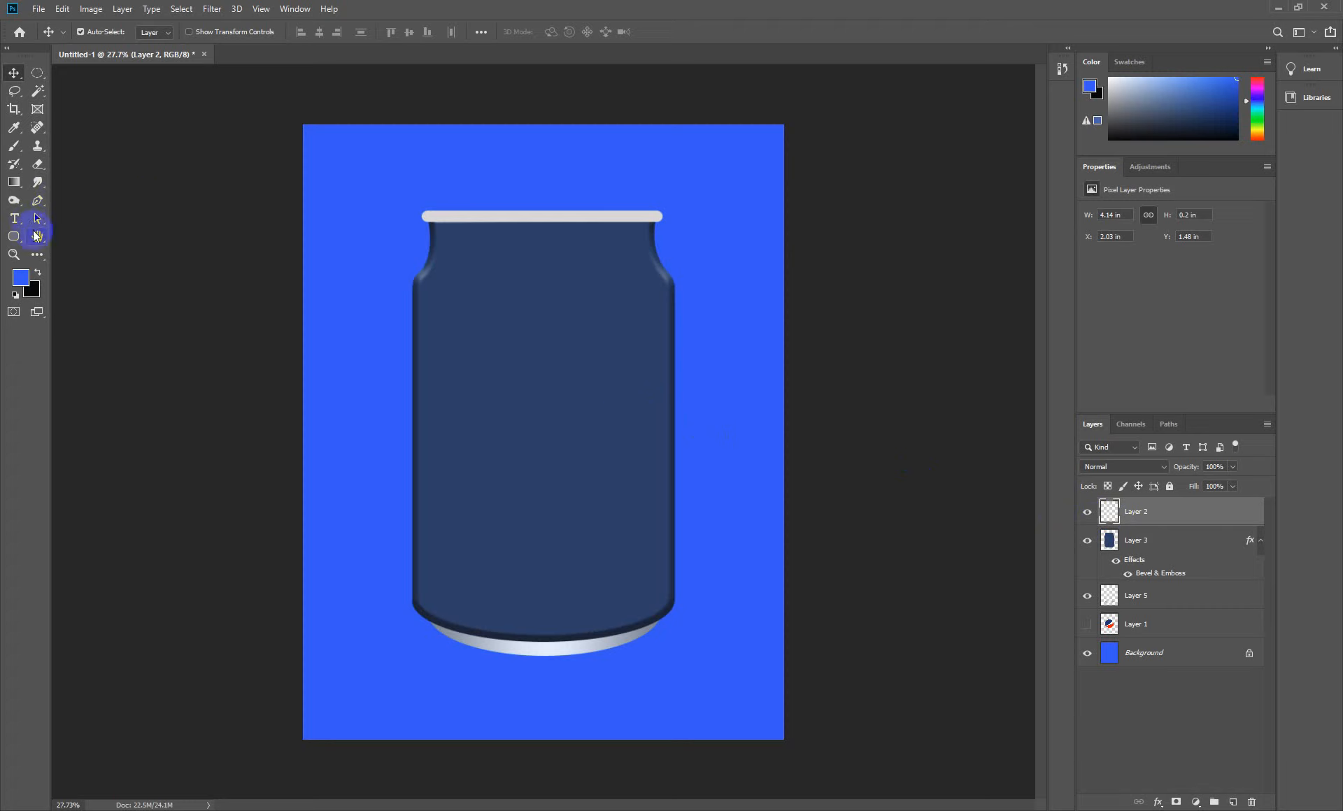
- Draw a wide, flat elliptical selection on the can's upper body, add a new layer, and feather the selection by 20 pixels
click(37, 72)
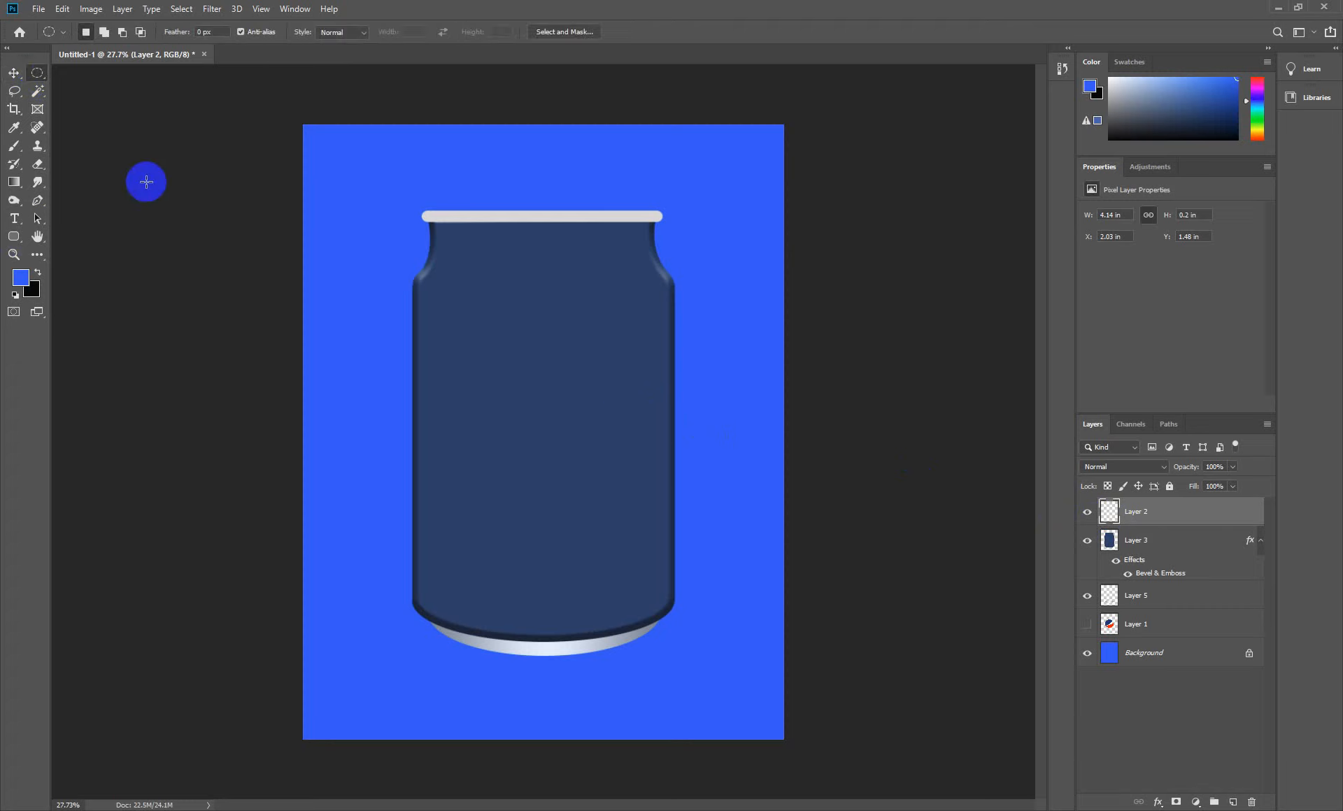
drag(477, 281, 613, 300)
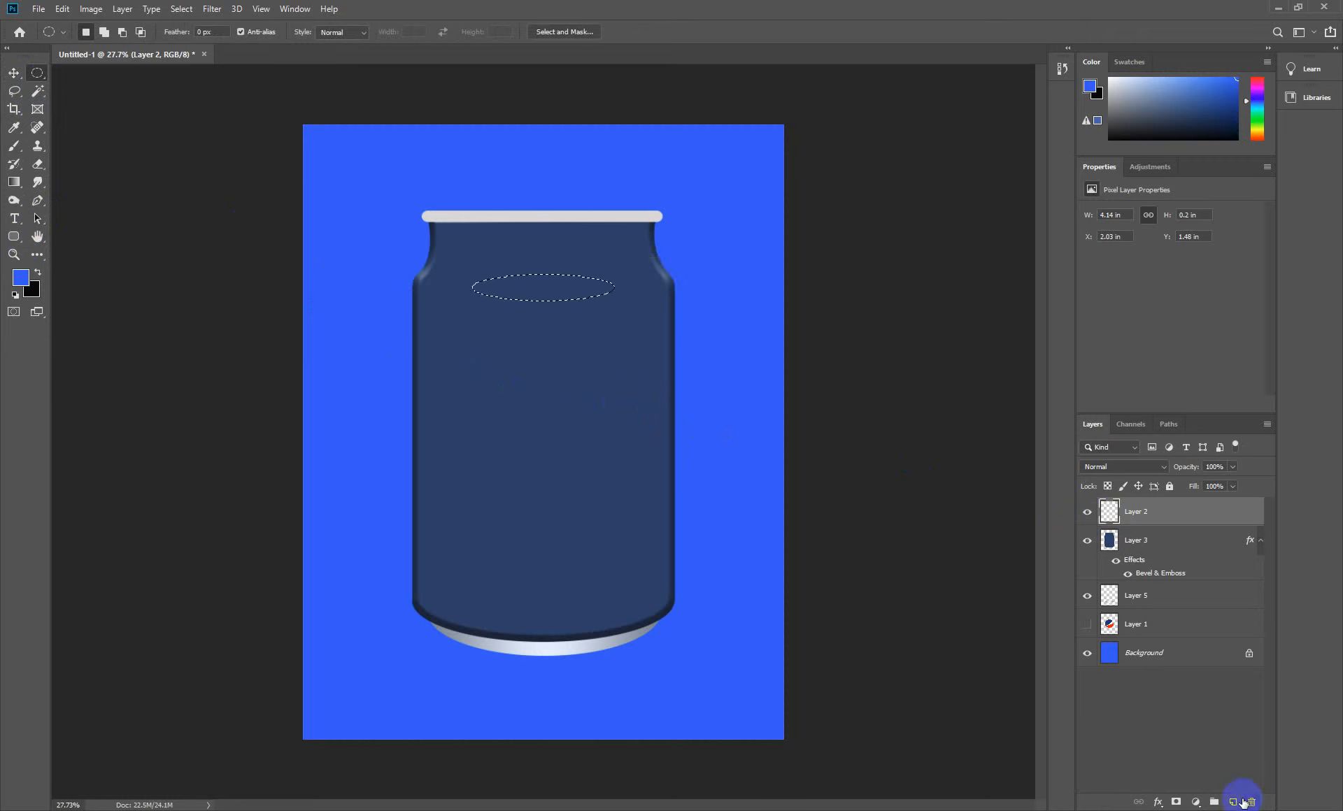
click(1233, 802)
right_click(535, 290)
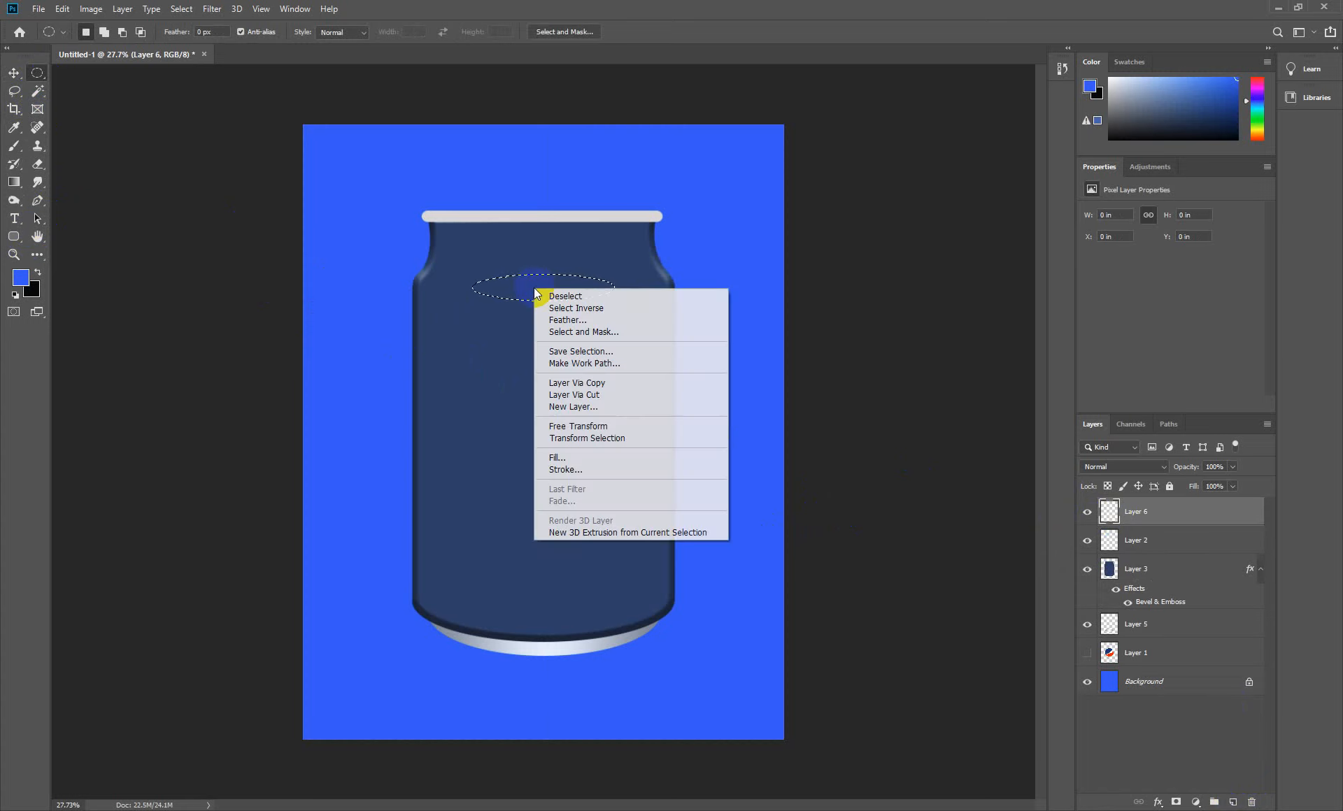
click(560, 320)
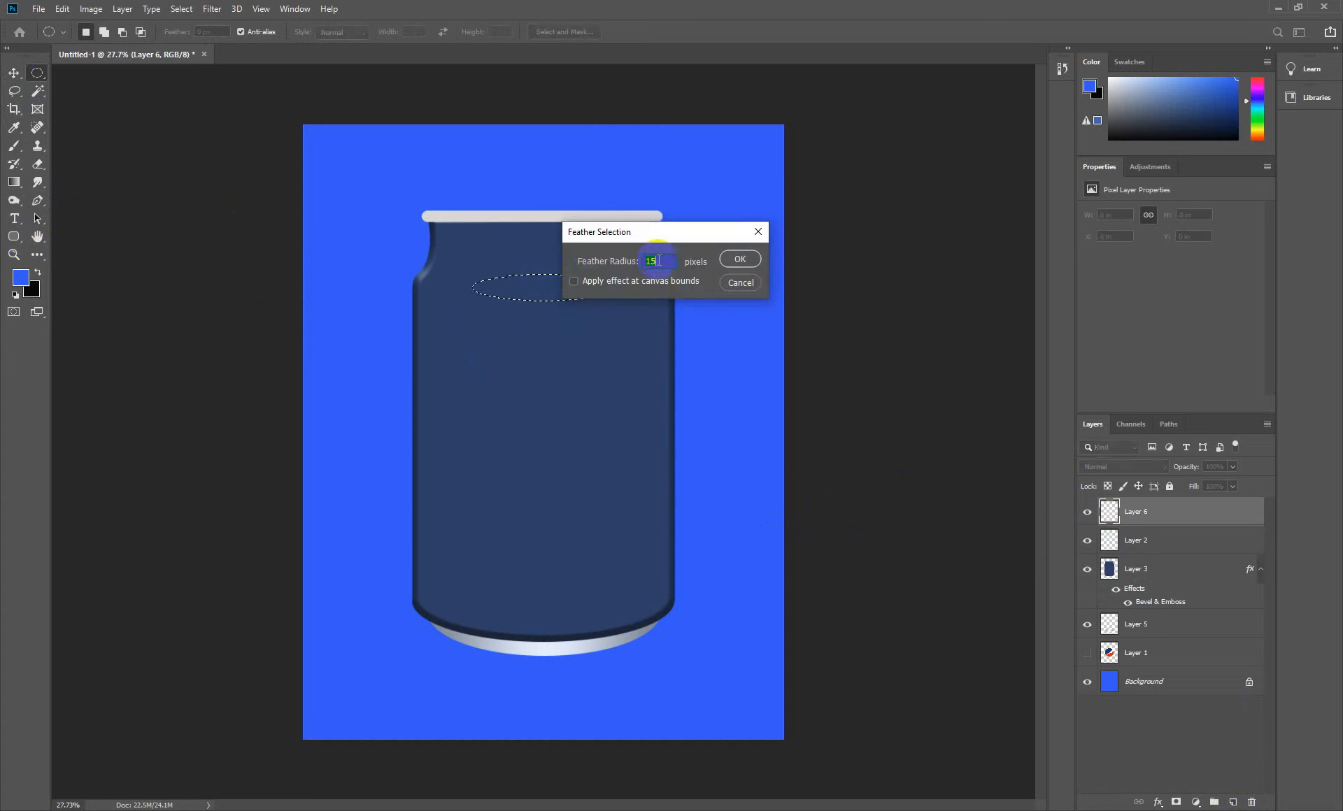
text(20)
click(740, 260)
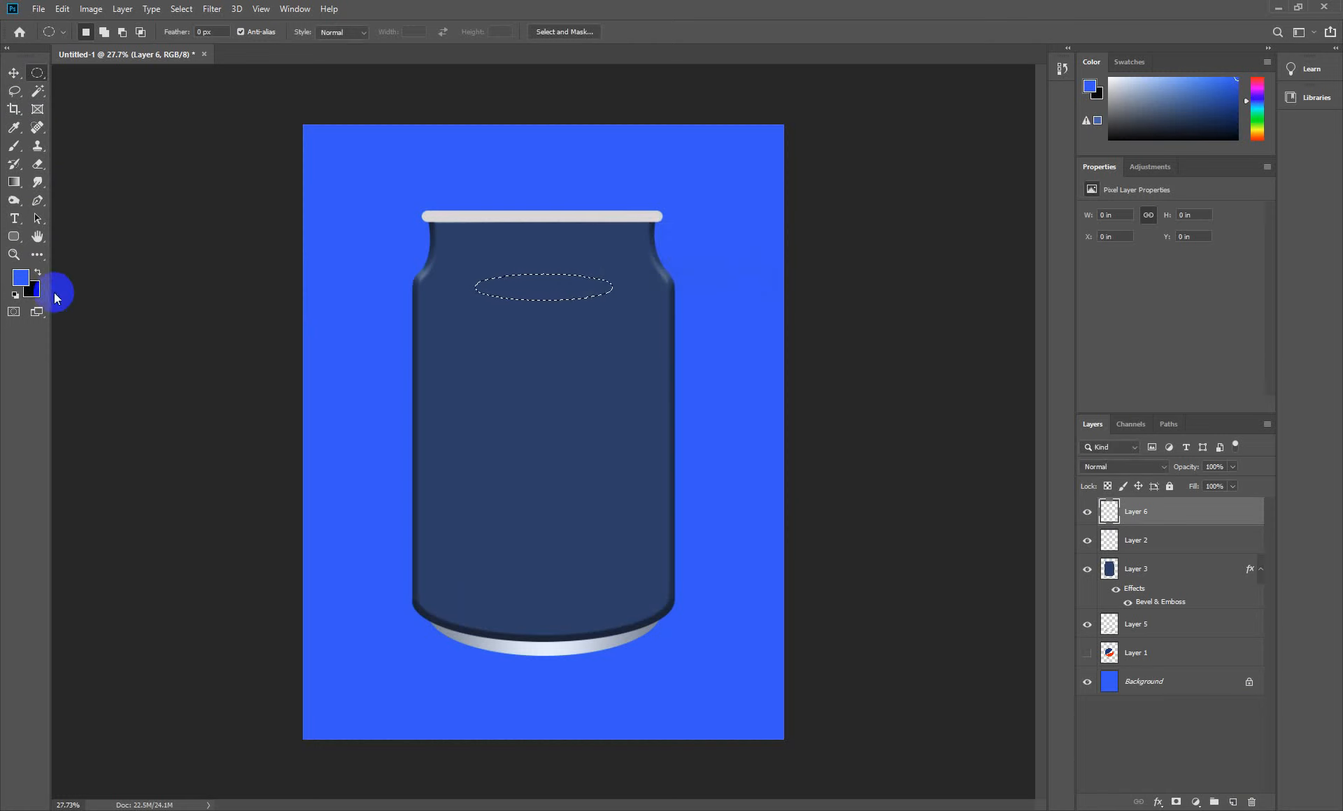
- Fill the feathered ellipse with white #ffffff on the new layer and deselect it
click(20, 278)
click(796, 341)
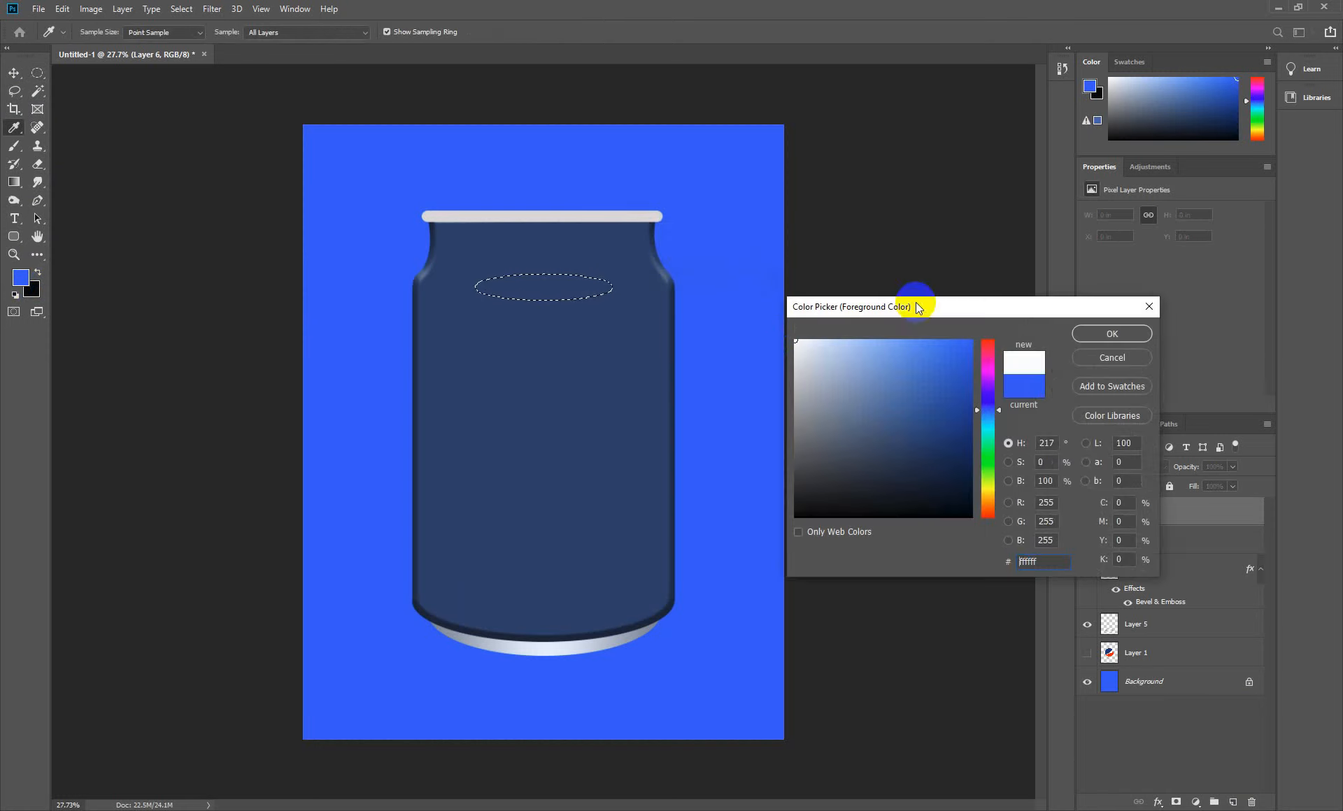
click(1113, 333)
key(alt+BackSpace)
click(932, 341)
- Lower the white highlight's layer opacity to 20% and move the highlight up to Y 2.27 in
click(1233, 467)
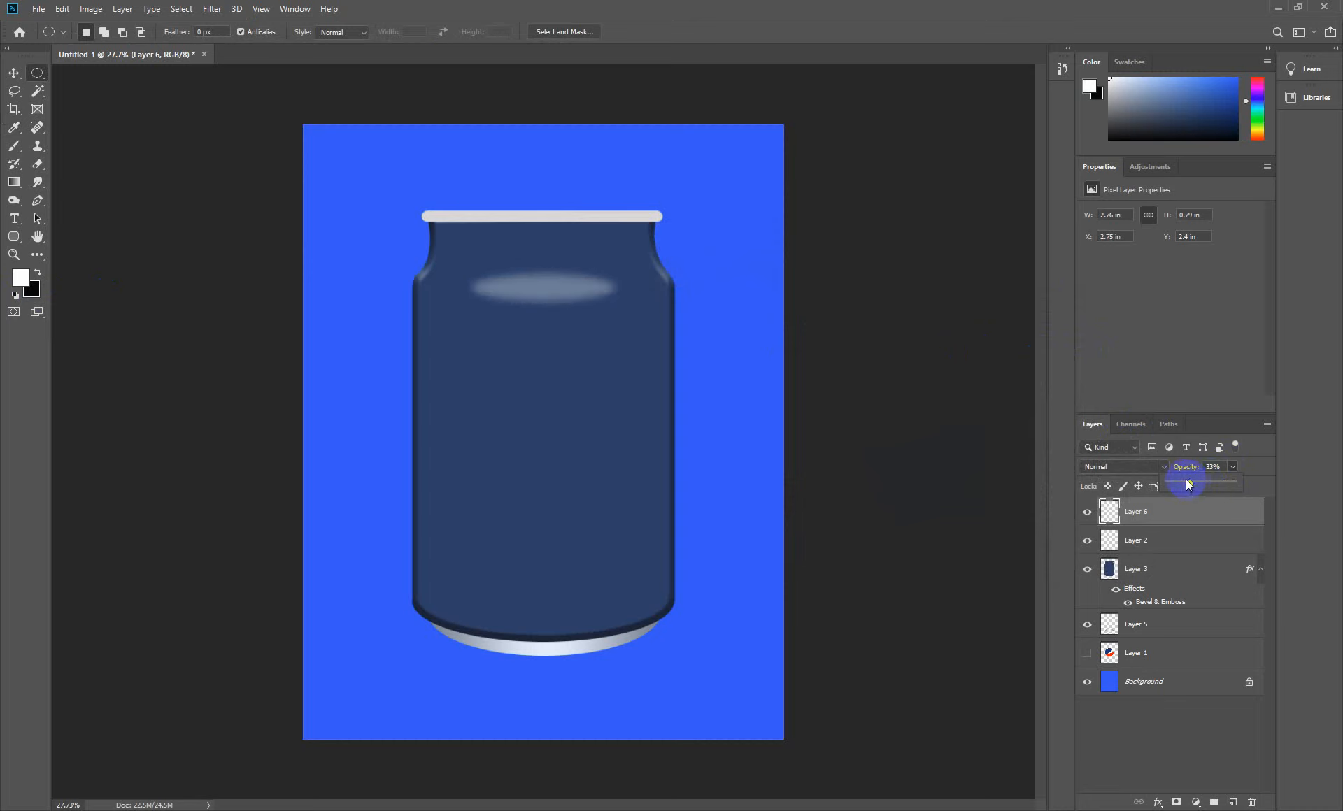
click(1223, 470)
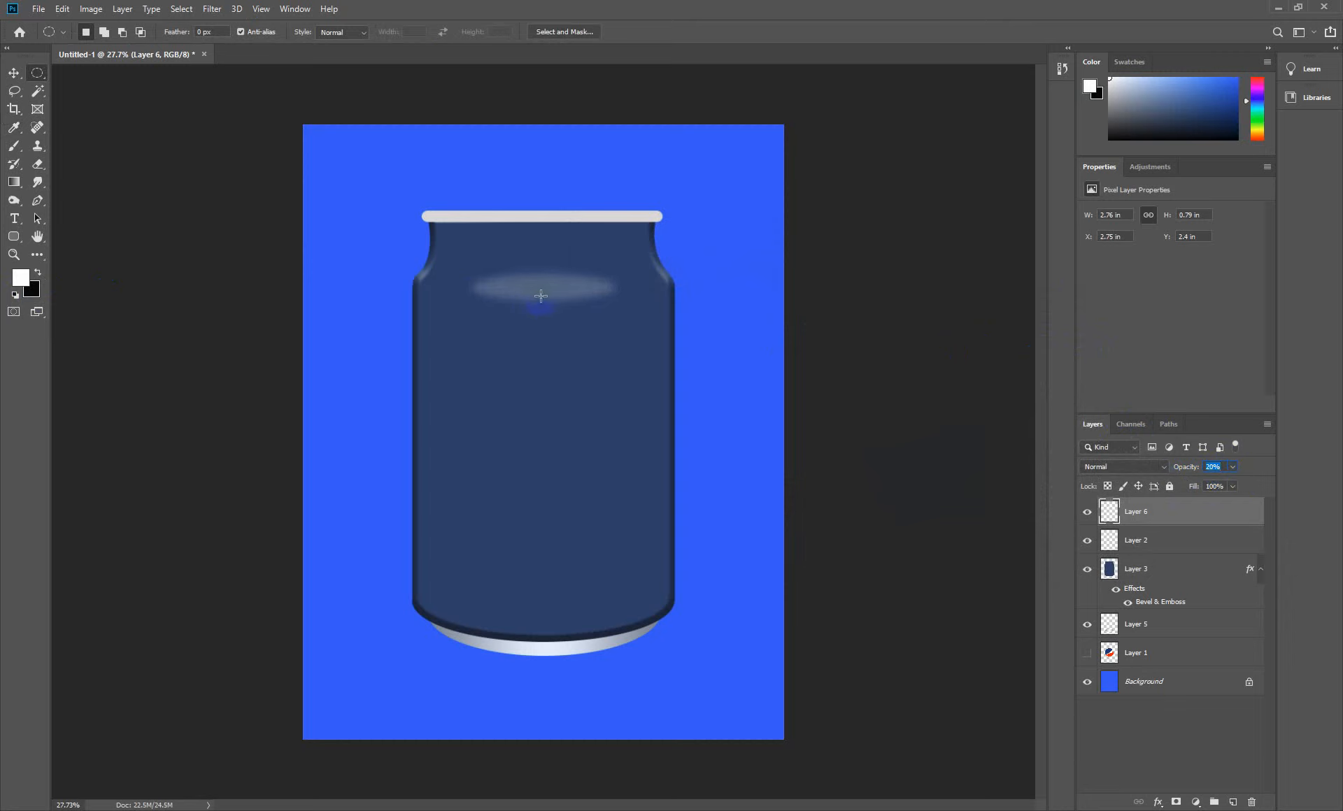
click(14, 73)
click(180, 169)
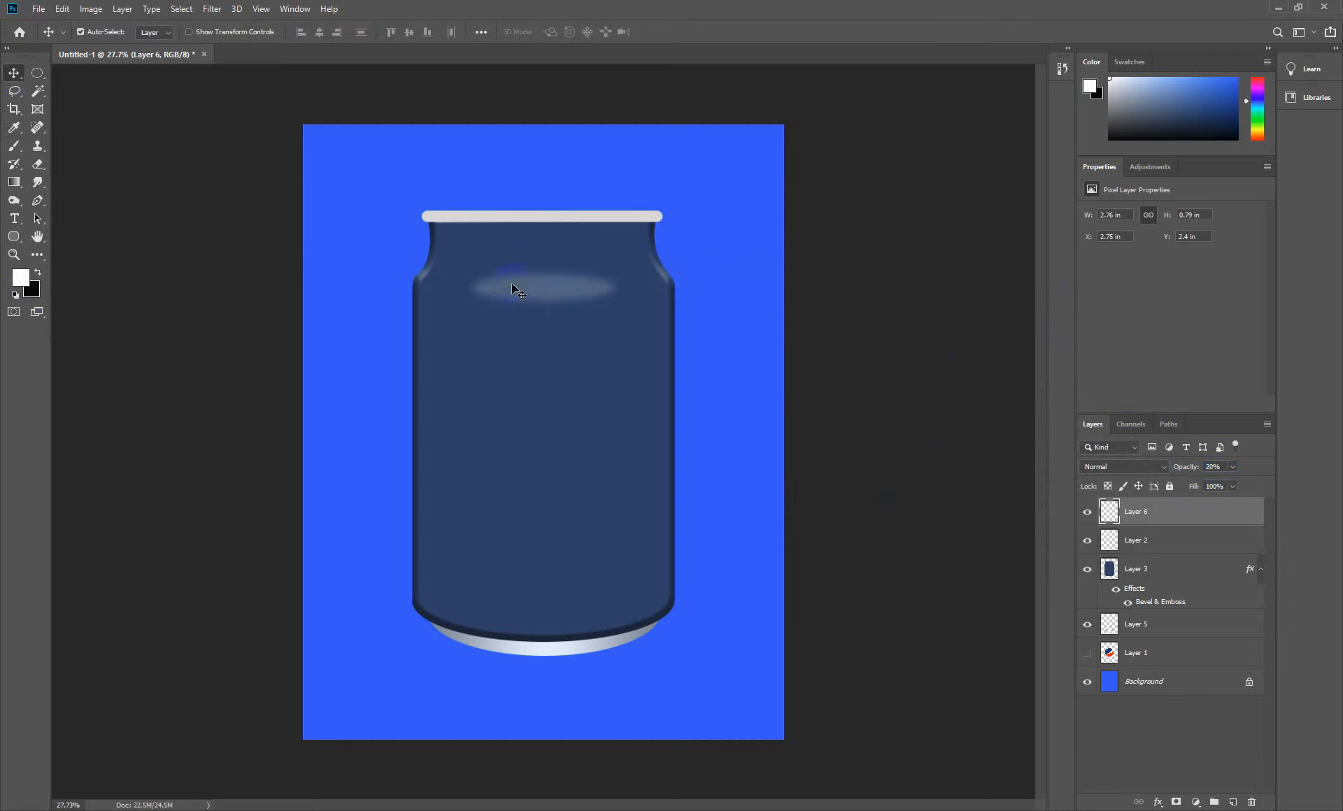
drag(537, 292, 540, 286)
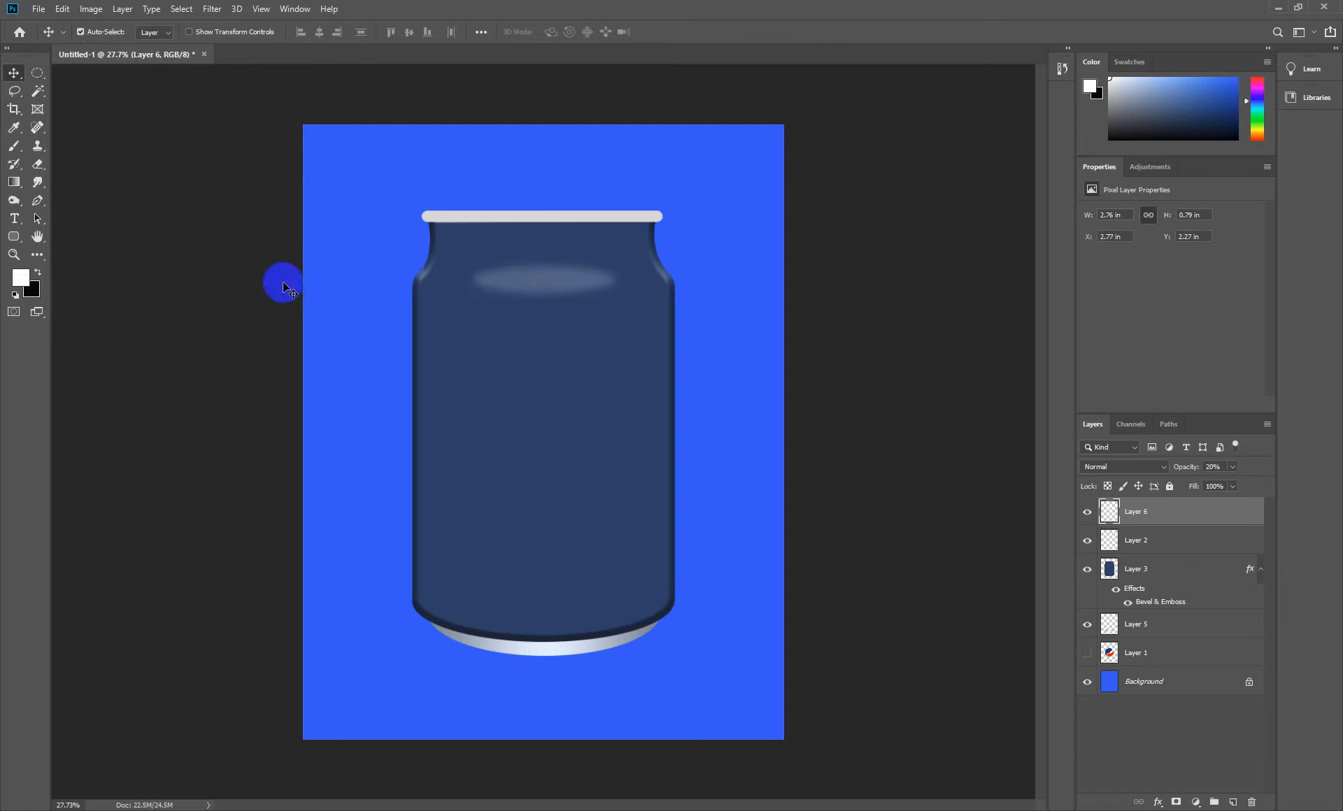
- Bring the globe logo on Layer 1 to the front of the layer stack and make it visible
drag(1119, 656, 1142, 515)
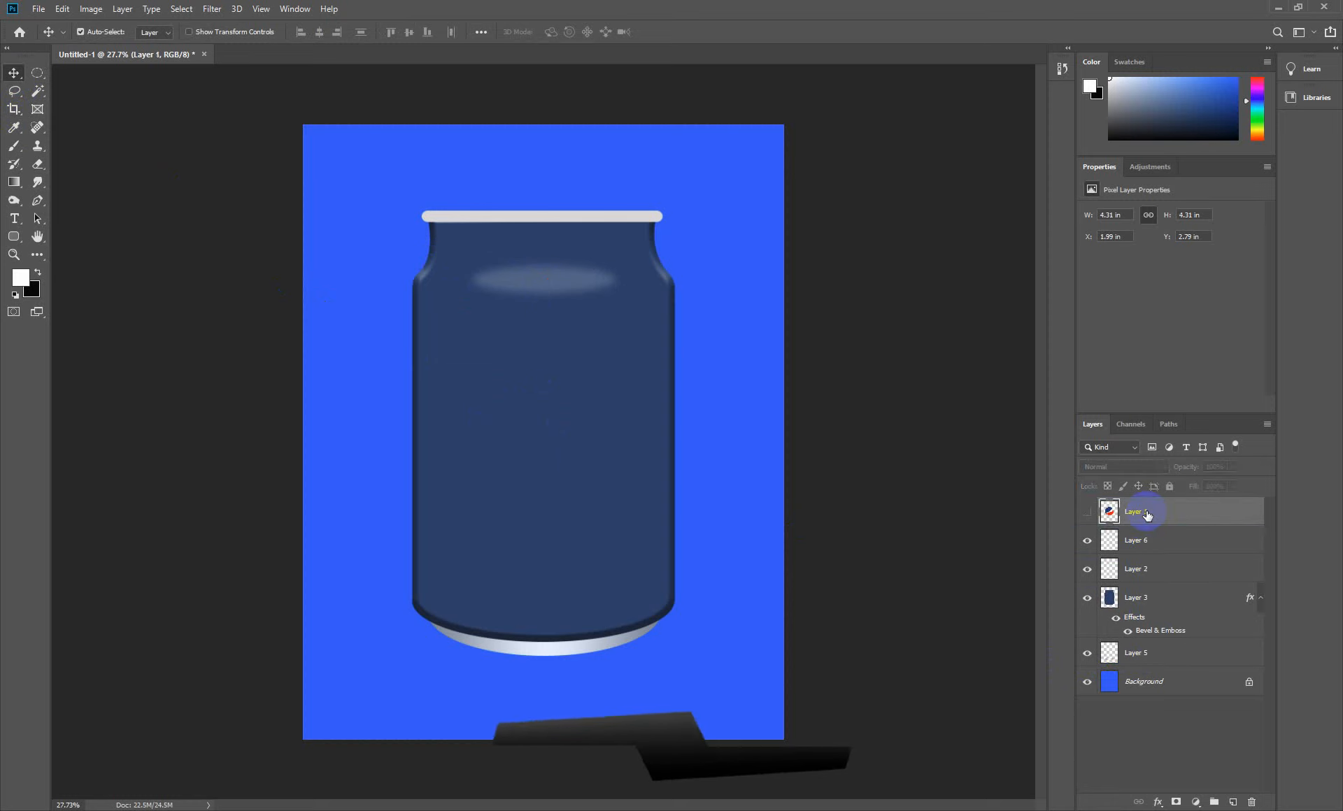
click(1090, 514)
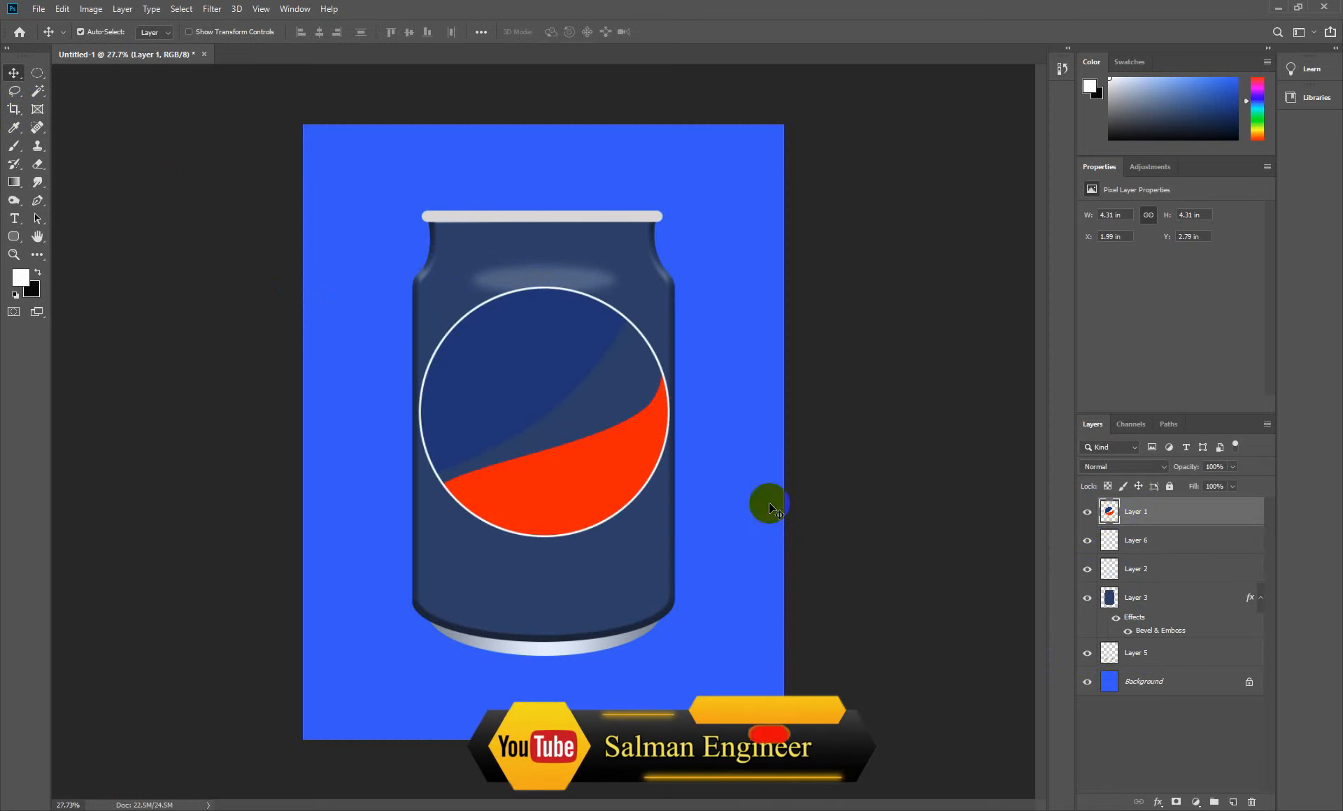
- Scale the globe logo proportionally to about 64.6% and place it centred on the can body just below the white highlight
key(ctrl)
key(ctrl+t)
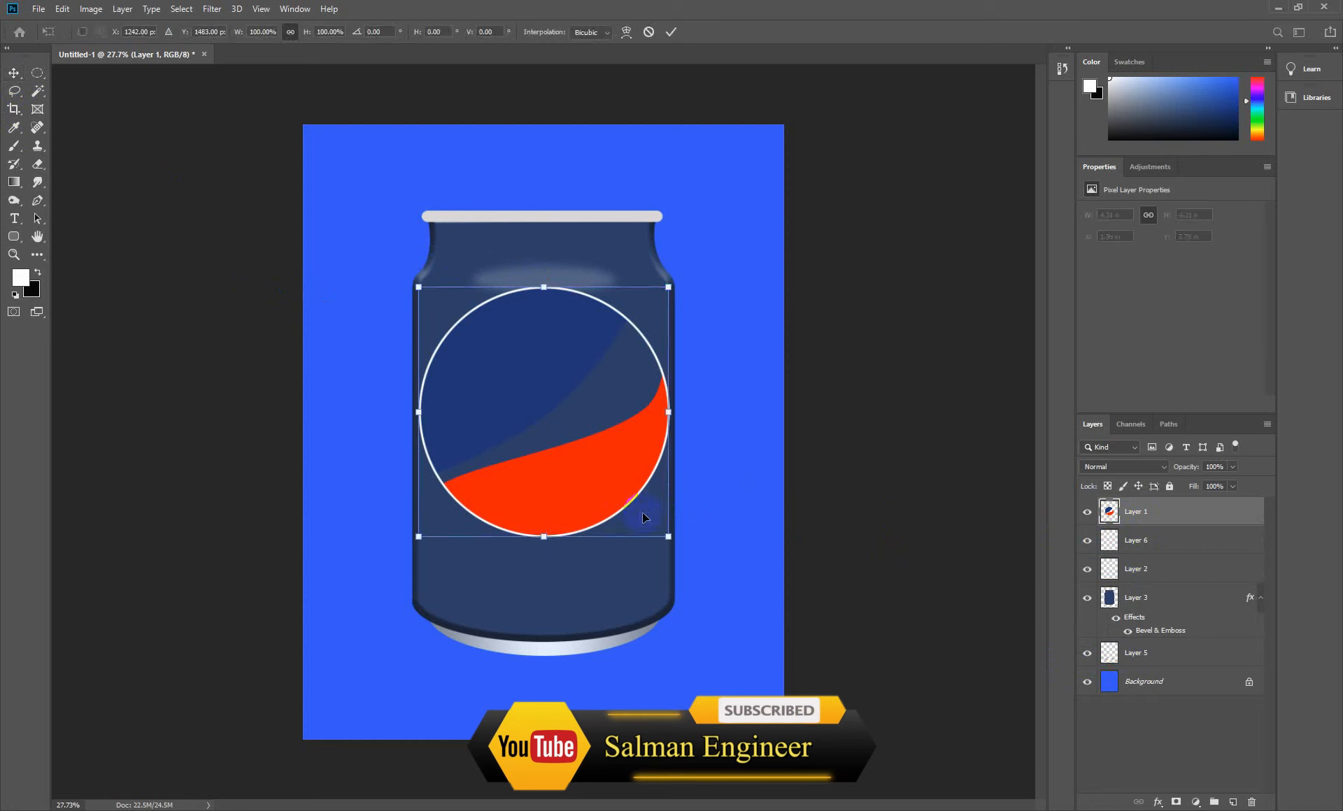
drag(670, 538, 625, 493)
drag(576, 449, 577, 426)
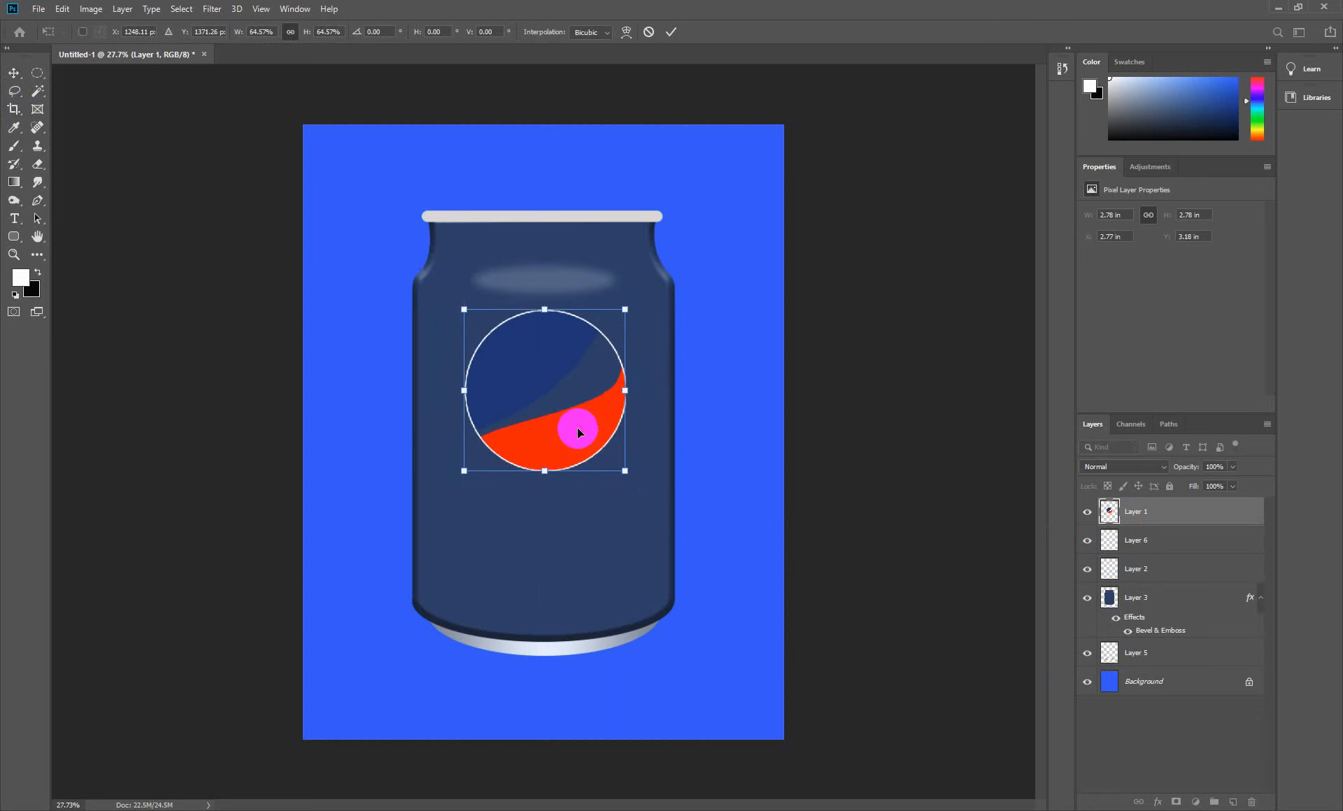
key(Return)
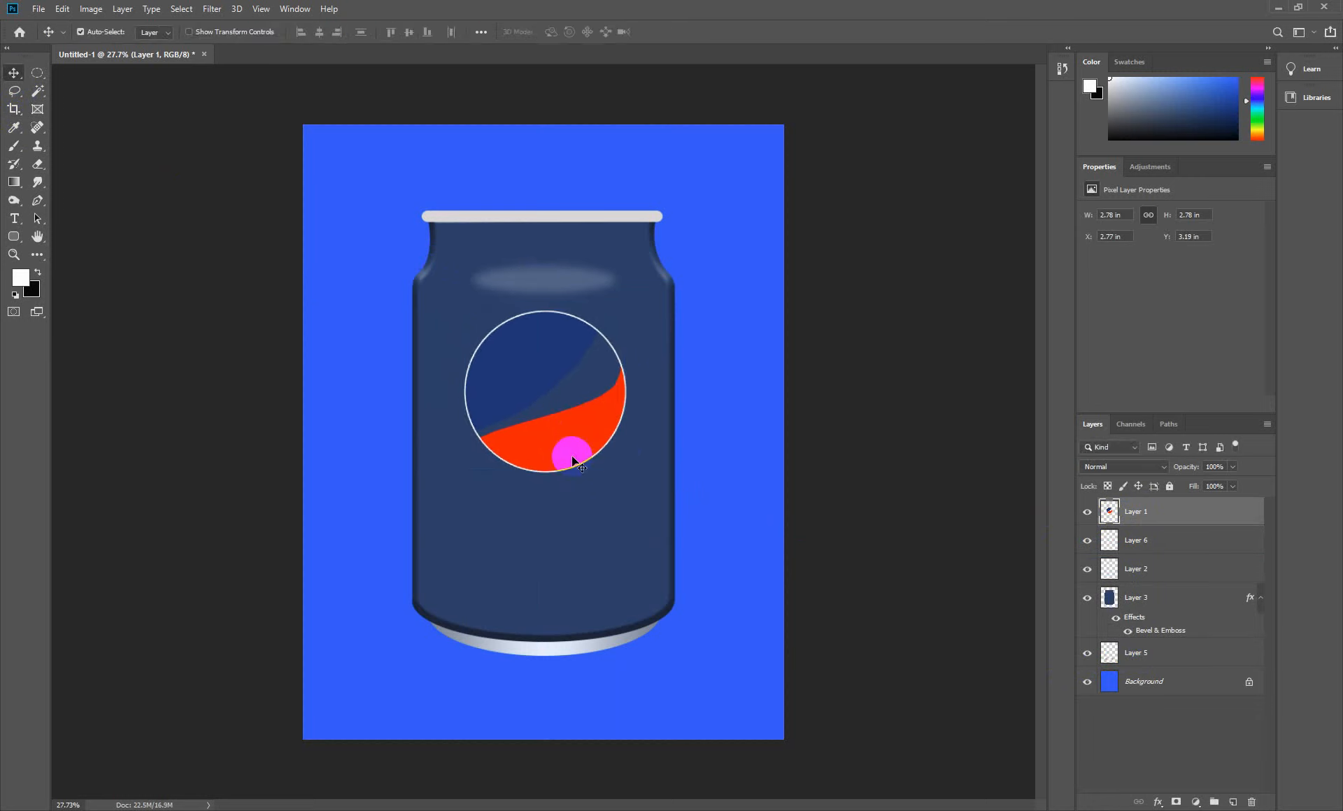
- Add a smooth Inner Bevel style to the globe logo on Layer 1 and reduce the bevel size
click(1159, 803)
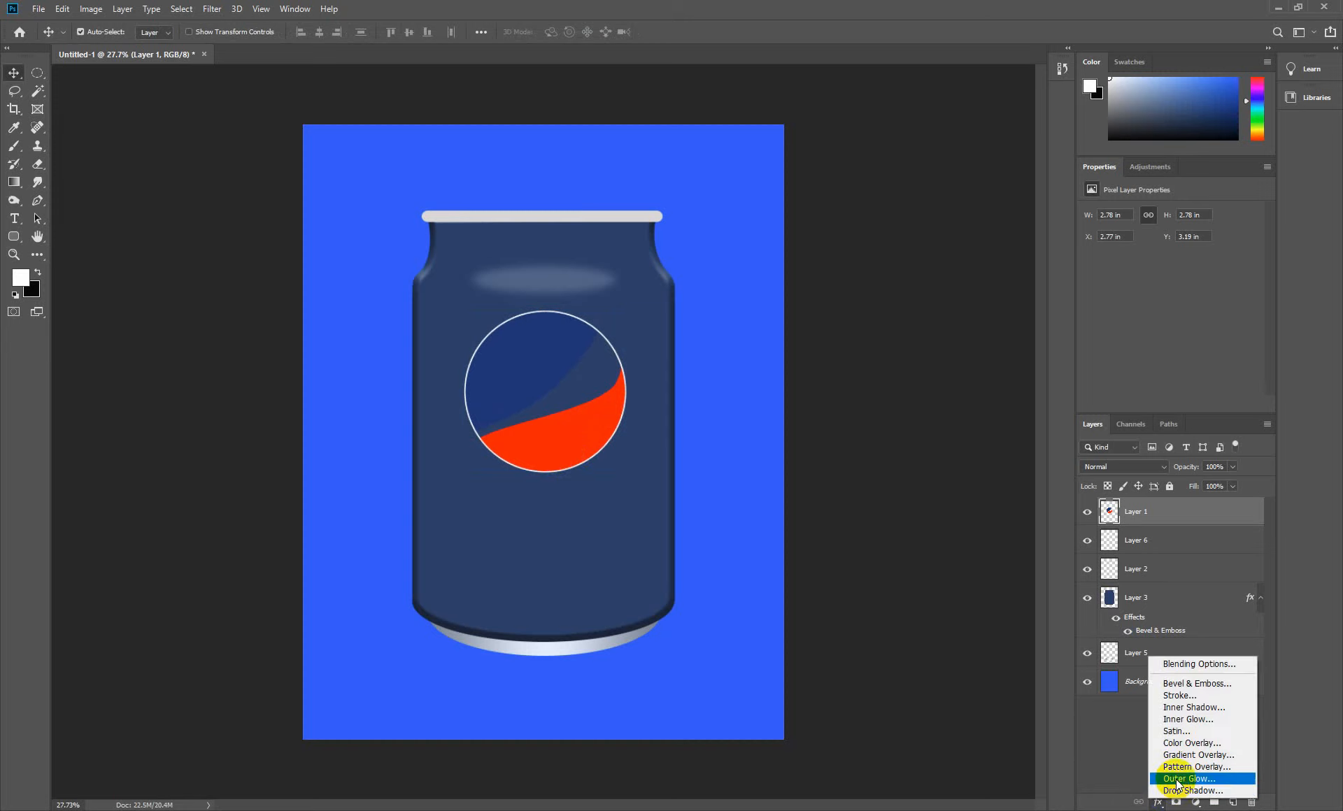
click(1175, 685)
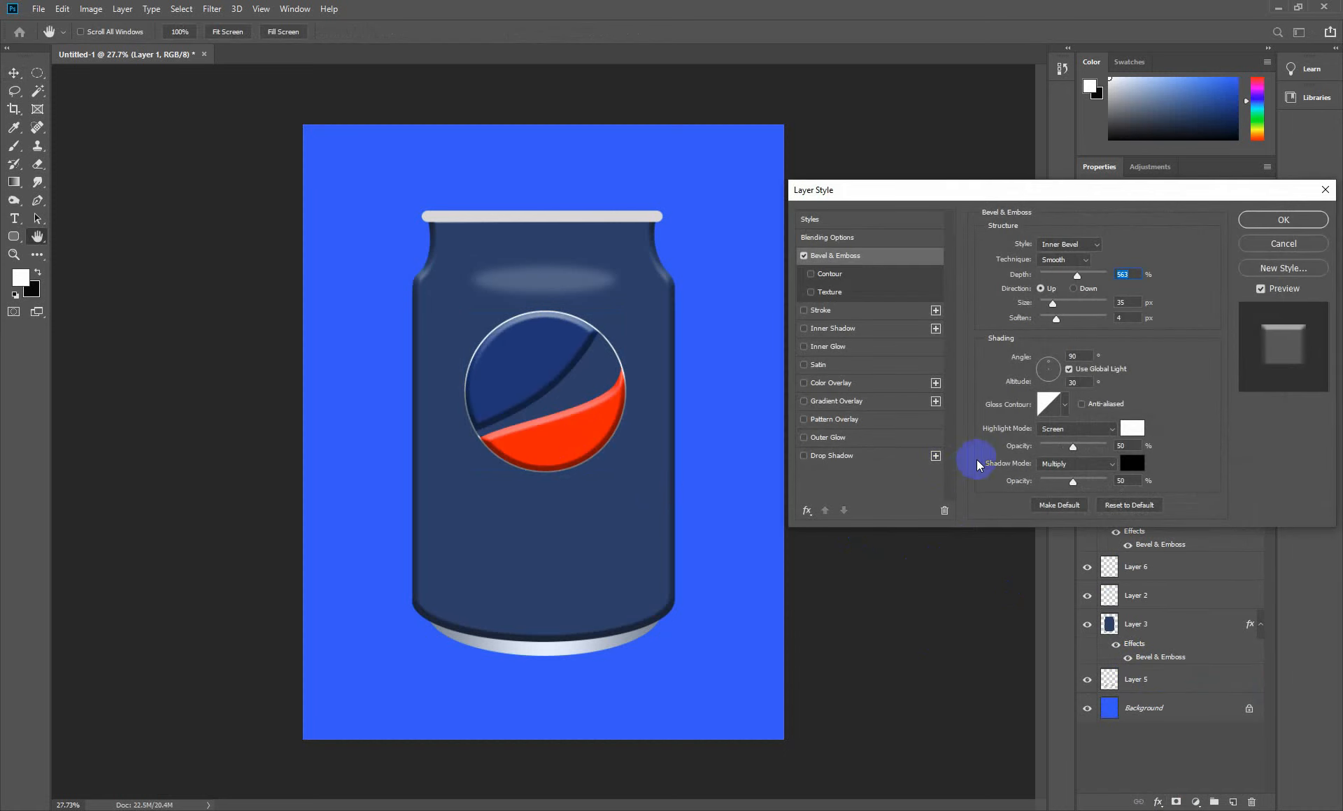
drag(1081, 279, 1051, 306)
click(1282, 220)
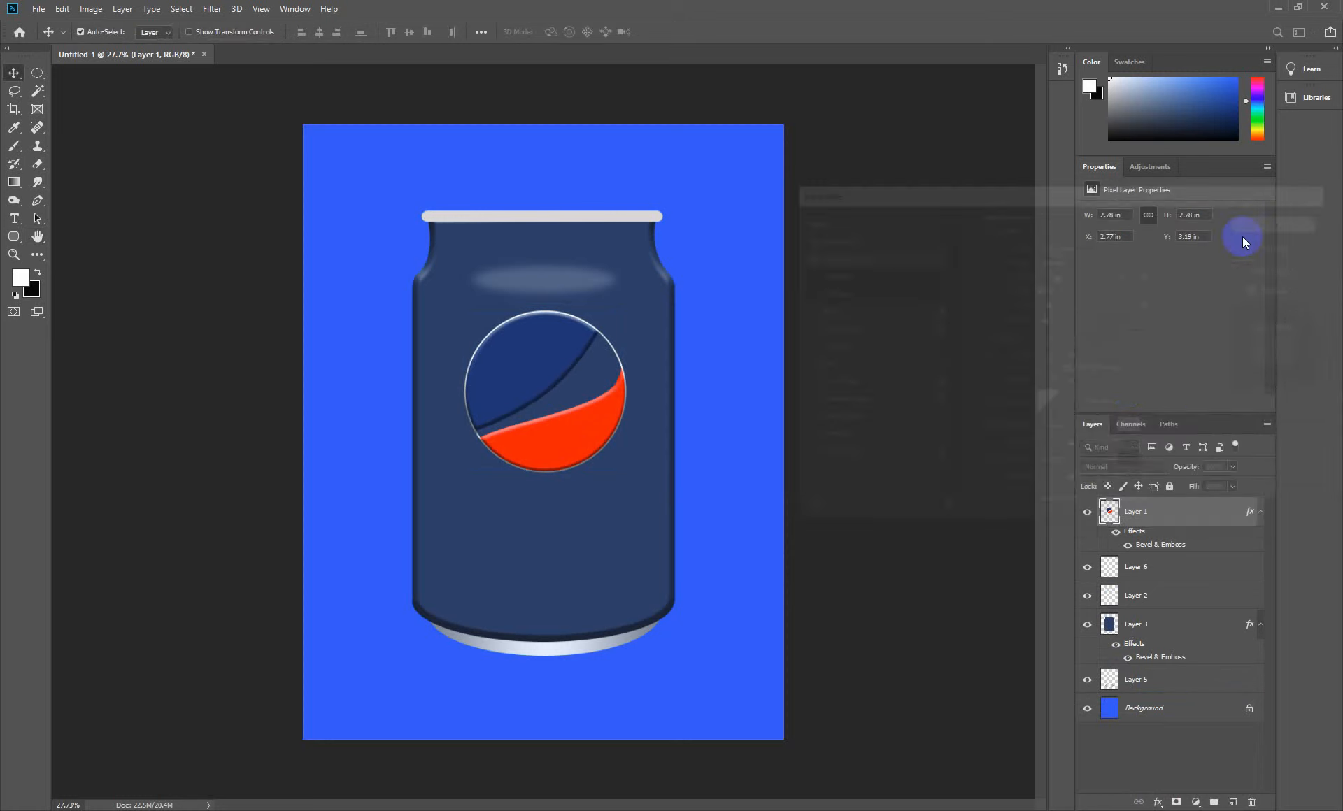
- Fill the globe logo's empty middle band with white, deselect it and nudge the globe to X 2.78 in
click(38, 91)
click(586, 392)
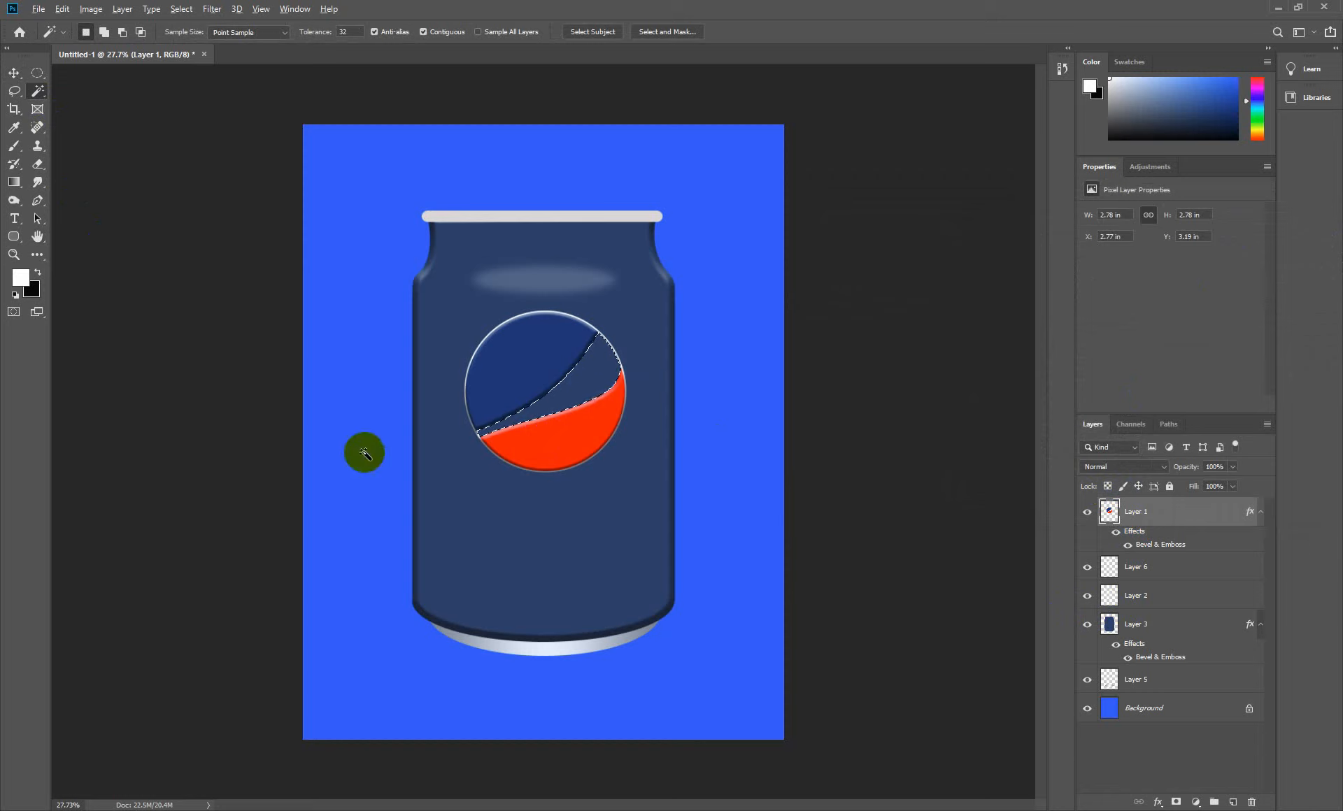
key(alt+BackSpace)
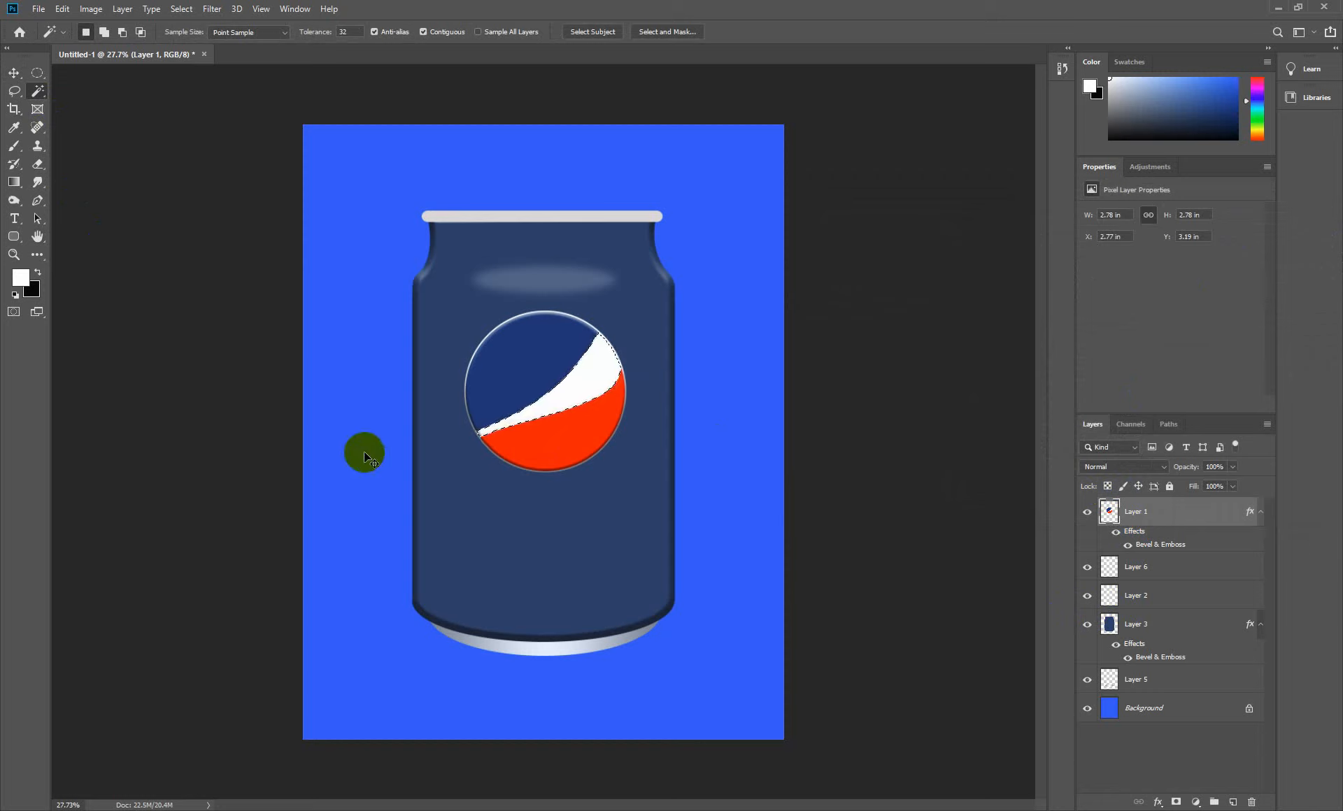
key(ctrl+d)
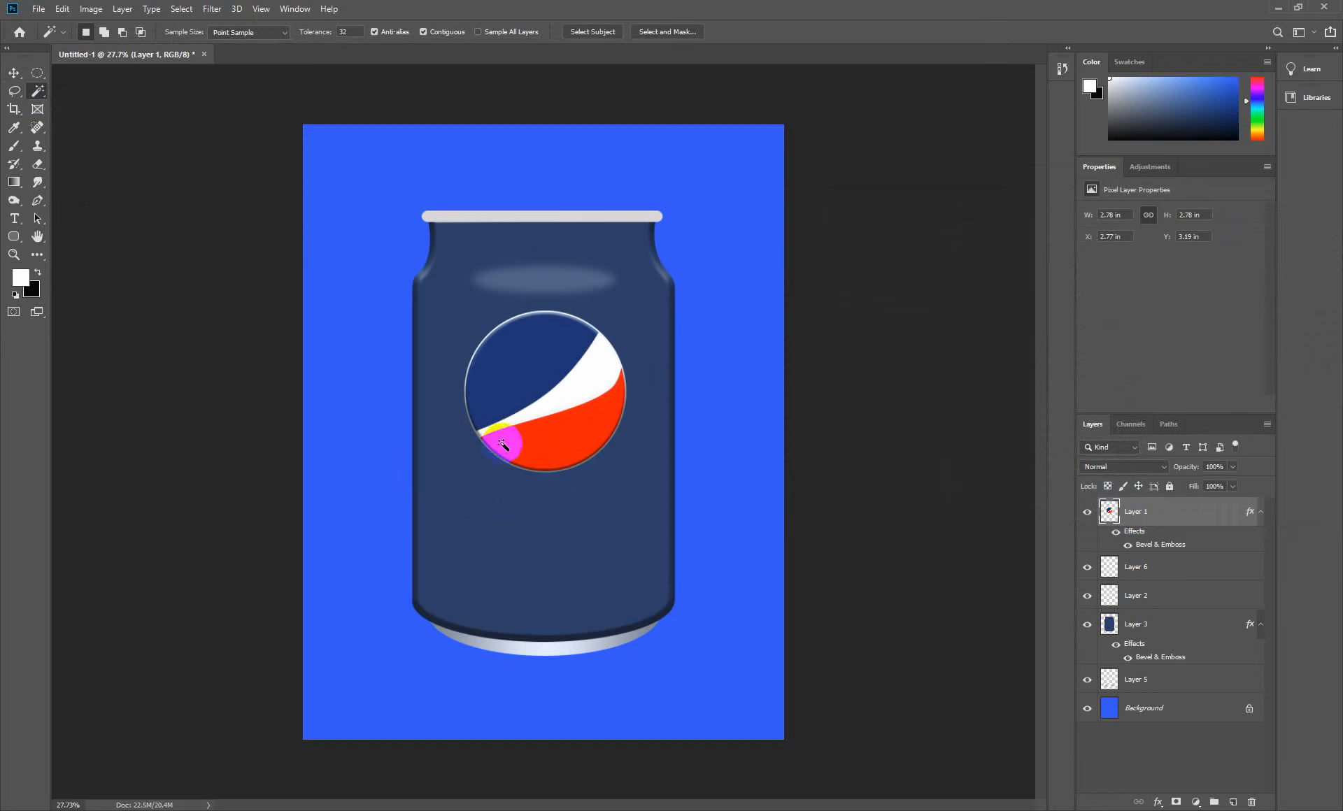
key(v)
drag(557, 437, 559, 436)
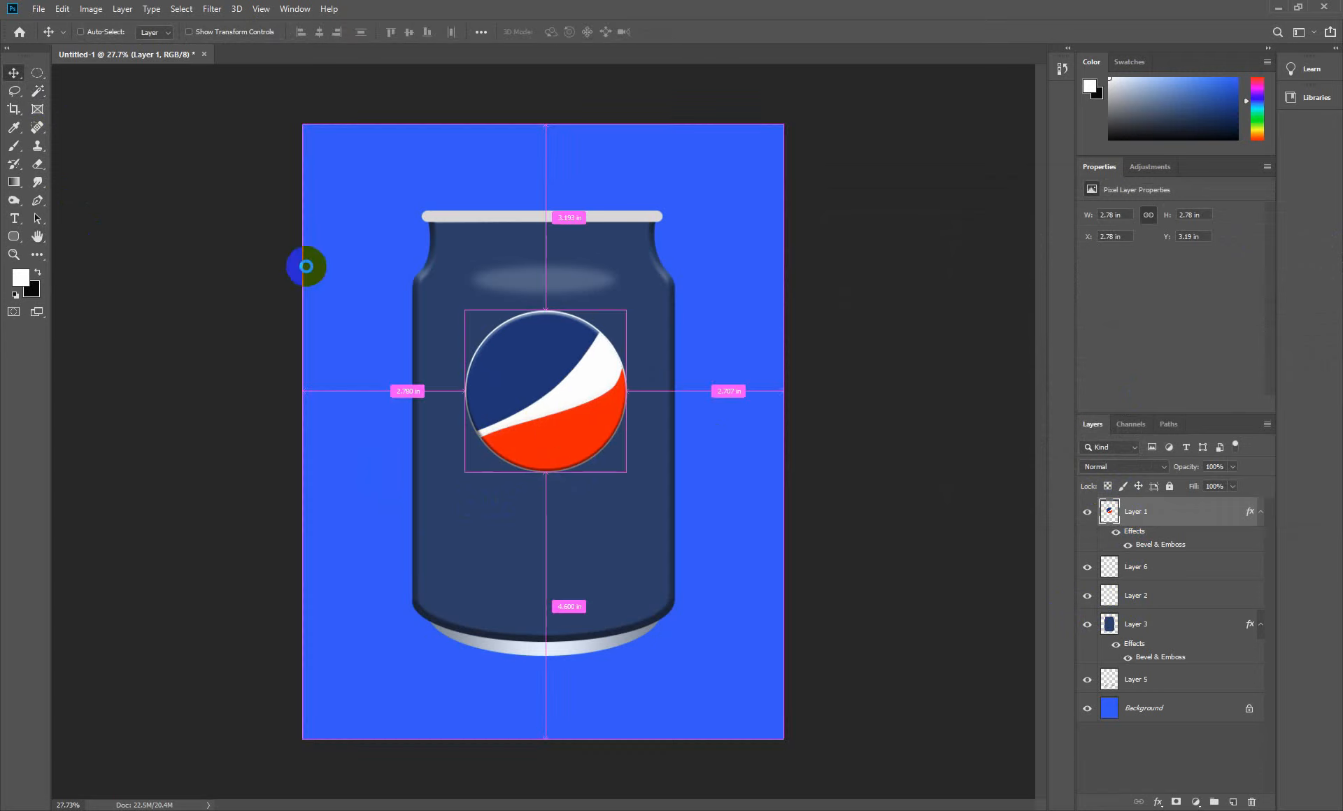
- Open the Pepsi logo image png-clipart-logo-pepsi-brand-product-label-pepsi-blue-text.png from the Desktop
key(ctrl+o)
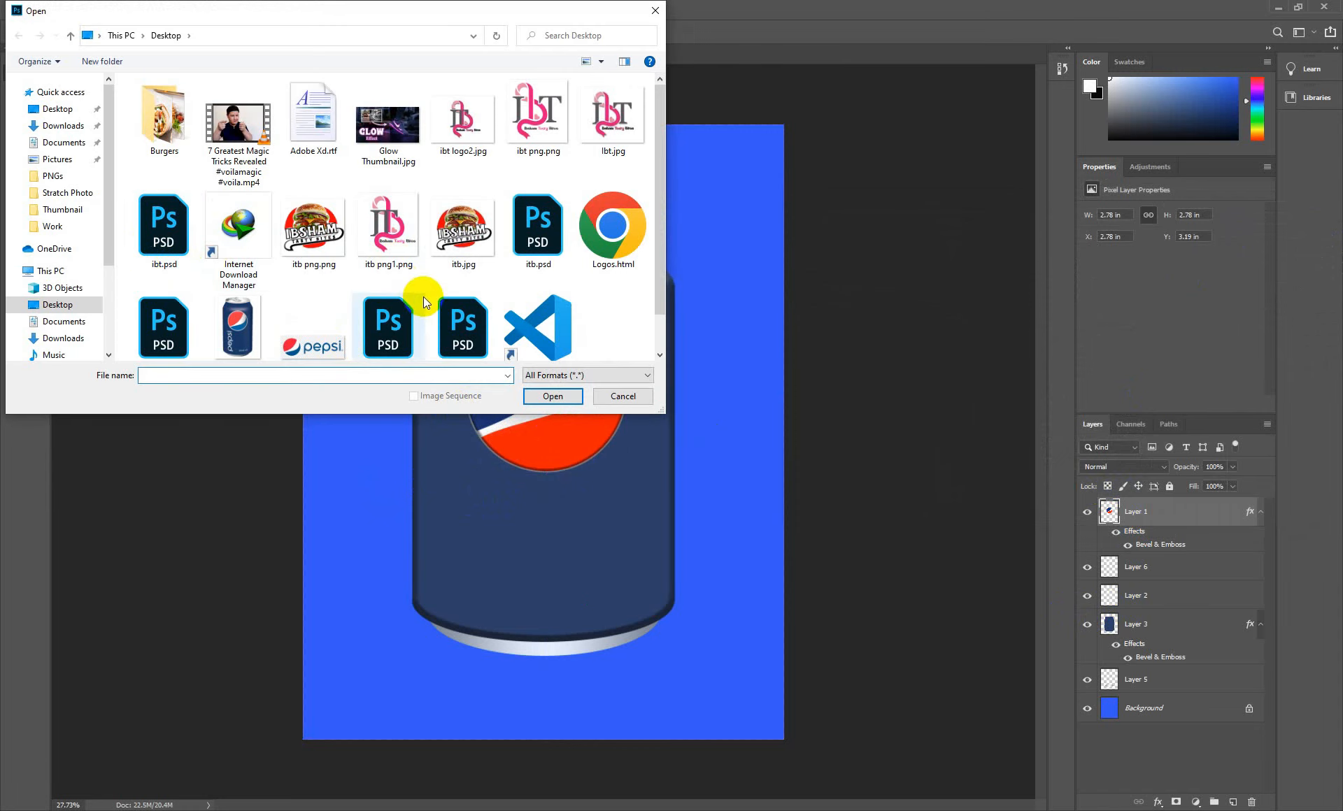
scroll(429, 300, down, 1)
double_click(325, 302)
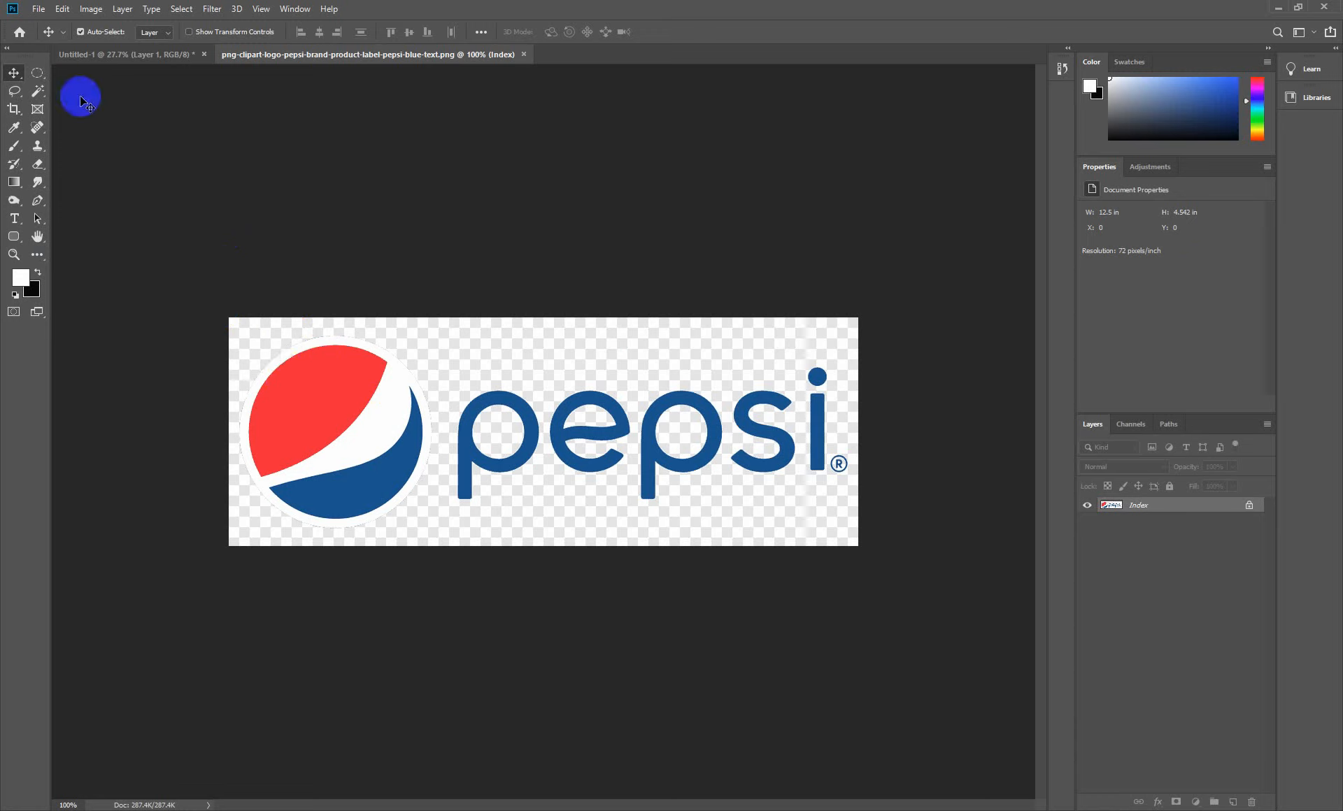
- Try to paste a rectangular cut-out of the pepsi wordmark into the can document, and undo both pastes
click(39, 71)
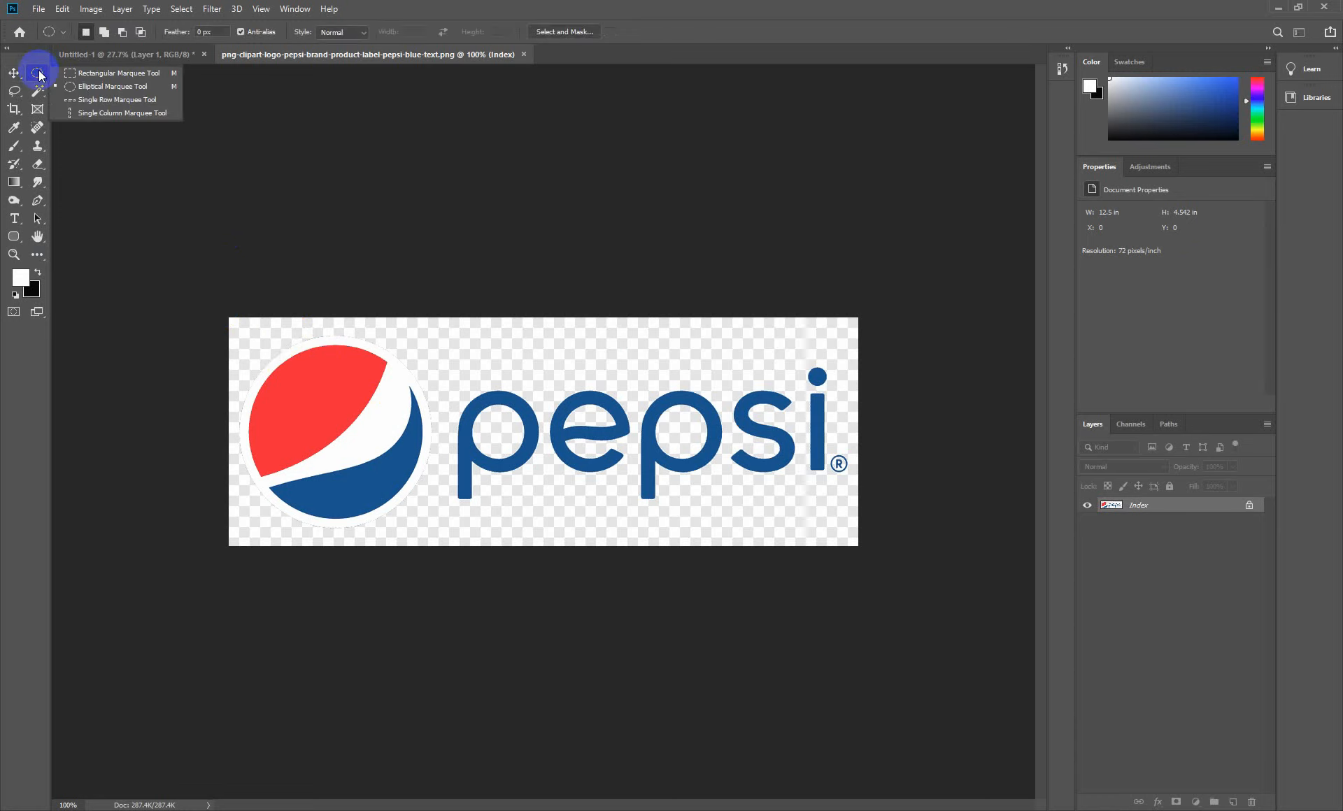
click(76, 72)
drag(450, 315, 853, 544)
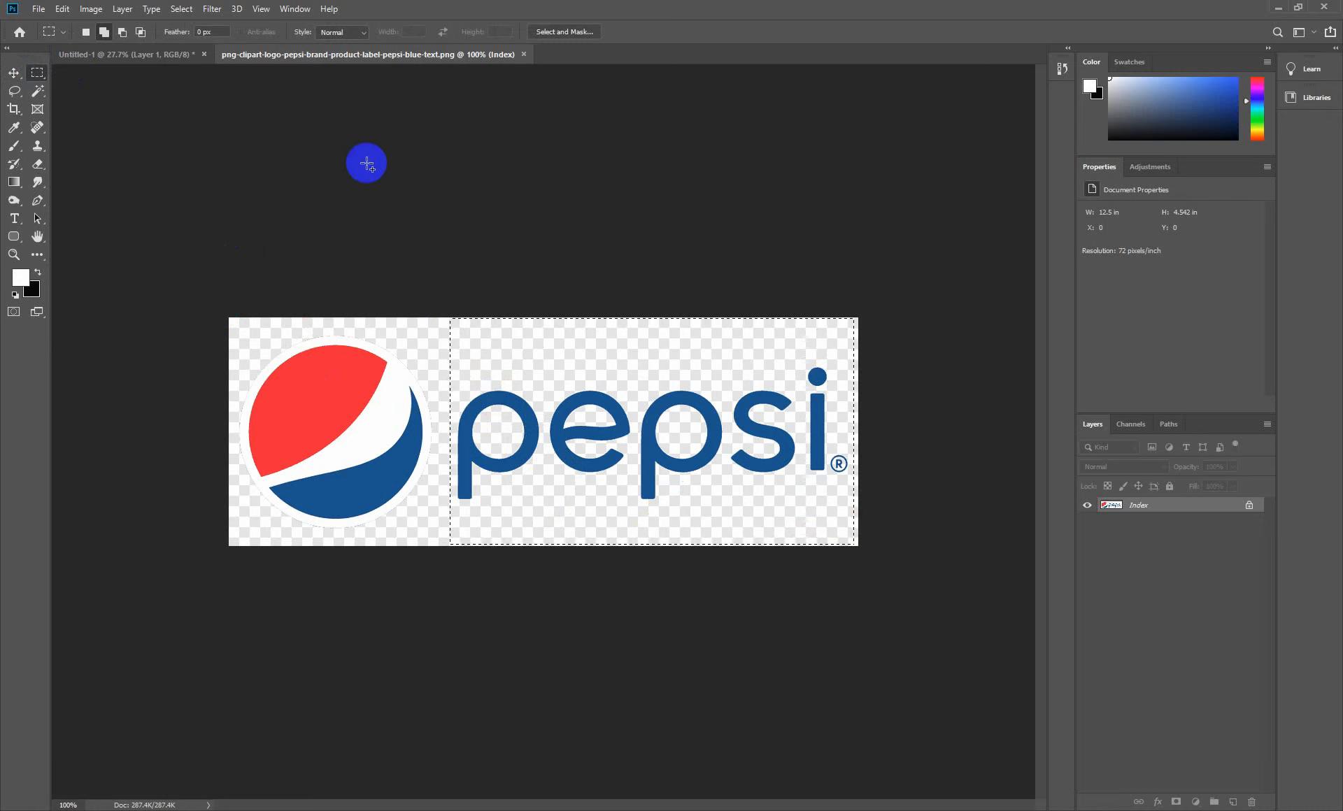
click(174, 58)
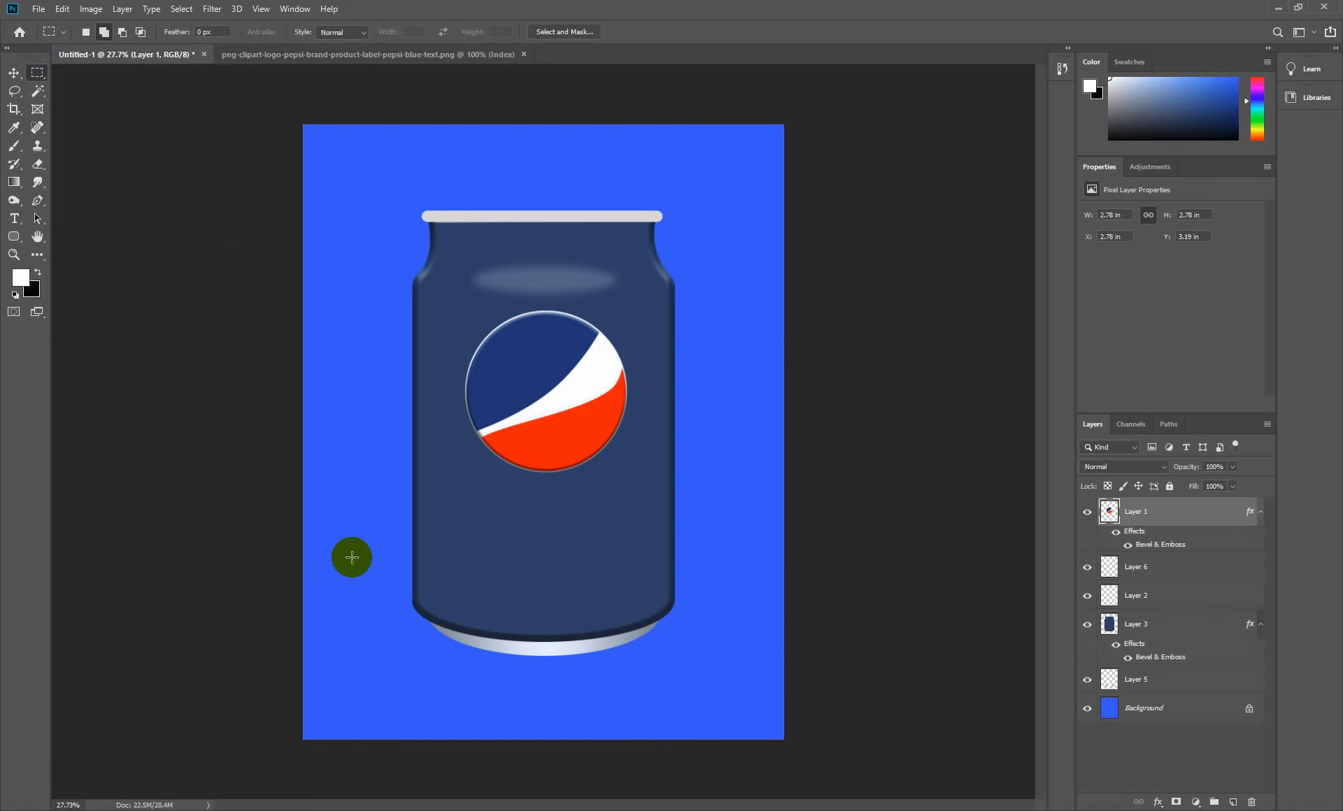
key(ctrl+v)
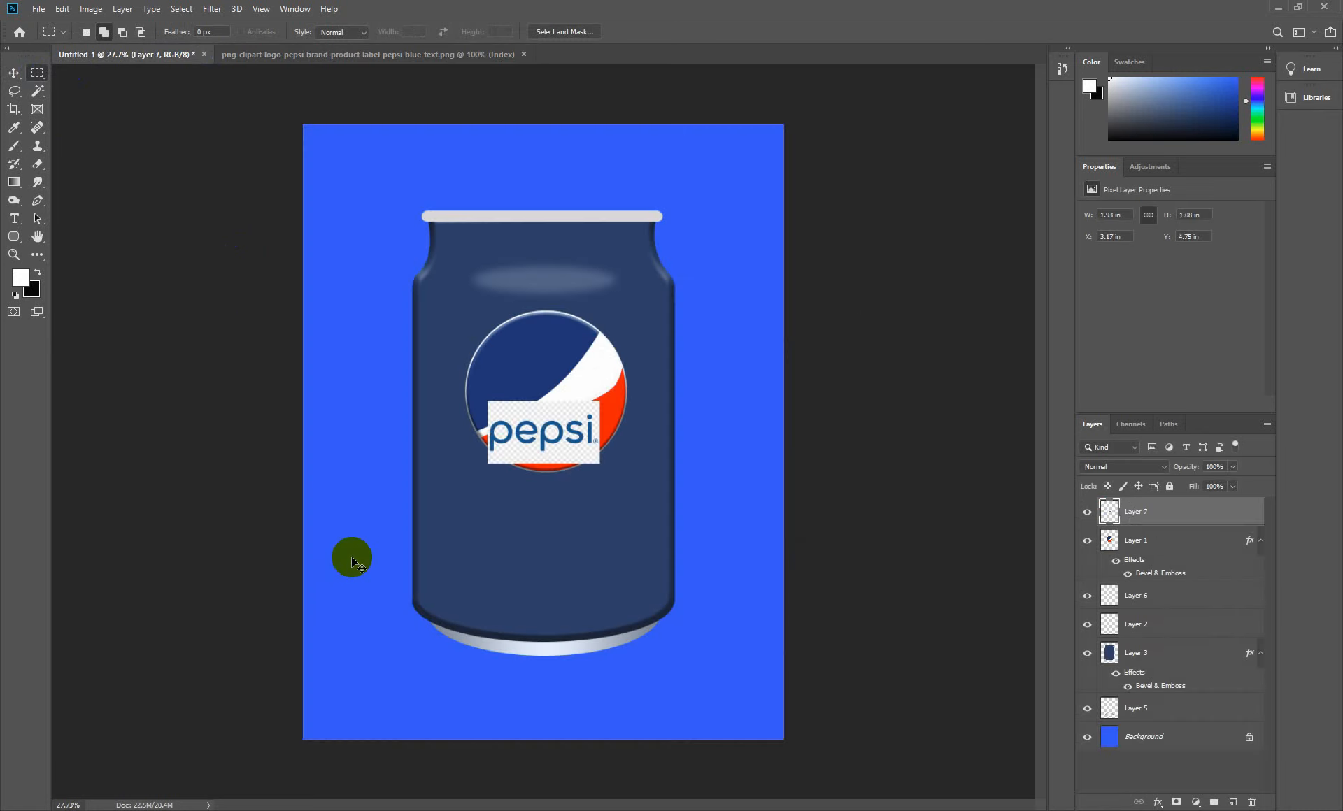
key(ctrl+v)
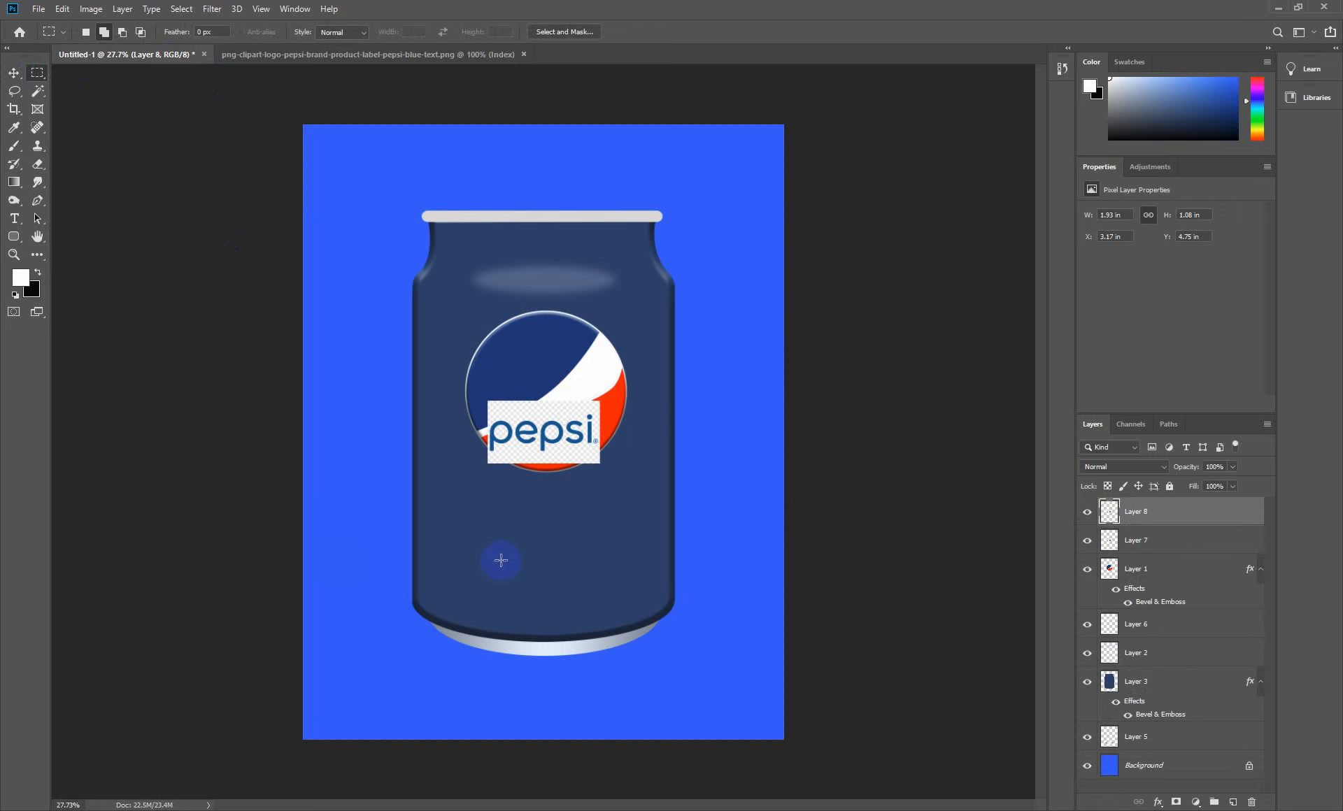
key(ctrl+z)
key(ctrl+z)
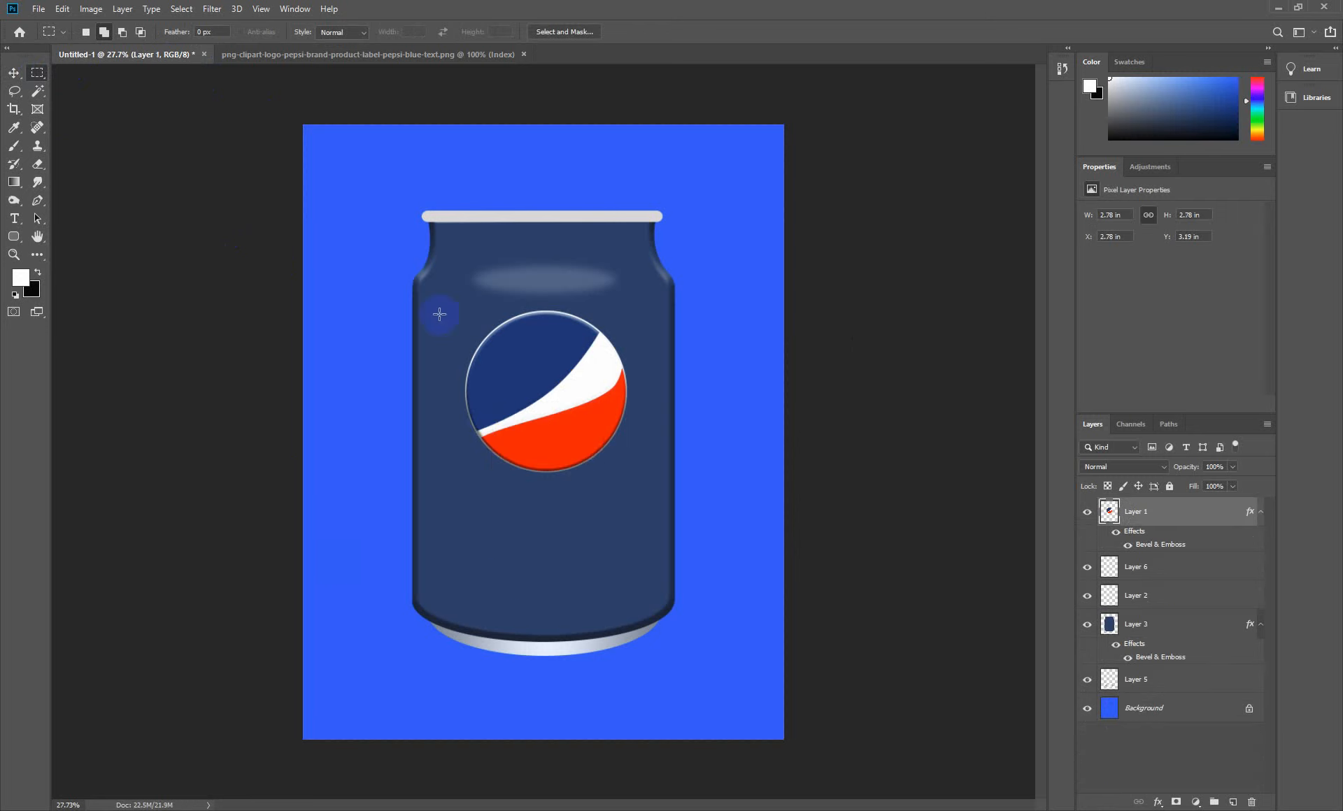
- Return to the Pepsi logo image and clear the rectangular selection around the wordmark
click(304, 55)
click(14, 72)
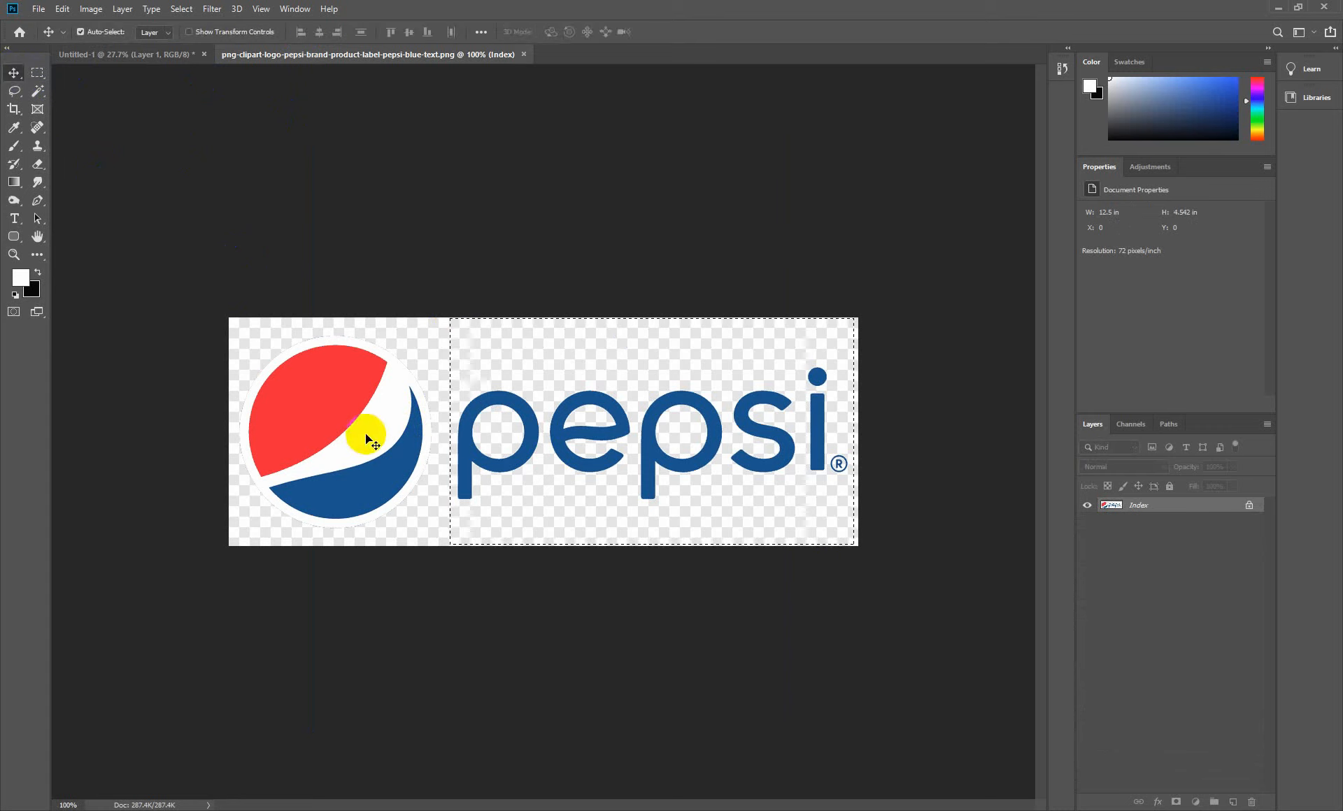
drag(368, 440, 359, 418)
key(ctrl+z)
key(ctrl+d)
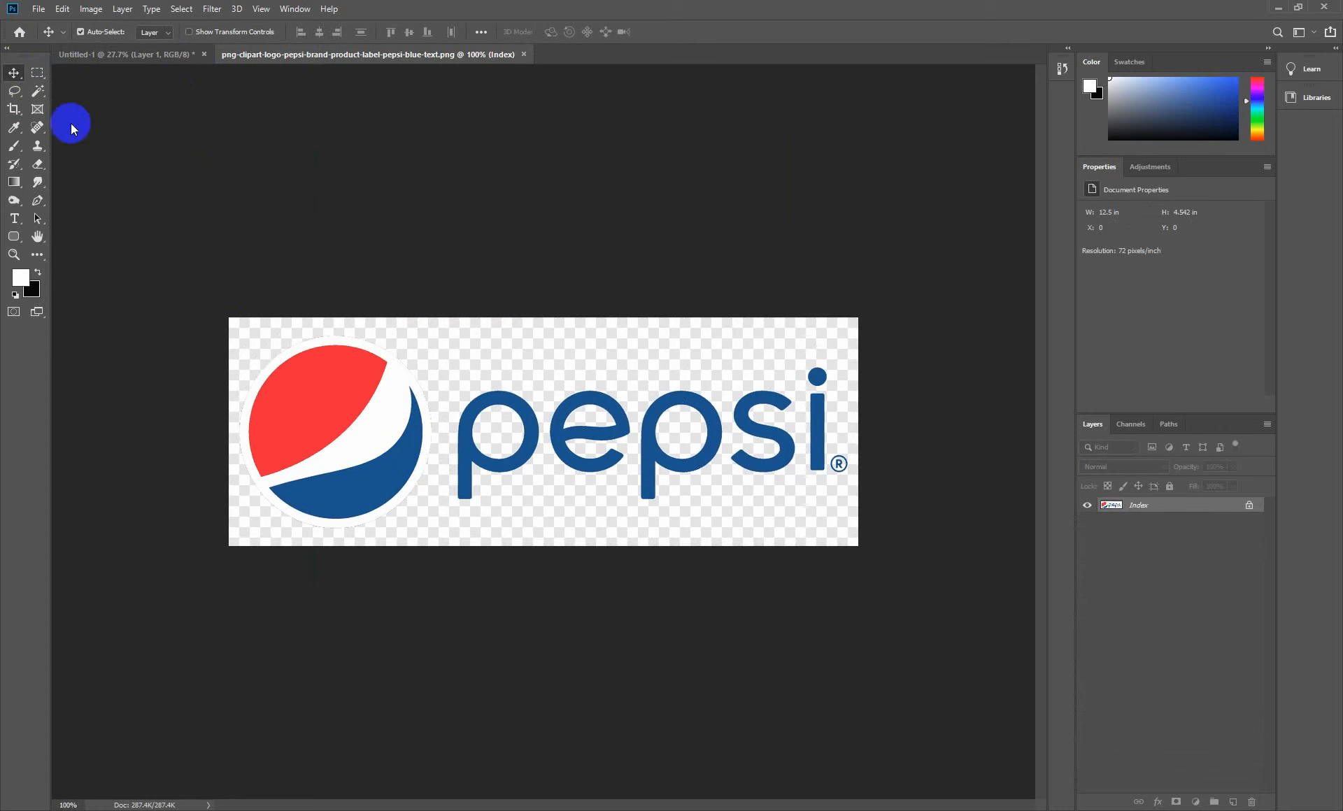
- Select the blue letters of the pepsi wordmark with the Magic Wand and paste a copy into the can document
click(38, 91)
click(105, 105)
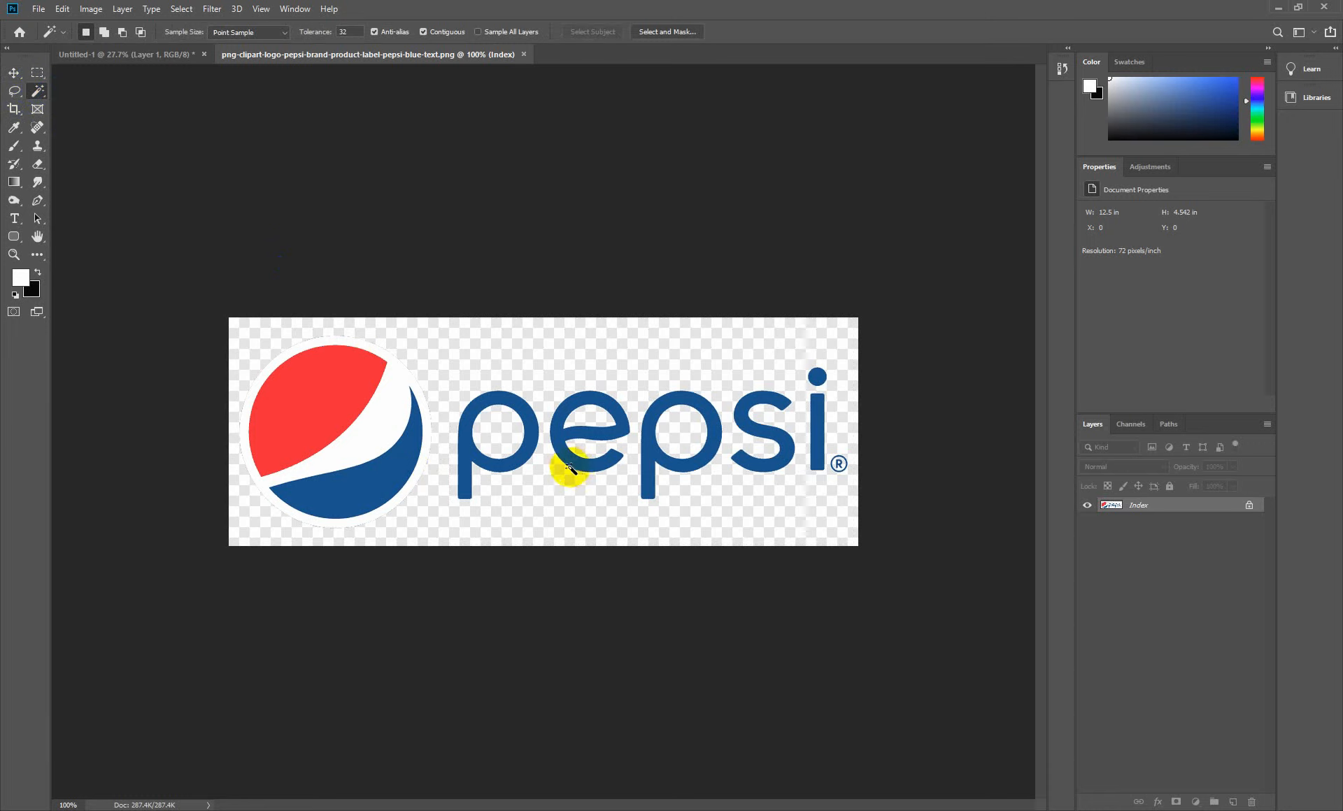
click(471, 426)
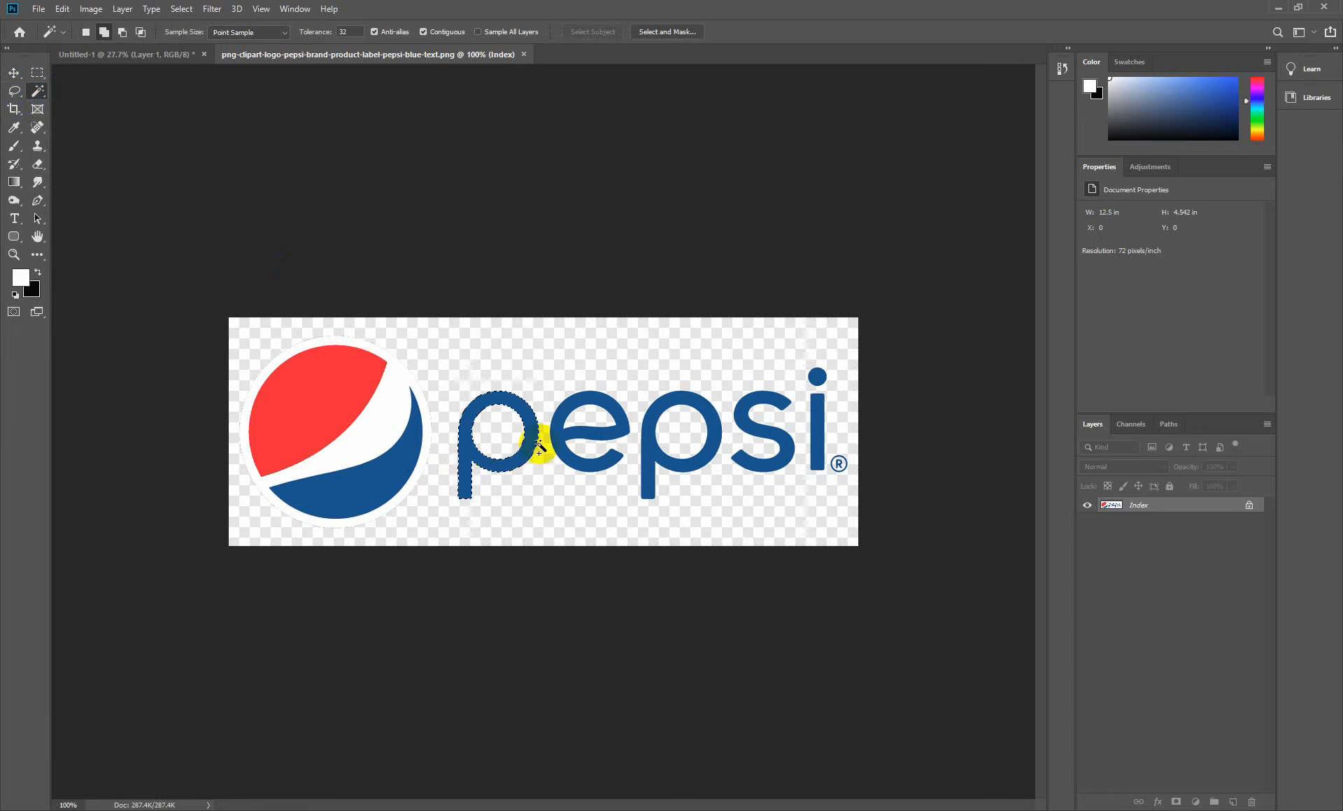
shift+click(558, 422)
shift+click(641, 442)
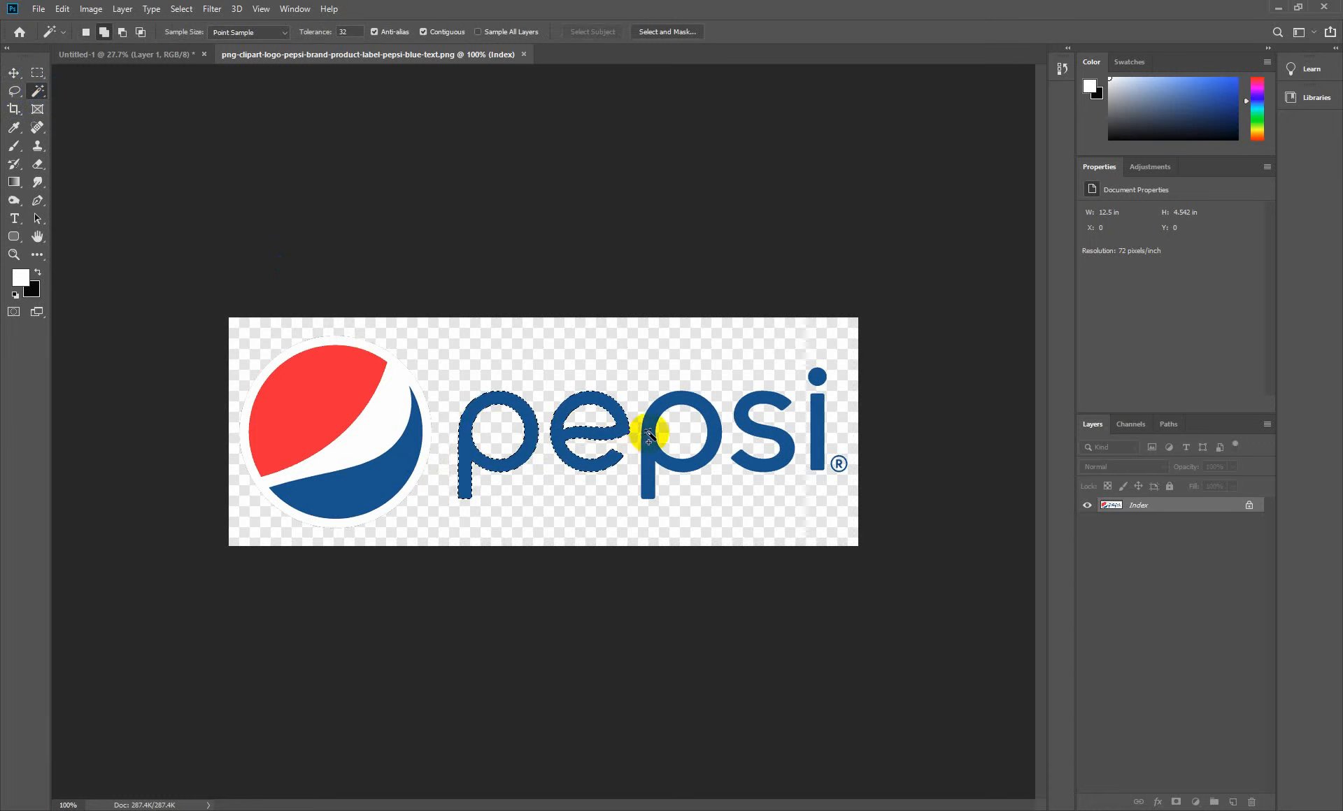
shift+click(747, 413)
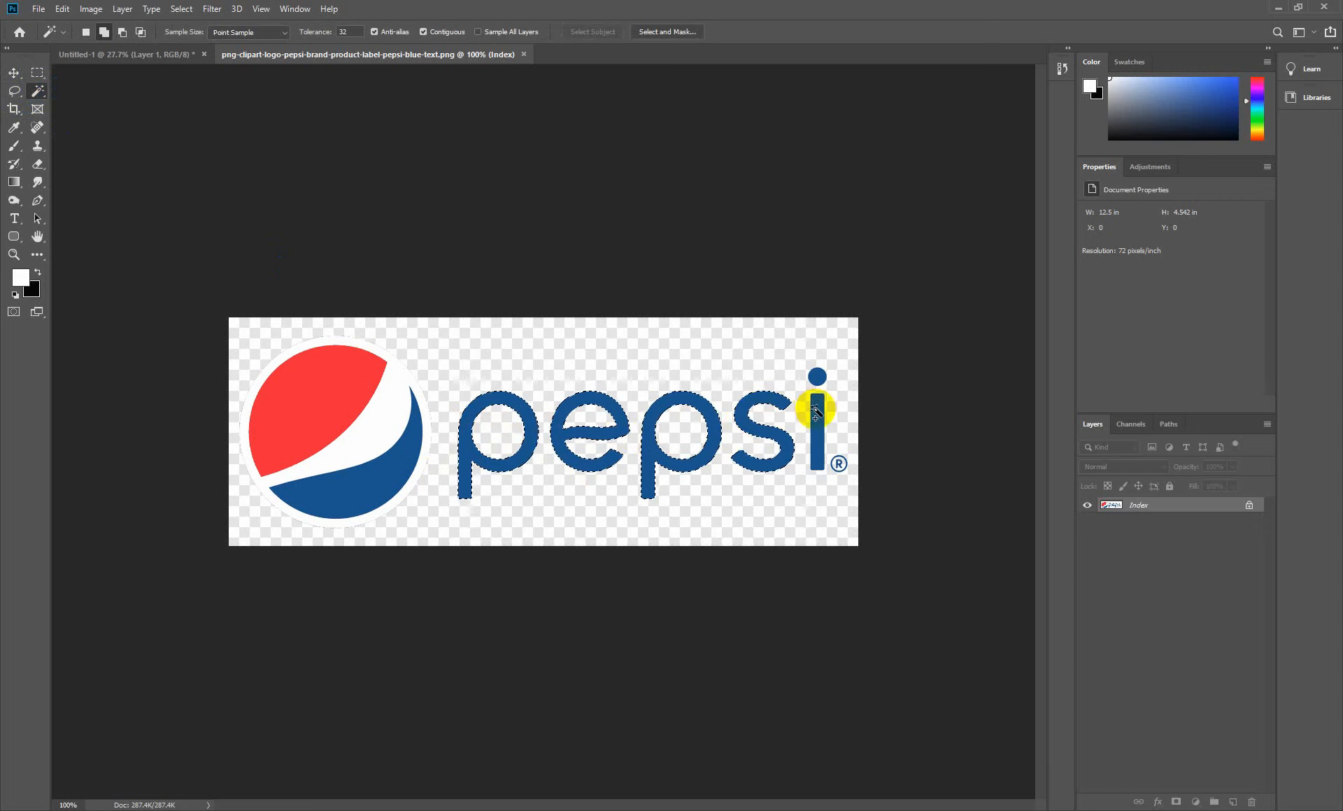
shift+click(813, 461)
click(165, 56)
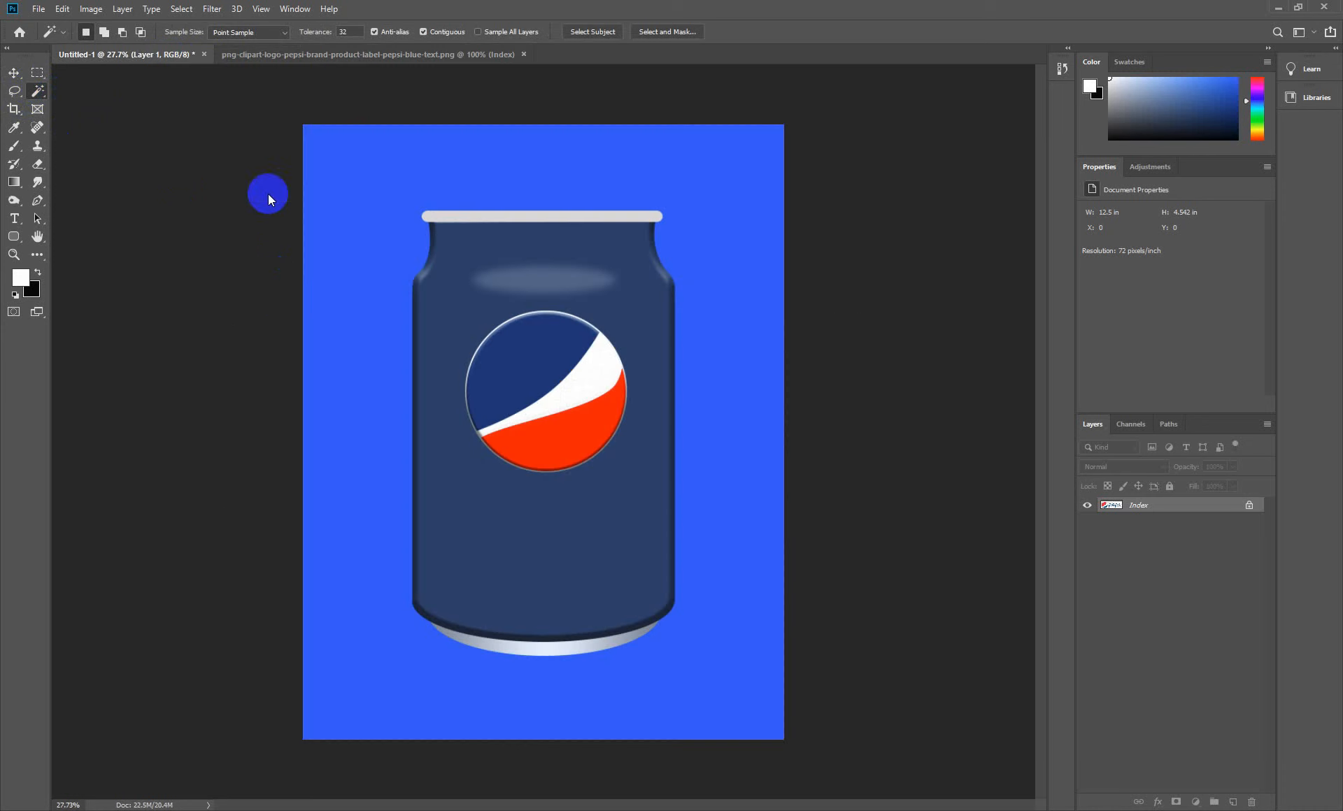
key(ctrl+v)
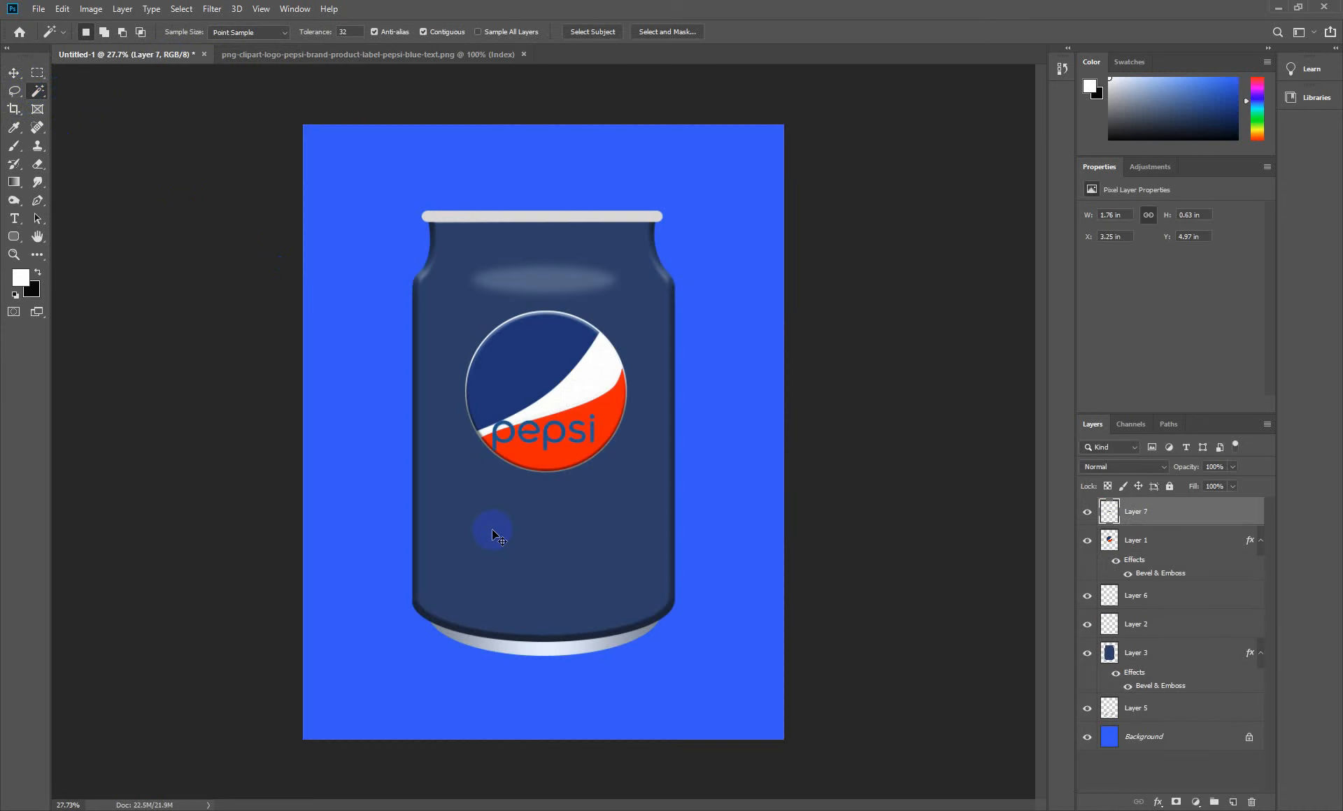
- Rotate the pasted pepsi wordmark by -90° and scale it to about 180.43% on the lower part of the can
key(ctrl+t)
drag(540, 480, 543, 487)
drag(538, 438, 481, 539)
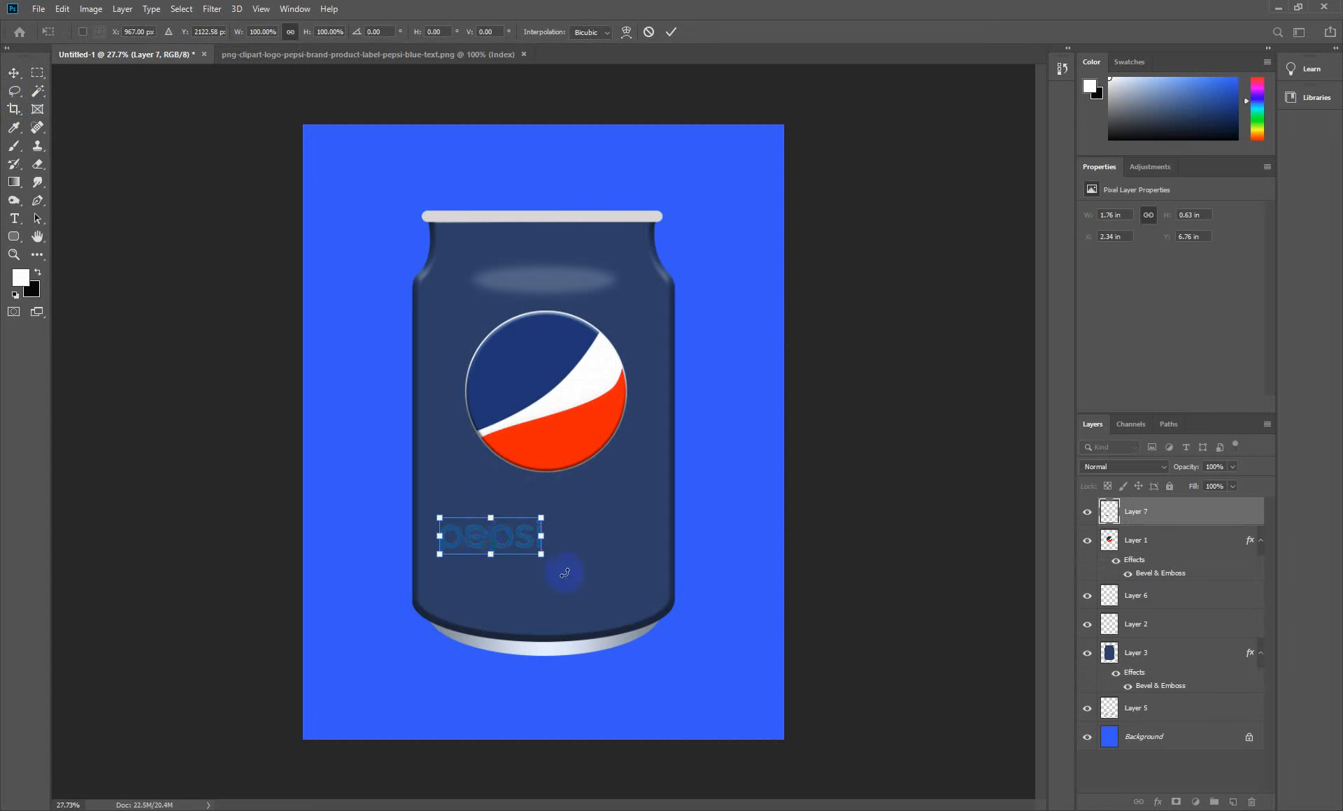
drag(576, 585, 526, 456)
drag(509, 589, 523, 629)
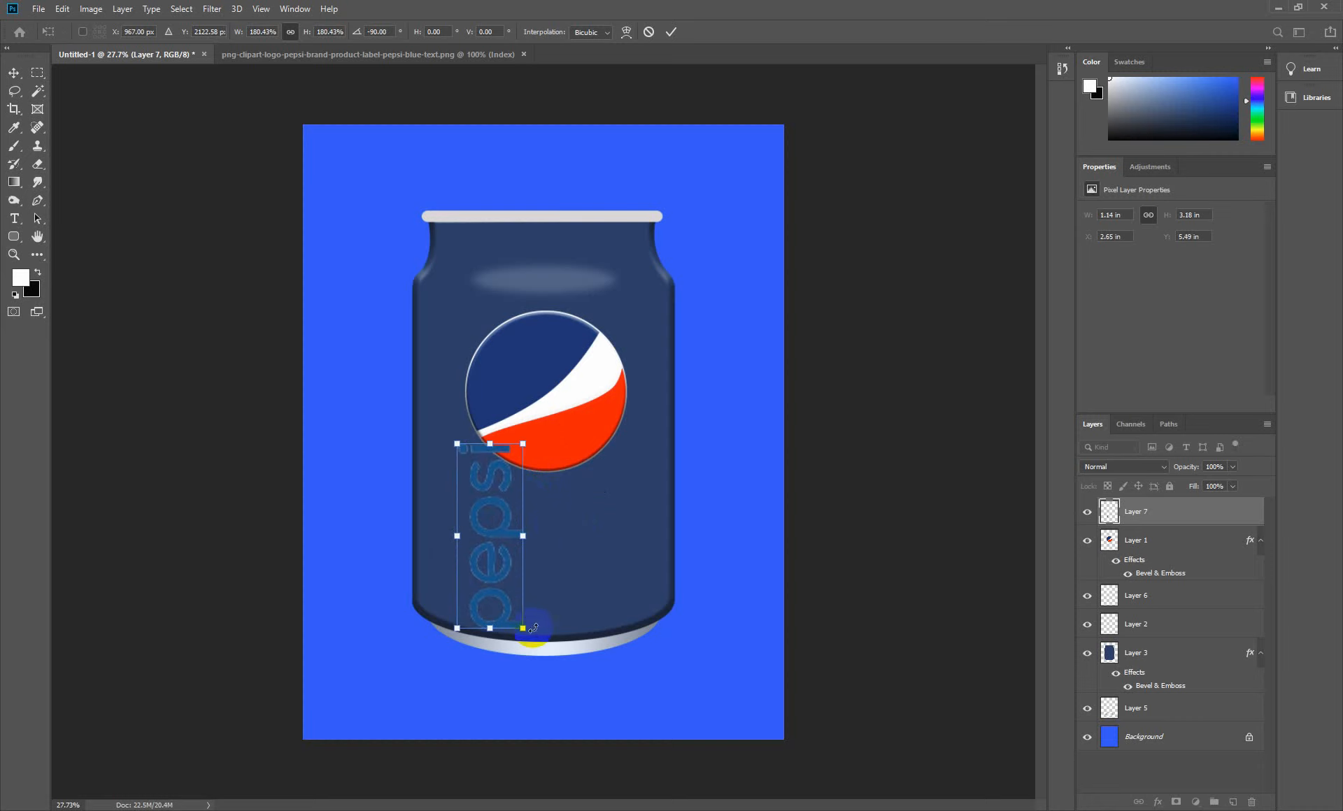
key(Return)
- Move the white highlight and the globe logo slightly higher on the can body
key(w)
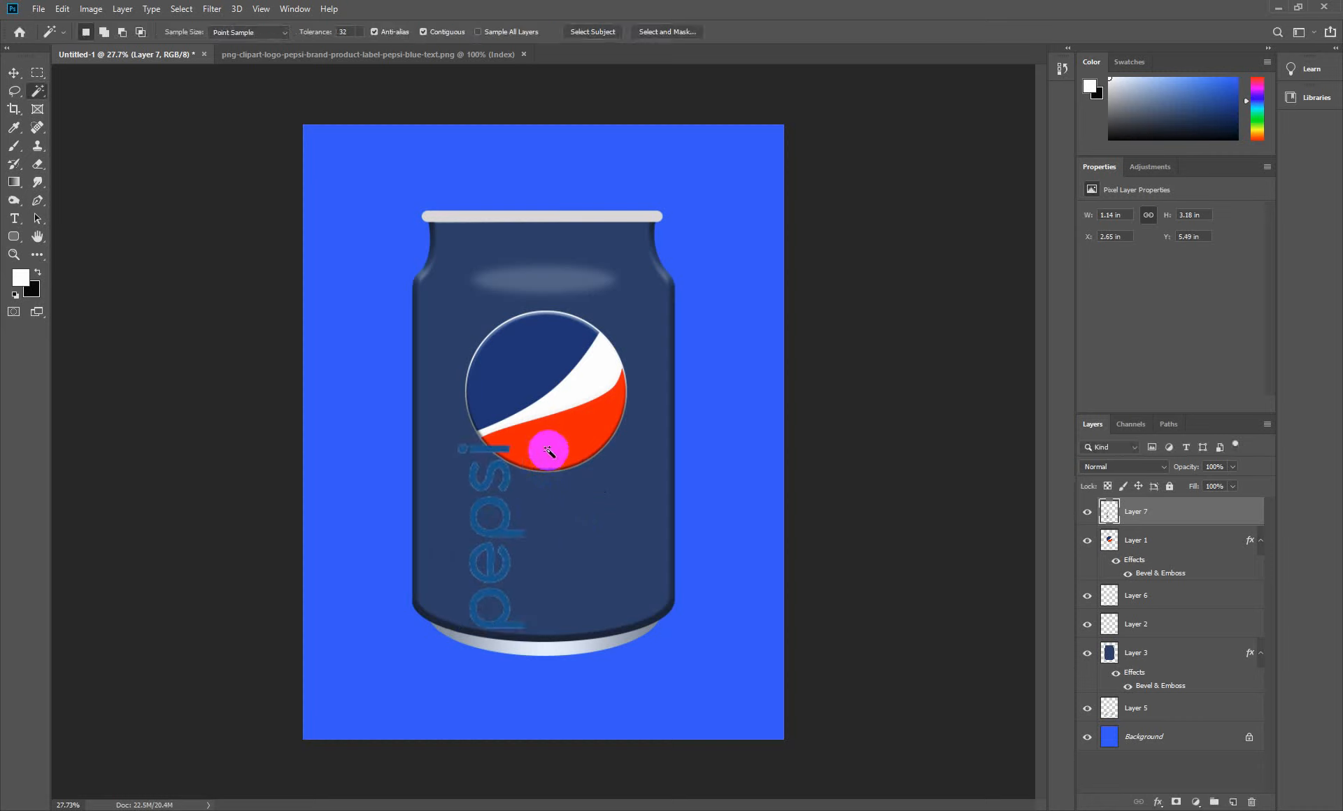
key(v)
drag(546, 287, 544, 276)
drag(543, 371, 543, 349)
- Scale the vertical pepsi wordmark to about 89.42% and place it near the can's lower left edge at X 2.21, Y 5.45 in
drag(511, 535, 482, 524)
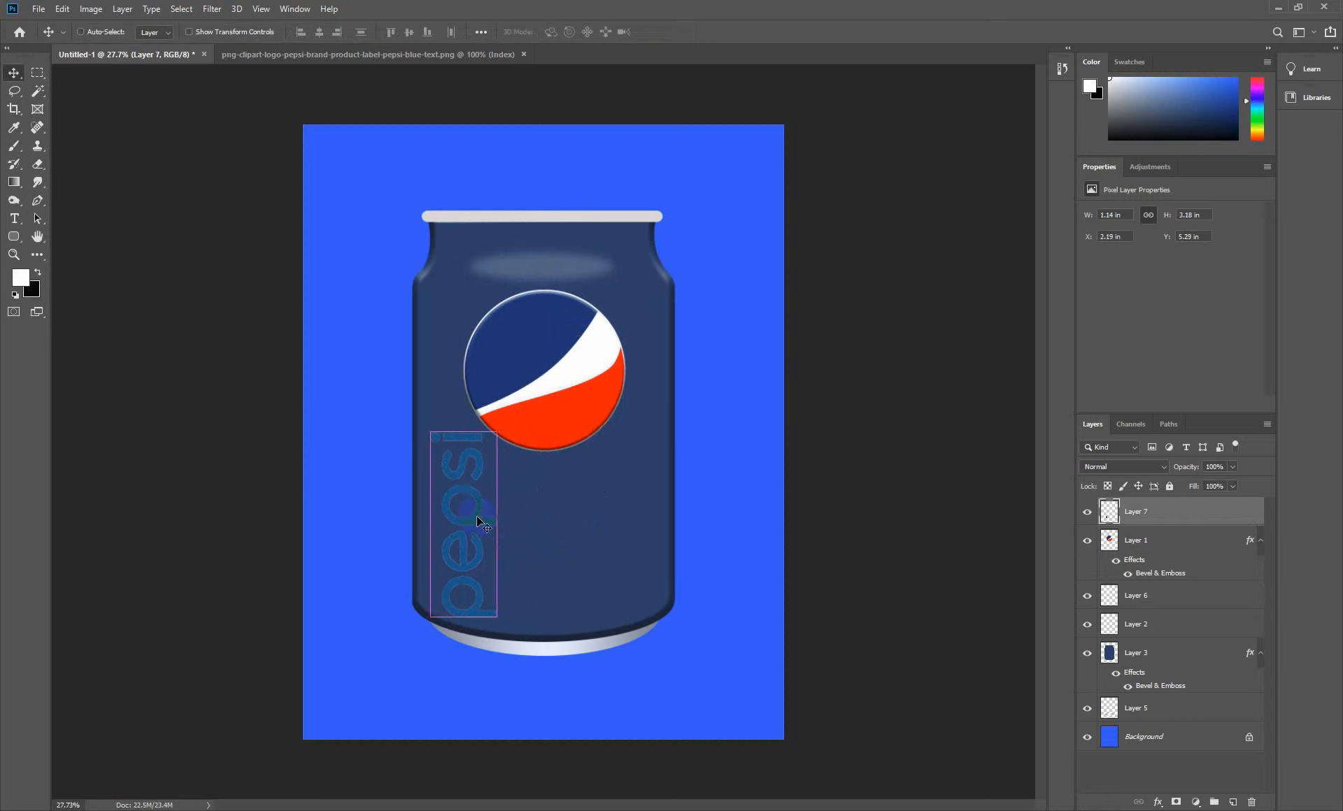
key(ctrl+t)
drag(497, 617, 492, 608)
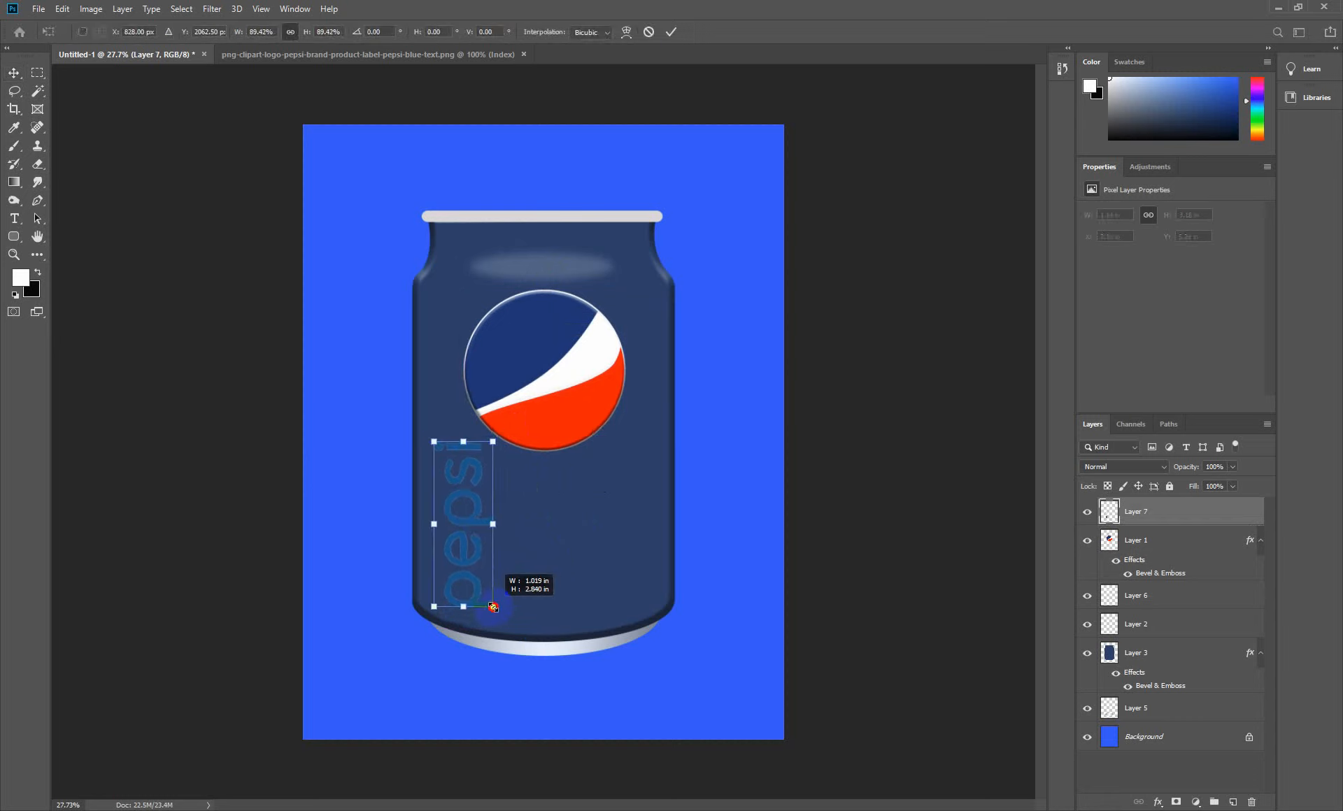
key(Return)
drag(467, 522, 463, 521)
- Fill the pepsi wordmark on Layer 7 with the globe's dark blue #0e3779, sampled from the logo, and deselect it
ctrl+click(1108, 513)
click(20, 278)
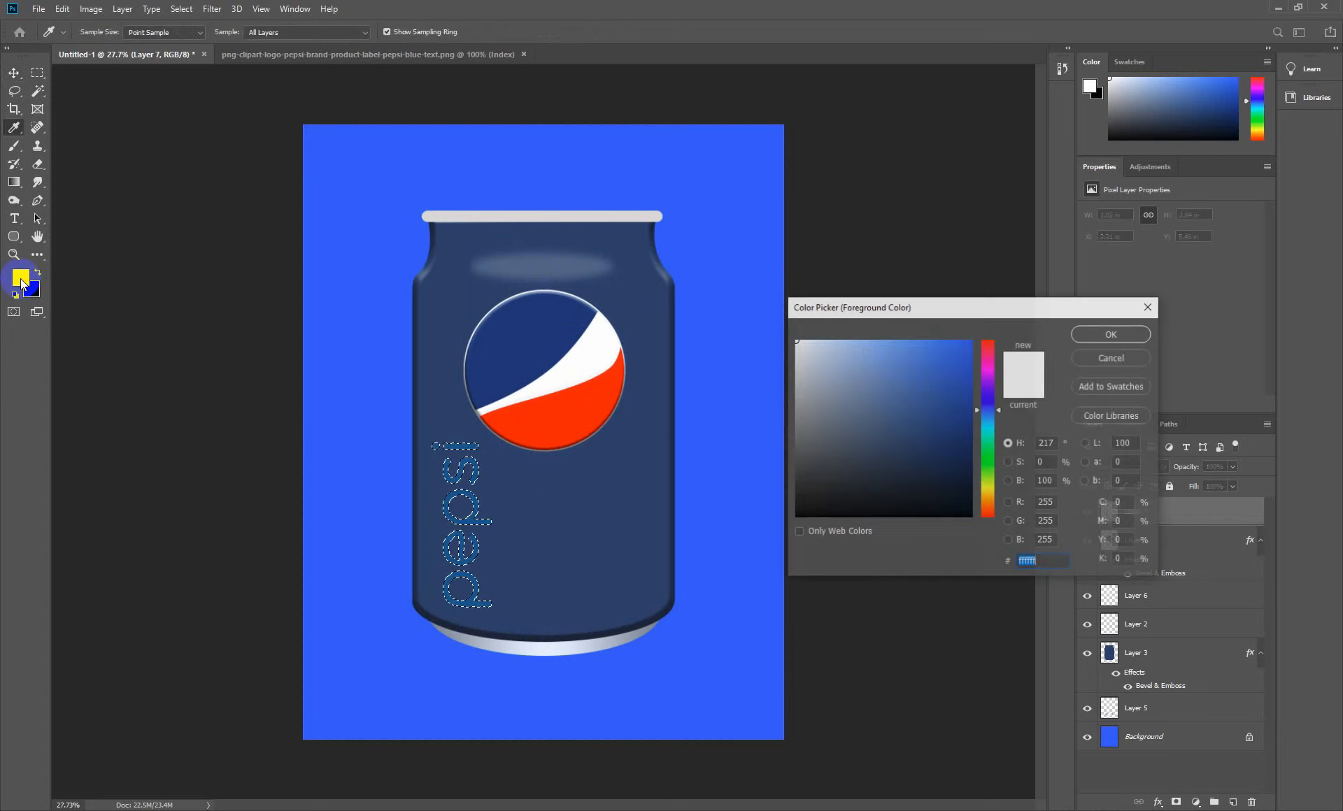
click(568, 520)
drag(912, 447, 973, 425)
click(1100, 348)
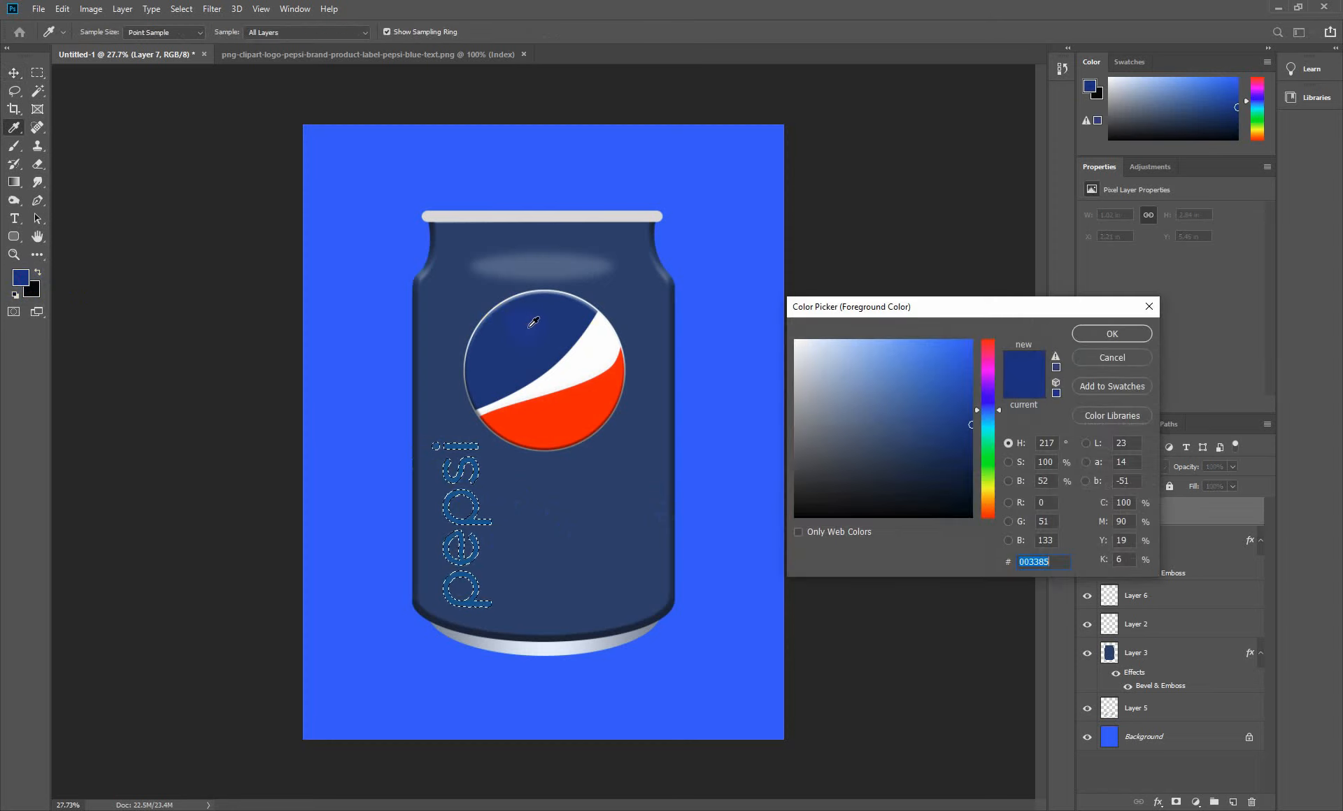
click(533, 316)
click(1113, 336)
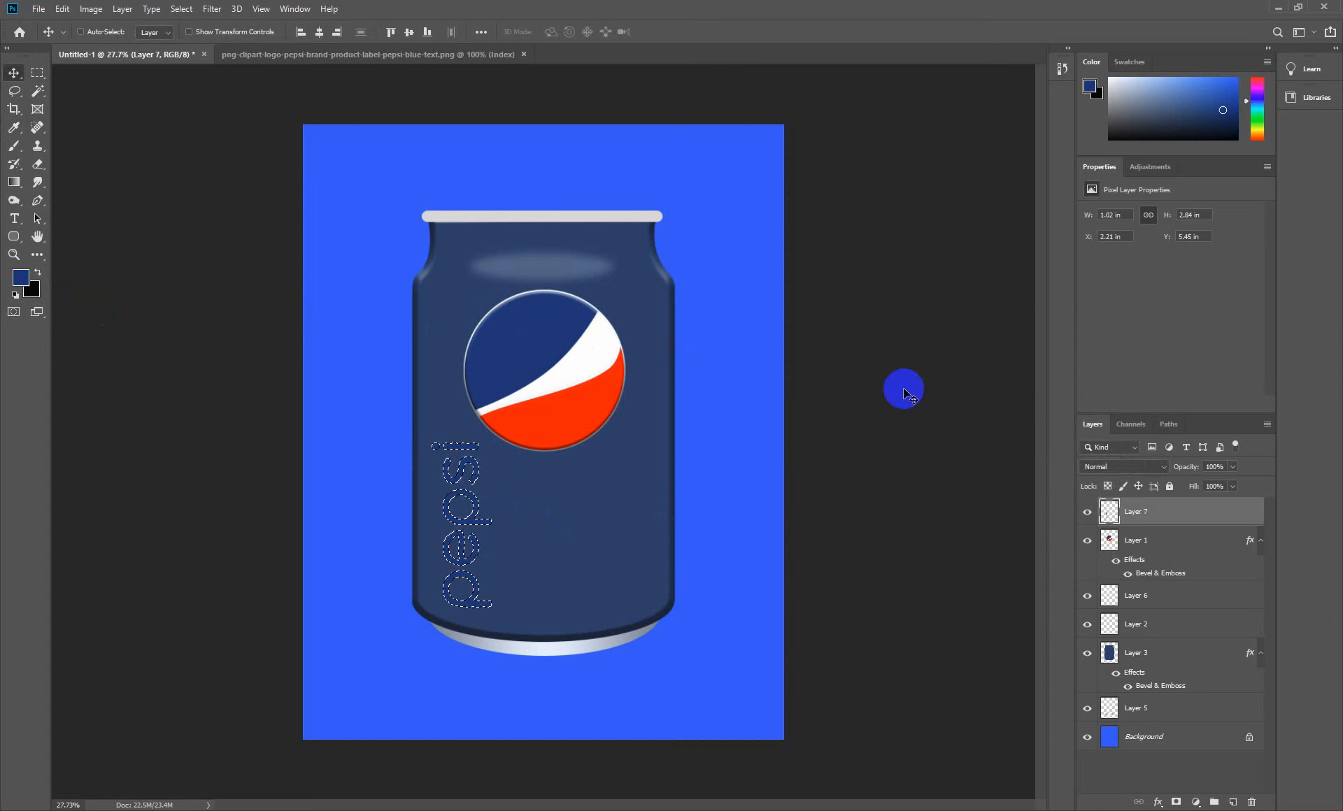
key(alt+BackSpace)
key(ctrl+d)
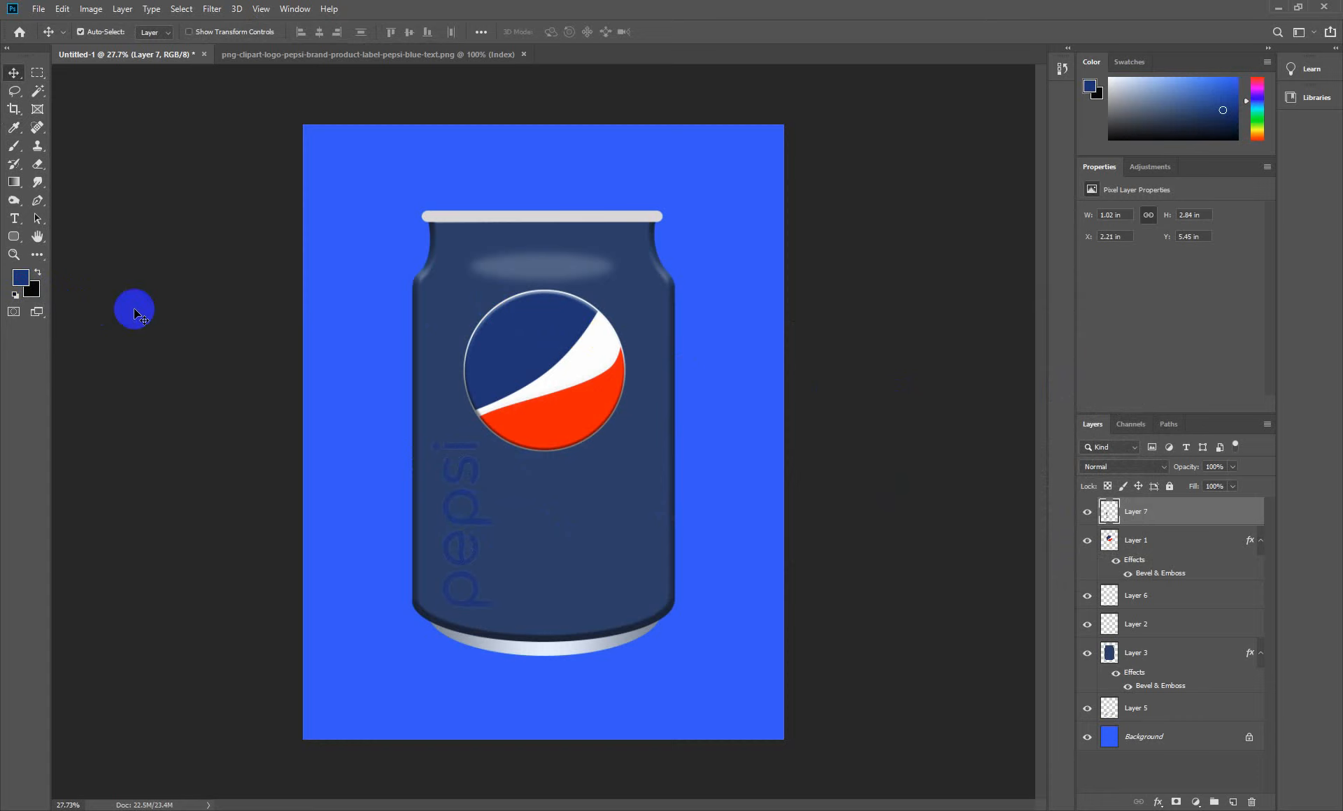
- Refill the pepsi wordmark on Layer 7 with a darker, fully saturated navy blue and deselect it
click(21, 277)
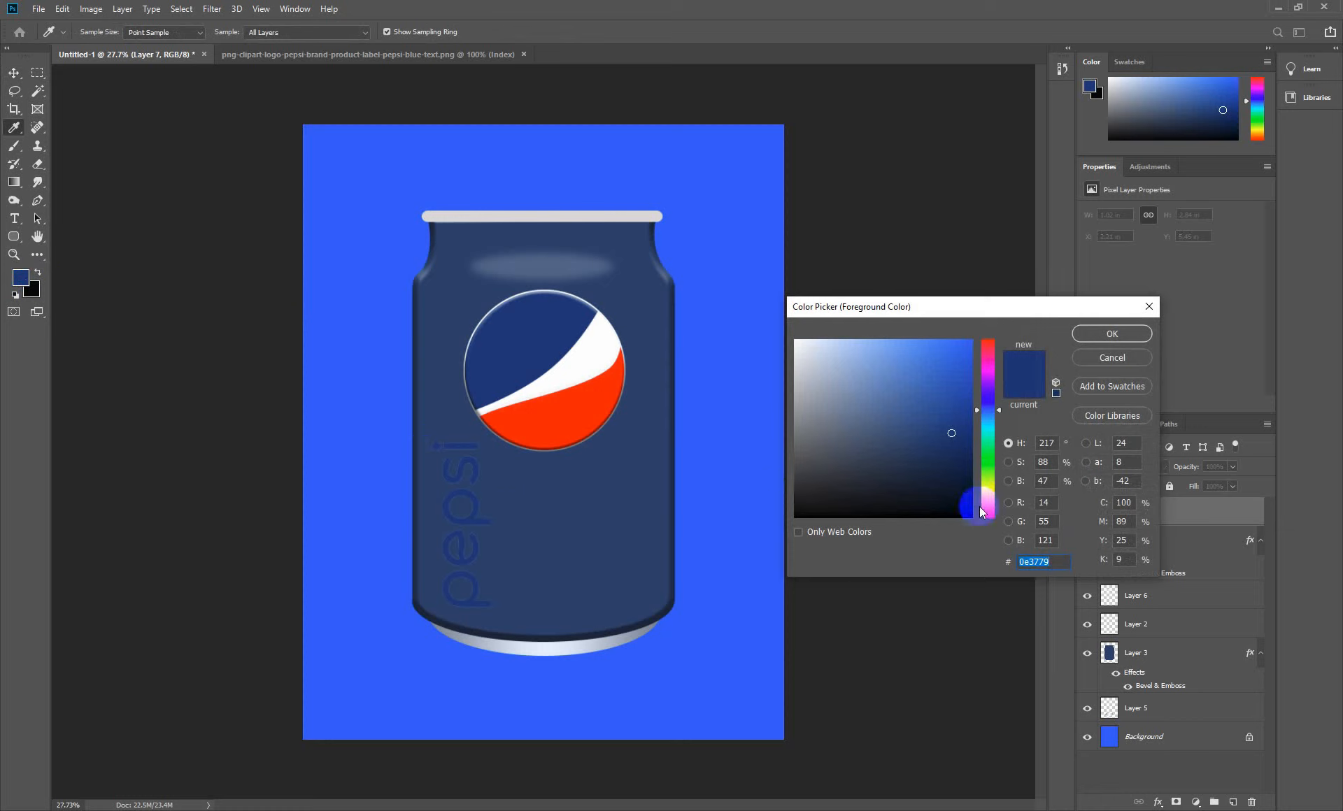
click(1109, 335)
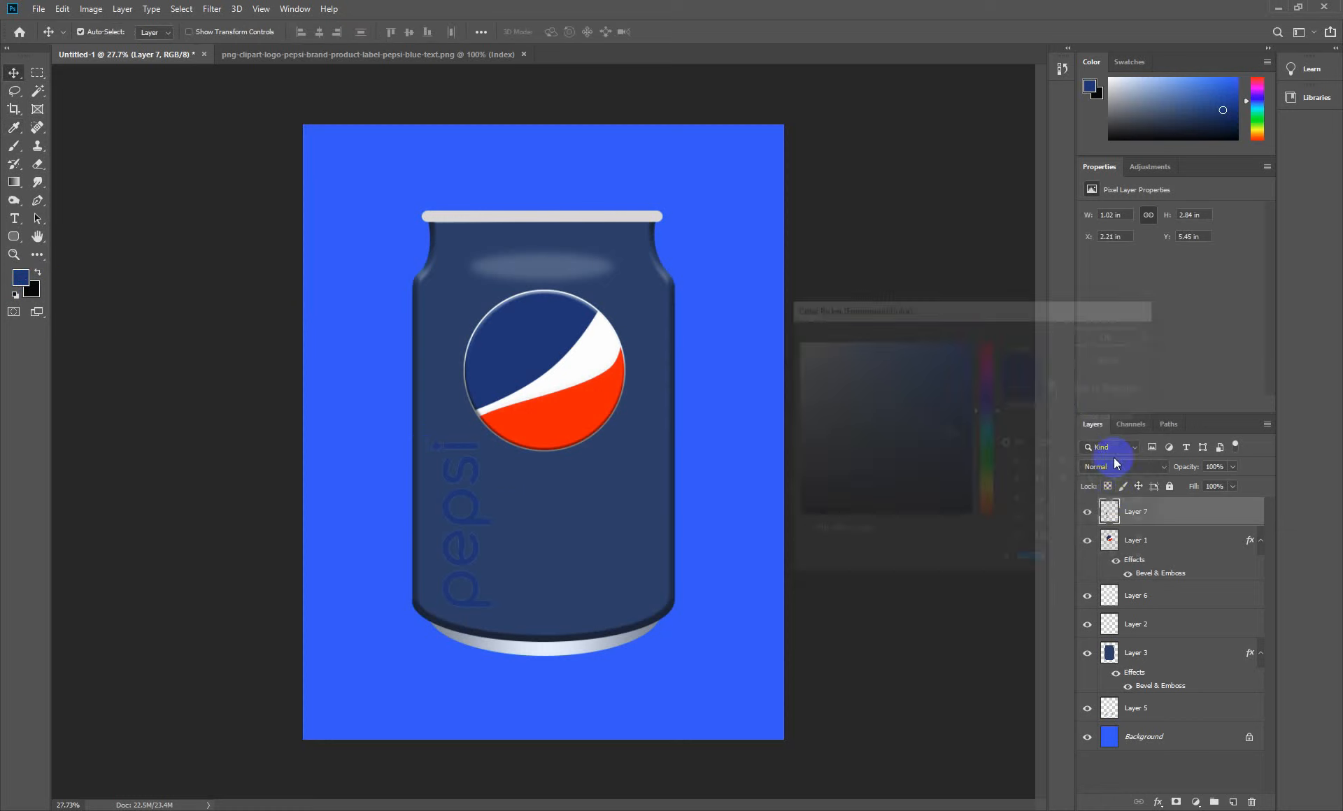
ctrl+click(1110, 514)
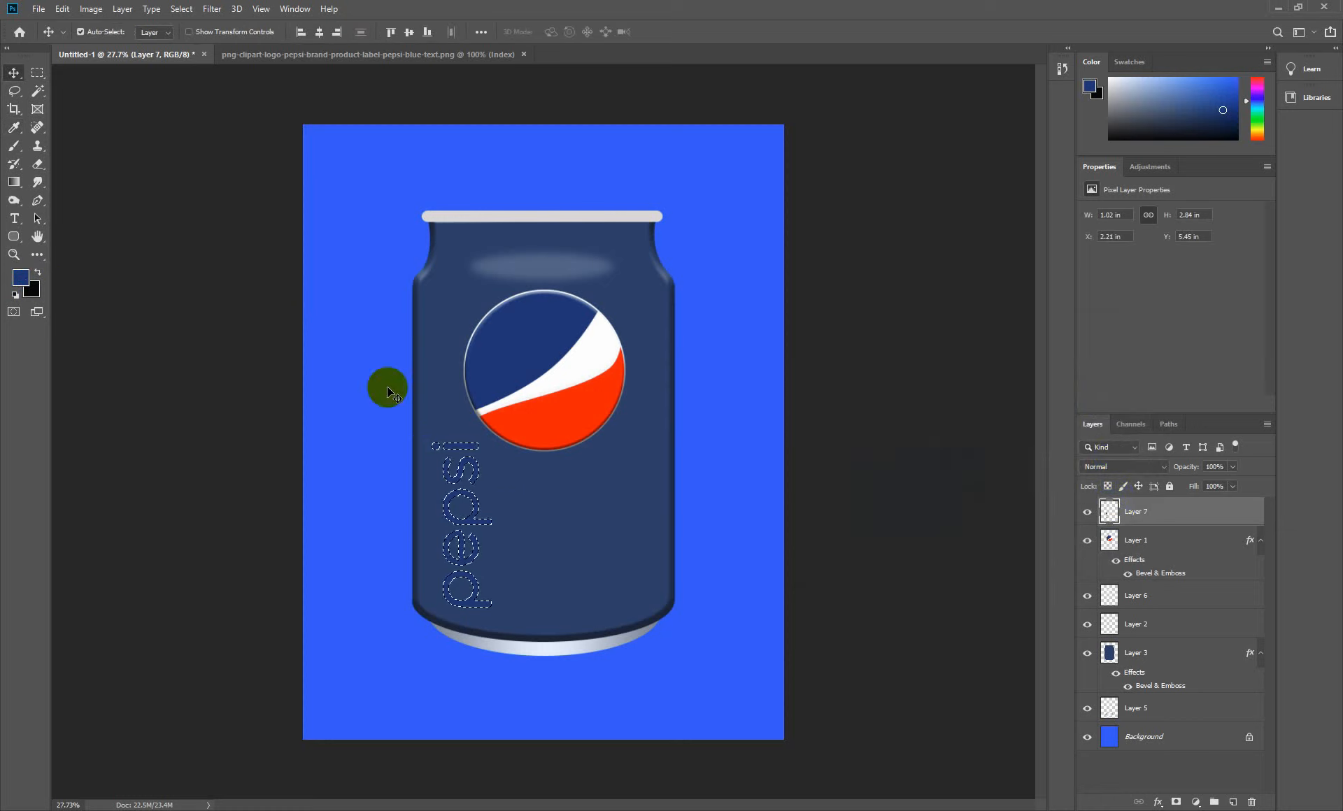
click(20, 280)
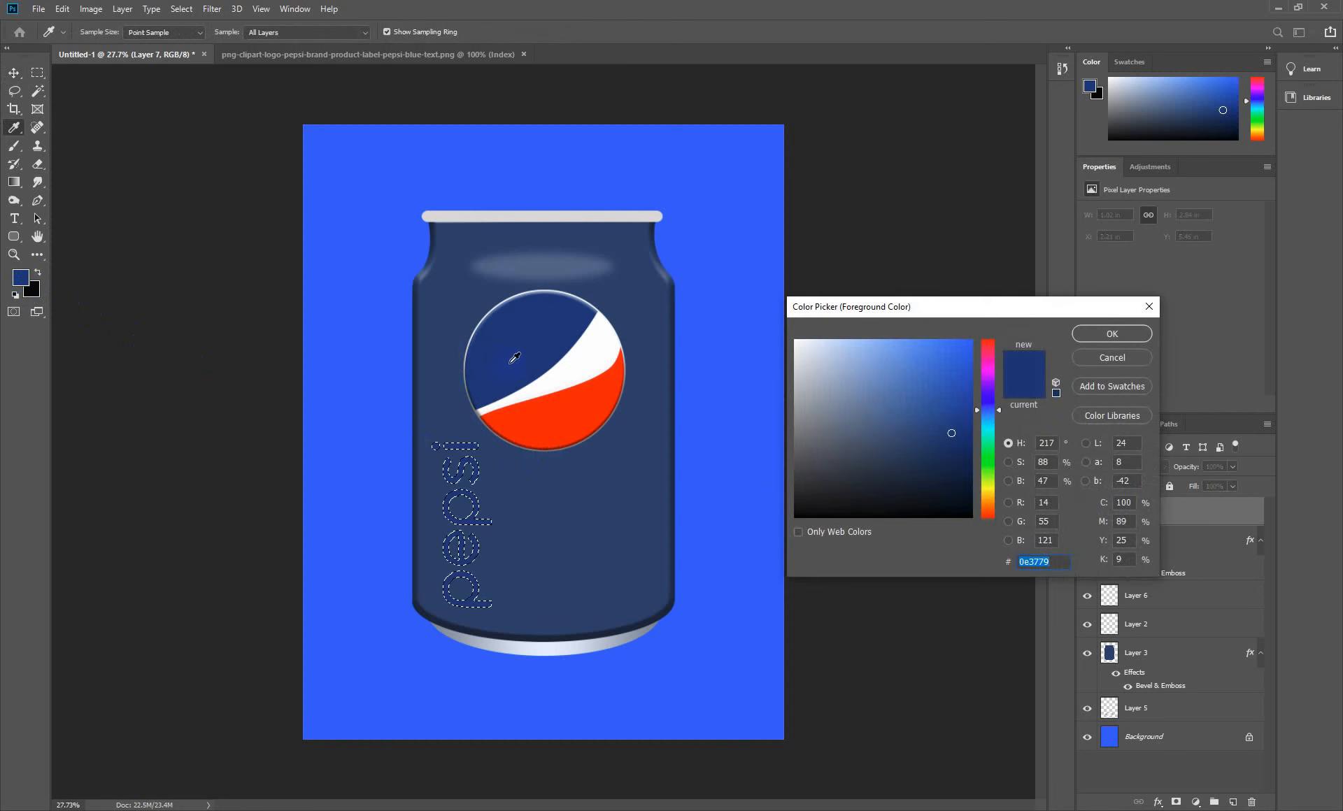
click(963, 421)
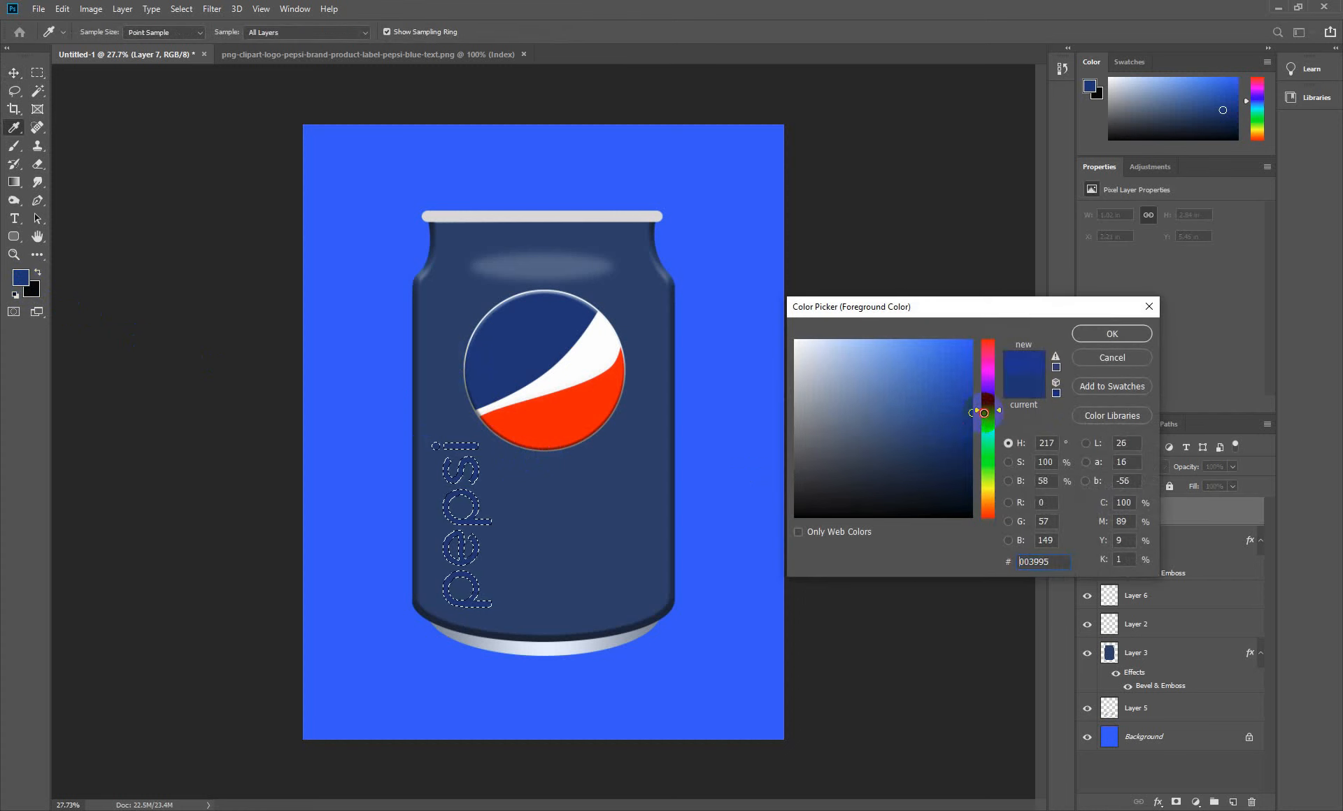
click(1114, 334)
key(v)
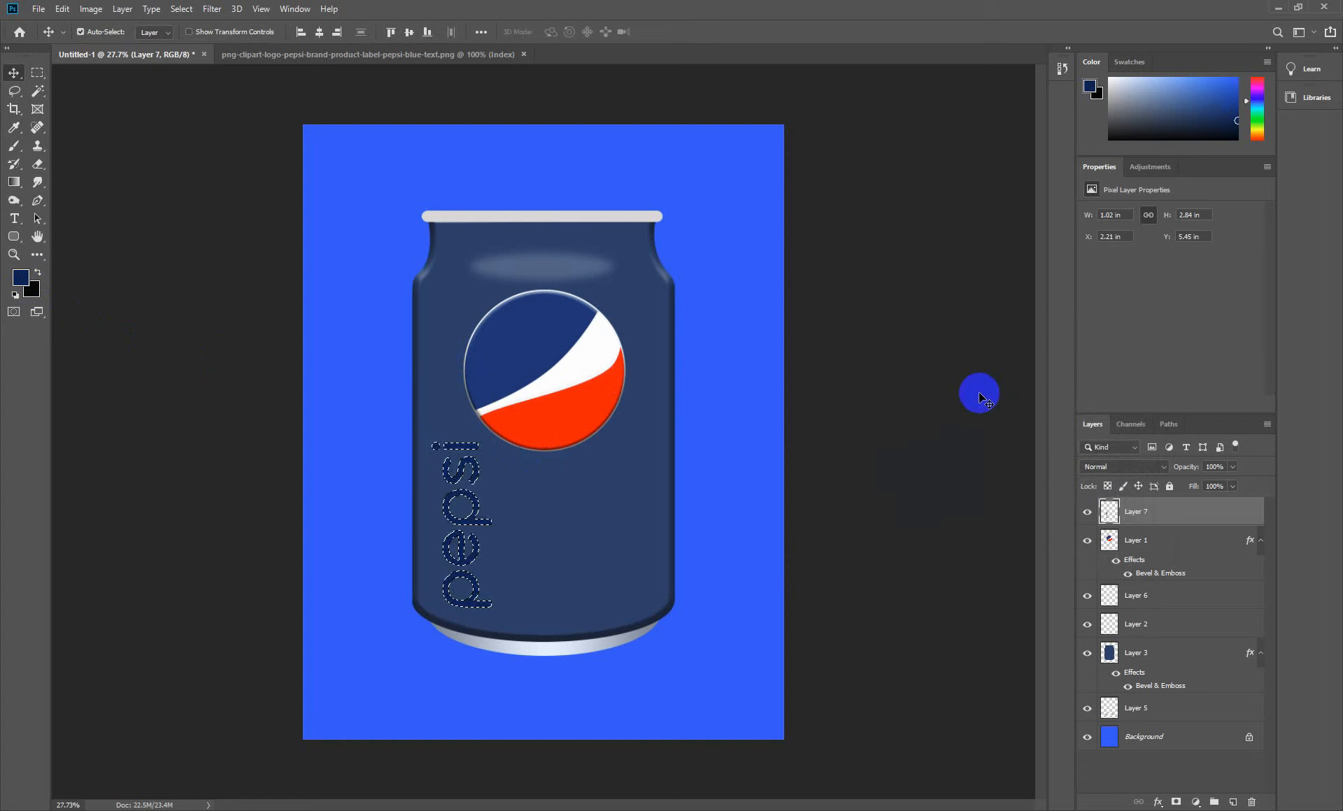
key(ctrl+d)
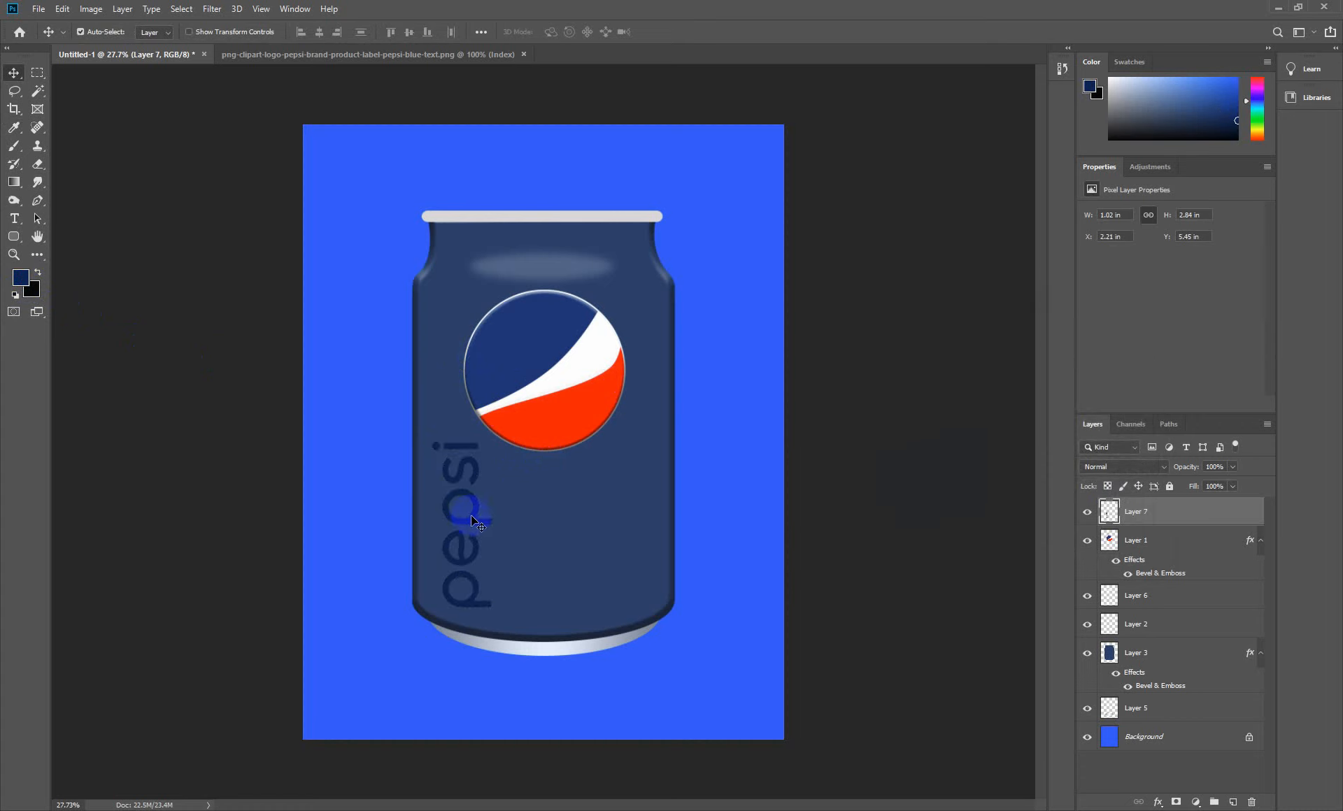
- Rotate the pepsi wordmark clockwise by about 0.19° and shift it slightly left to X 2.17 in
key(ctrl+t)
drag(506, 440, 512, 430)
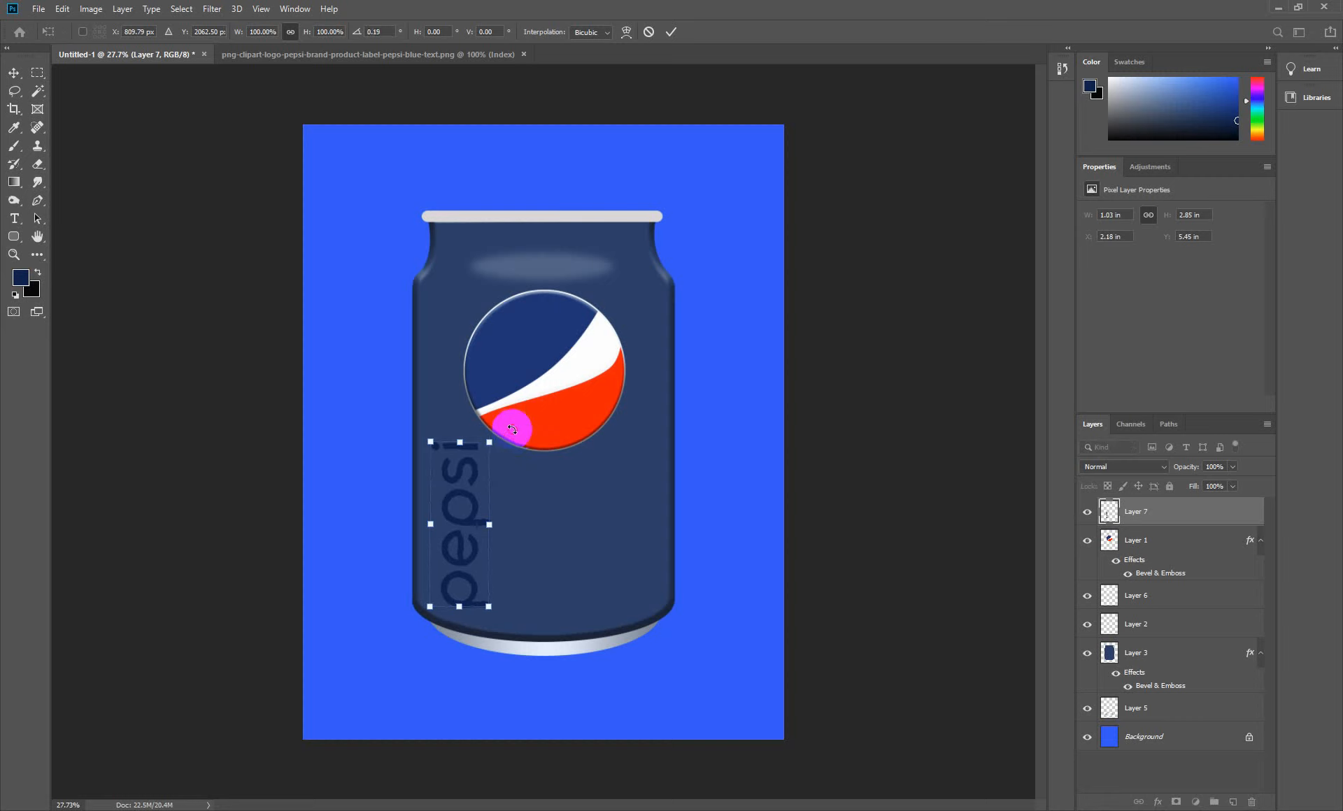
key(Return)
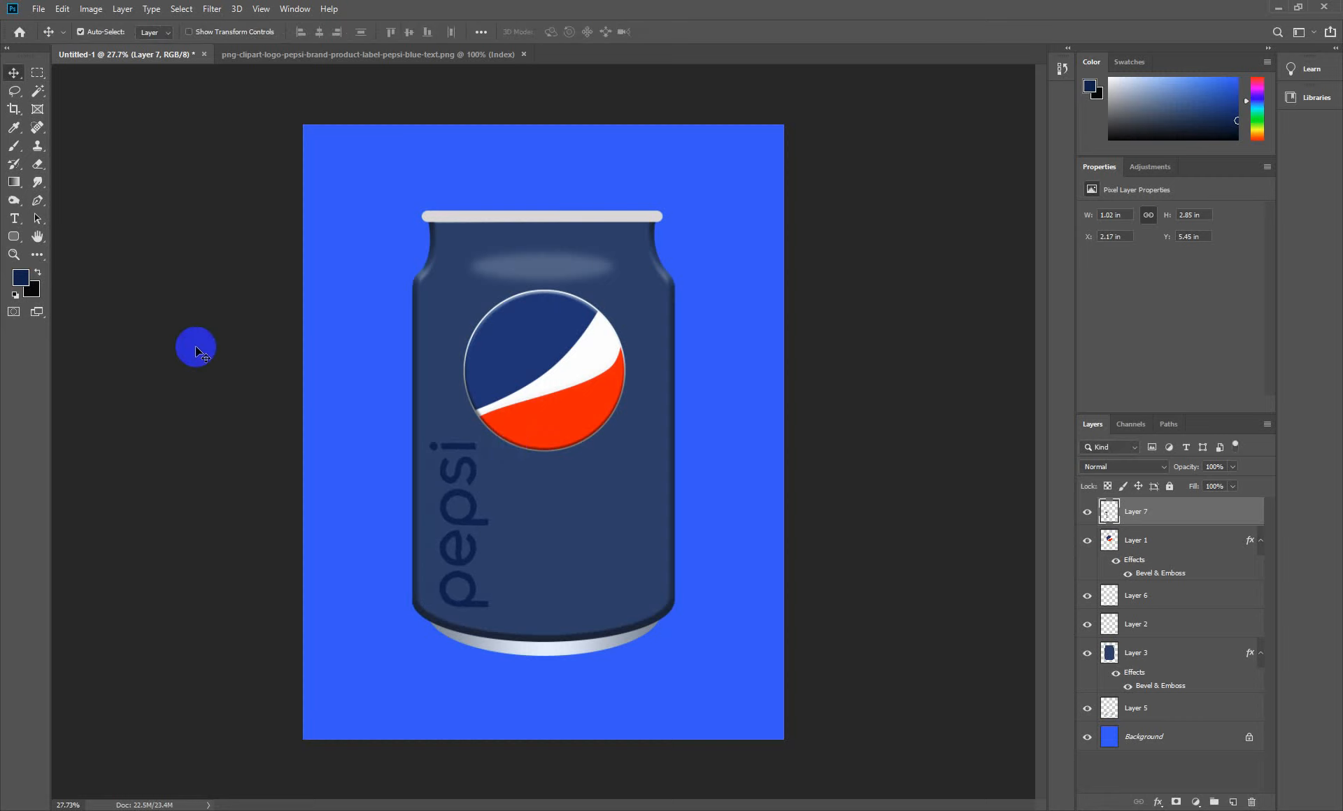
- Draw a small registered-trademark custom shape path, about 0.31 in wide, on the can beside the pepsi wordmark
click(14, 236)
click(58, 305)
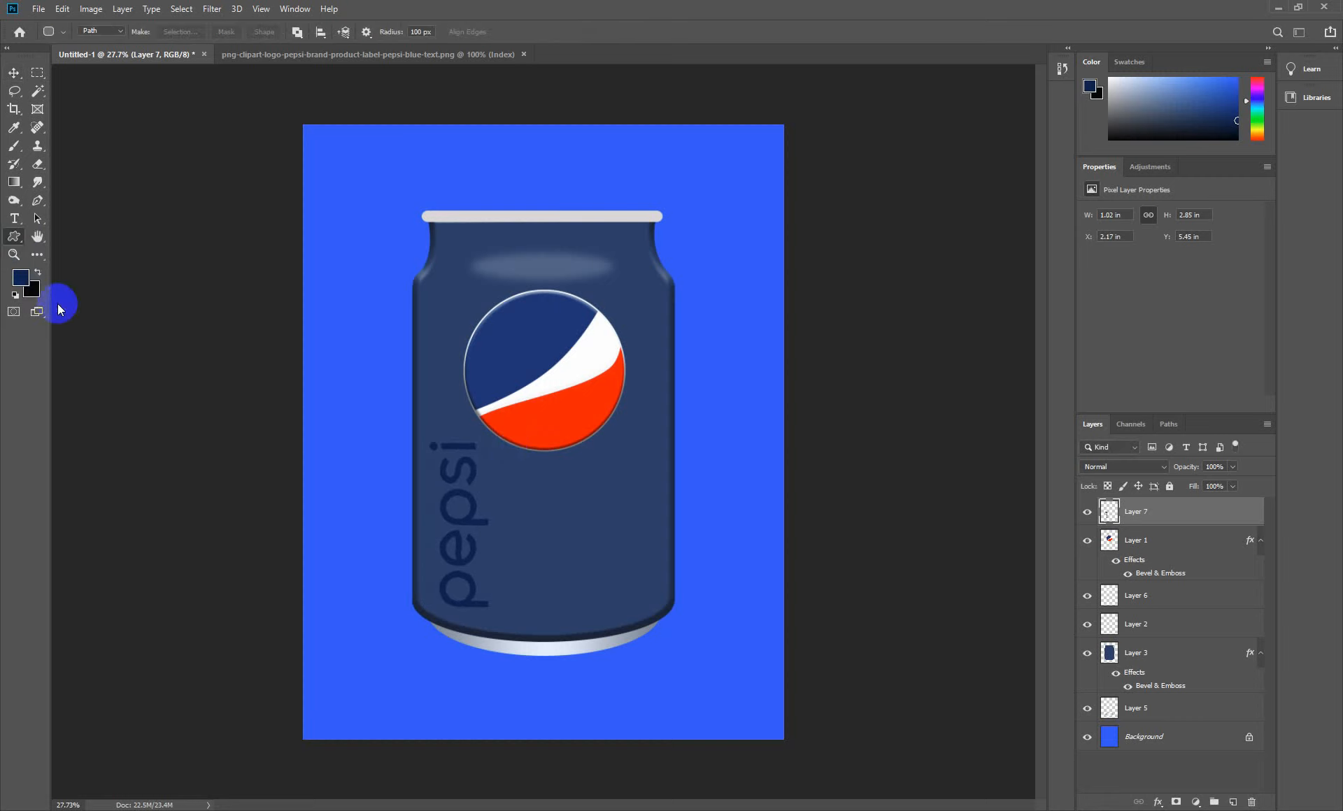
click(429, 33)
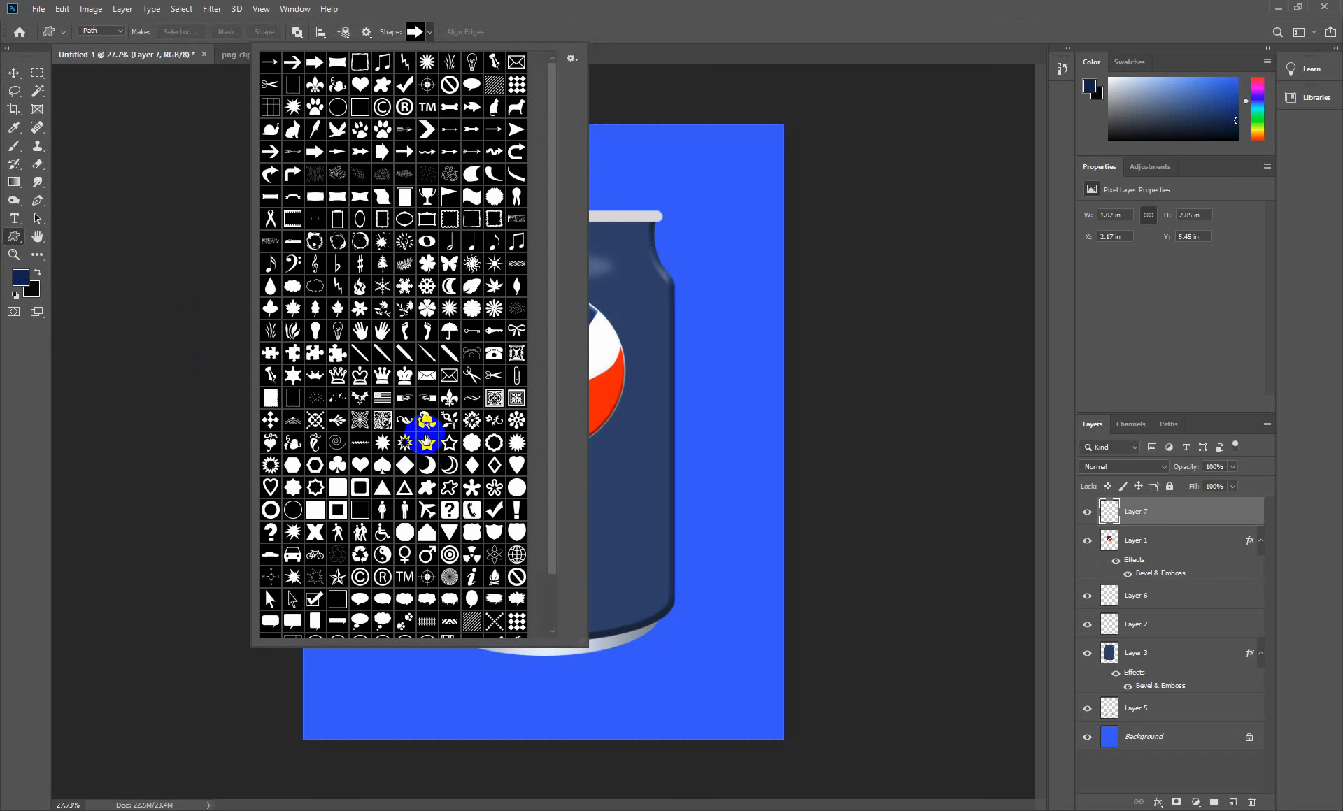
click(406, 108)
click(405, 109)
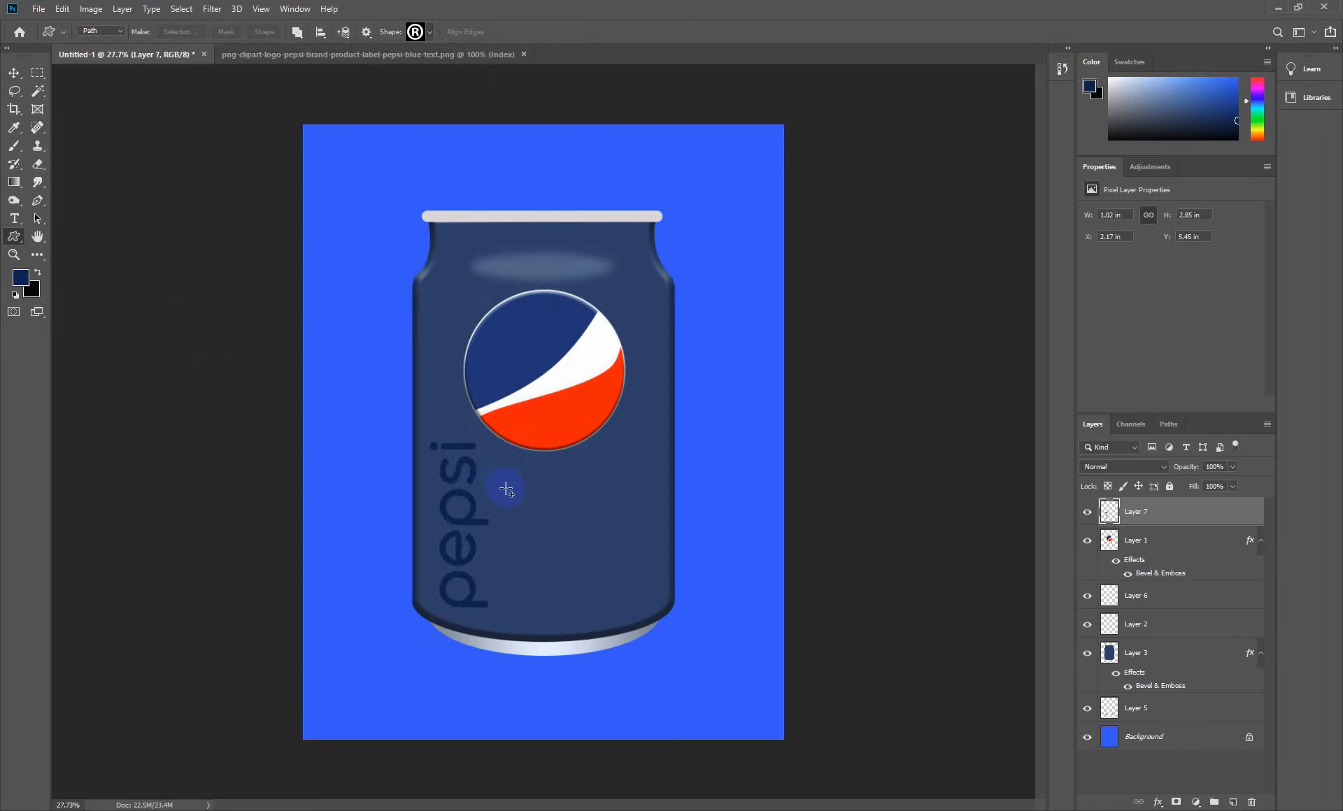
click(413, 54)
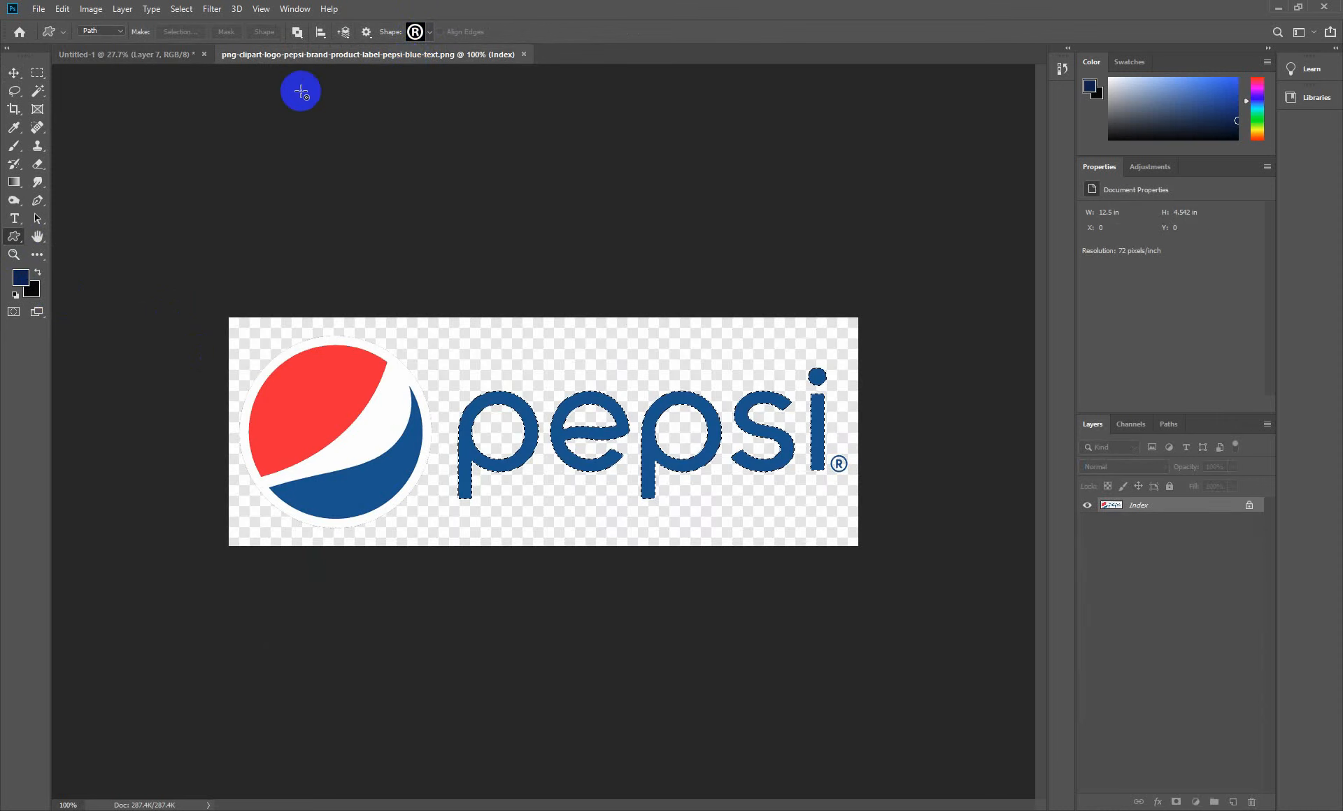
click(126, 54)
drag(524, 493, 545, 513)
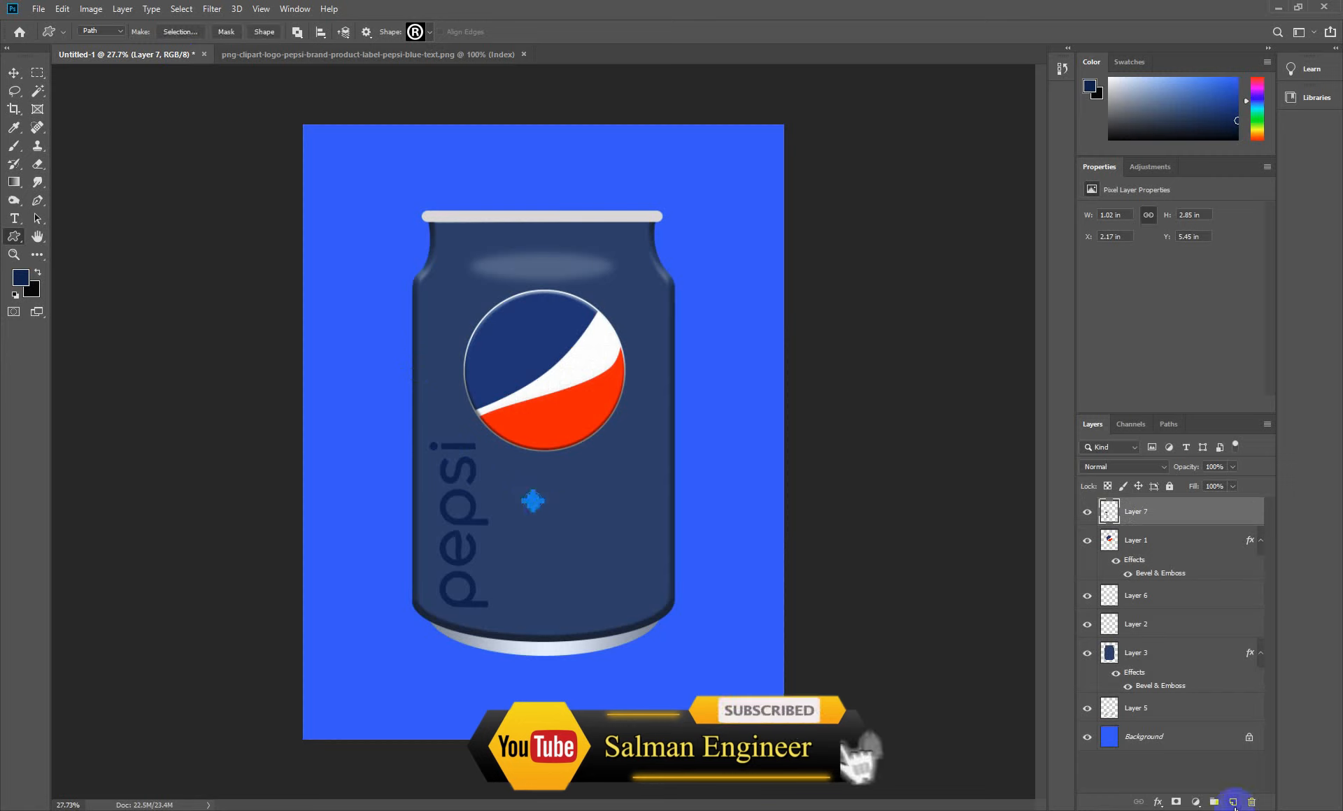
- Create a new layer and fill the registered-trademark selection with white
click(1234, 802)
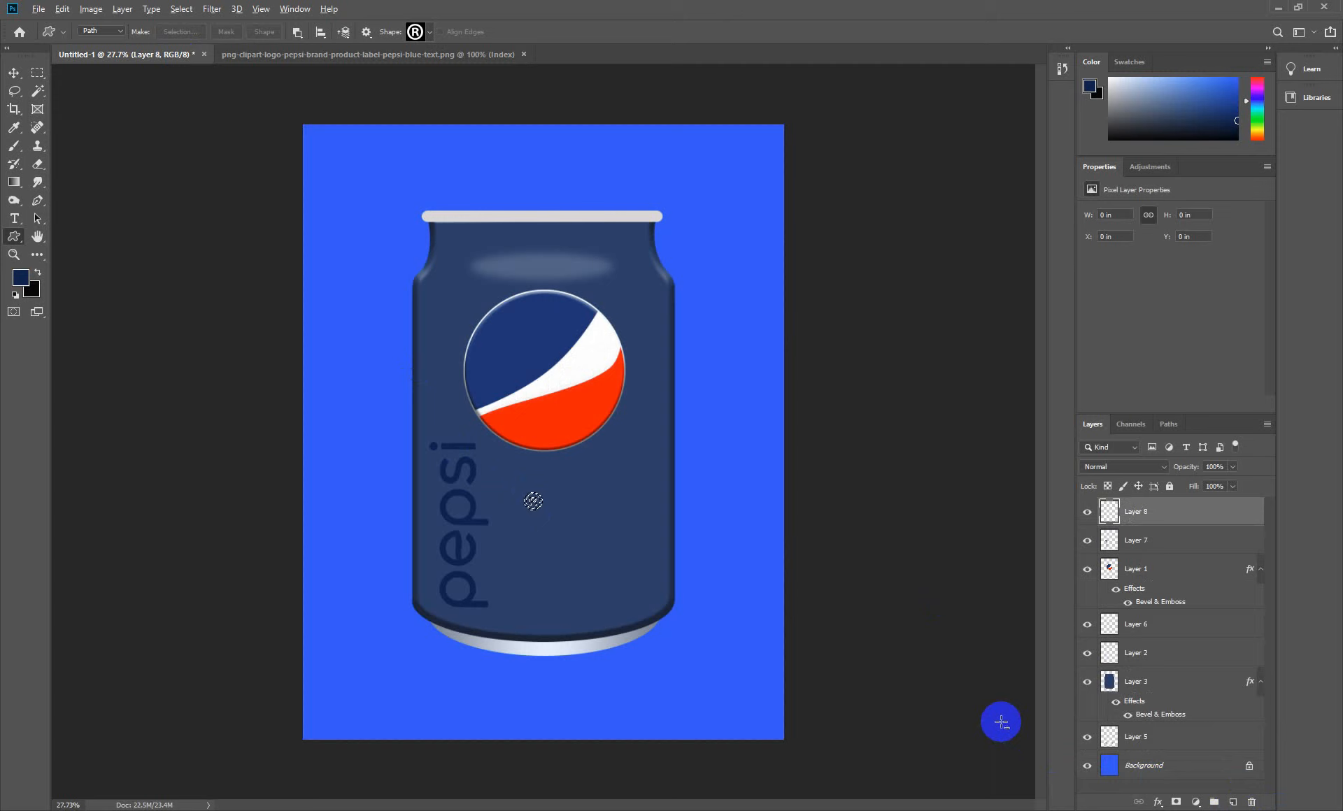
click(21, 278)
drag(808, 353, 744, 299)
click(1106, 337)
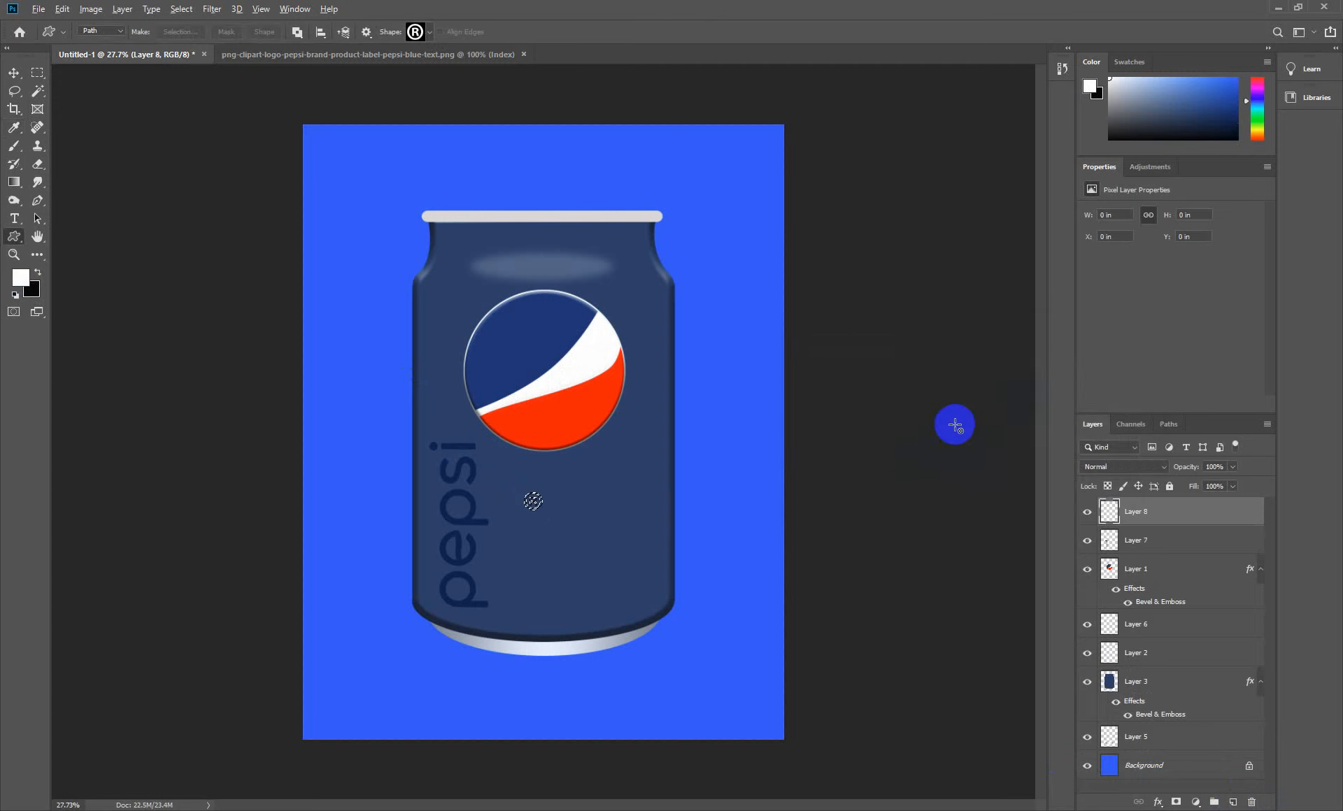
key(alt+Delete)
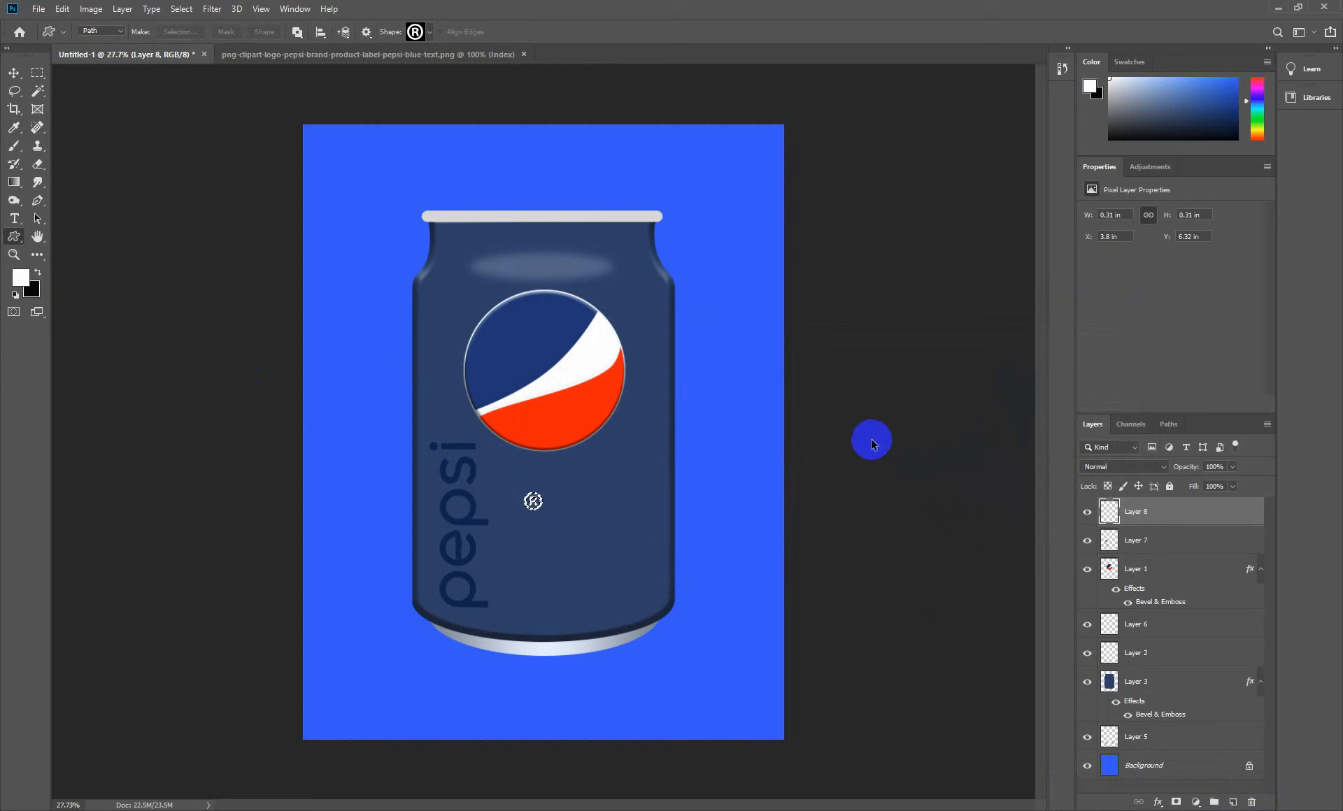
- Rotate the white ® symbol by -90° to match the vertical wordmark
key(ctrl+t)
drag(558, 529, 563, 471)
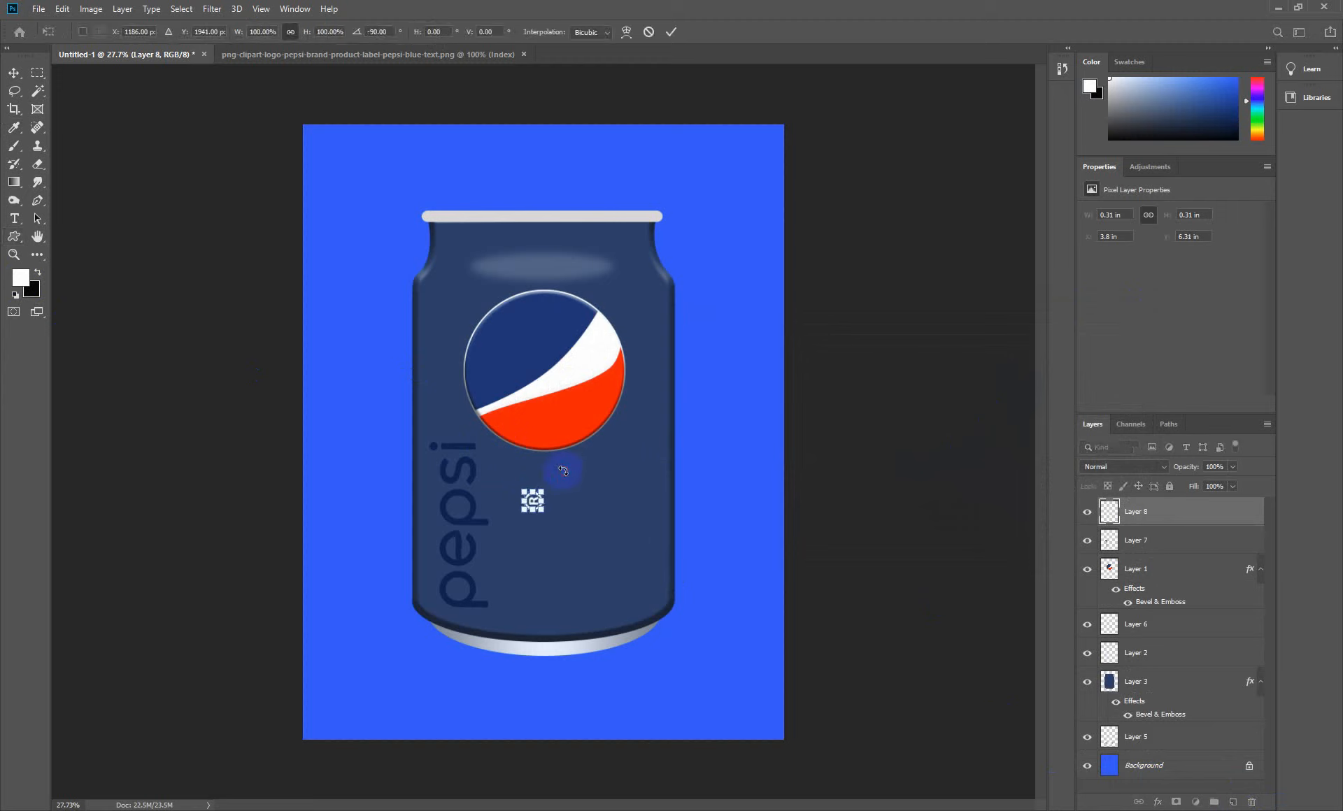
key(Return)
key(u)
key(v)
drag(535, 506, 487, 460)
key(ctrl+z)
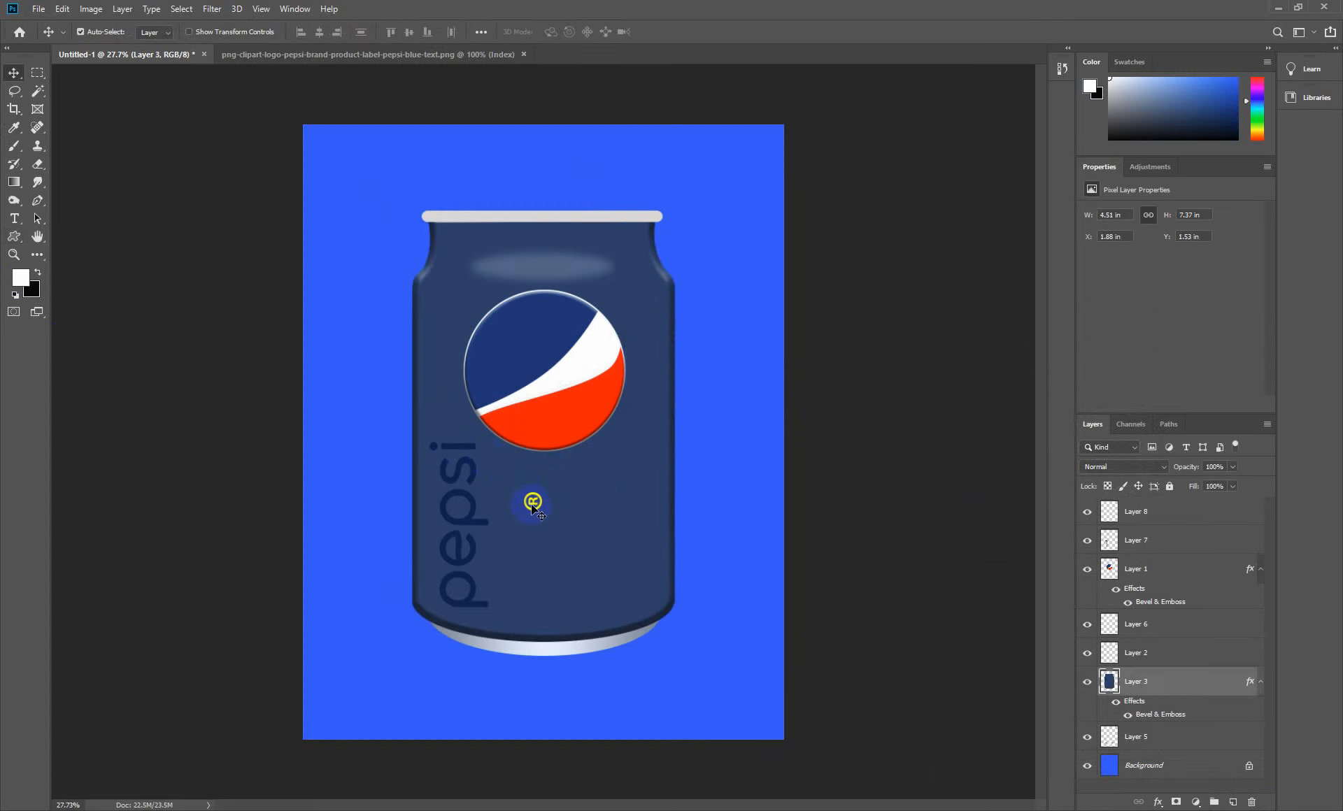
drag(532, 503, 513, 482)
key(ctrl+z)
- Move the ® symbol above the end of the pepsi wordmark and scale it down to about 0.21 in wide
drag(532, 503, 482, 440)
key(ctrl+t)
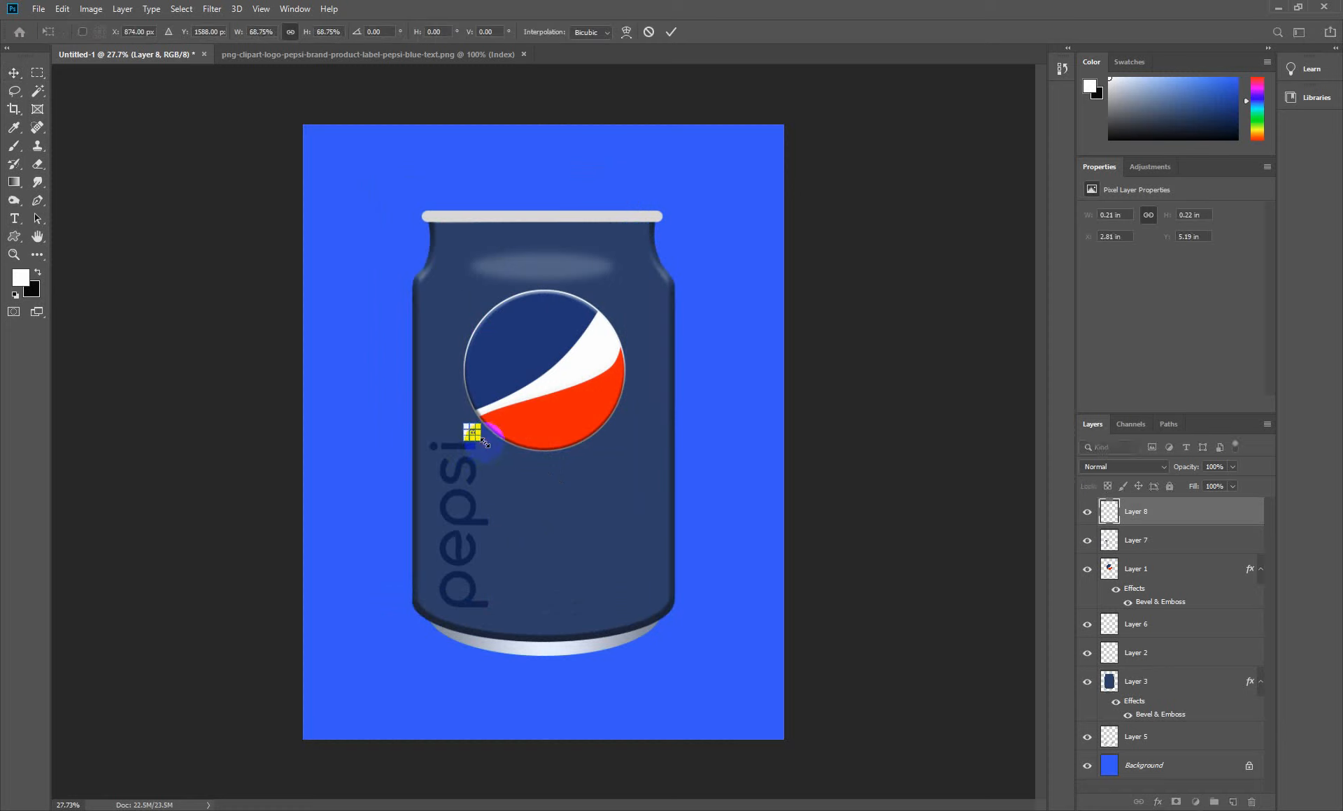
key(Return)
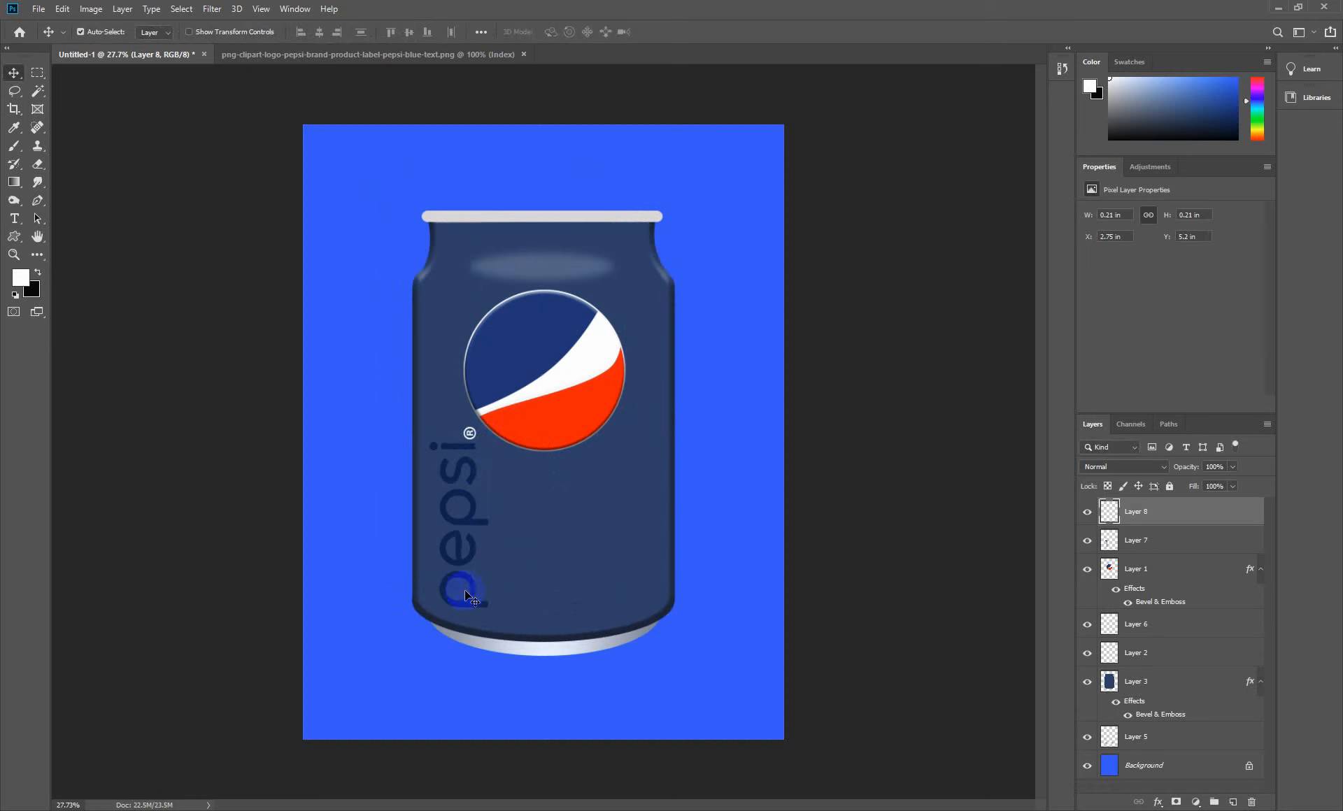
- Move the pepsi wordmark down to Y 5.56 in and nudge the ® symbol down and left, close to the letter i
drag(460, 605, 477, 594)
click(472, 434)
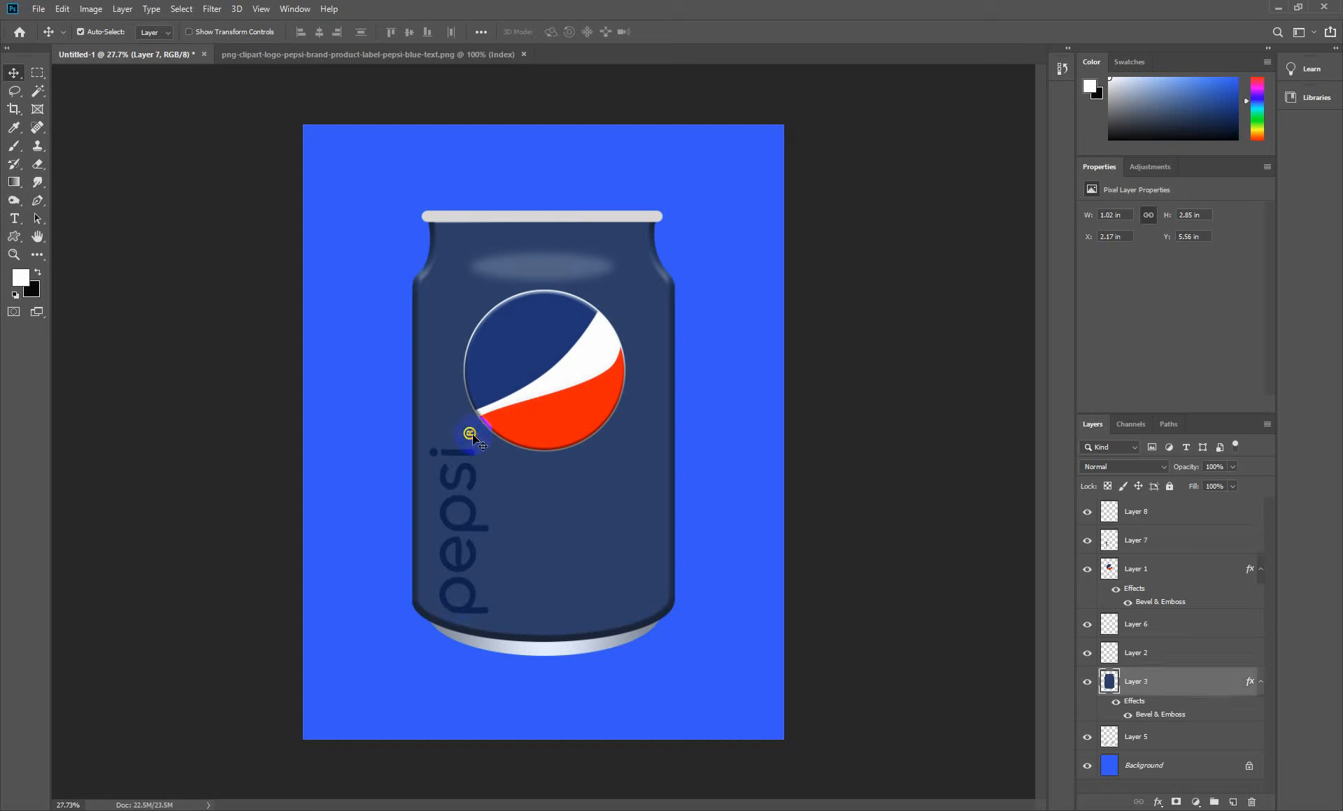
click(472, 434)
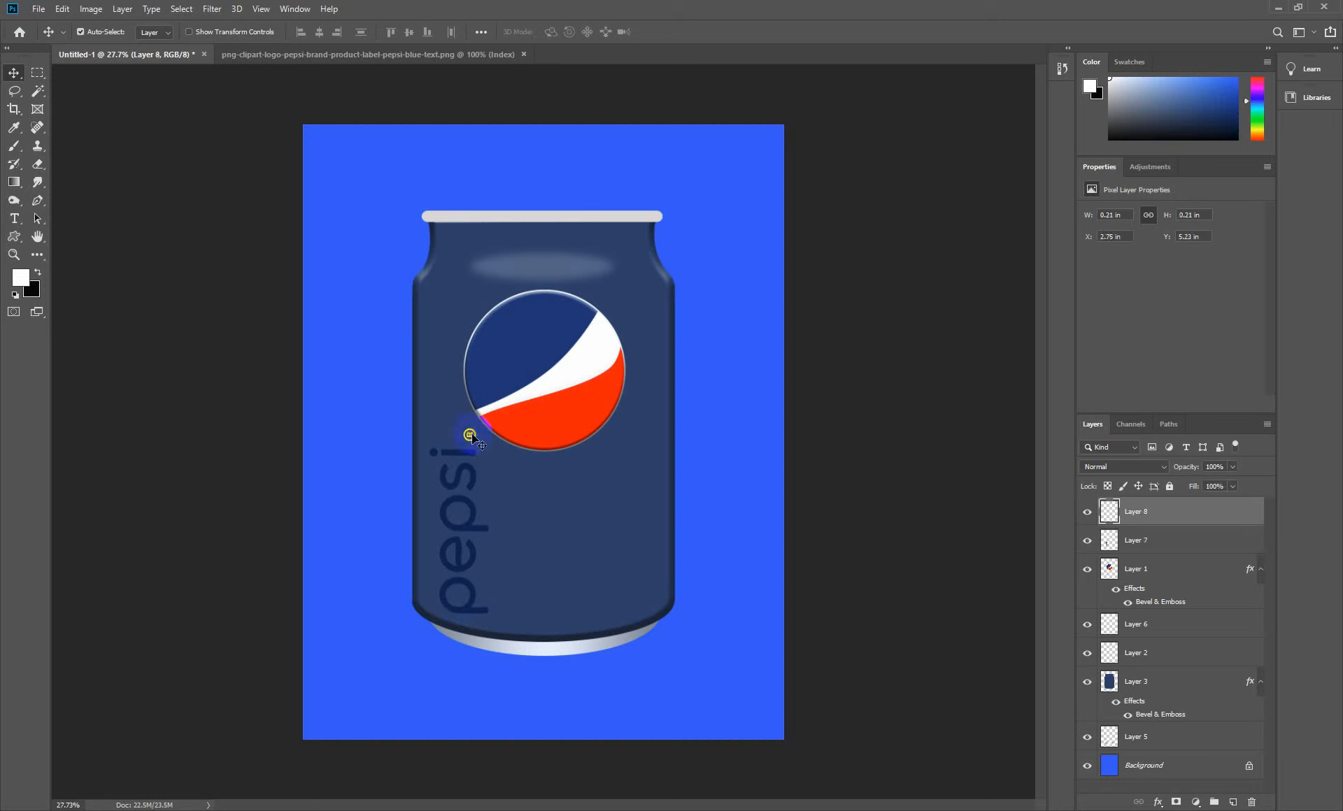
key(shift+Down)
key(Left)
key(Left)
key(Left)
key(Left)
key(Left)
key(Left)
key(Left)
key(Left)
key(Left)
key(Left)
key(Left)
key(Down)
key(Down)
key(Down)
key(Down)
key(Down)
key(Down)
key(Down)
key(Down)
key(Down)
key(Down)
- Move the globe logo down and slightly left to X 2.72, Y 3.05 in
click(544, 418)
drag(545, 418, 546, 432)
key(Left)
key(Left)
key(Left)
key(Left)
key(Left)
key(Left)
key(Left)
key(Left)
key(Left)
key(Left)
key(Left)
key(Left)
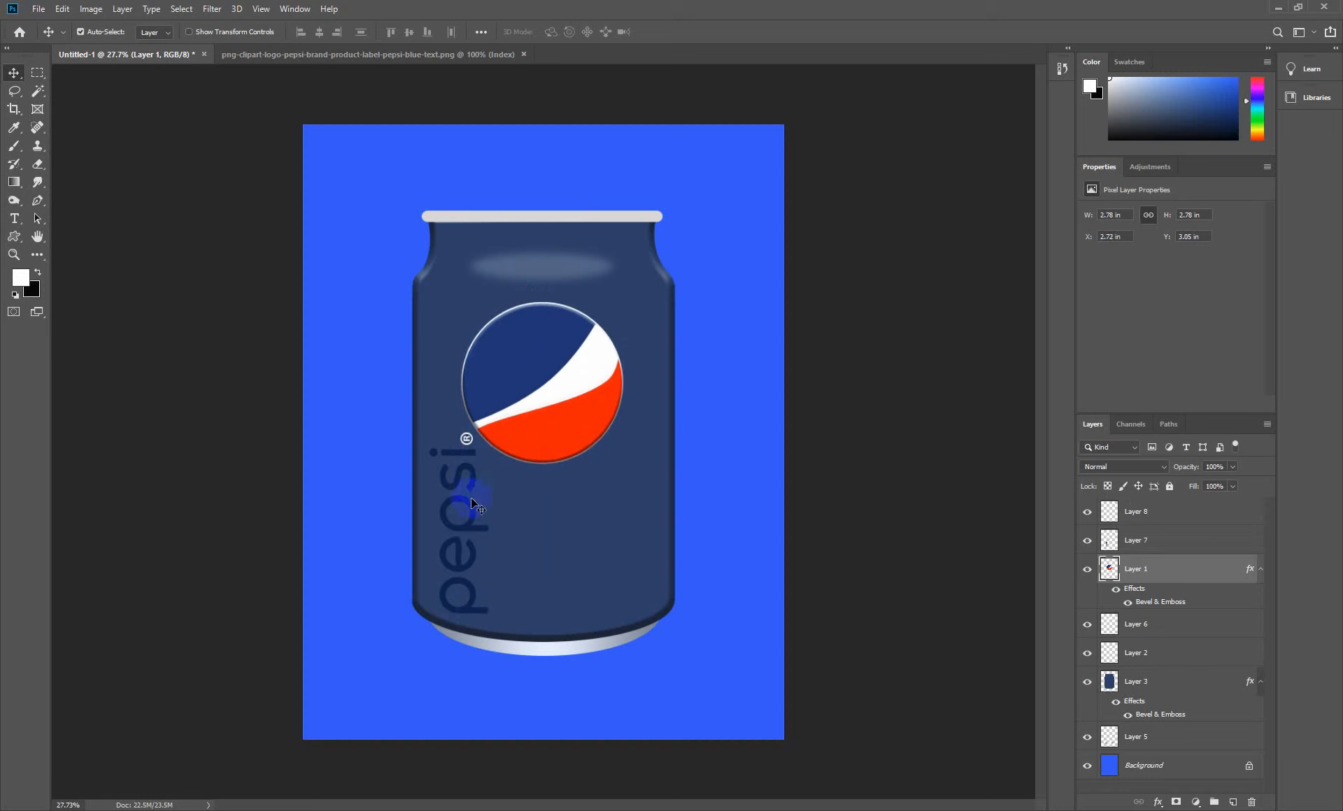
- Shift the pepsi wordmark left to X 2.03 in and nudge the ® symbol left to line up with it
drag(471, 517, 465, 498)
click(467, 439)
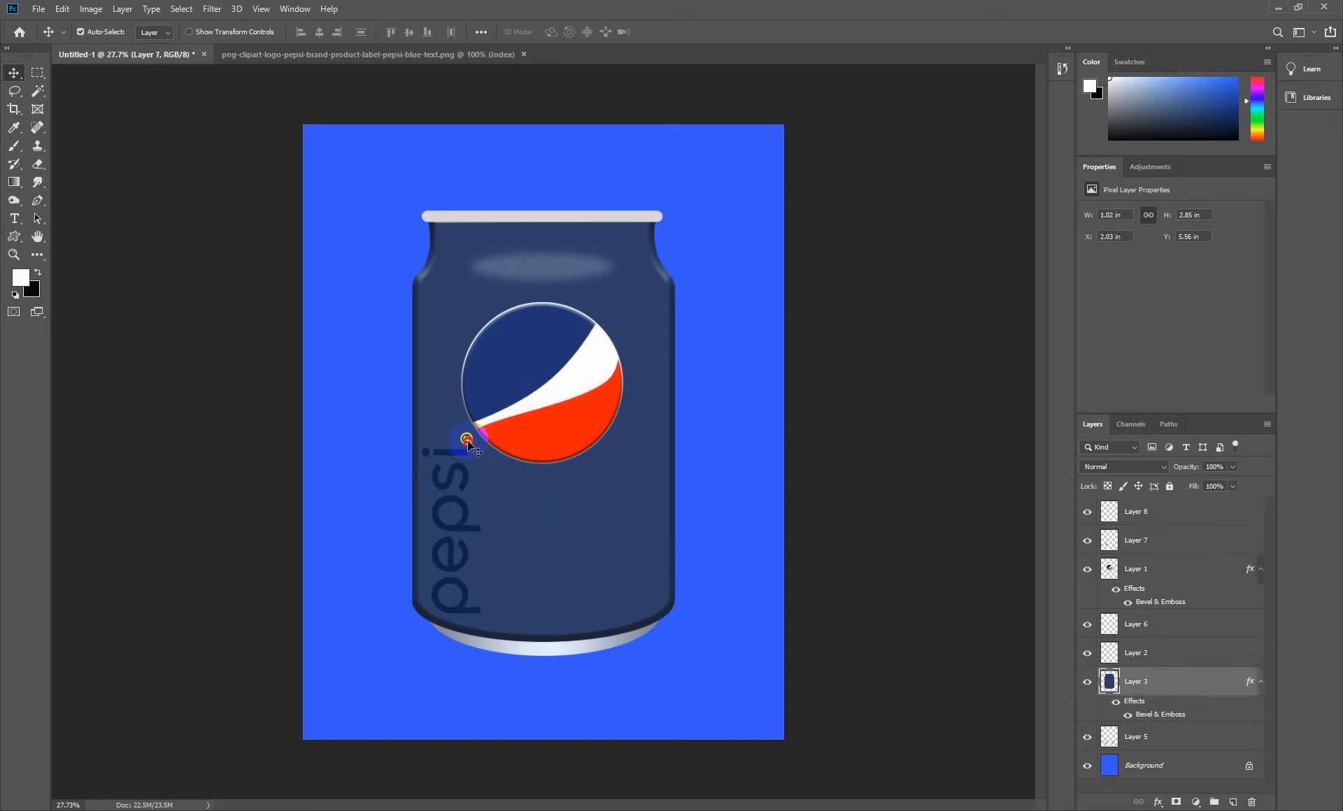
click(468, 440)
key(shift+Left)
key(shift+Left)
key(shift+Left)
- Lower the globe logo and white highlight slightly, and move all the can's layers together a little higher on the canvas
drag(551, 435, 554, 453)
drag(543, 266, 542, 272)
drag(382, 169, 703, 680)
drag(606, 546, 602, 533)
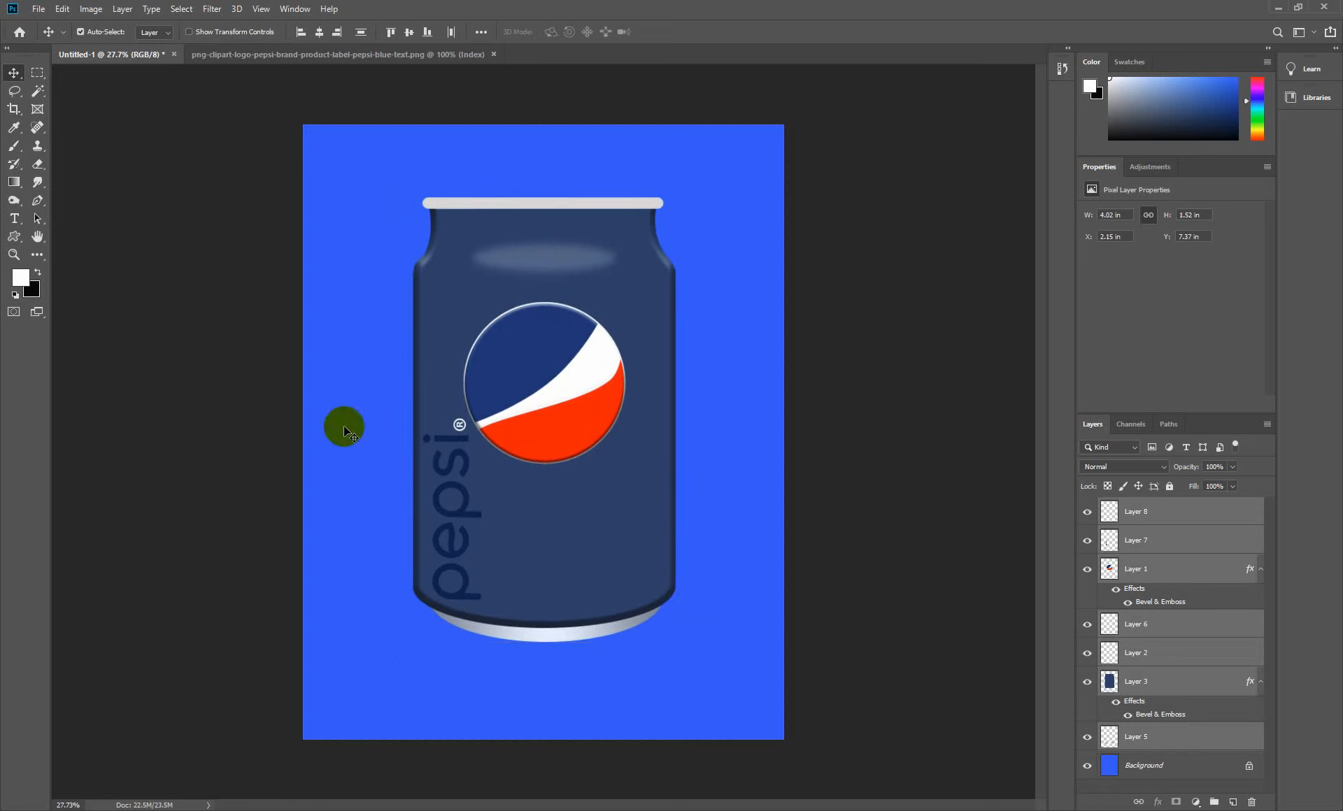
click(344, 427)
- Draw a flat elliptical selection about 3.49 in wide on the background just below the can
click(35, 76)
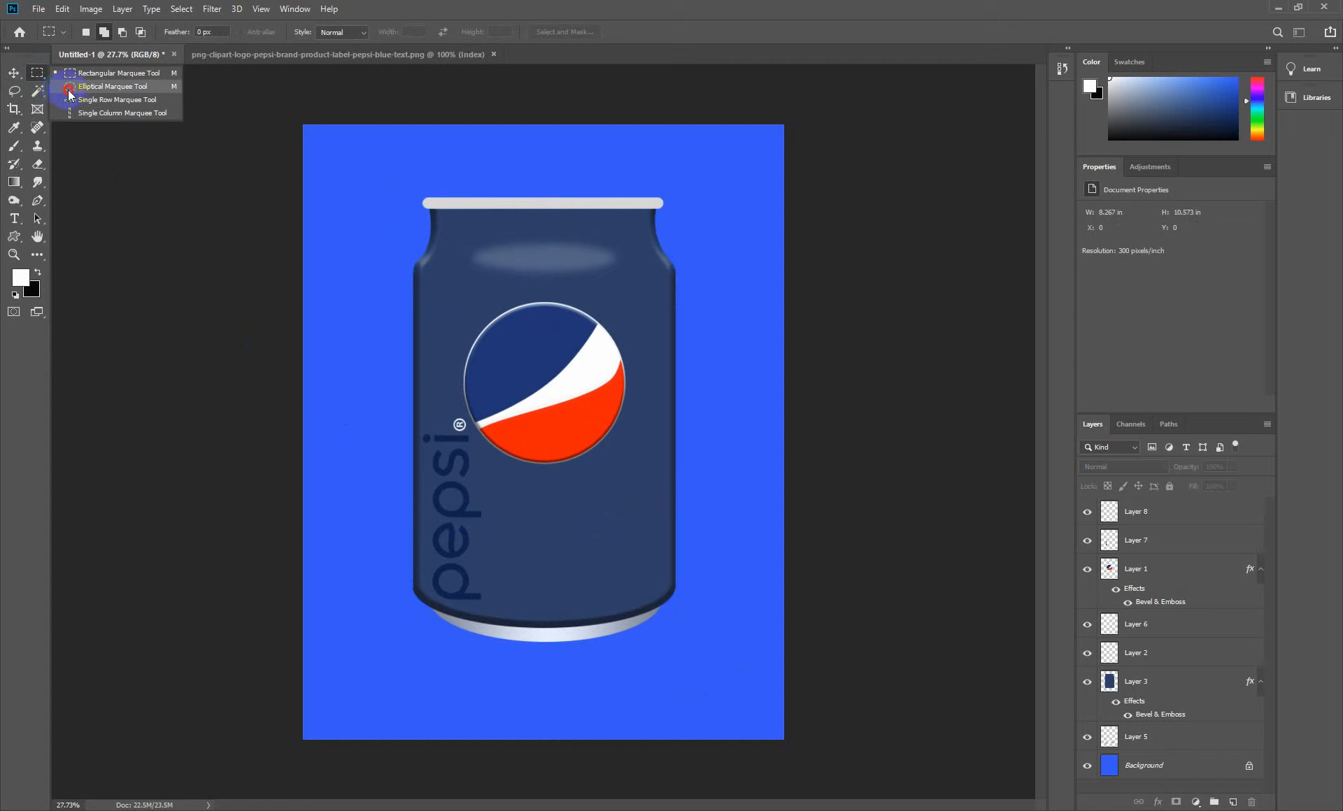
click(69, 88)
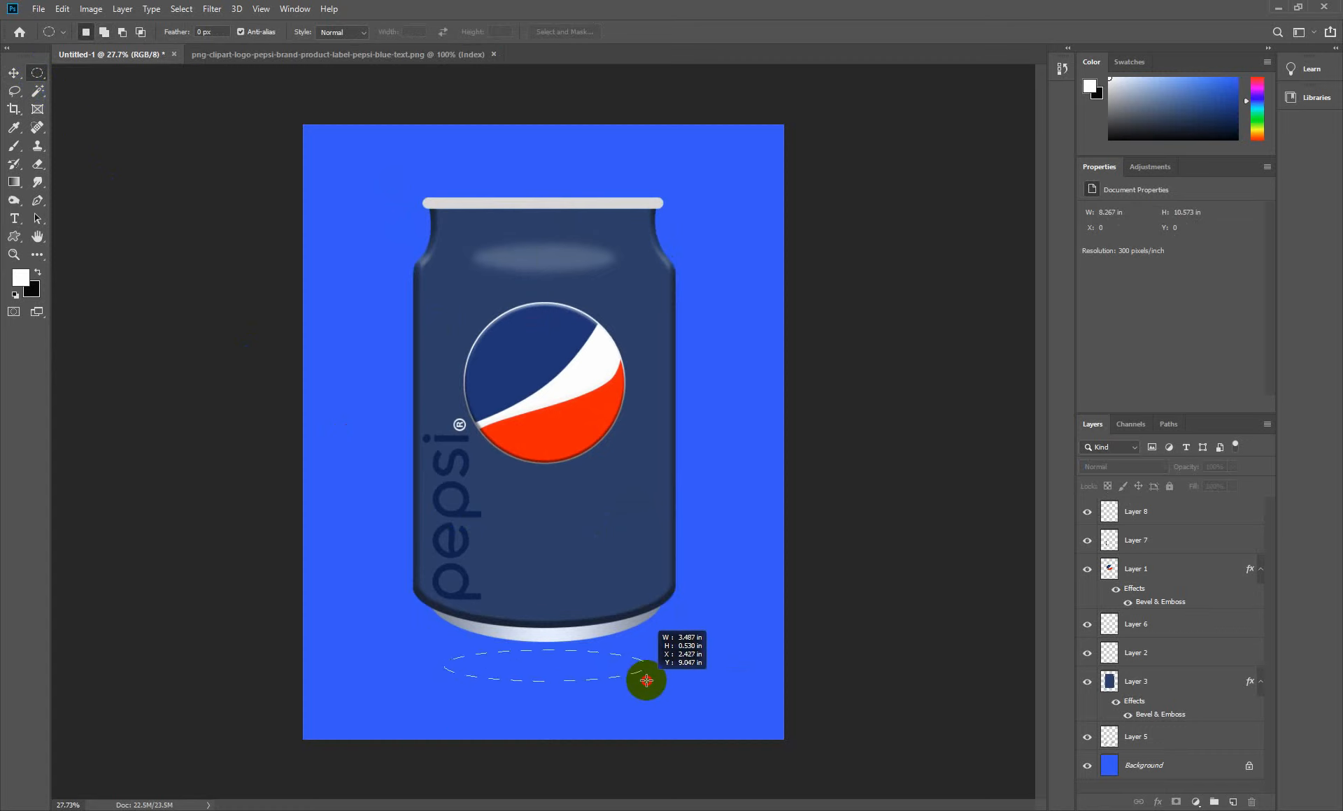
drag(649, 679, 646, 680)
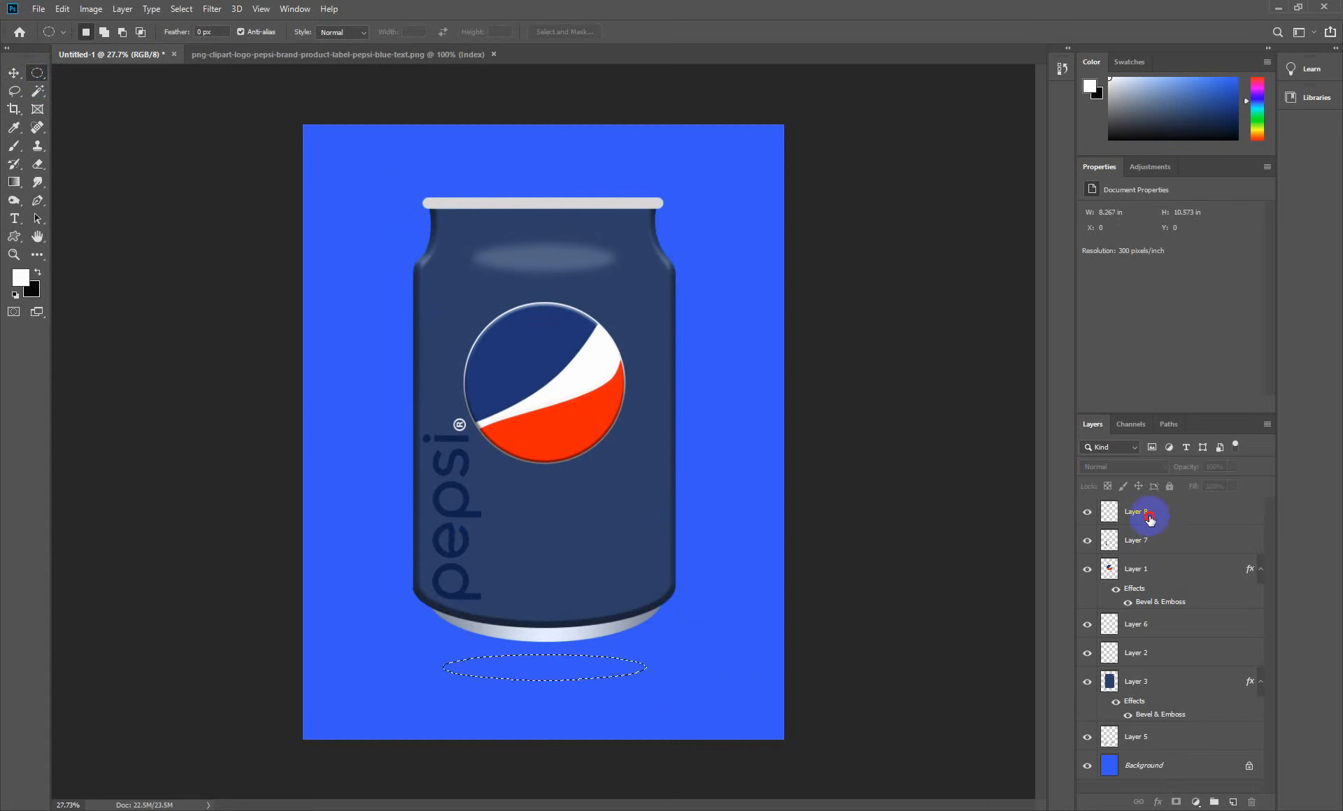
- Feather the elliptical selection by 20 pixels, fill it with black on a new layer above Layer 8, and deselect it
click(1154, 514)
click(1233, 802)
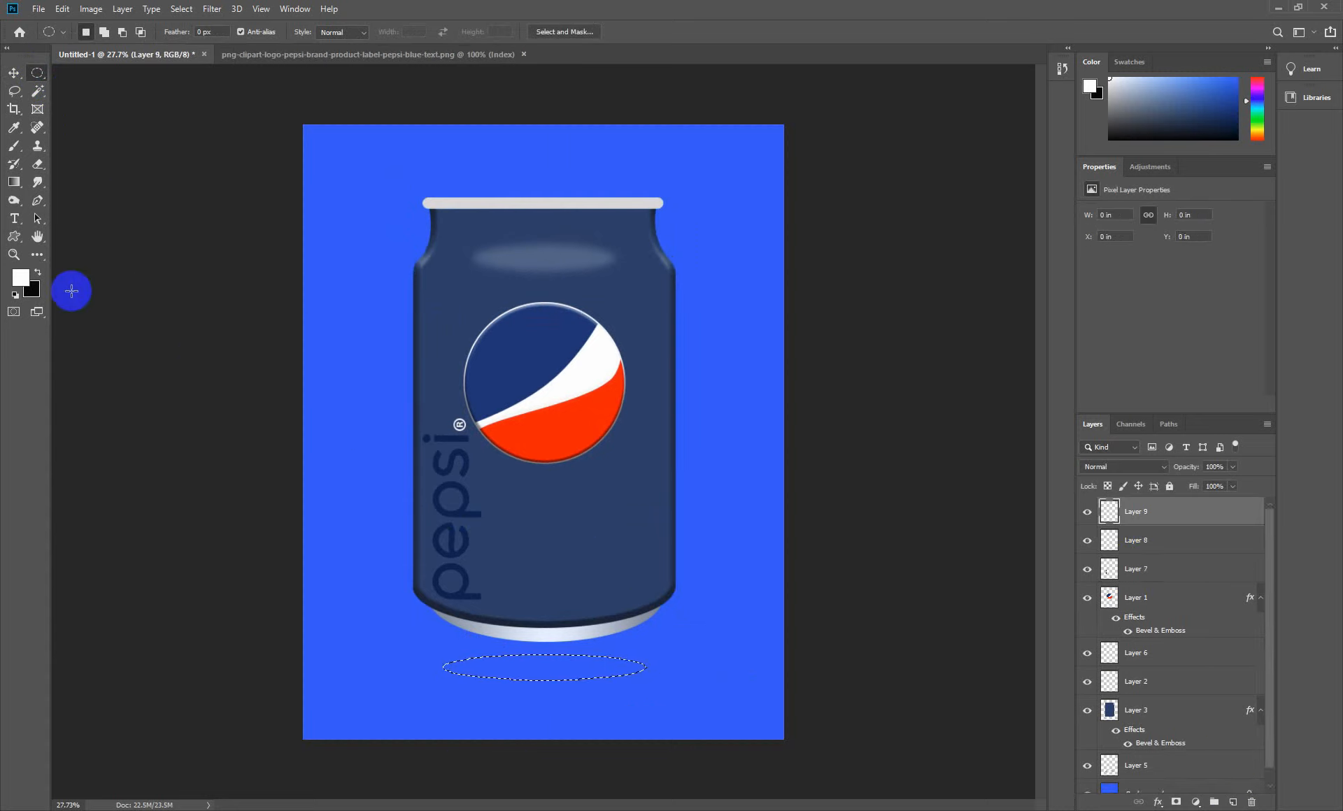
right_click(556, 670)
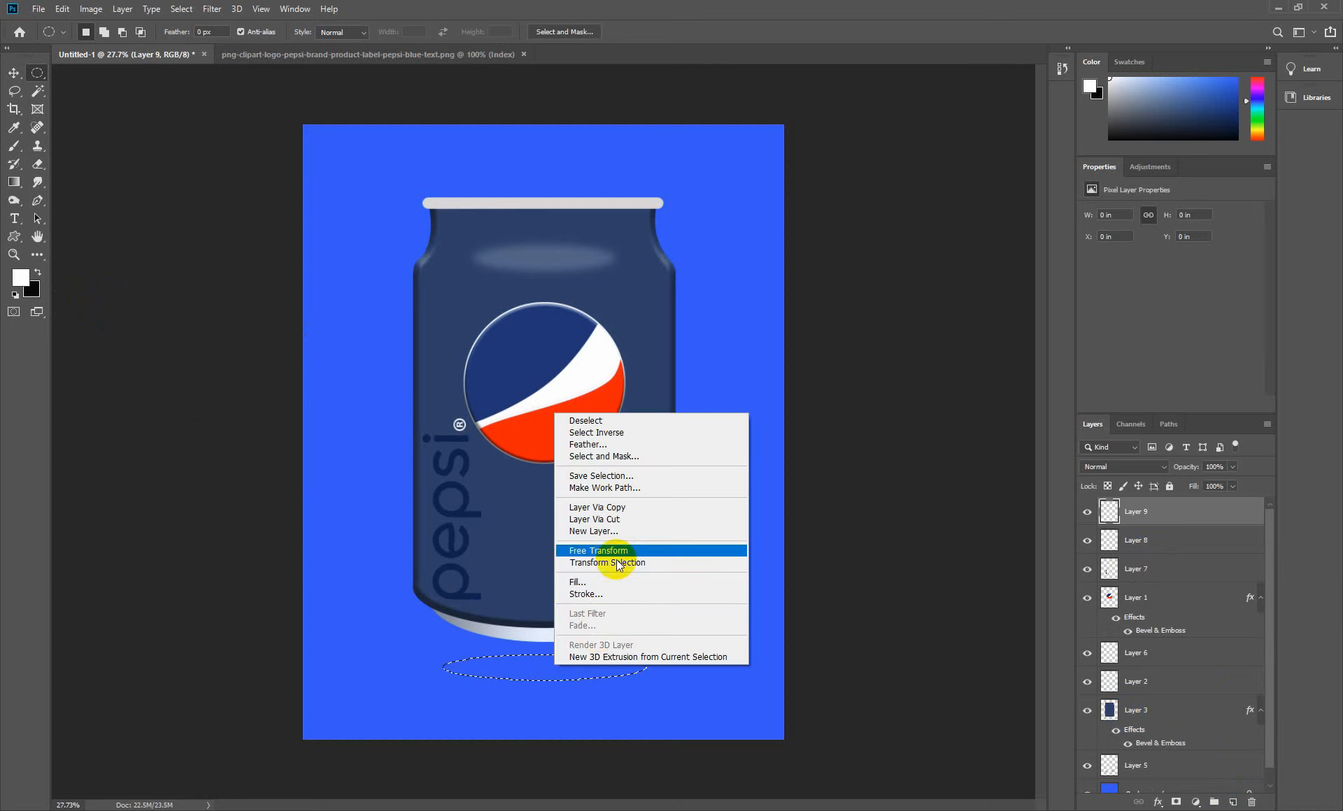
click(595, 445)
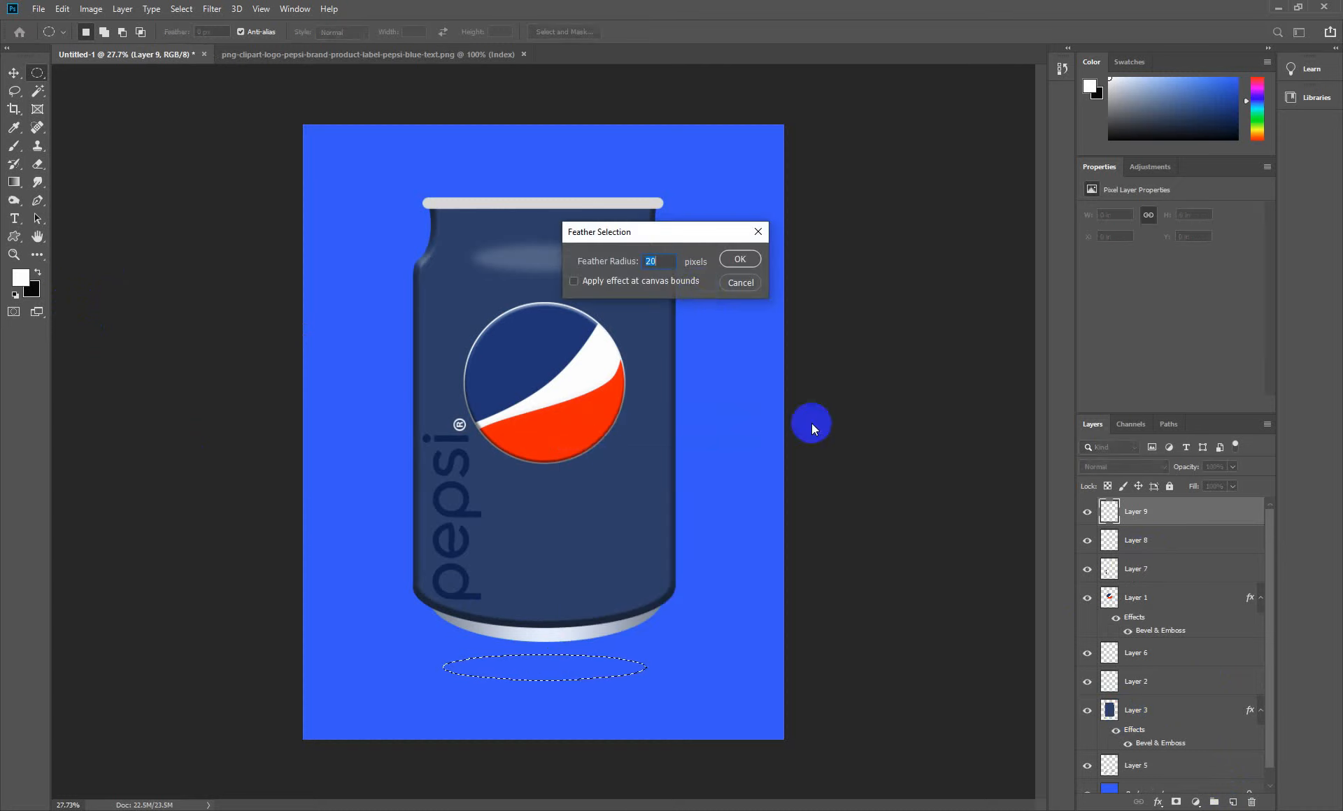
click(737, 261)
key(ctrl+BackSpace)
key(ctrl+d)
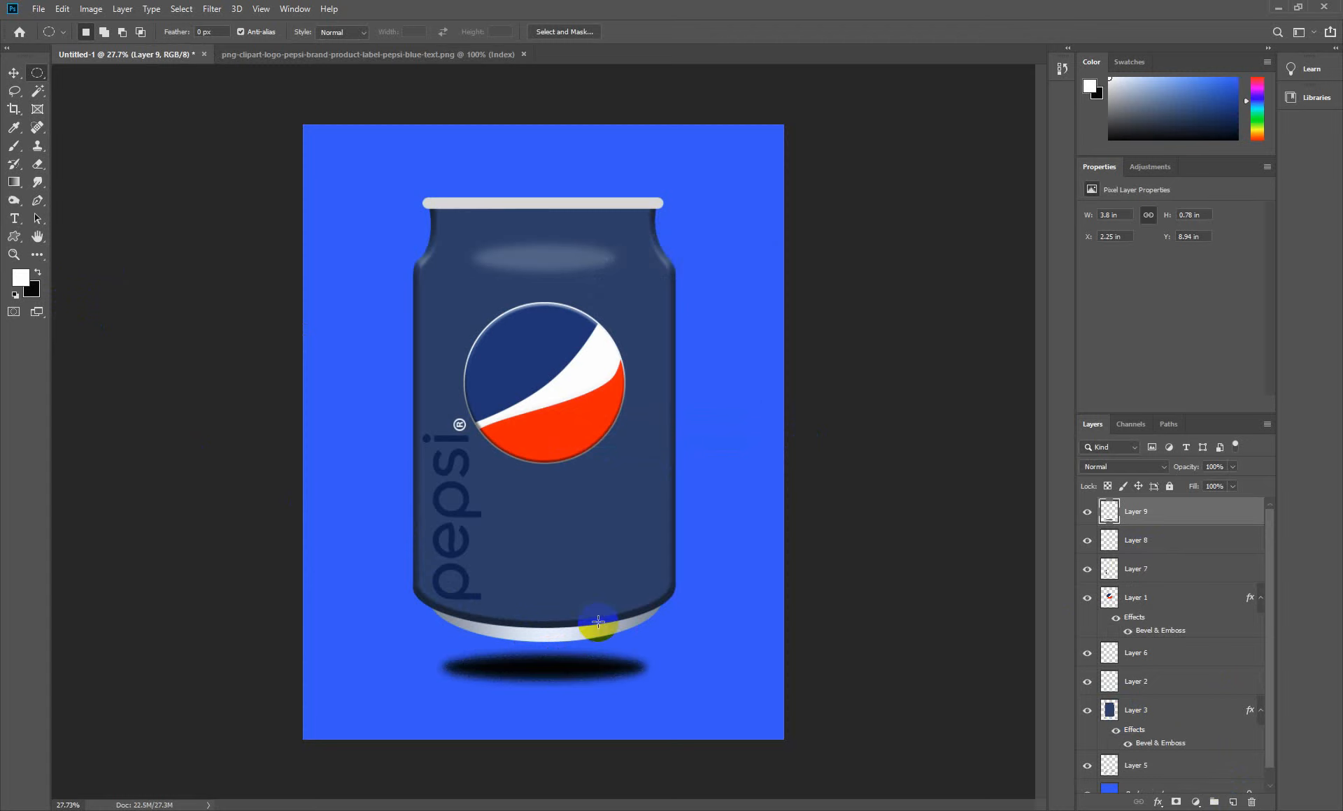
- Move the black shadow ellipse up to Y 8.72 in, directly beneath the can's metallic base
key(v)
drag(556, 668, 557, 660)
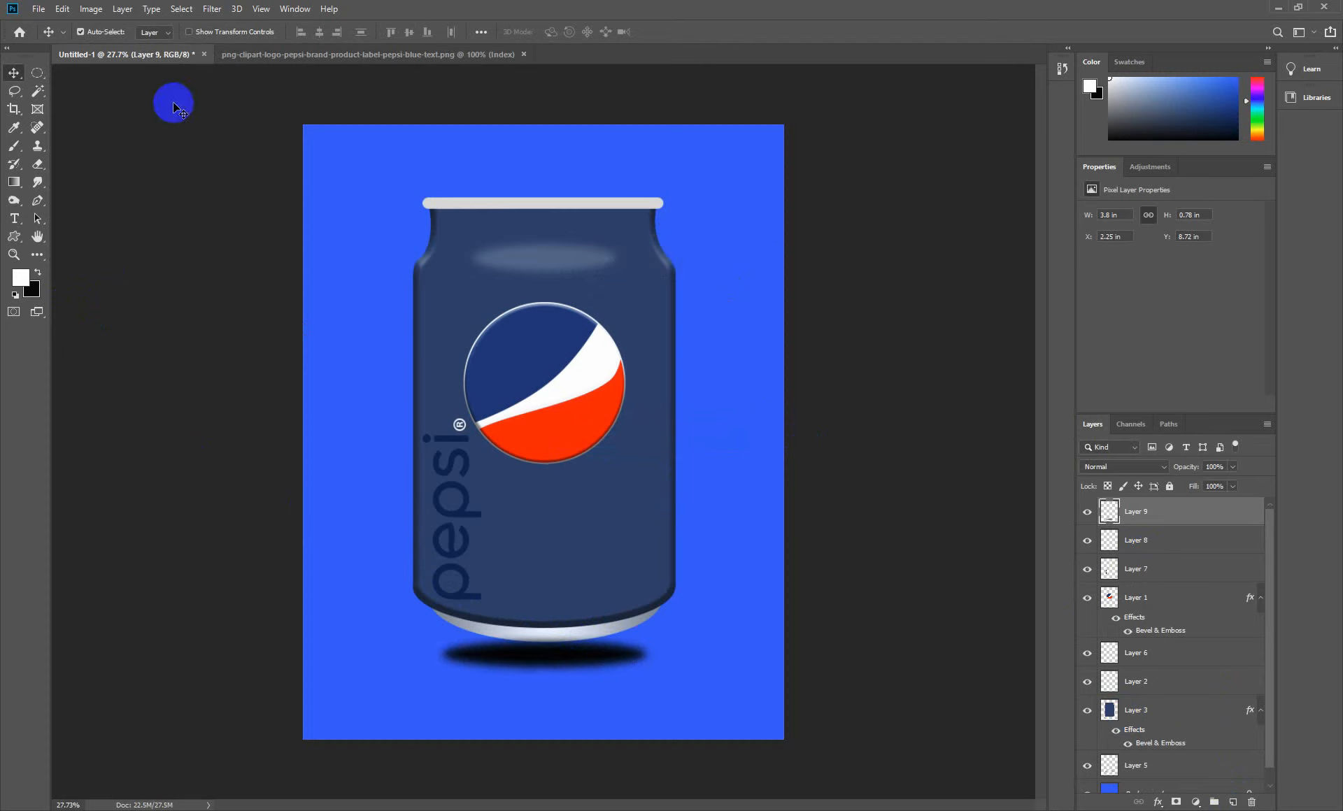
- Apply a Gaussian Blur with a 78.4-pixel radius to the black ground shadow and nudge it to X 1.85 in, Y 8.17 in
click(212, 9)
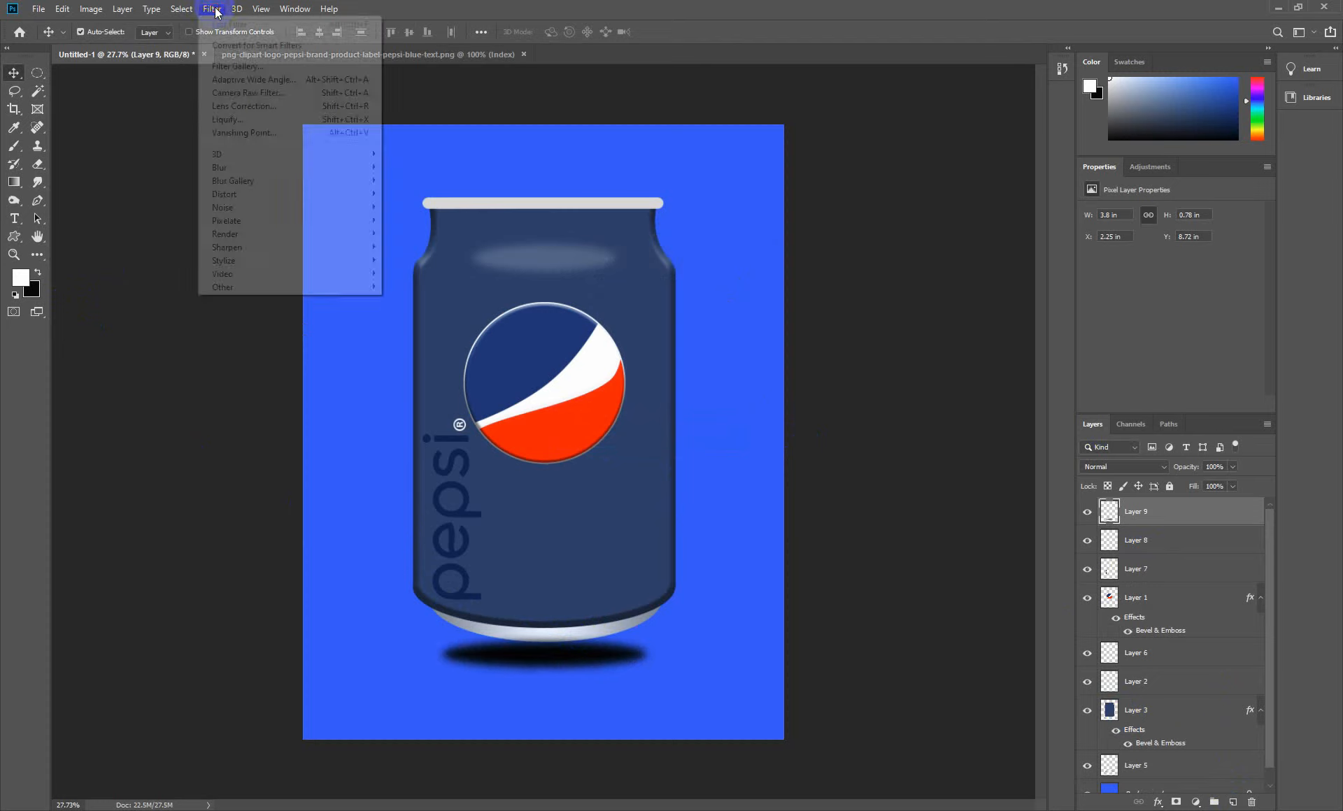
mouse_move(225, 198)
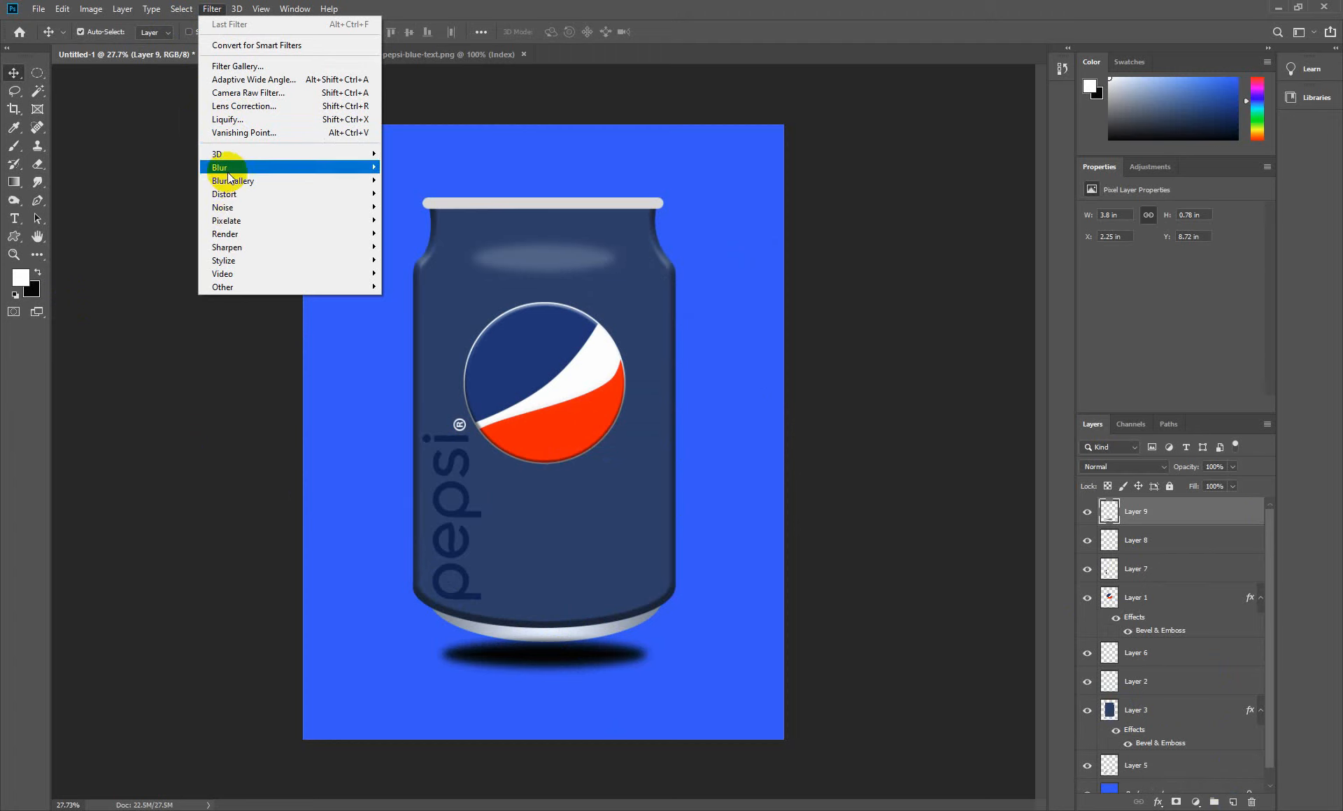
mouse_move(343, 169)
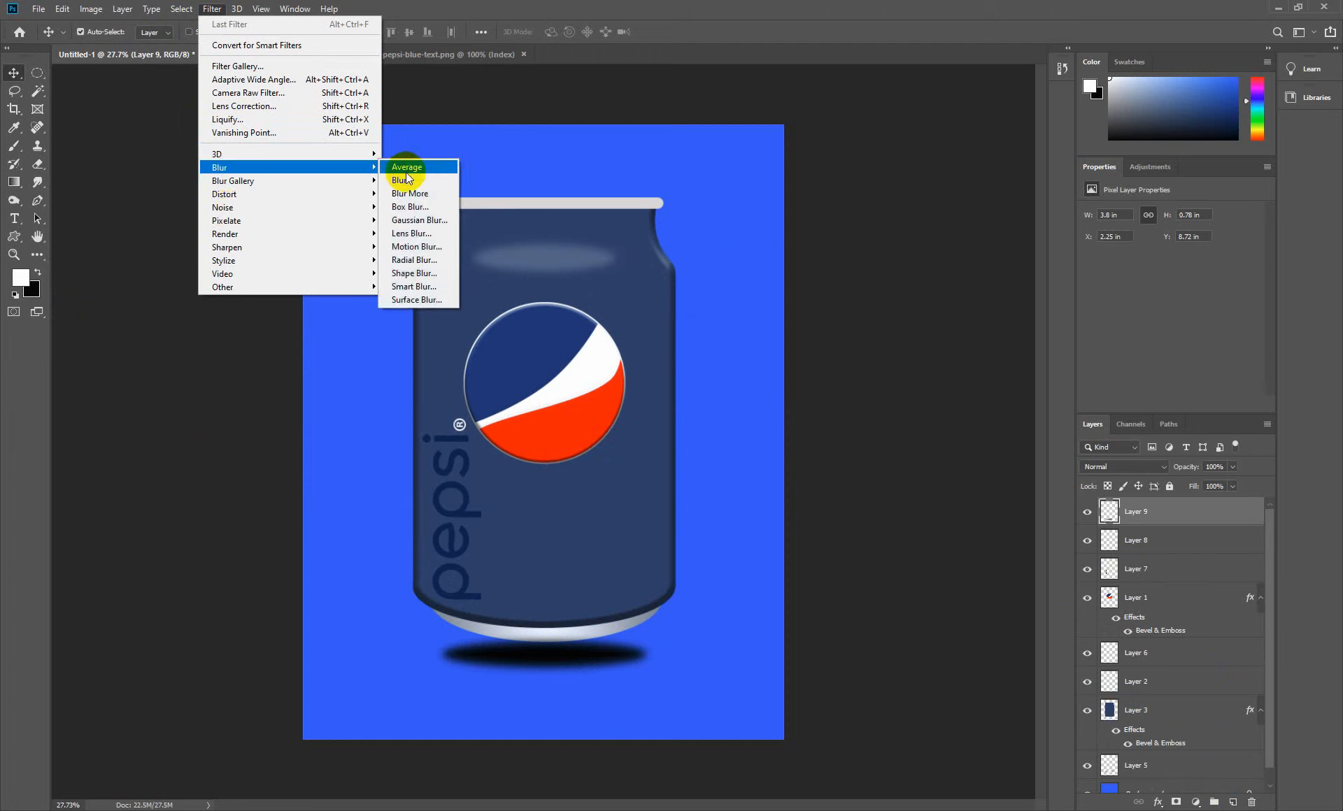
click(410, 220)
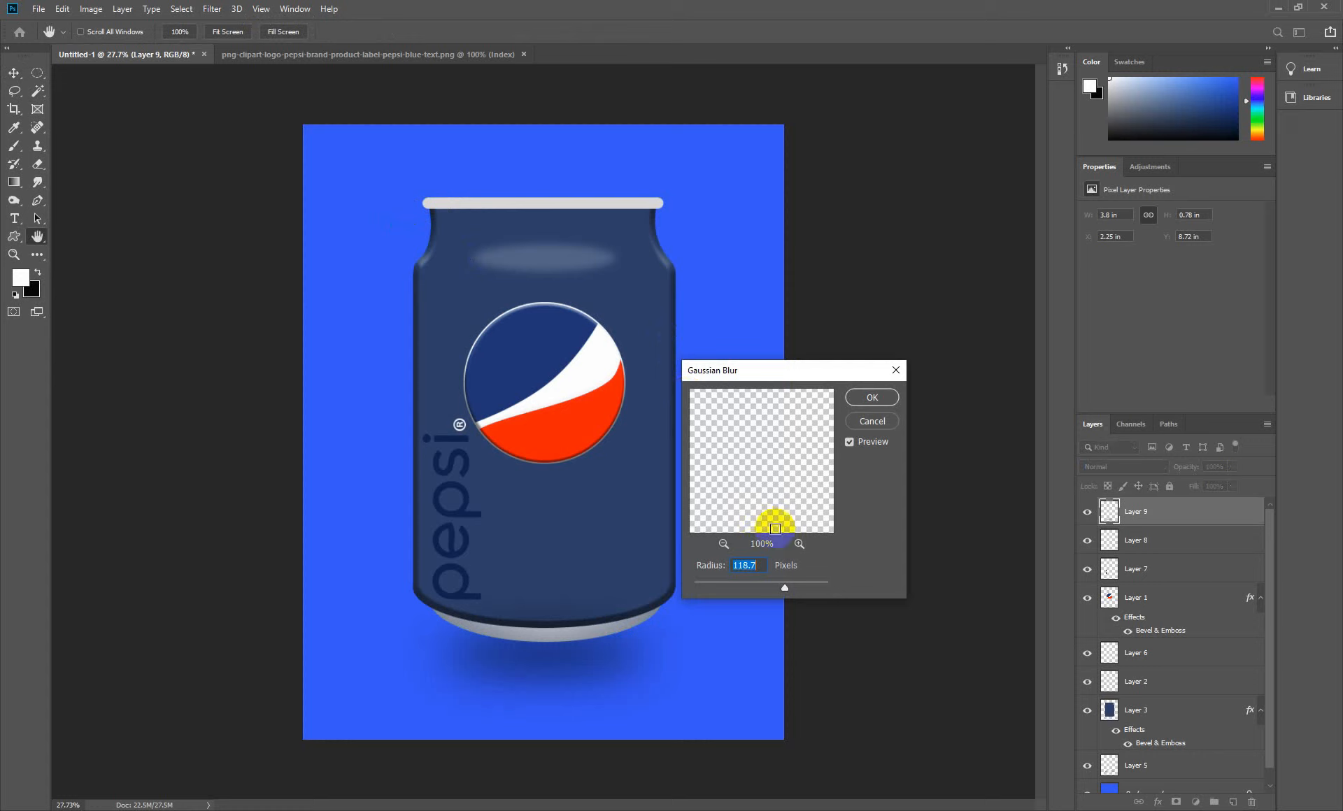
mouse_move(784, 585)
mouse_down()
mouse_move(760, 592)
mouse_move(772, 589)
mouse_up()
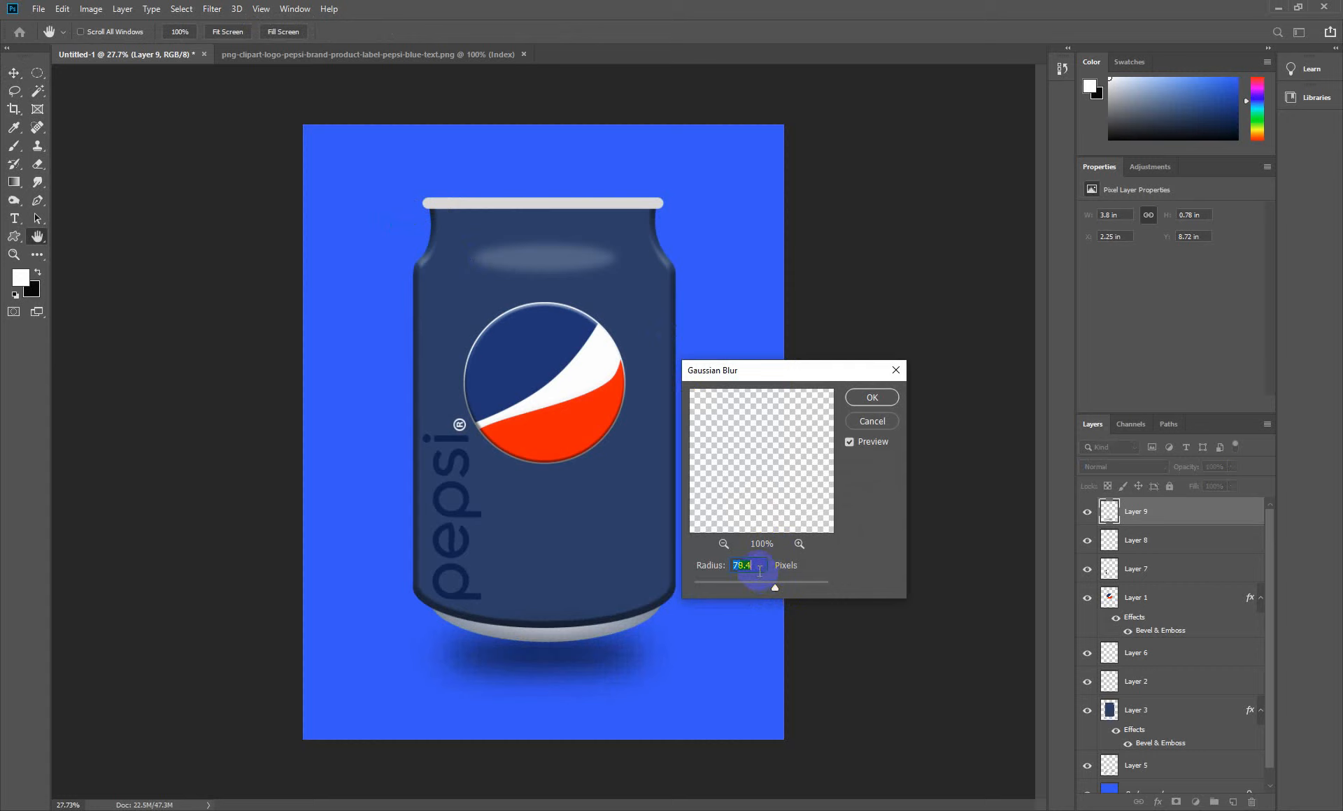
click(872, 397)
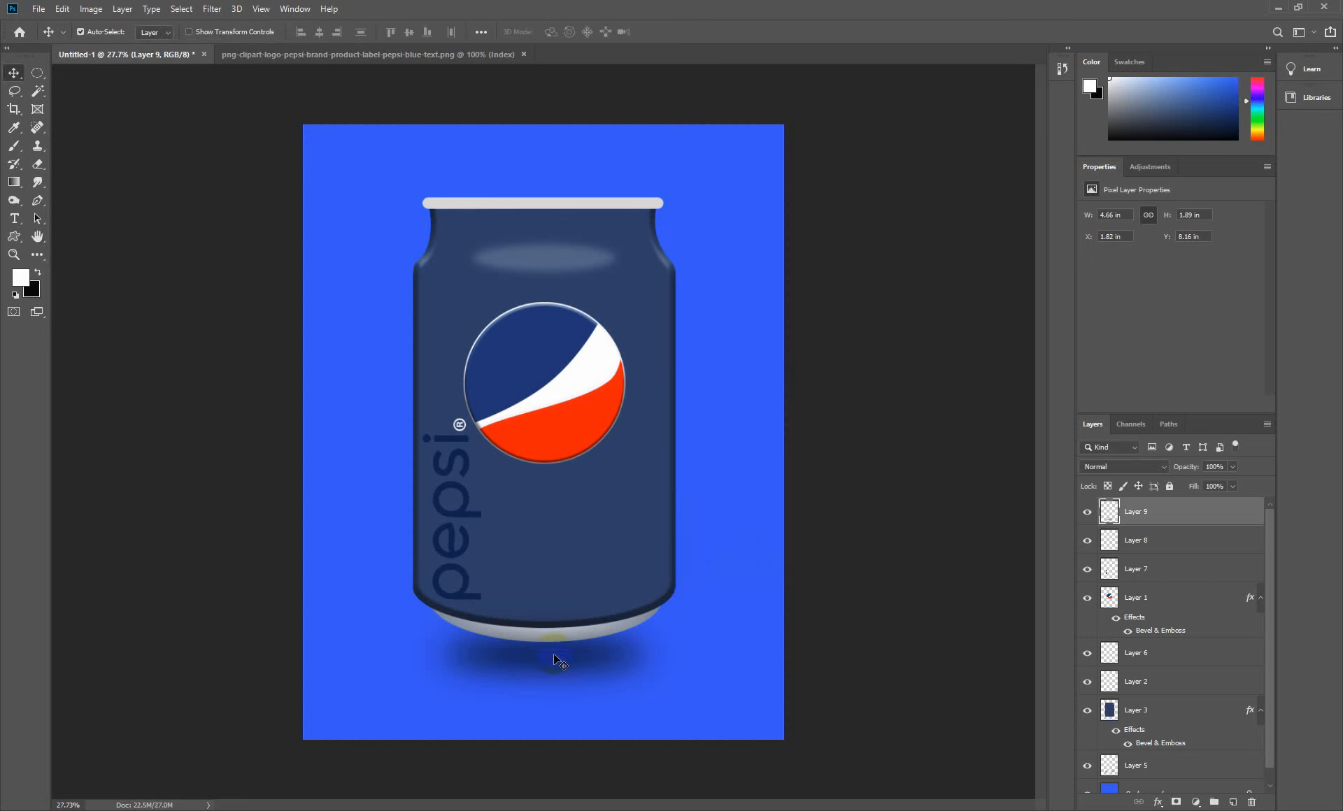
drag(546, 664, 560, 677)
key(Down)
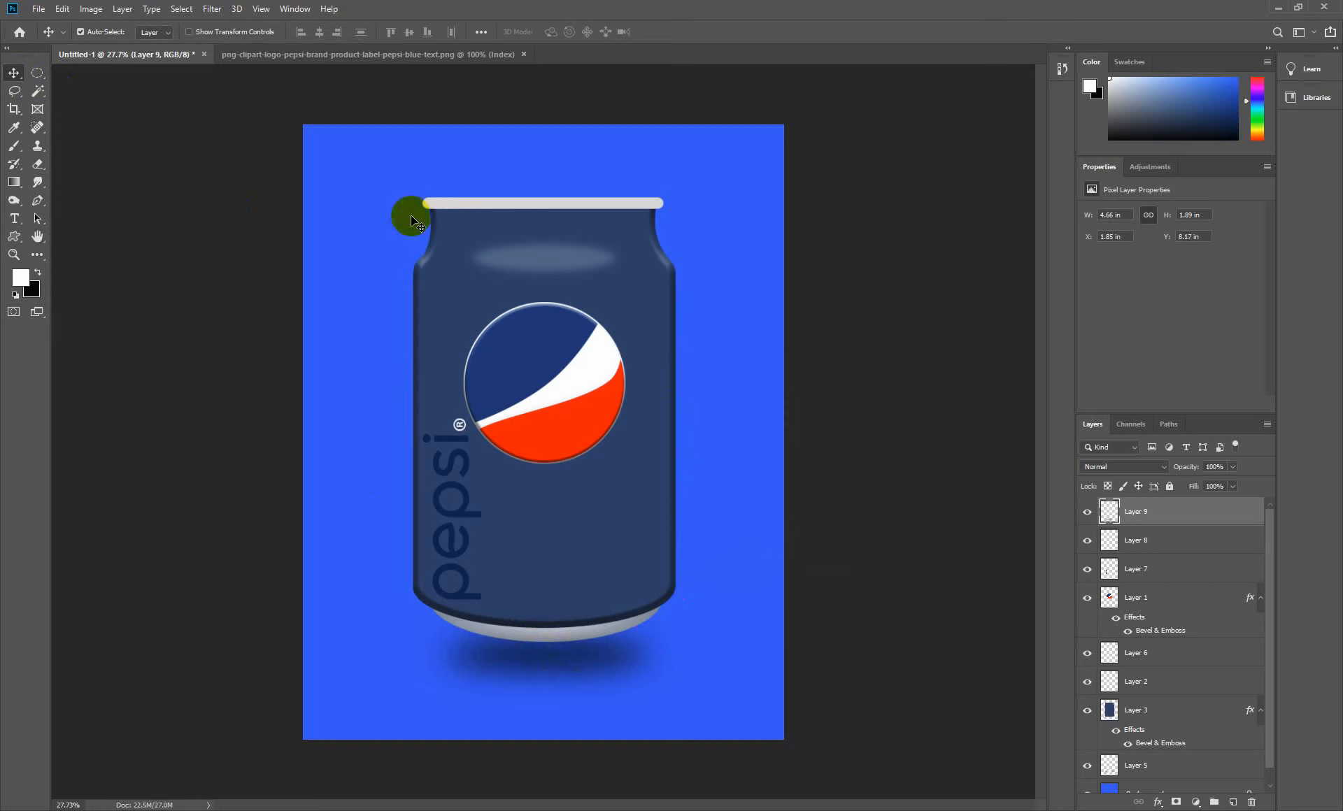
- Select all the can's layers except the ground shadow on Layer 9 and the background, and merge them into one layer
drag(411, 187, 690, 635)
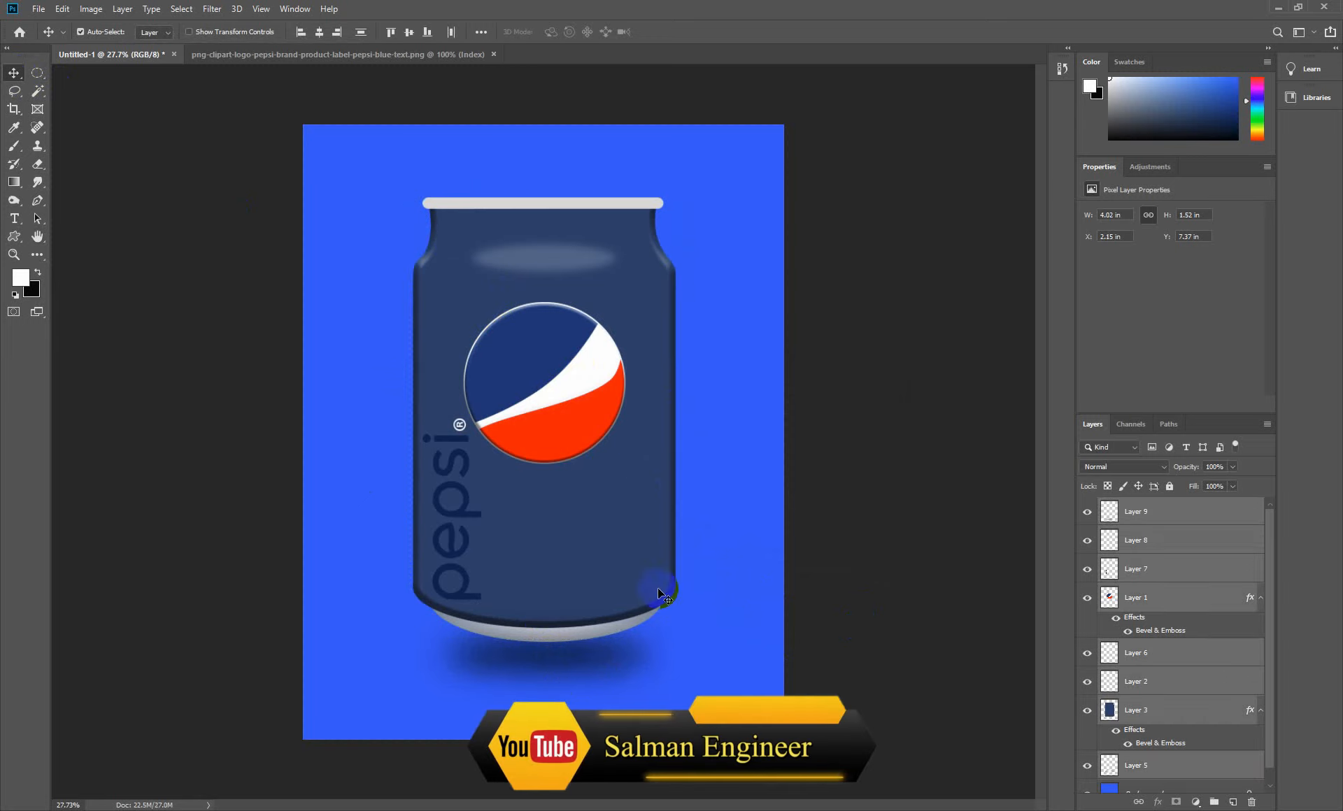
click(1088, 512)
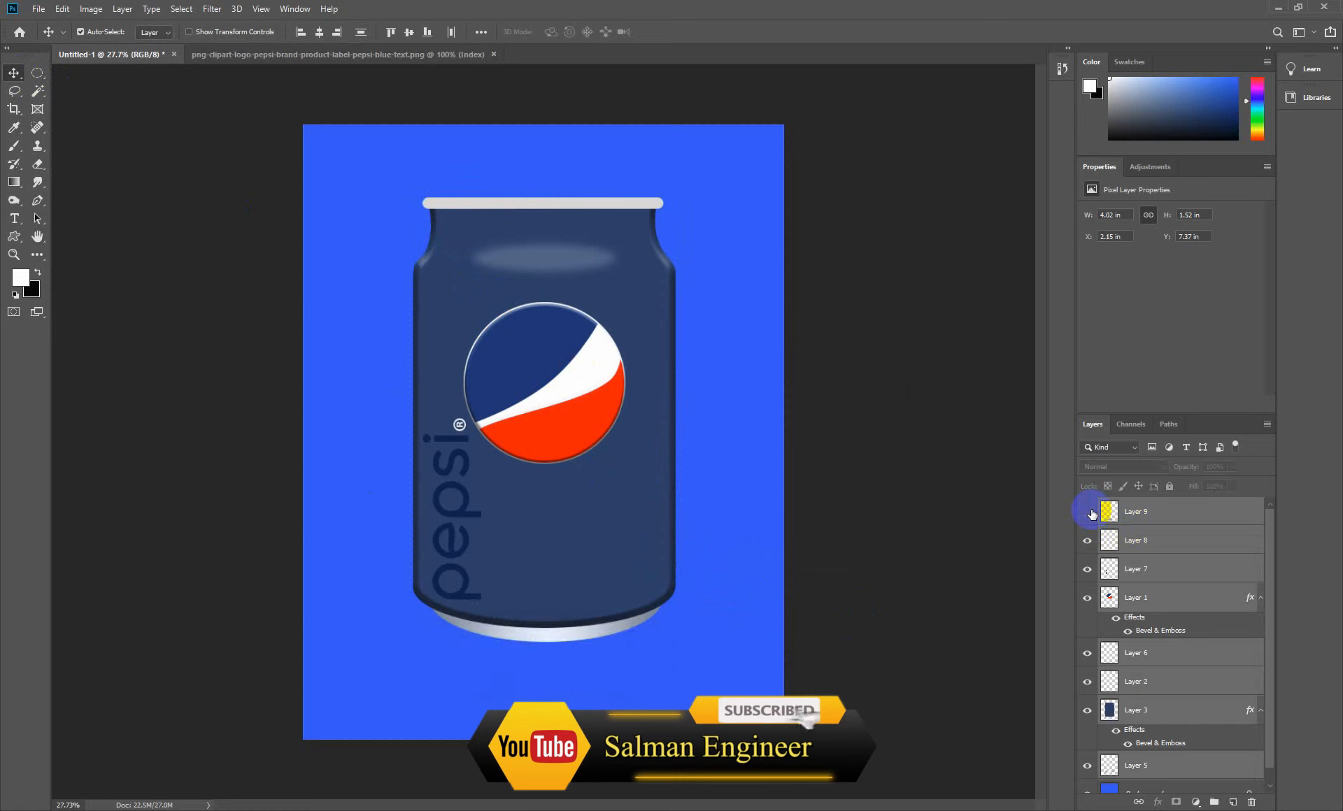
click(1088, 513)
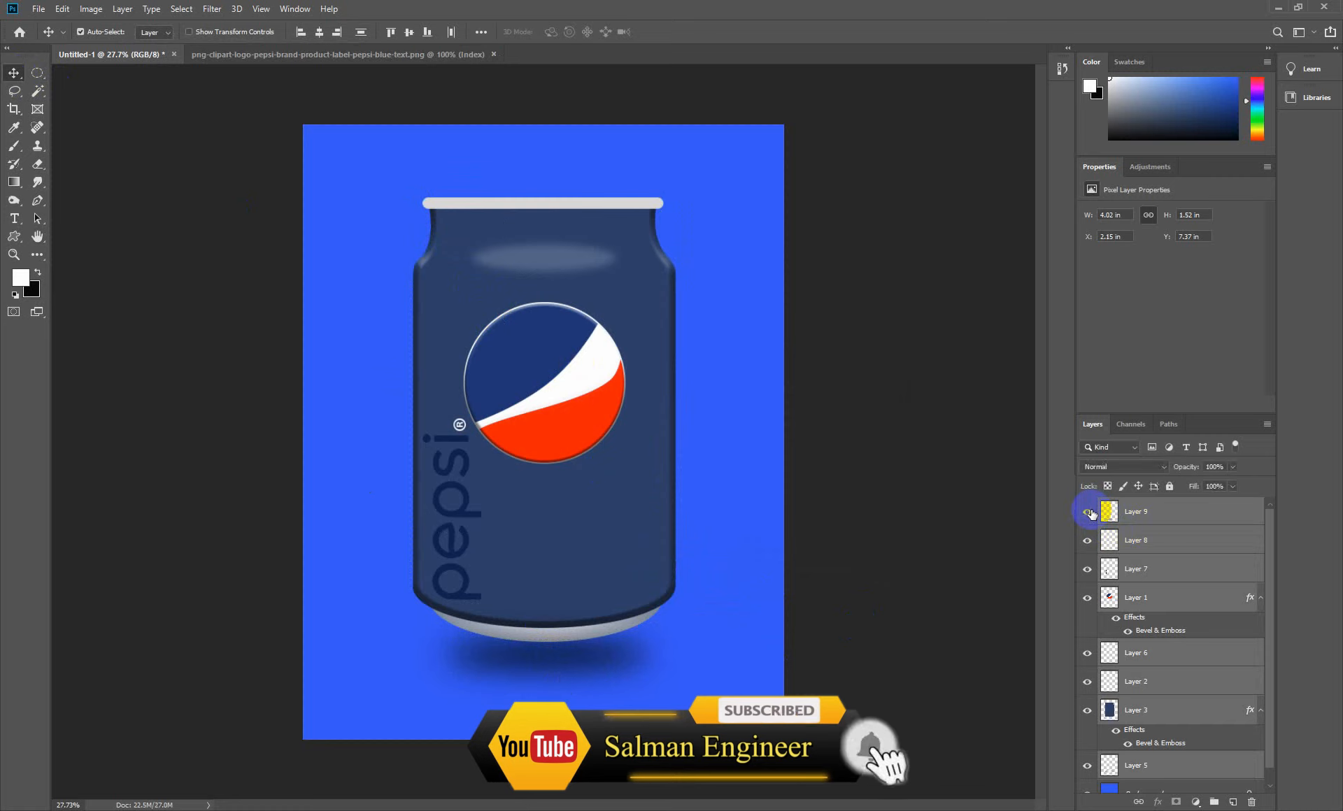
ctrl+click(1144, 518)
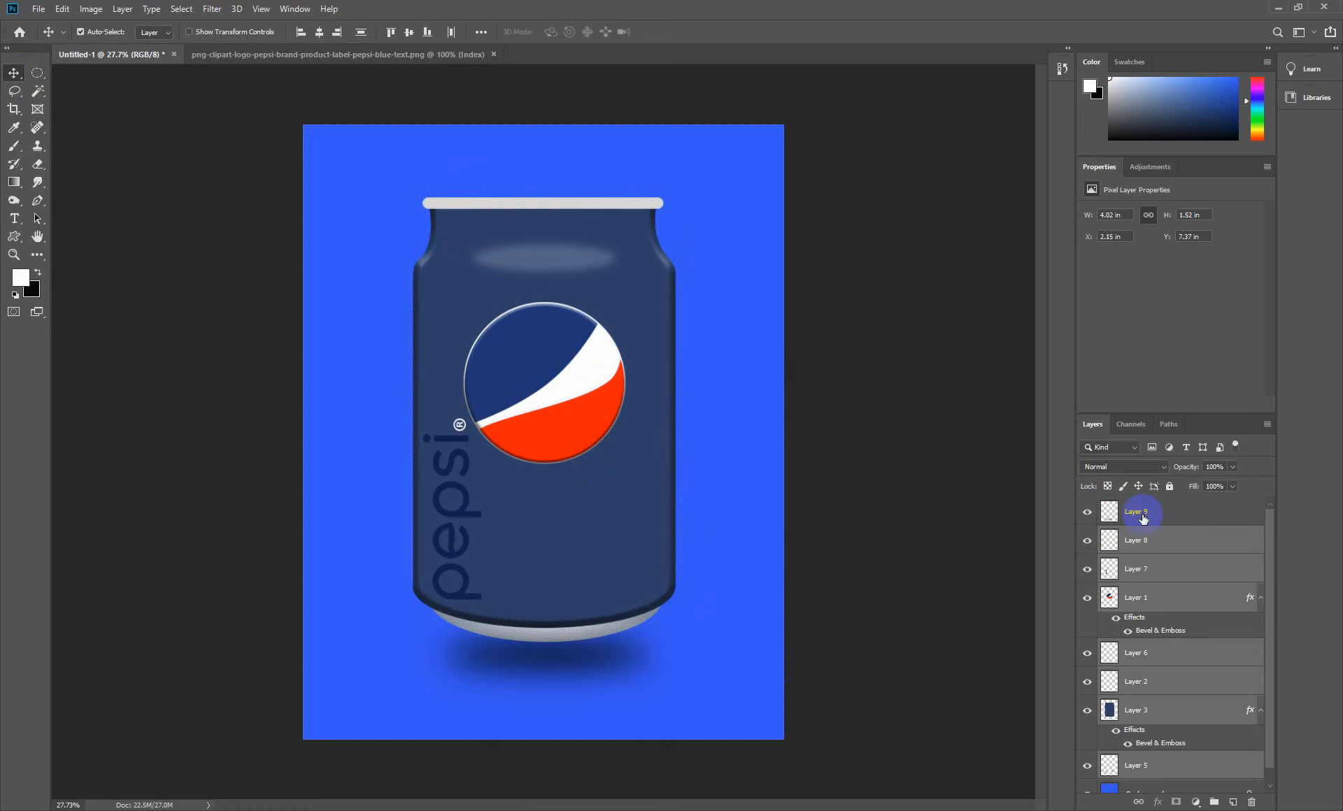
scroll(1150, 603, down, 1)
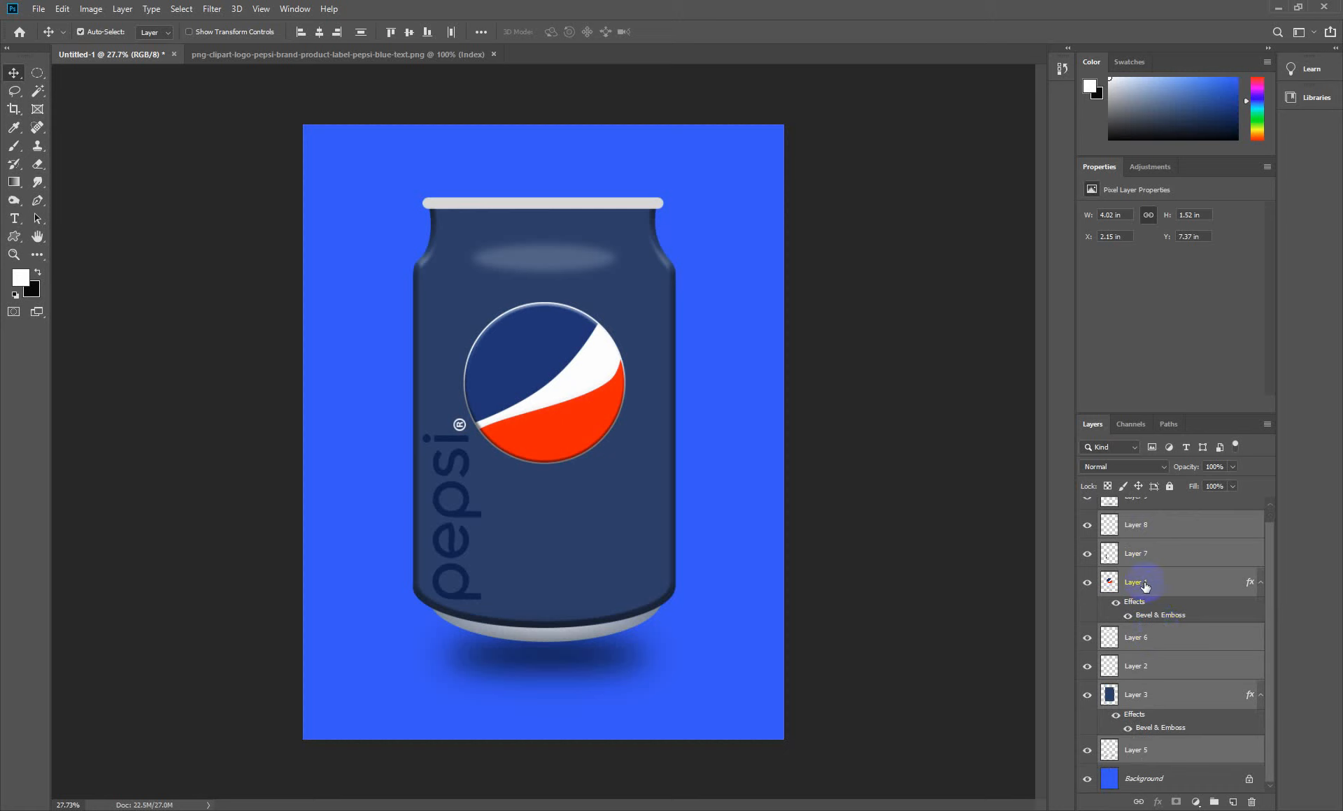
right_click(1145, 586)
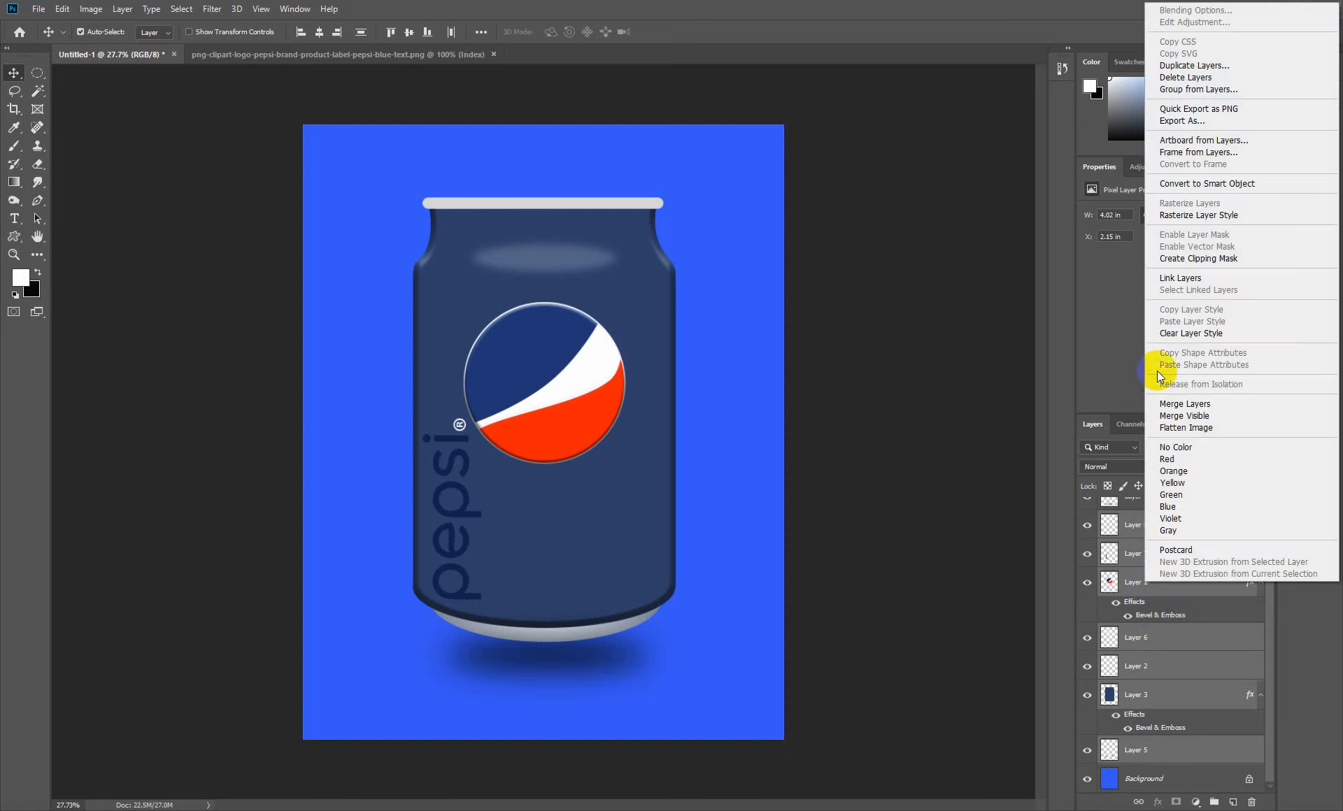
click(1178, 404)
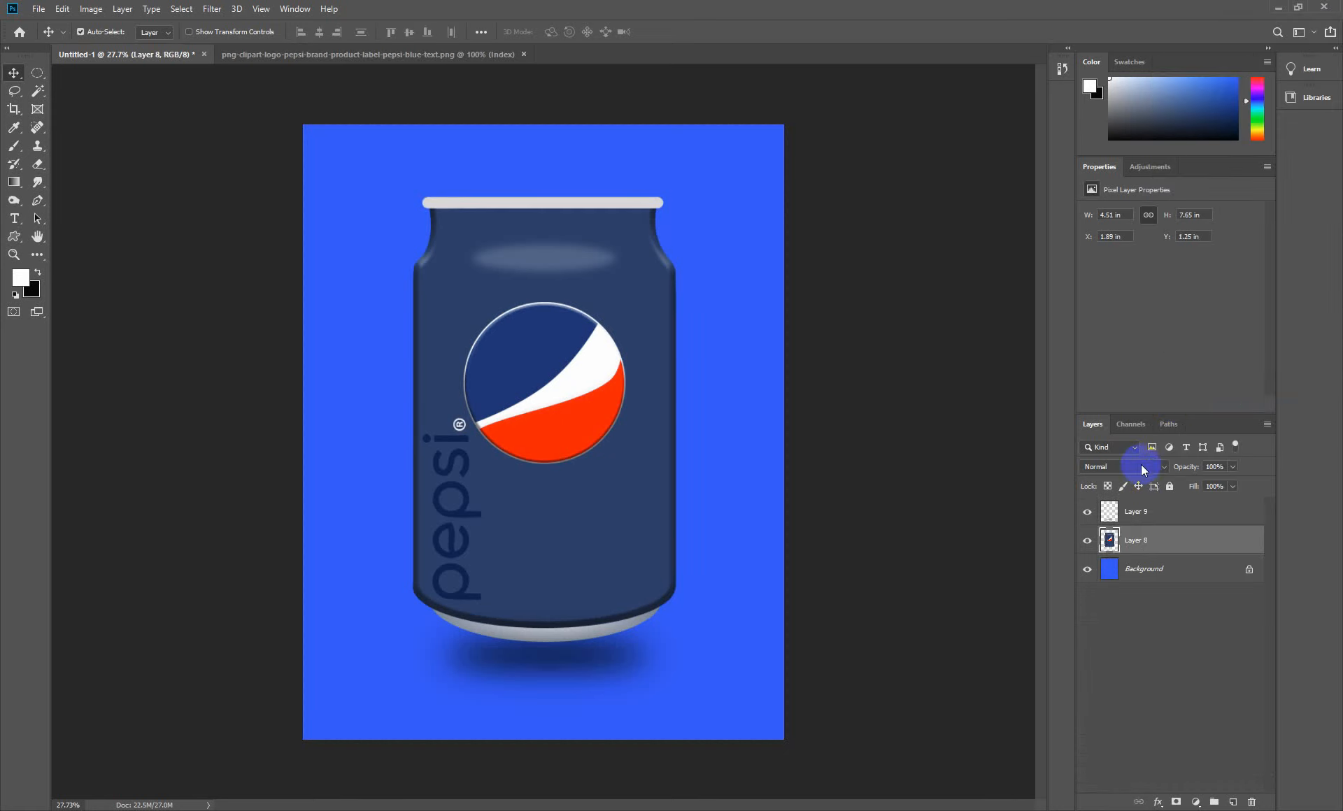
- Add an enlarged black Multiply drop shadow at 100% opacity and 90° to the merged can, and lower can and ground shadow to Y 1.34 in
click(1157, 802)
click(1182, 789)
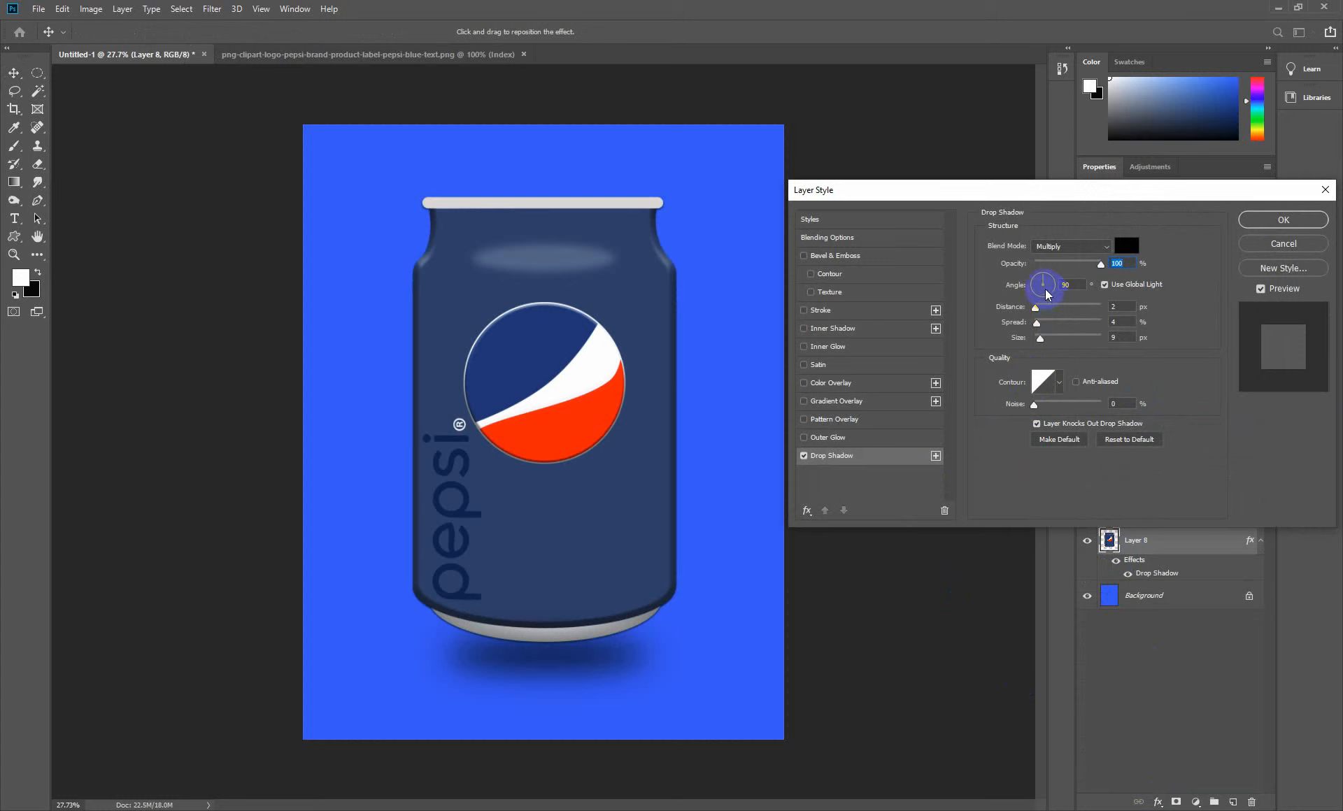
drag(1035, 307, 1048, 341)
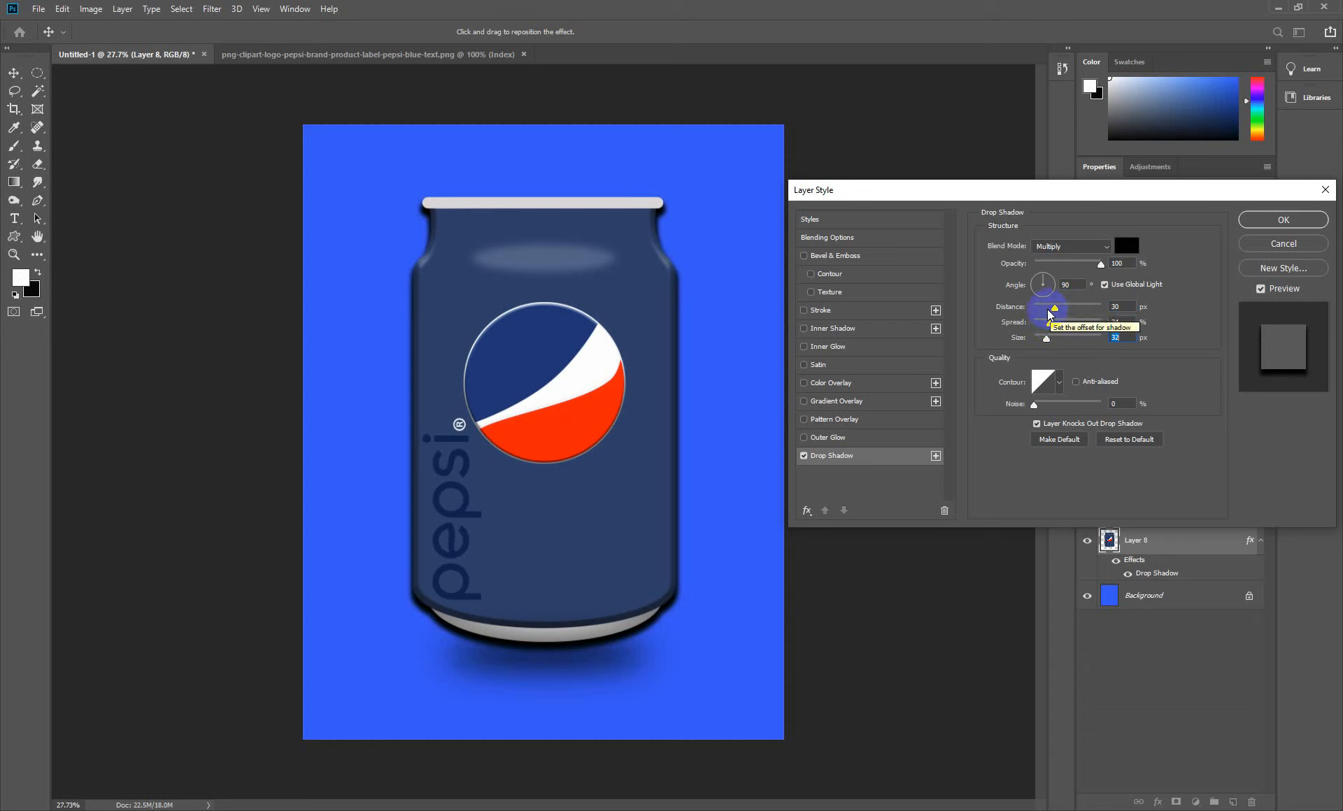
drag(1053, 307, 1050, 341)
click(1267, 223)
drag(370, 165, 615, 544)
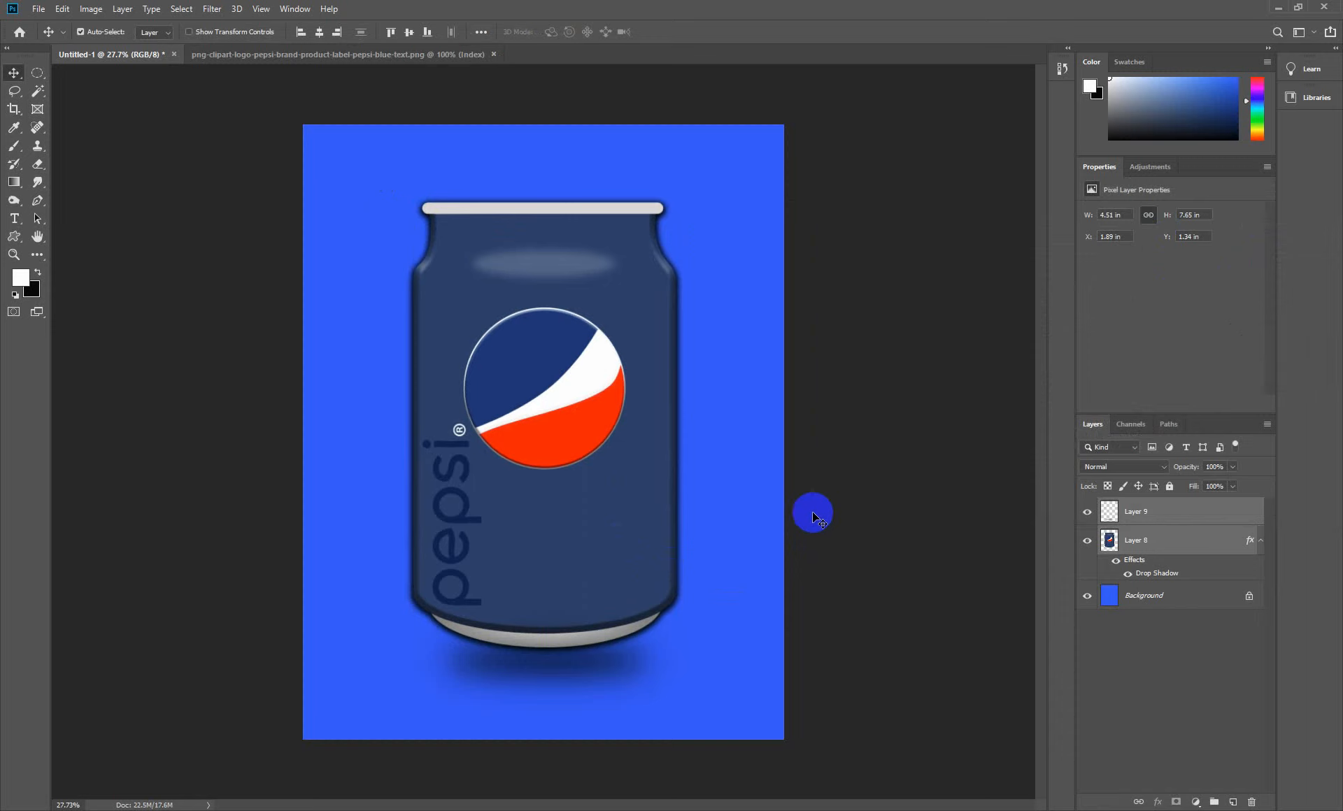
- Save the illustration to the Desktop as a JPEG named Pepsi Can, accepting the JPEG options
click(39, 10)
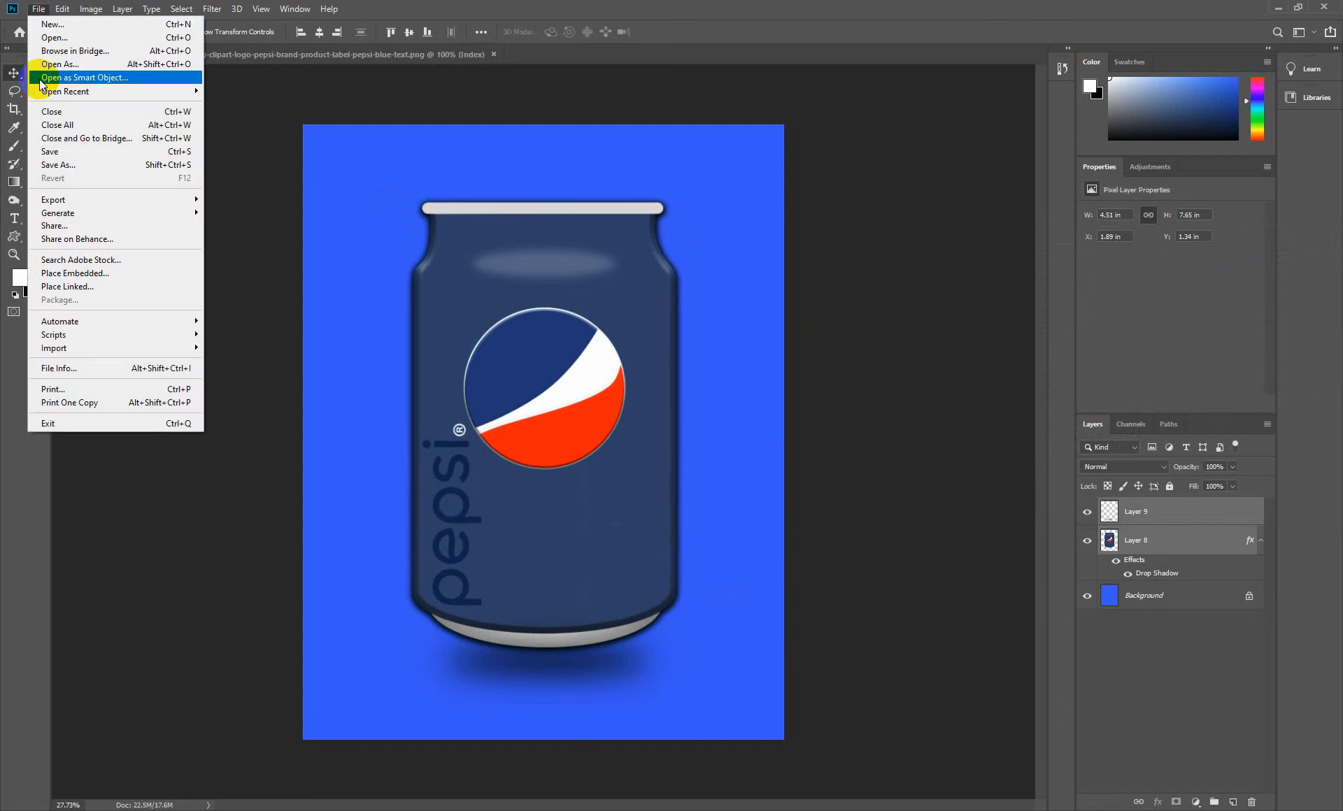
click(45, 170)
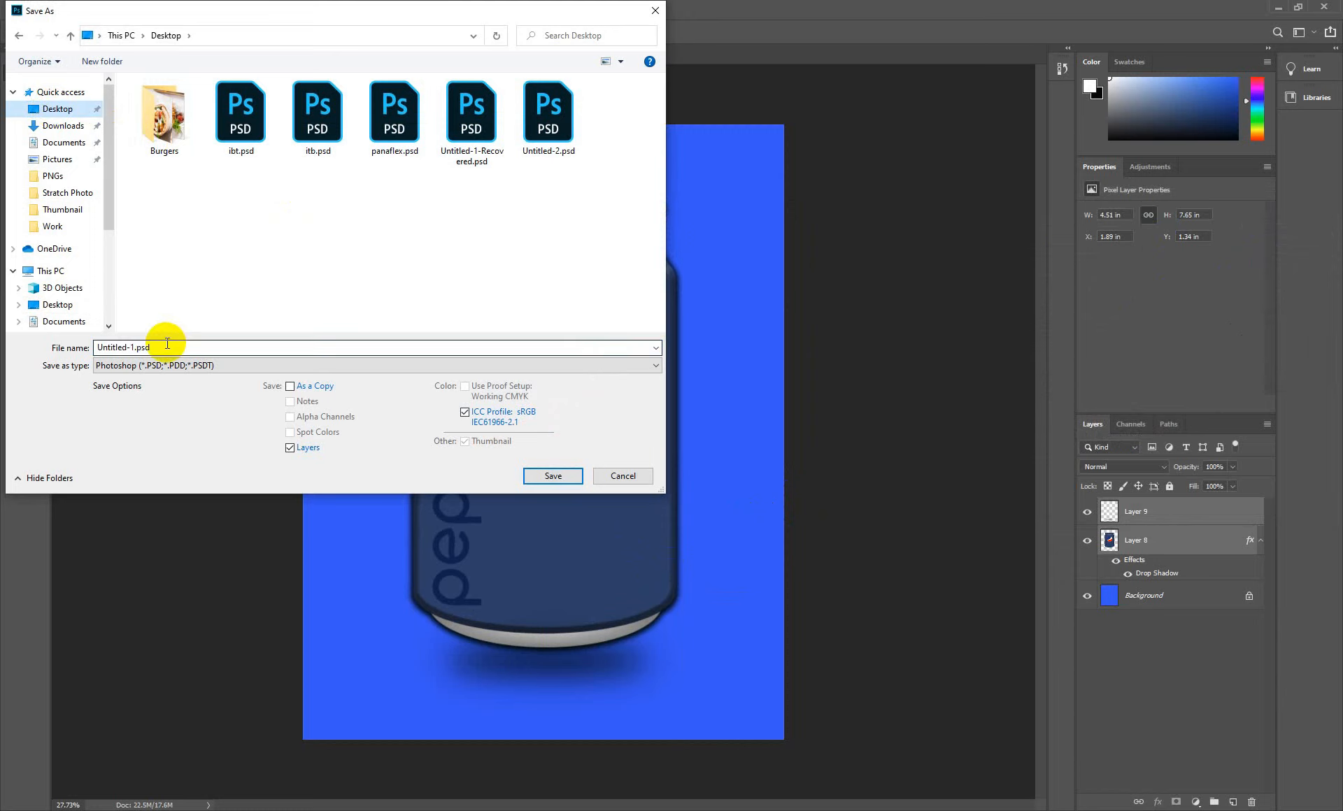
click(142, 346)
key(BackSpace)
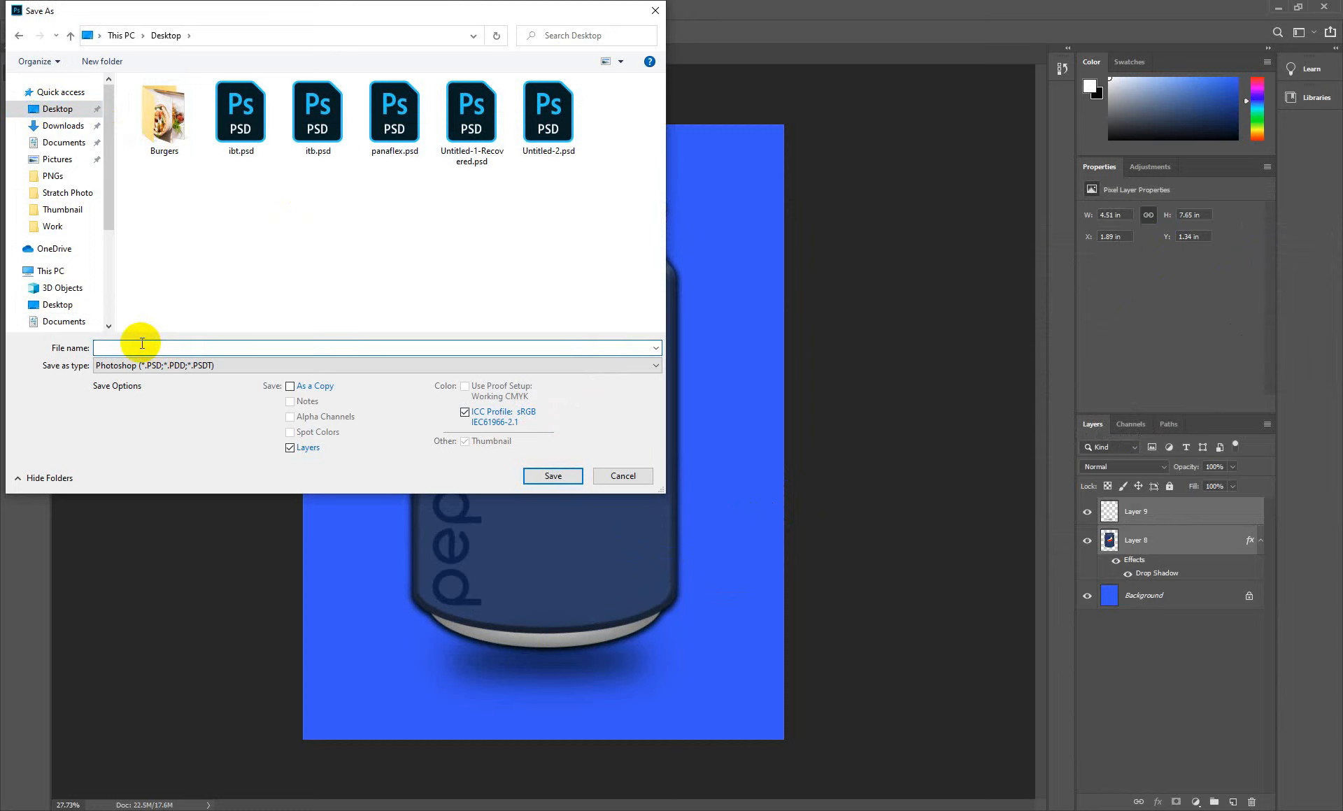
text(Pepsi)
click(144, 365)
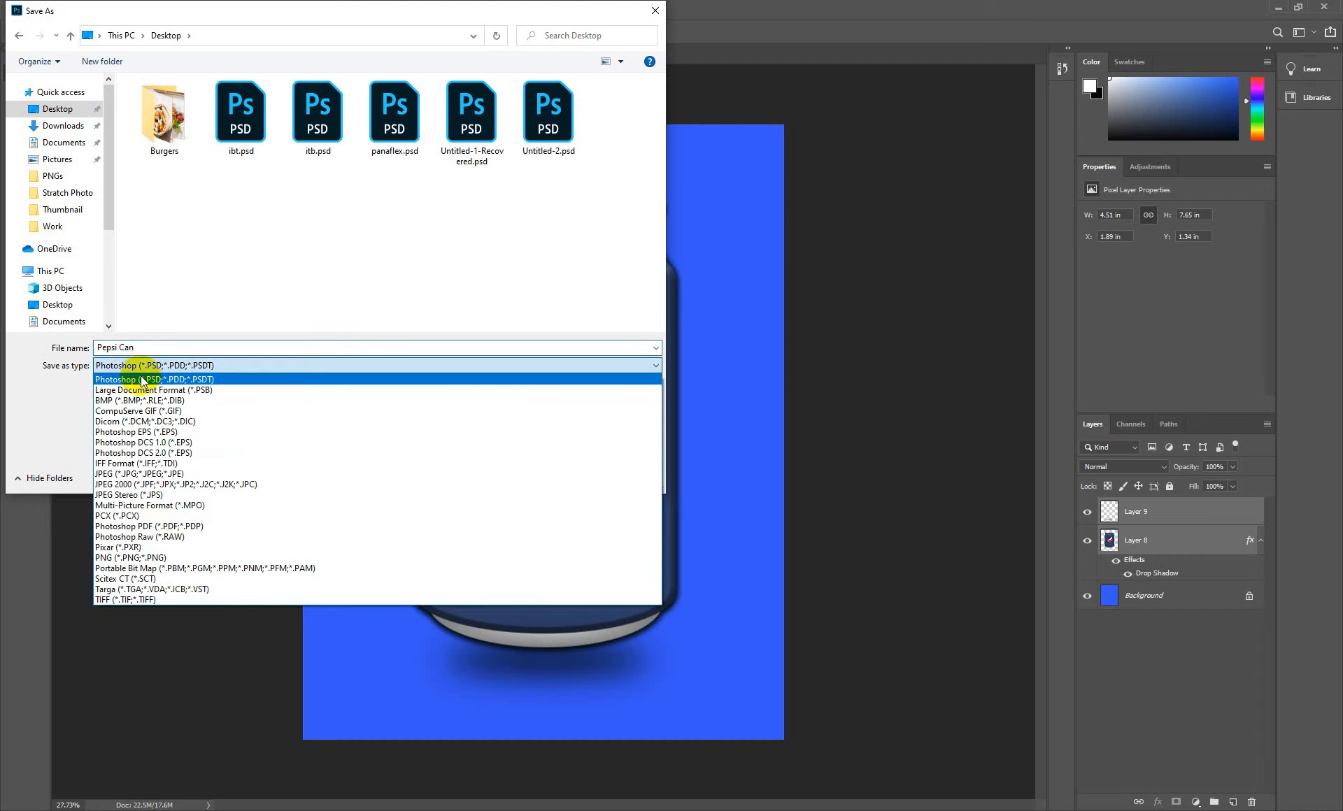
click(133, 473)
click(535, 473)
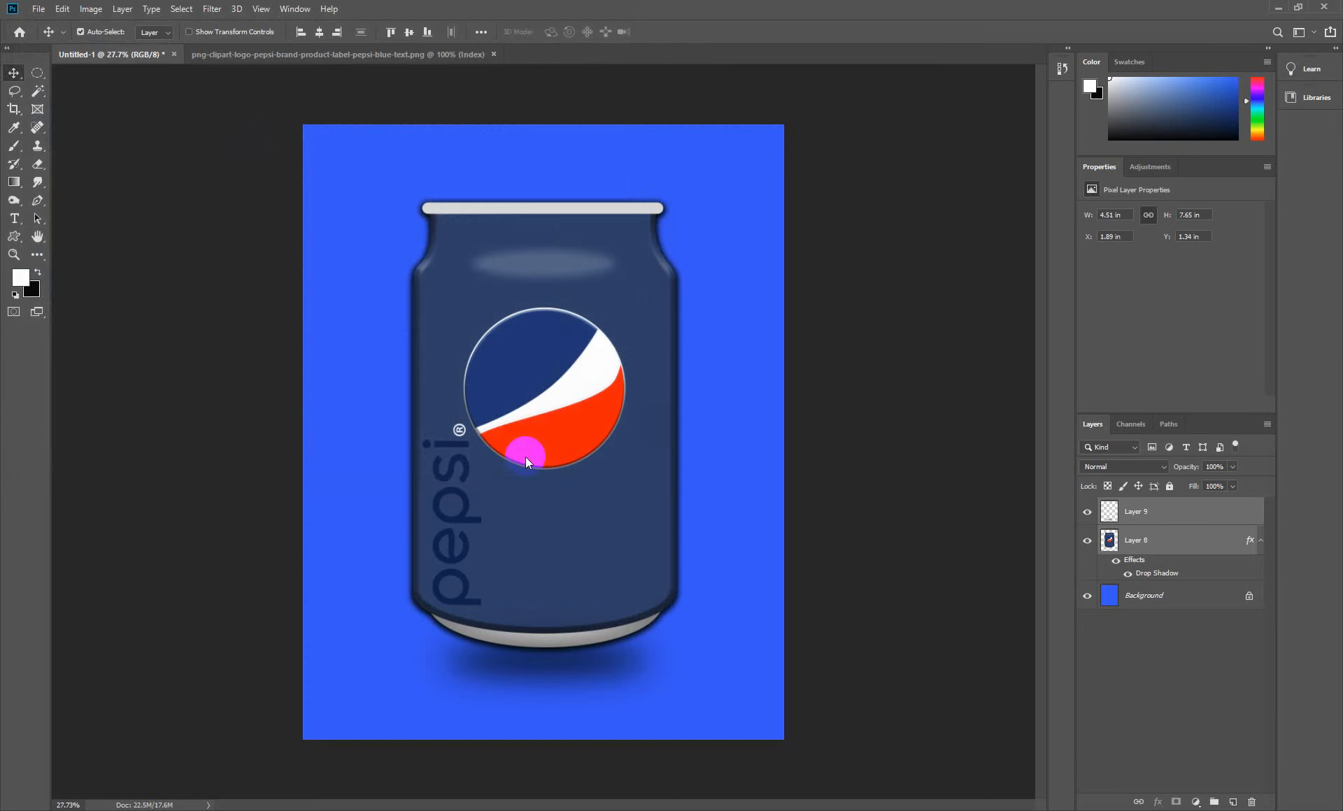
click(753, 209)
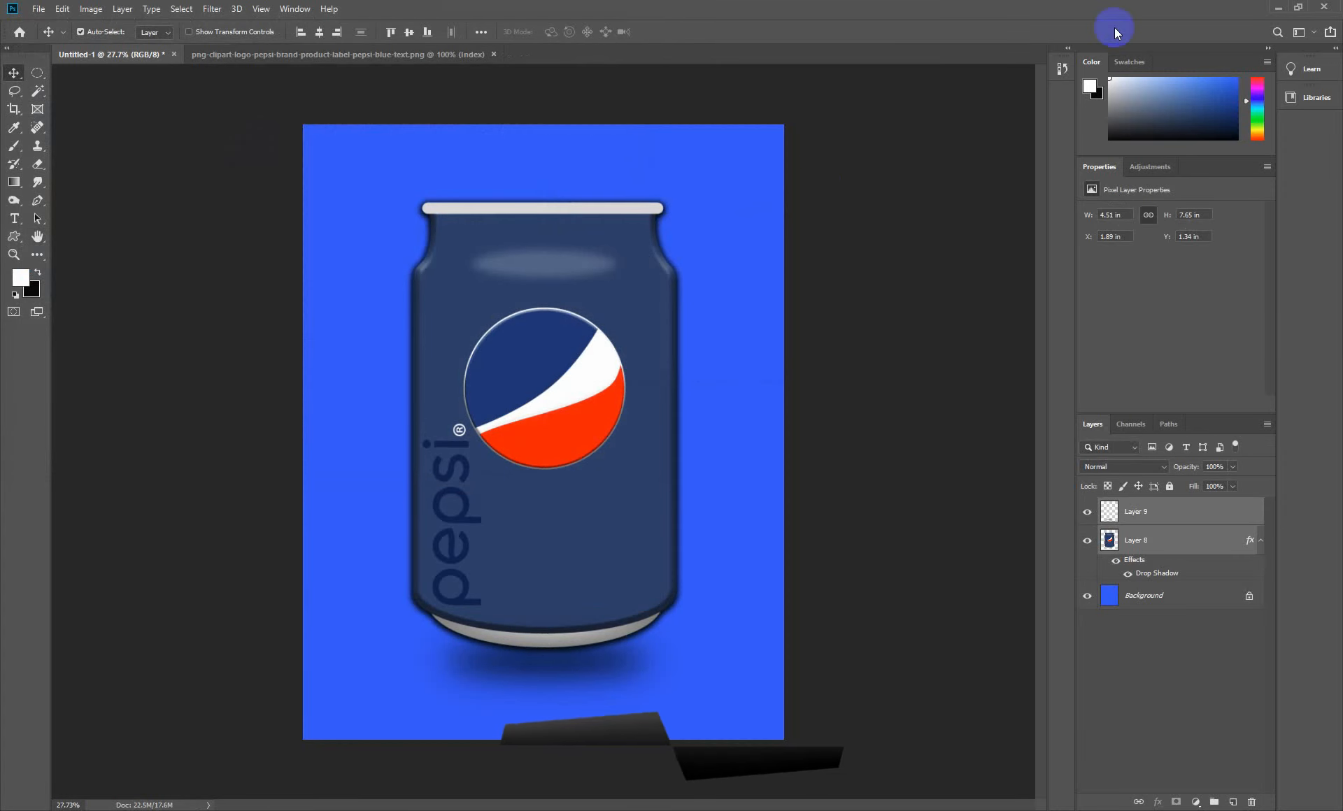
- Switch to the Windows desktop and open Pepsi Can.jpg to view the exported illustration
click(1277, 7)
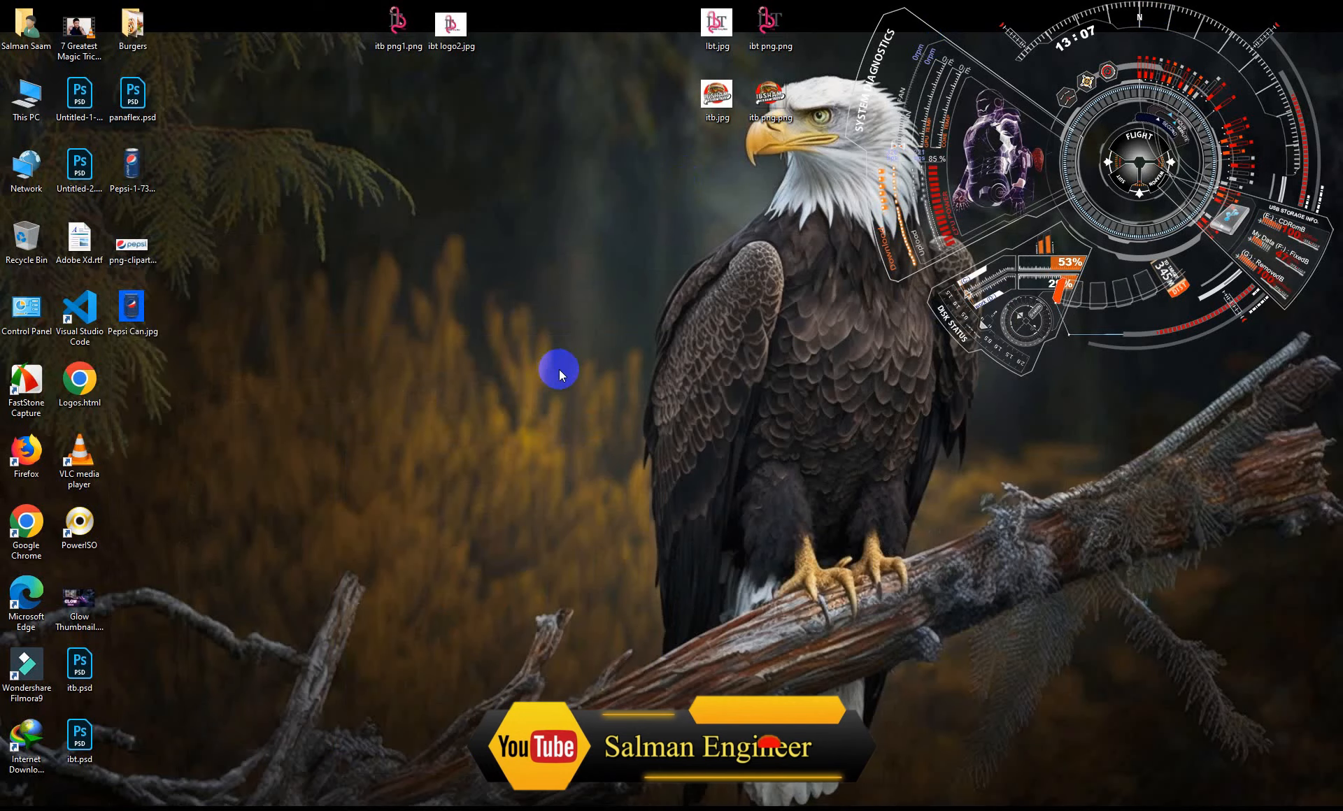
double_click(133, 305)
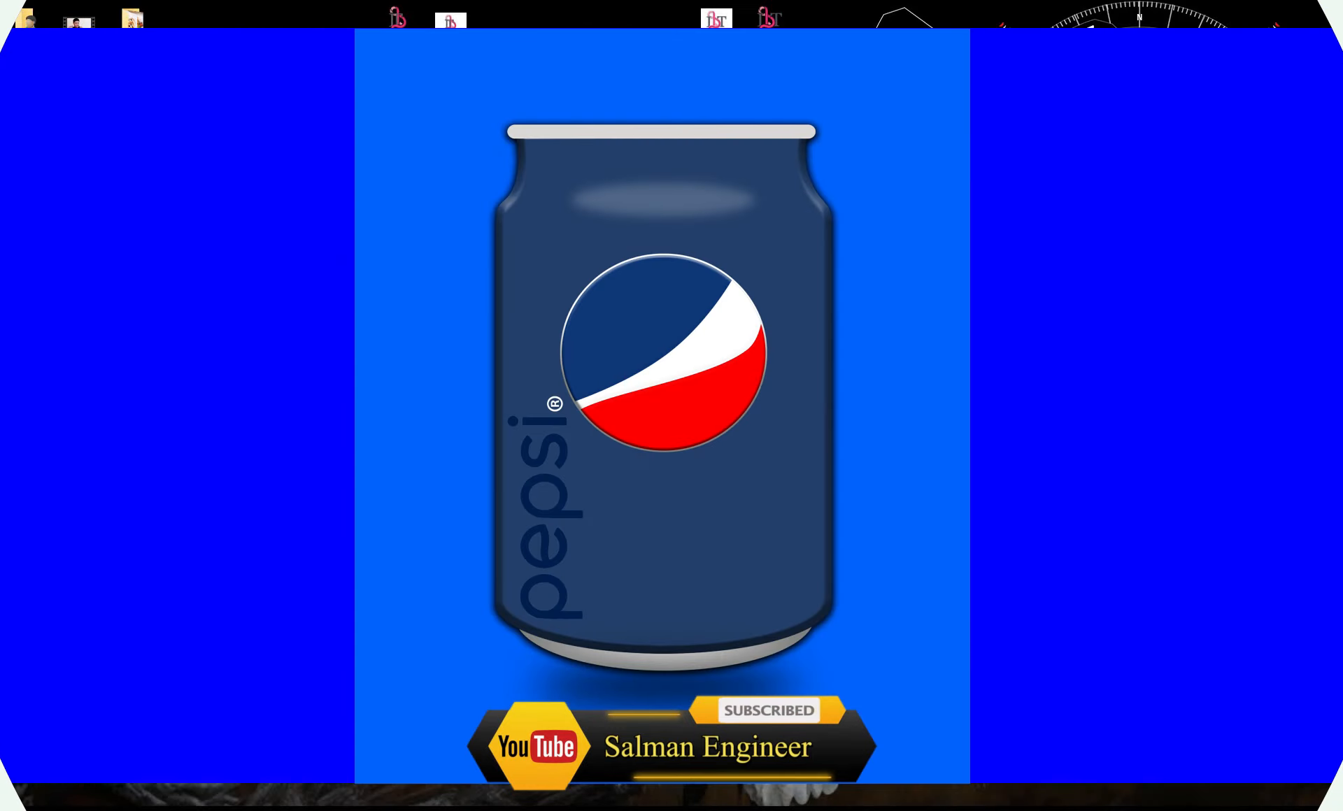